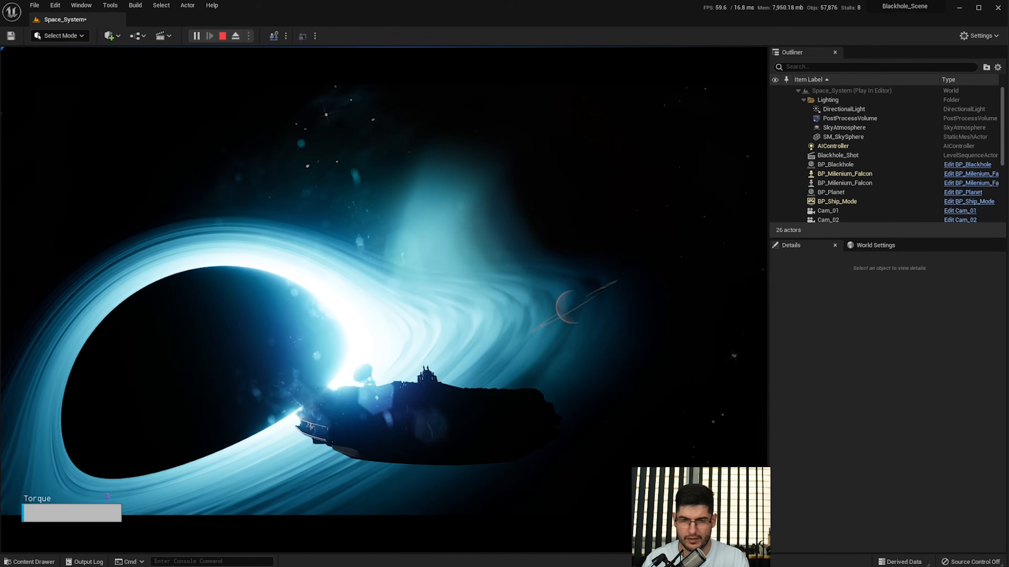
- Stop the play session and adjust BP_Blackhole's Blackhole Size to about 76
key(Escape)
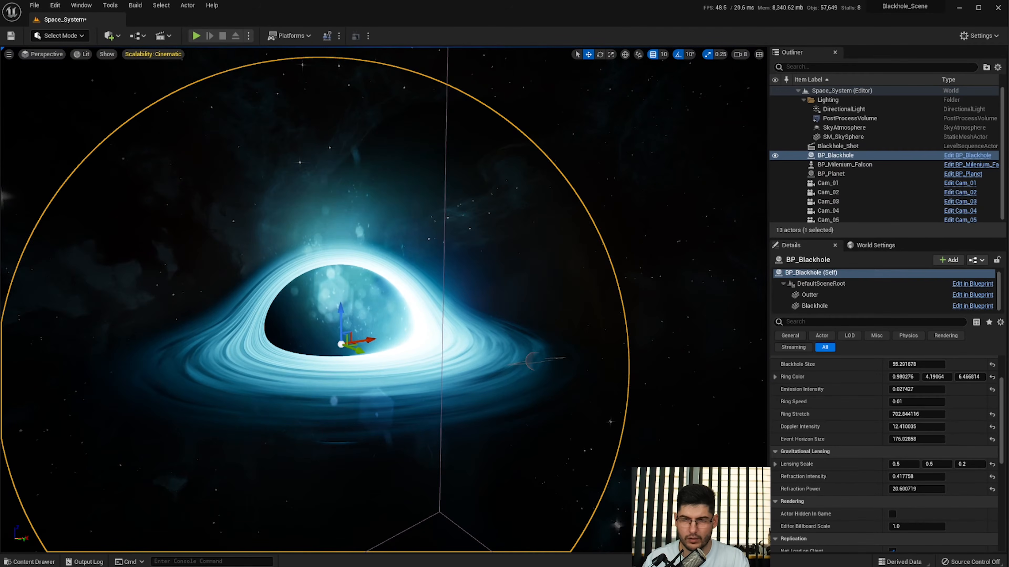
right_drag(391, 290, 370, 287)
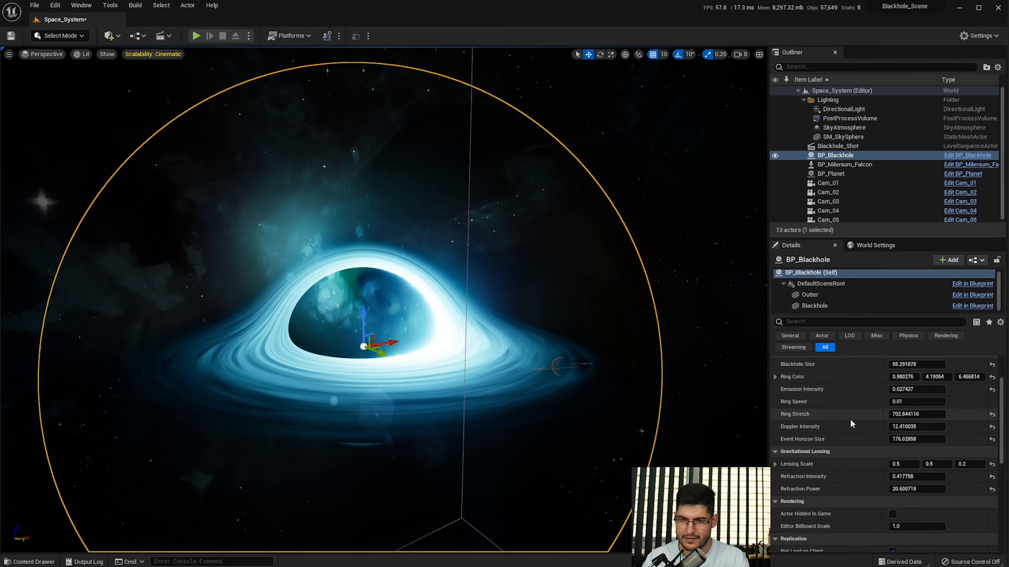
scroll(846, 405, up, 3)
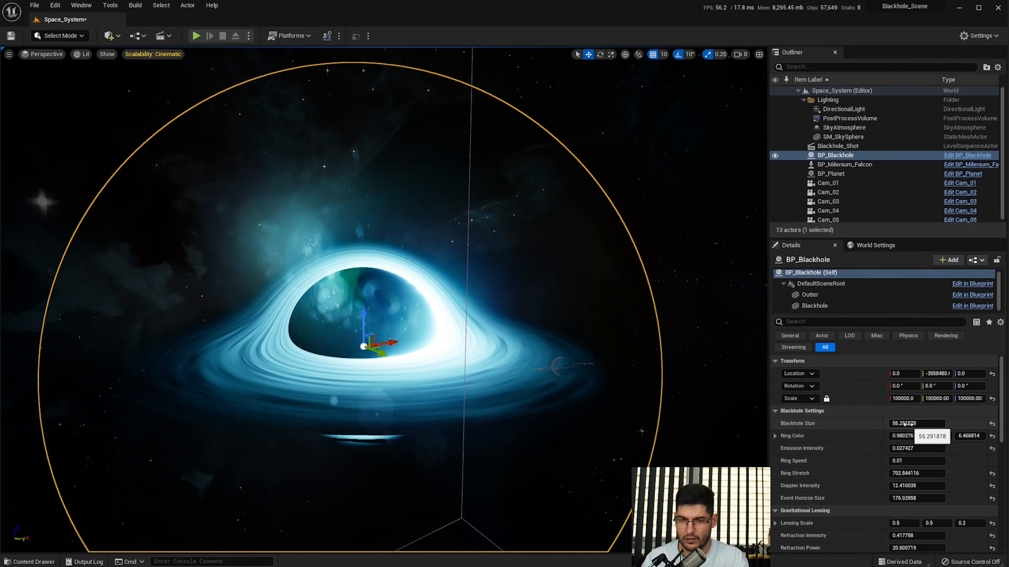
drag(904, 424, 911, 424)
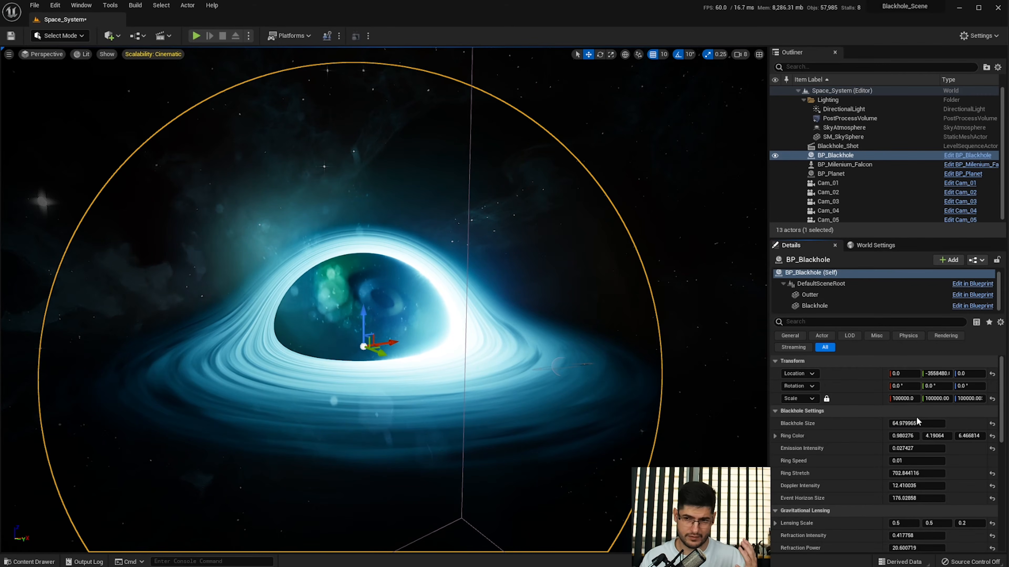
drag(917, 421, 913, 421)
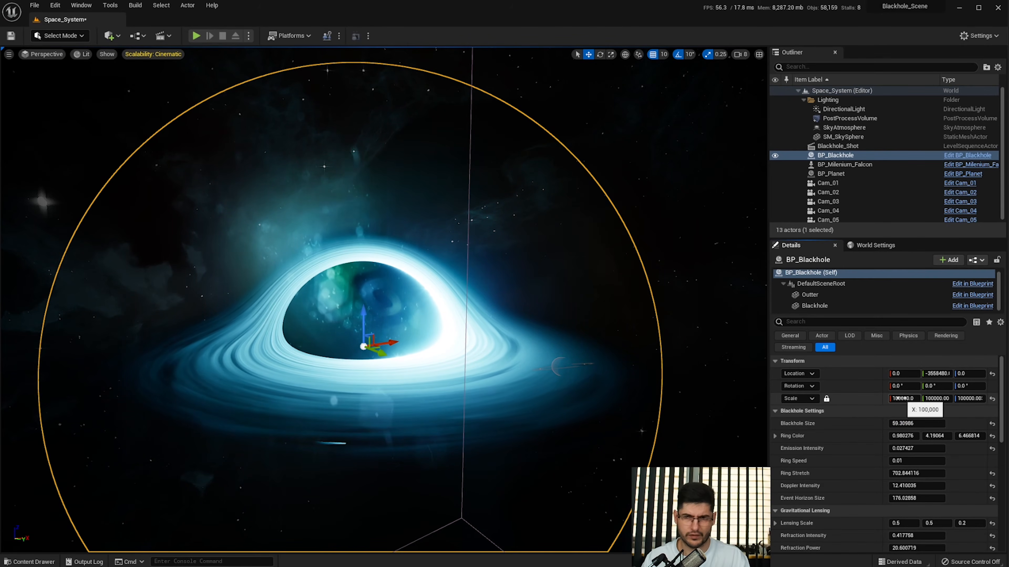
drag(904, 422, 925, 422)
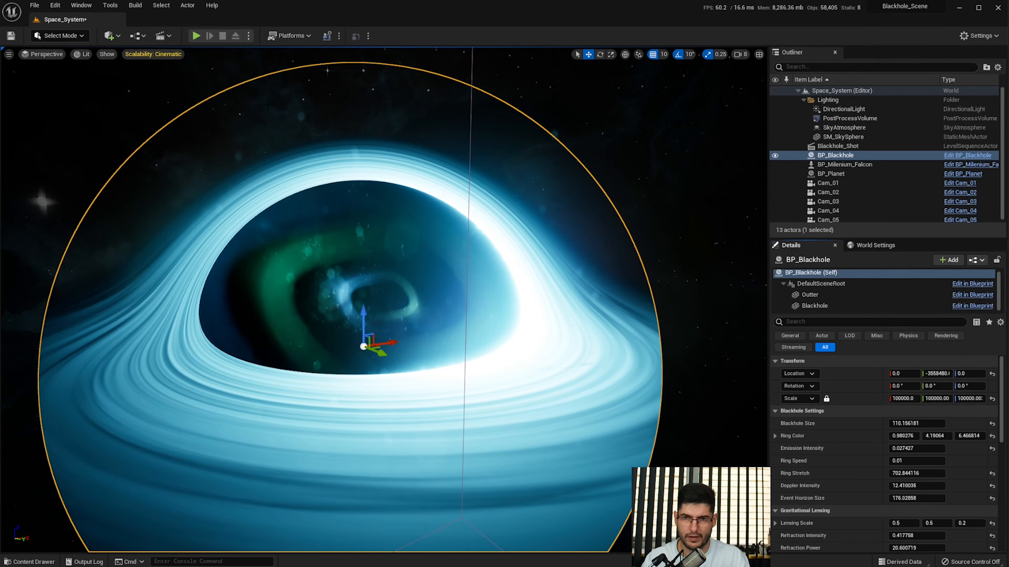
drag(920, 423, 905, 423)
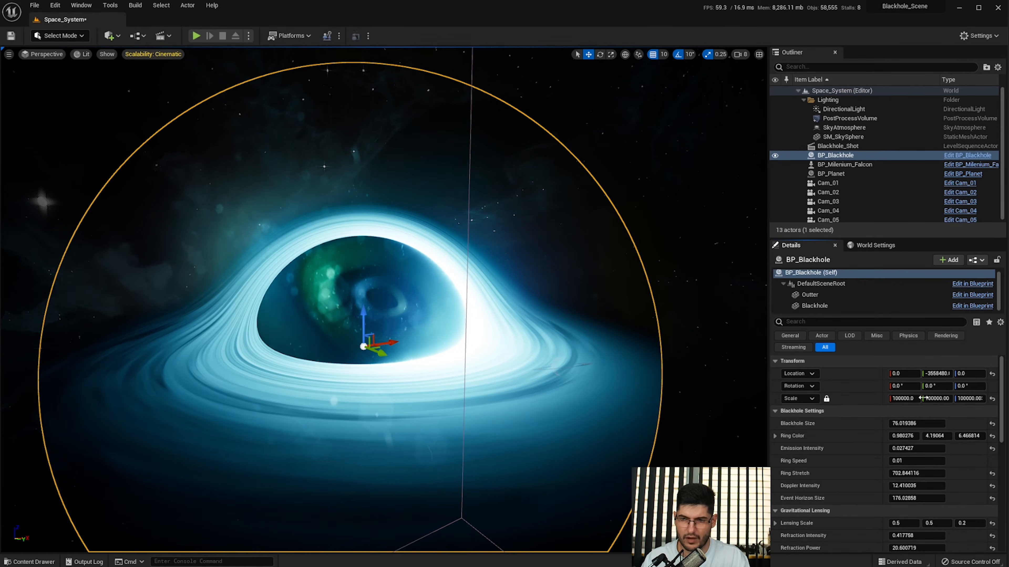
- Set BP_Blackhole's scale to 200000 on all axes
click(903, 398)
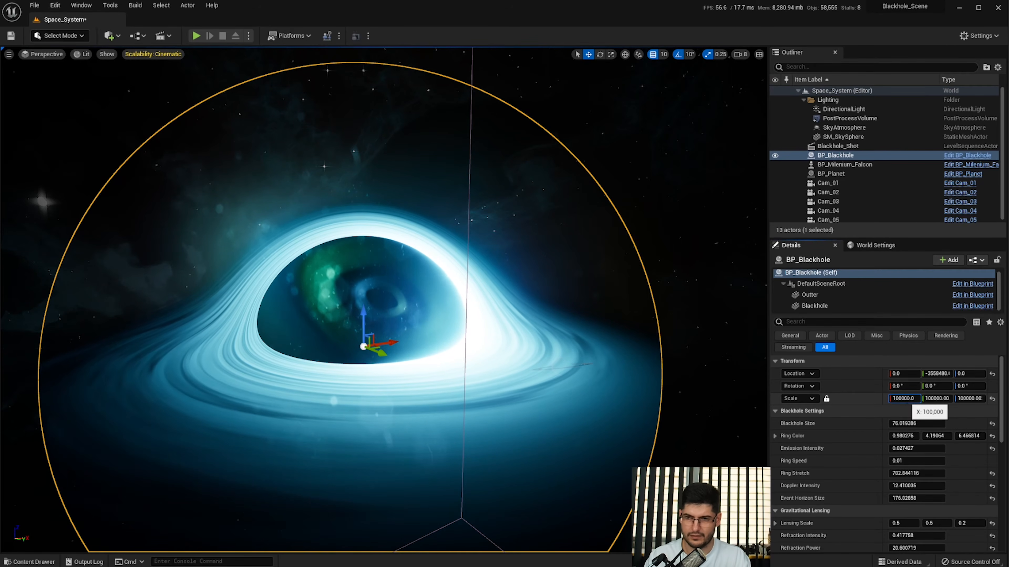
text(200000)
key(Return)
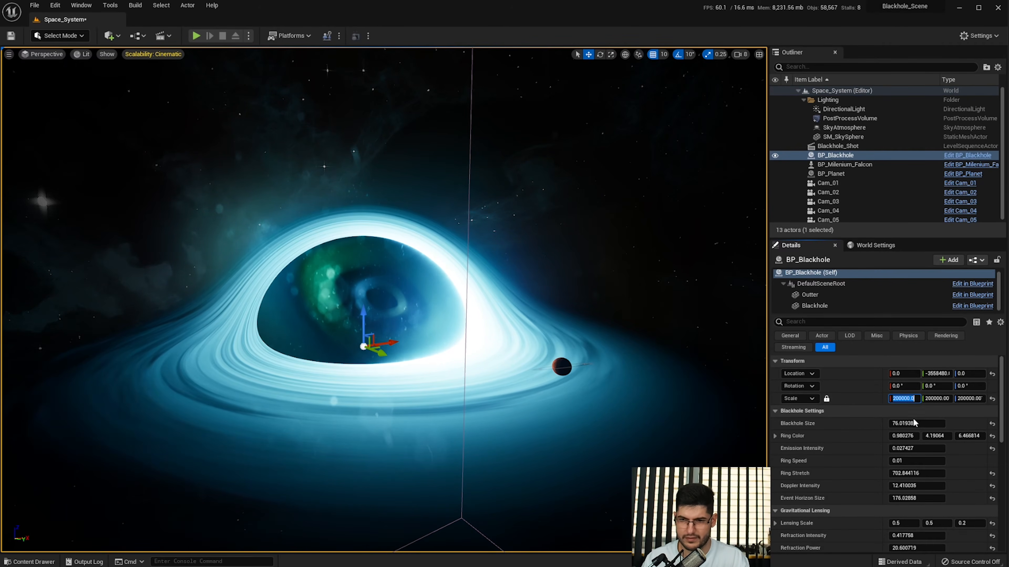
- Reduce BP_Blackhole's Blackhole Size to about 62 and set its scale to 100000 on all axes
mouse_move(913, 424)
mouse_down()
mouse_move(961, 423)
mouse_move(911, 423)
mouse_up()
click(904, 398)
click(899, 399)
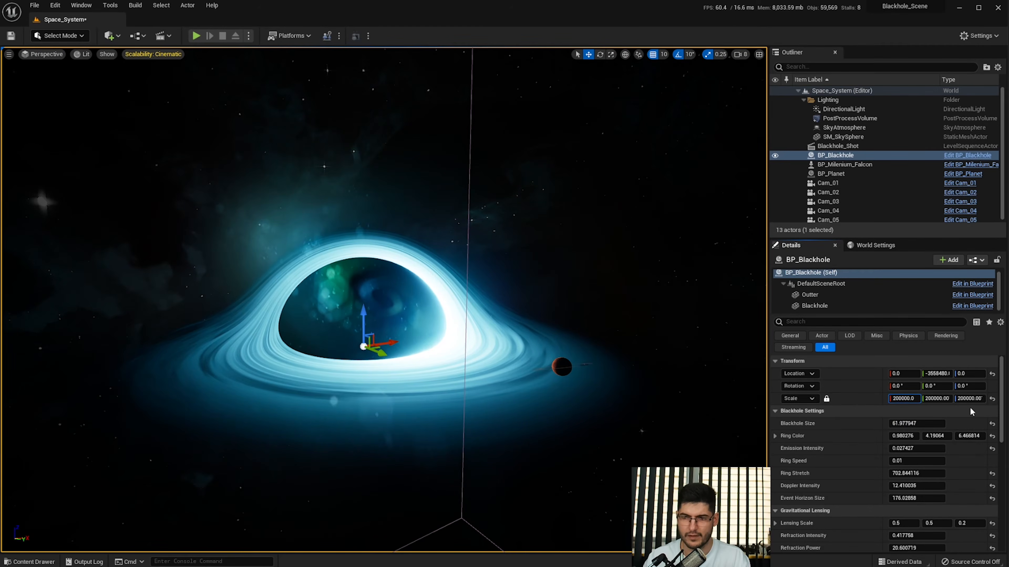
key(BackSpace)
key(BackSpace)
text(10)
key(Return)
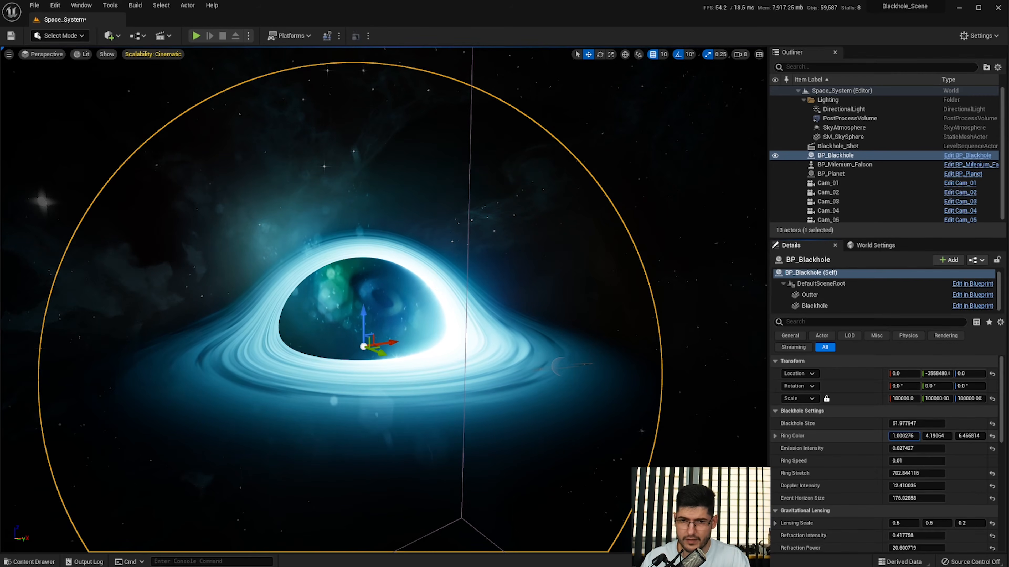
- Change the black hole's Ring Color to a fiery orange-red of about 15.17, 0.56, -0.23
mouse_move(900, 435)
mouse_down()
mouse_move(980, 434)
mouse_move(887, 436)
mouse_up()
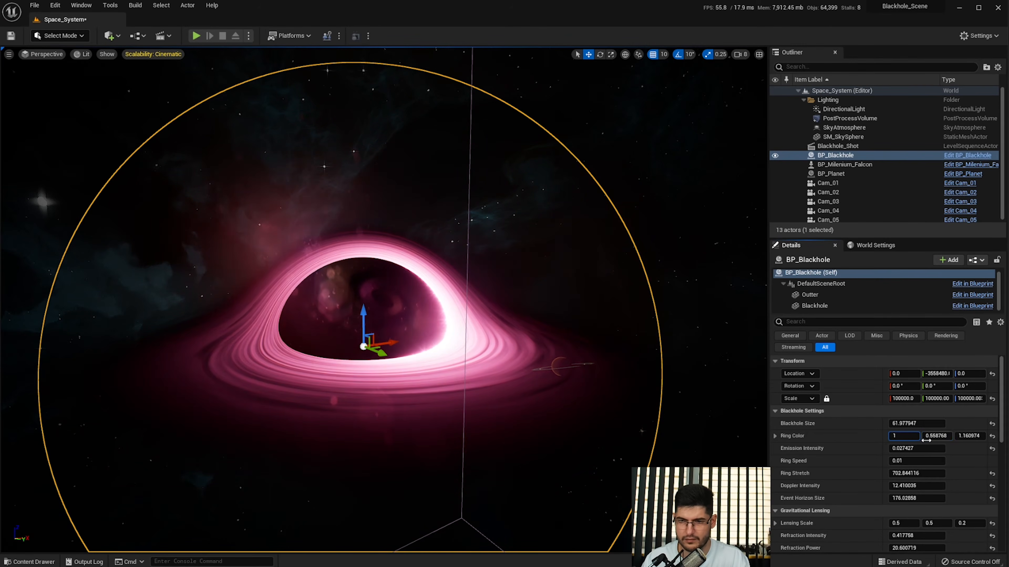
click(933, 437)
drag(963, 437, 926, 435)
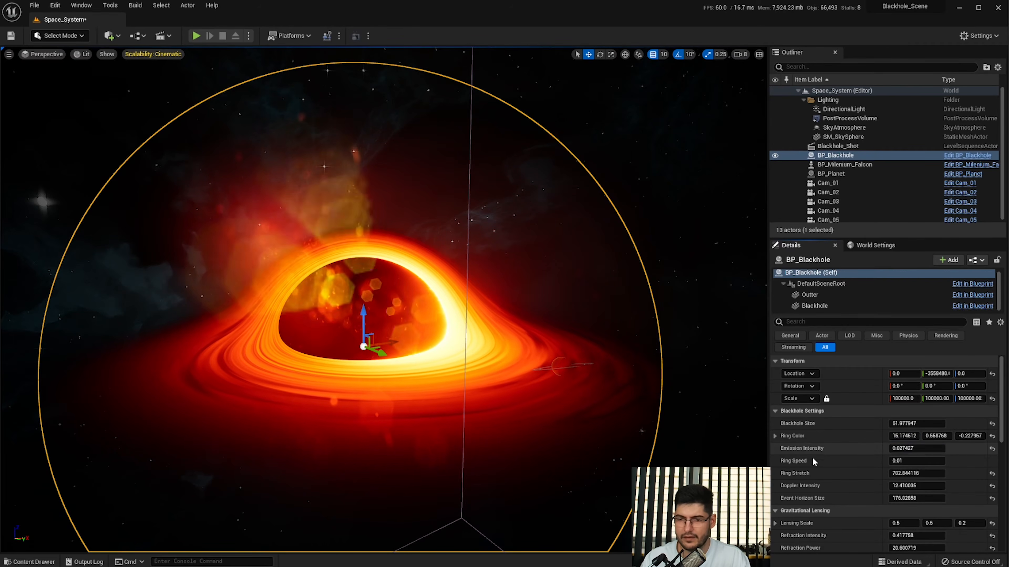
- Set the black hole's Emission Intensity to about 0.075, Ring Speed to 0.178, Ring Stretch to about 143.6 and Doppler Intensity to about 13.74
drag(913, 448, 941, 461)
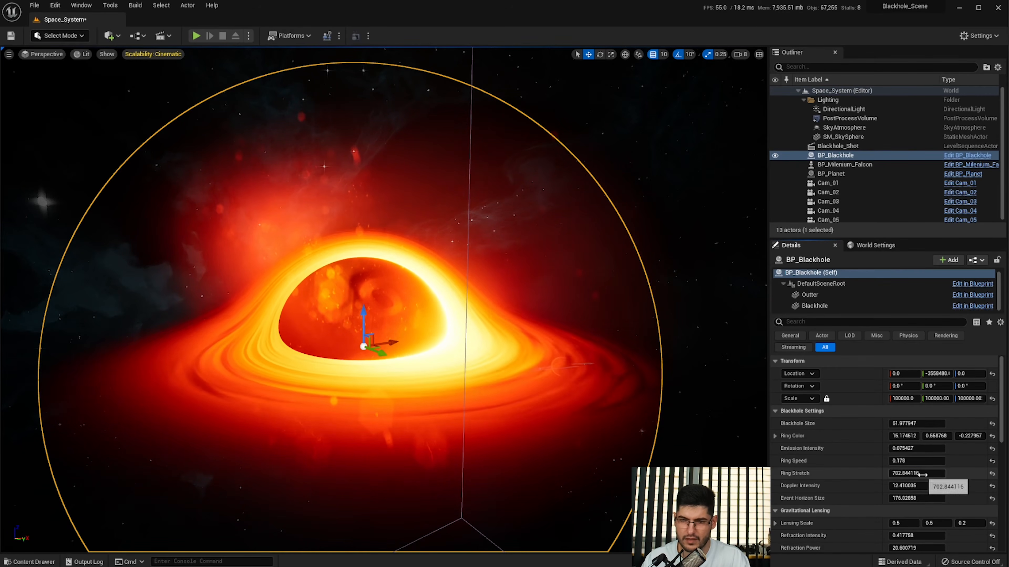
drag(916, 473, 877, 474)
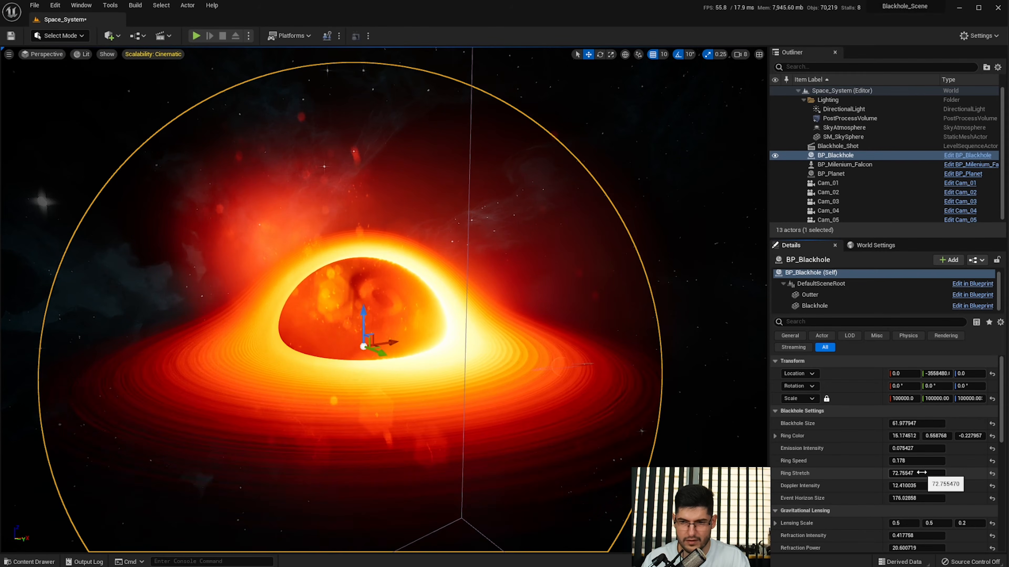
drag(920, 471, 916, 470)
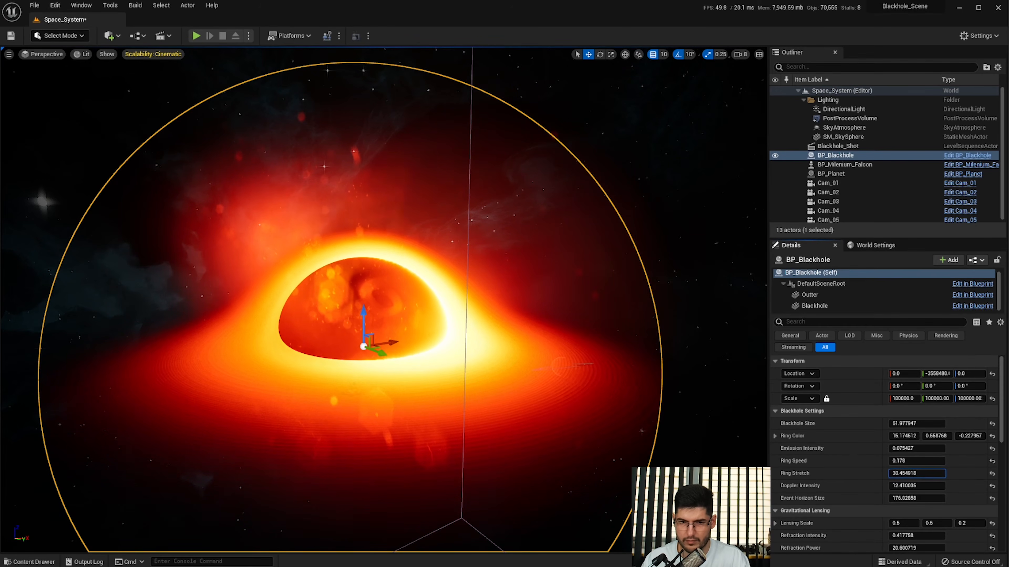
mouse_move(915, 473)
mouse_down()
mouse_move(925, 474)
mouse_move(922, 486)
mouse_move(906, 485)
mouse_move(916, 485)
mouse_up()
right_drag(576, 318, 557, 324)
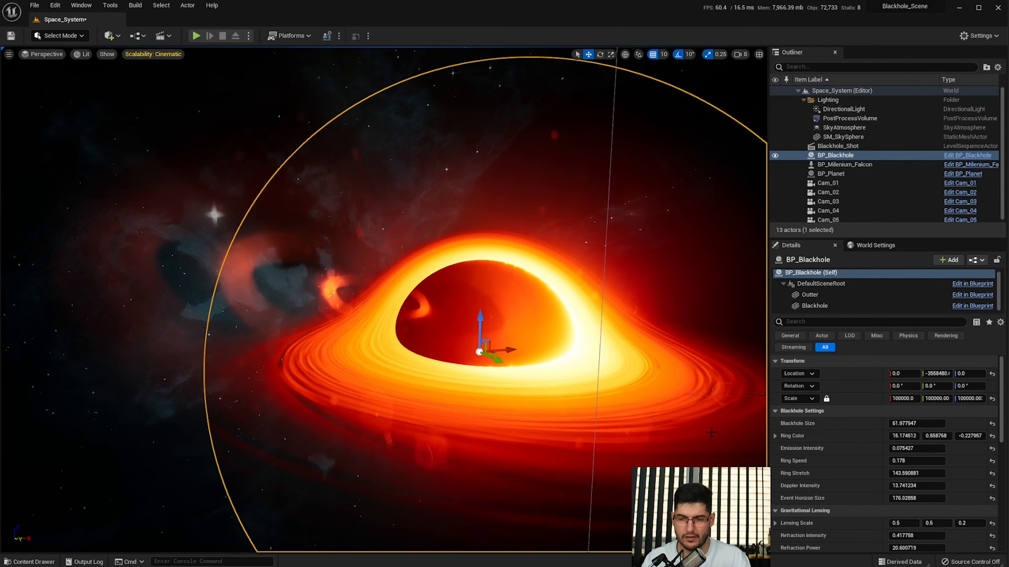
- Try a larger Event Horizon Size of about 227.7 on the black hole and reduce it to about 104.9
scroll(818, 469, down, 1)
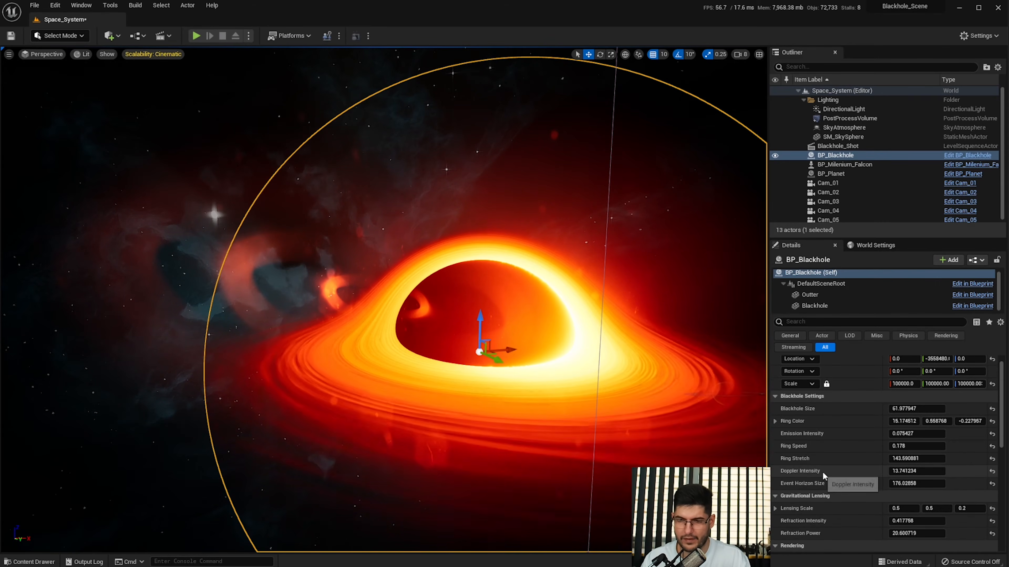
drag(903, 483, 927, 484)
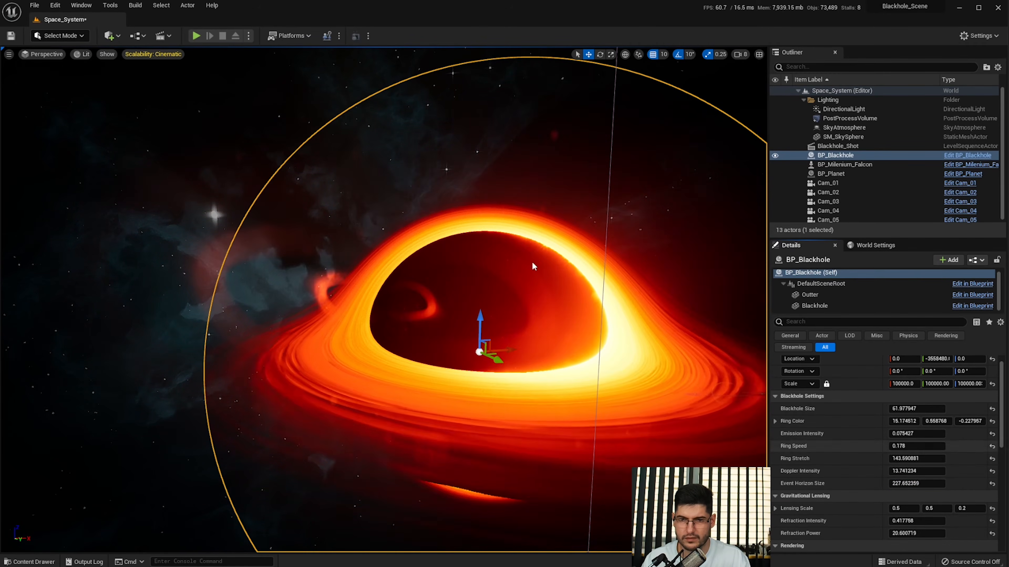
right_drag(379, 352, 389, 328)
key(q)
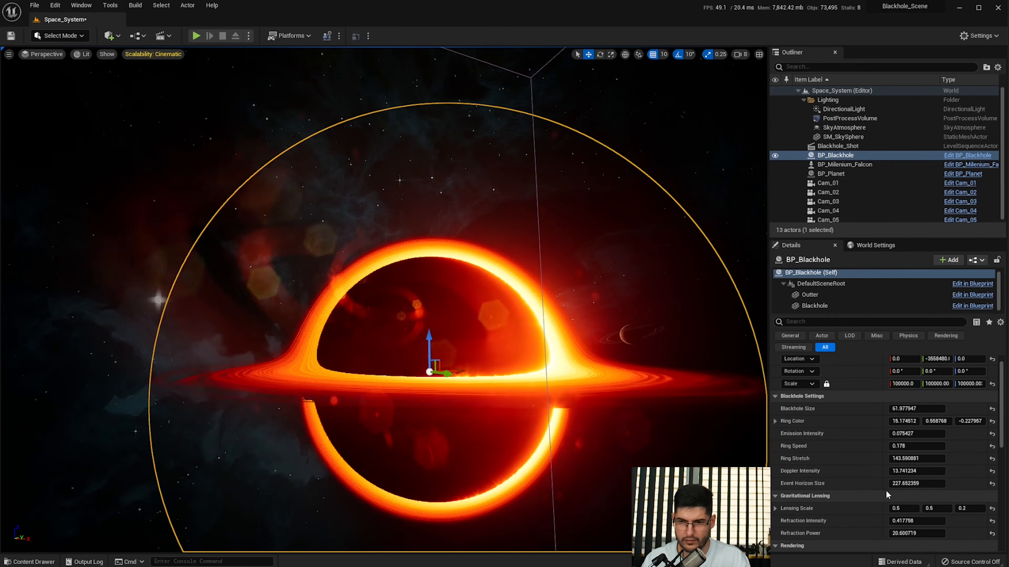
drag(921, 483, 877, 483)
key(e)
right_drag(693, 355, 685, 388)
right_drag(427, 241, 439, 240)
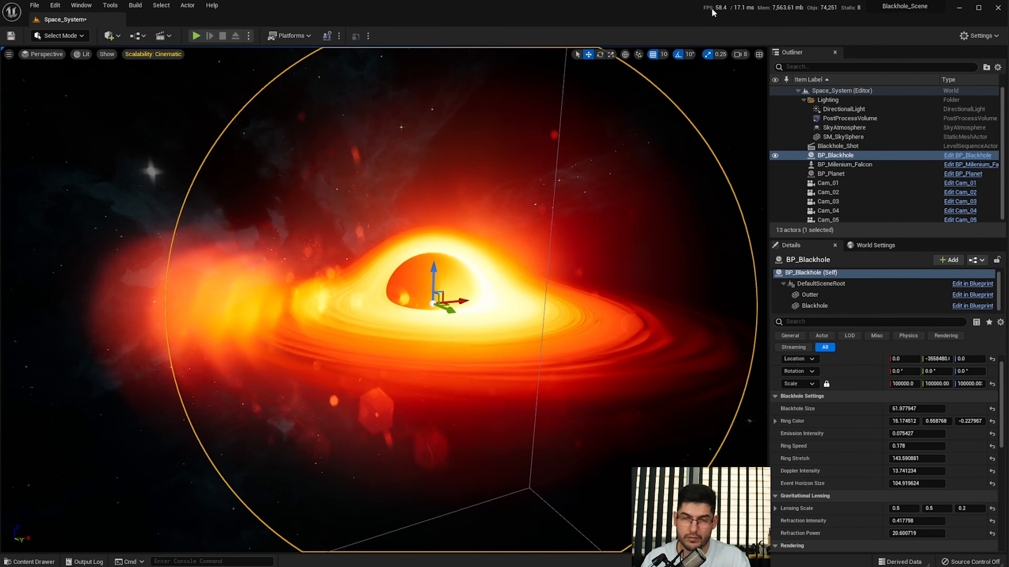
- Inspect the black hole from several angles and review its Blackhole and Outter components before reselecting the whole actor
right_drag(557, 229, 553, 229)
key(e)
mouse_move(487, 281)
right_down()
mouse_move(479, 281)
mouse_move(502, 271)
right_up()
scroll(865, 442, down, 2)
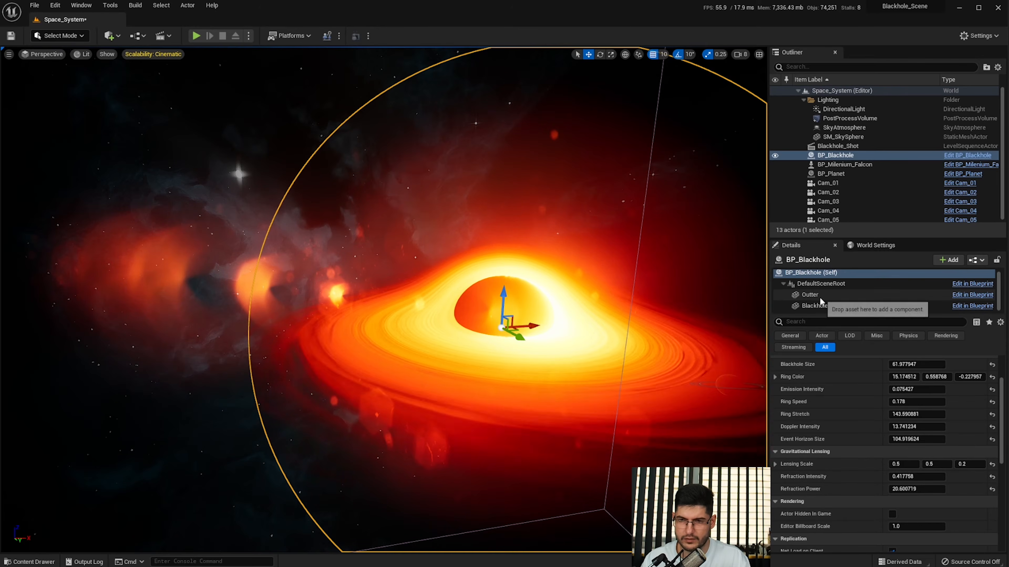
click(809, 306)
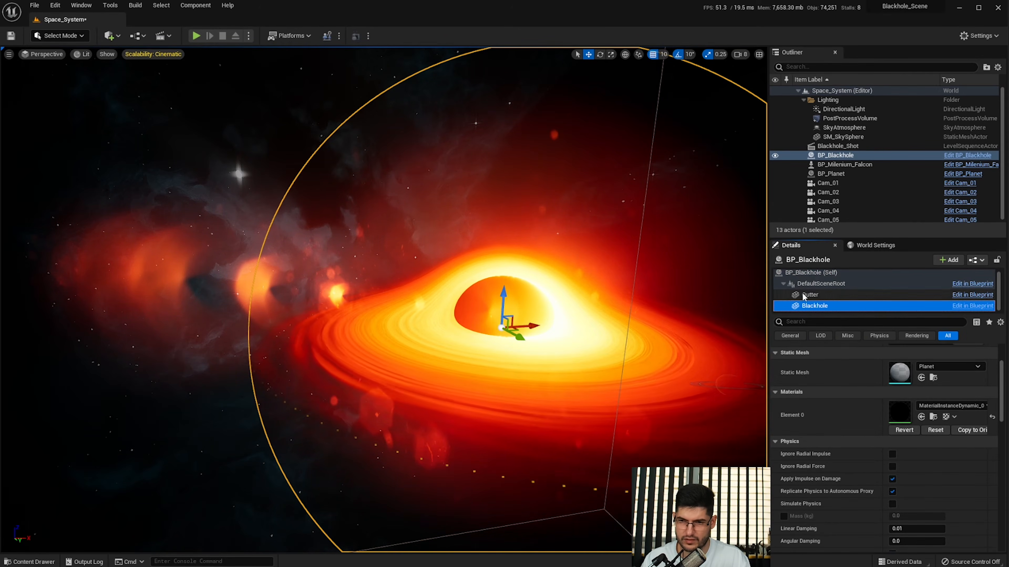
click(794, 294)
click(806, 273)
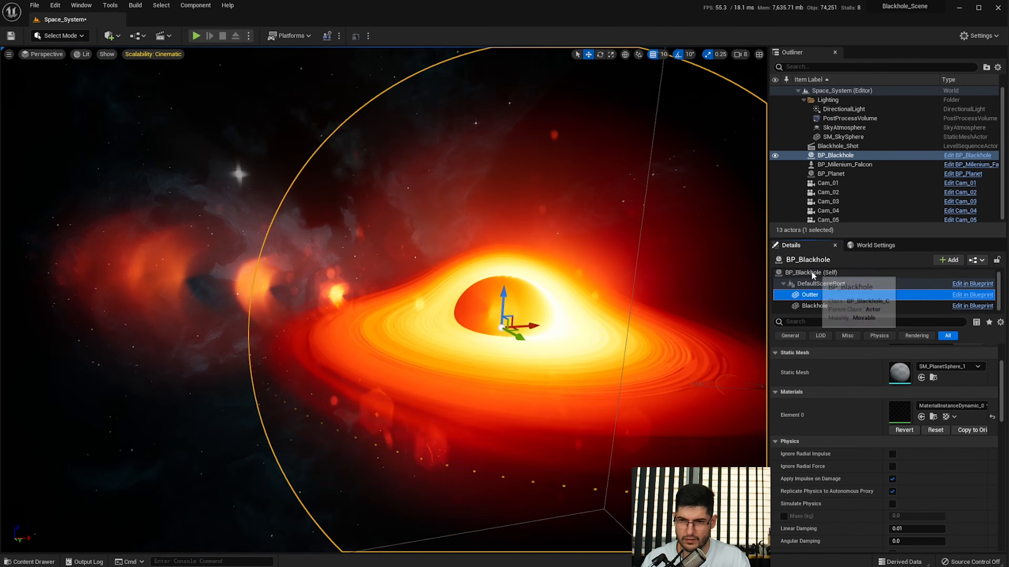
right_click(563, 398)
right_drag(423, 353, 475, 362)
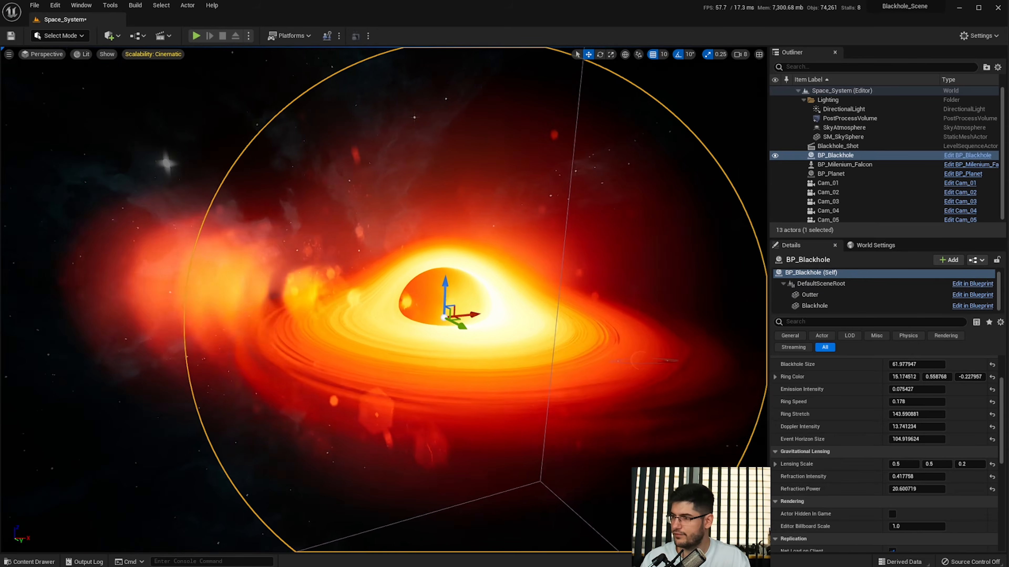
- Set Refraction Intensity to about 0.714 and Refraction Power to about 33.4 while viewing the scene Unlit, and restore Lit viewing
key(alt+3)
right_drag(410, 347, 469, 347)
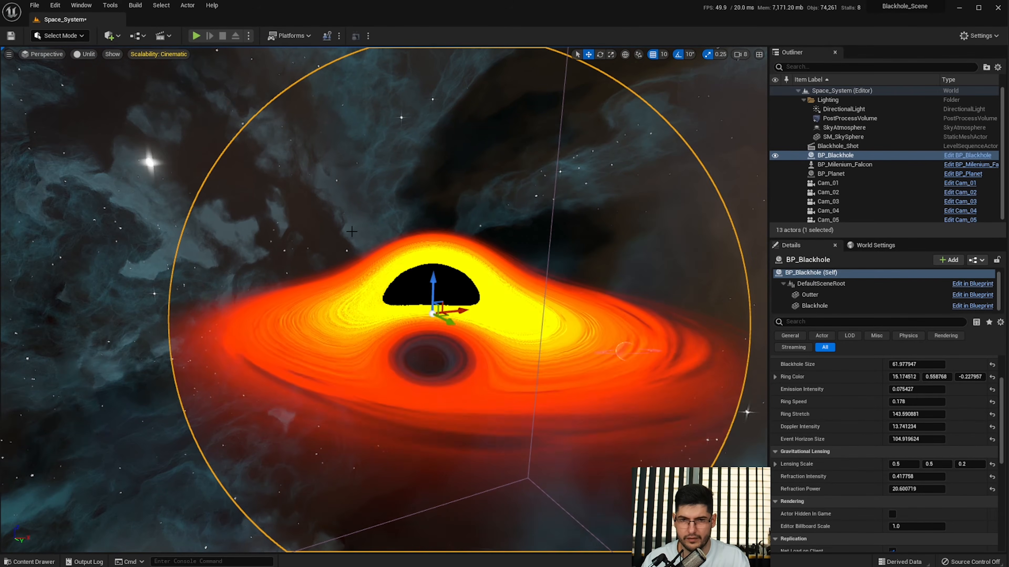
right_drag(351, 231, 325, 226)
mouse_move(913, 476)
mouse_down()
mouse_move(961, 476)
mouse_move(929, 489)
mouse_move(961, 489)
mouse_move(929, 489)
mouse_up()
right_drag(467, 354, 489, 360)
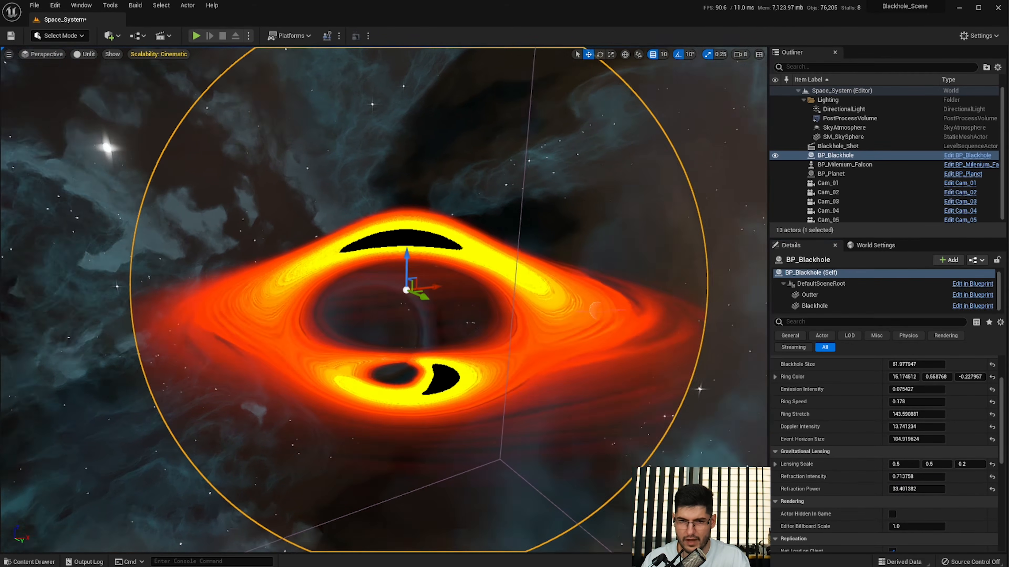
right_drag(487, 285, 459, 277)
key(alt+4)
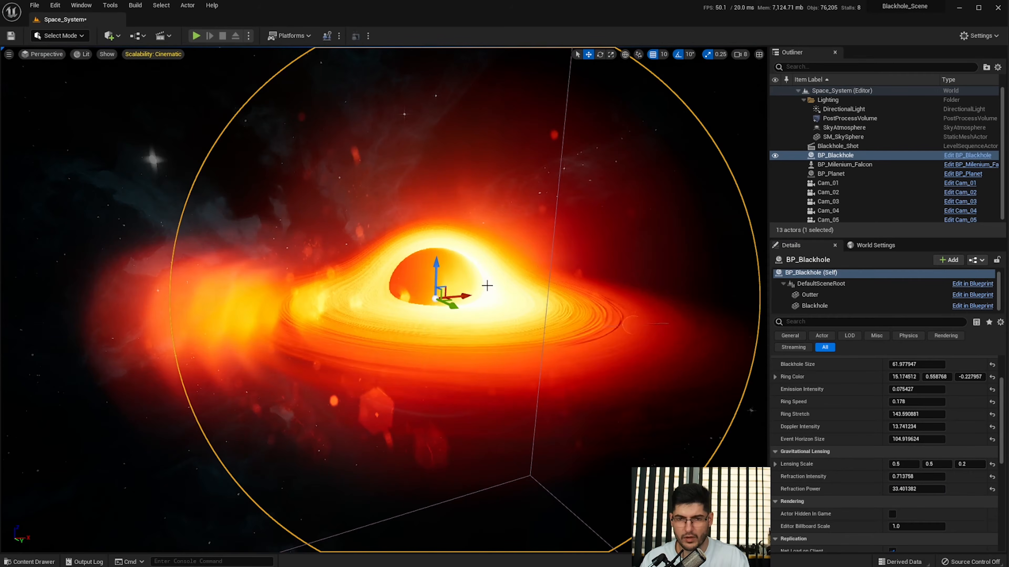
- Set the black hole's Refraction Intensity to about 0.676 and Refraction Power to about 56.5
key(q)
right_drag(459, 294, 437, 255)
right_drag(445, 313, 432, 297)
right_drag(331, 264, 340, 276)
drag(915, 479, 894, 479)
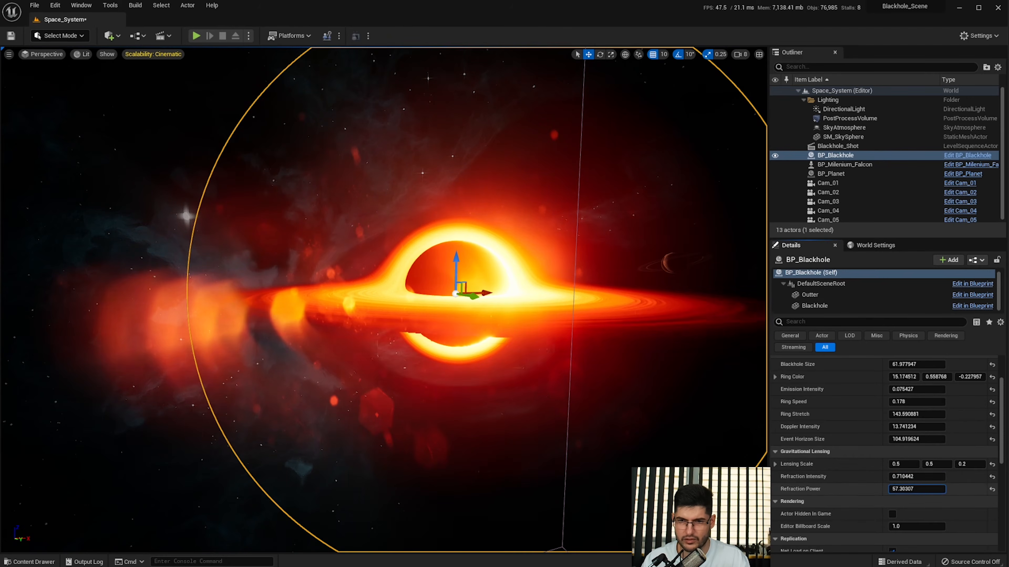
drag(909, 489, 907, 476)
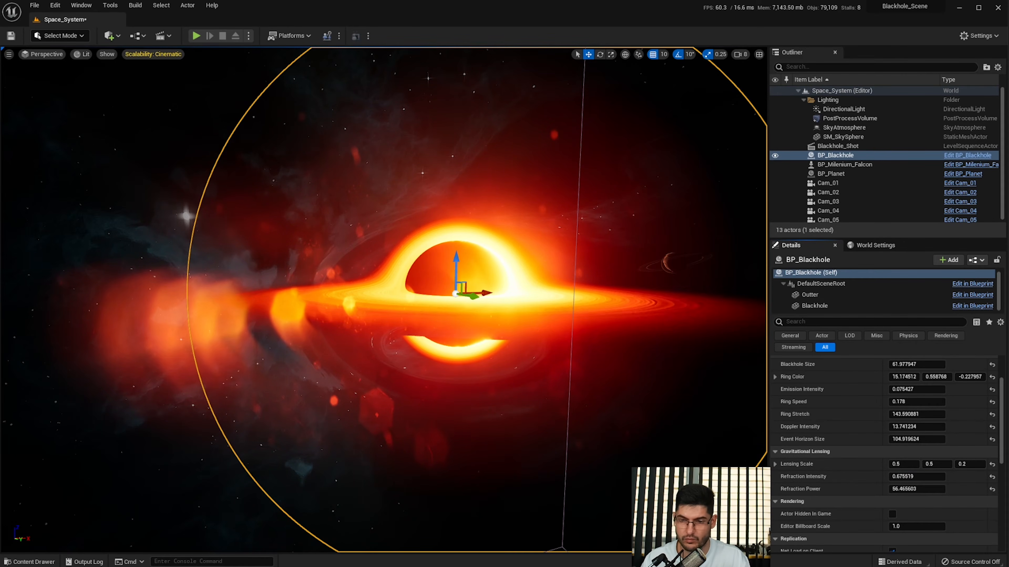
right_drag(611, 334, 592, 356)
right_drag(646, 313, 641, 309)
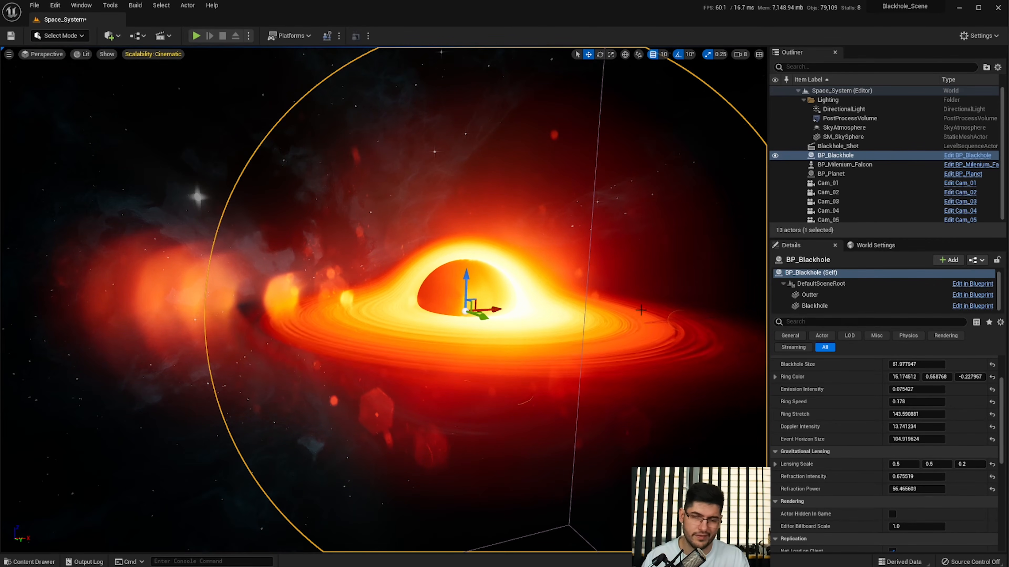
- Open the Default_Level map from the Content folder, saving the changes to the Space_System level
right_drag(383, 263, 369, 240)
key(ctrl+space)
right_drag(410, 279, 485, 293)
key(ctrl+space)
click(189, 373)
click(315, 435)
double_click(315, 436)
click(725, 414)
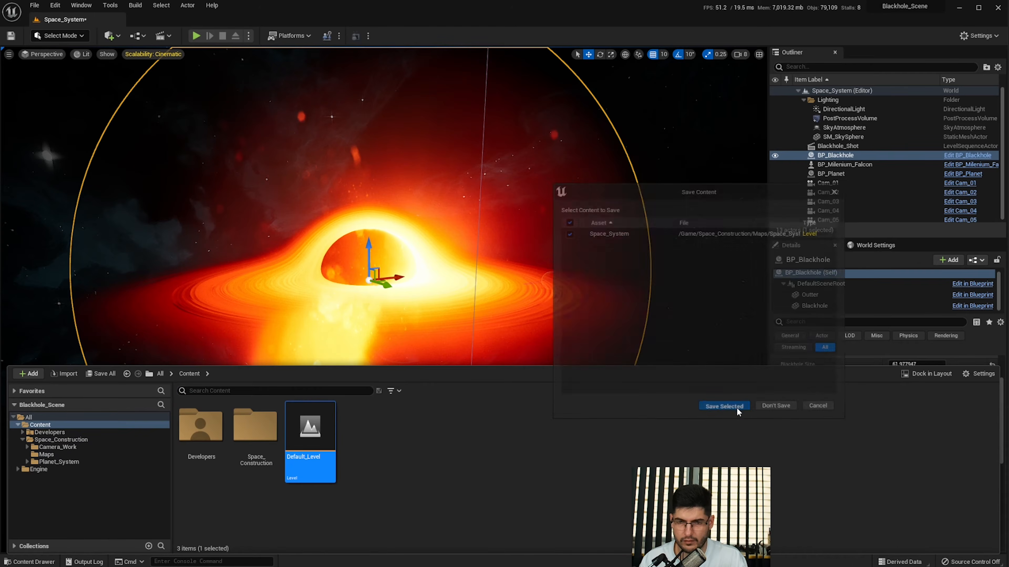
mouse_move(474, 234)
right_down()
mouse_move(454, 238)
mouse_move(468, 240)
right_up()
right_drag(539, 303, 550, 308)
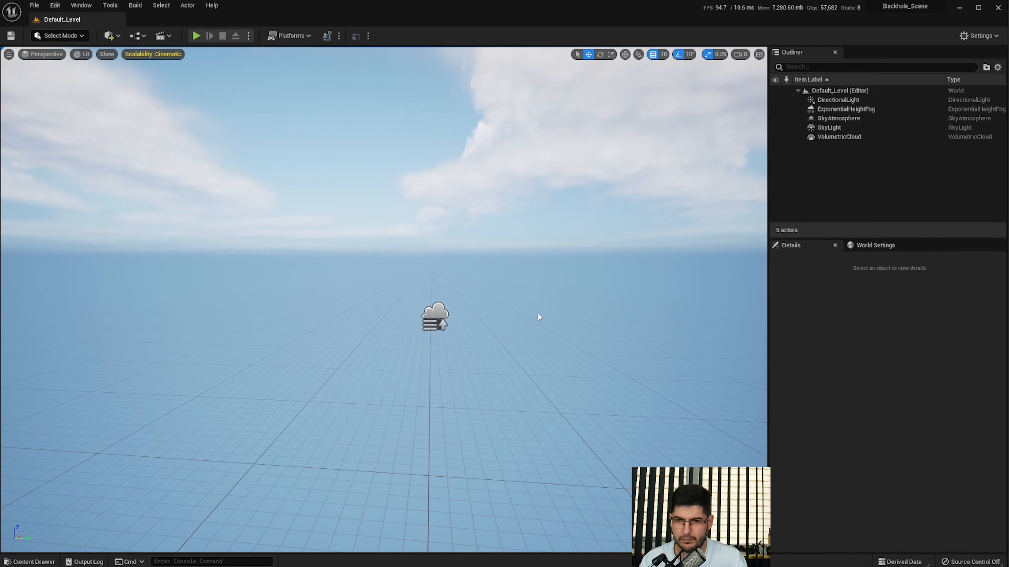
- Focus the viewport on the SkyLight and lower the viewport camera speed to 2
right_drag(414, 290, 423, 330)
key(e)
click(837, 136)
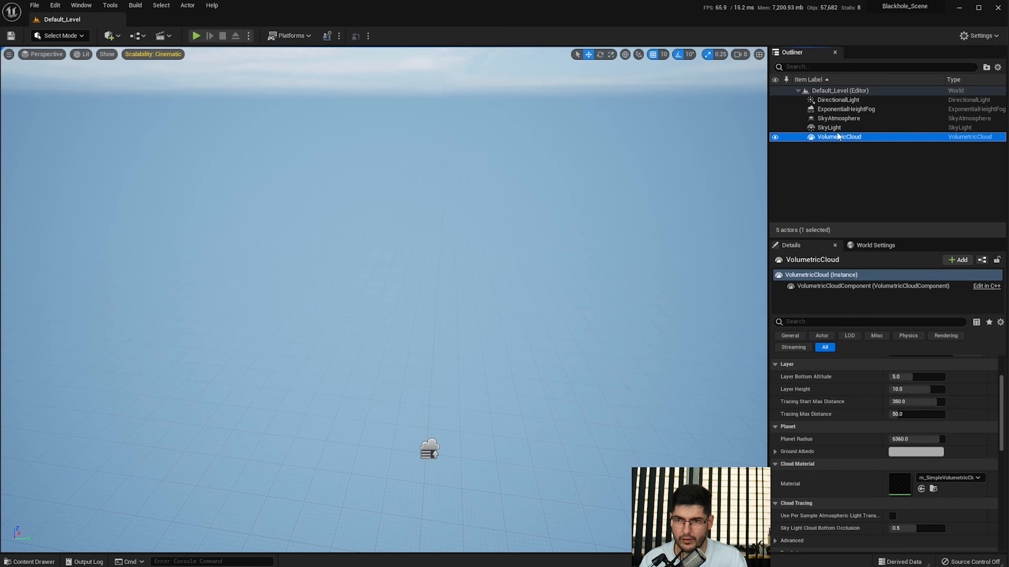
double_click(838, 128)
click(739, 54)
click(754, 75)
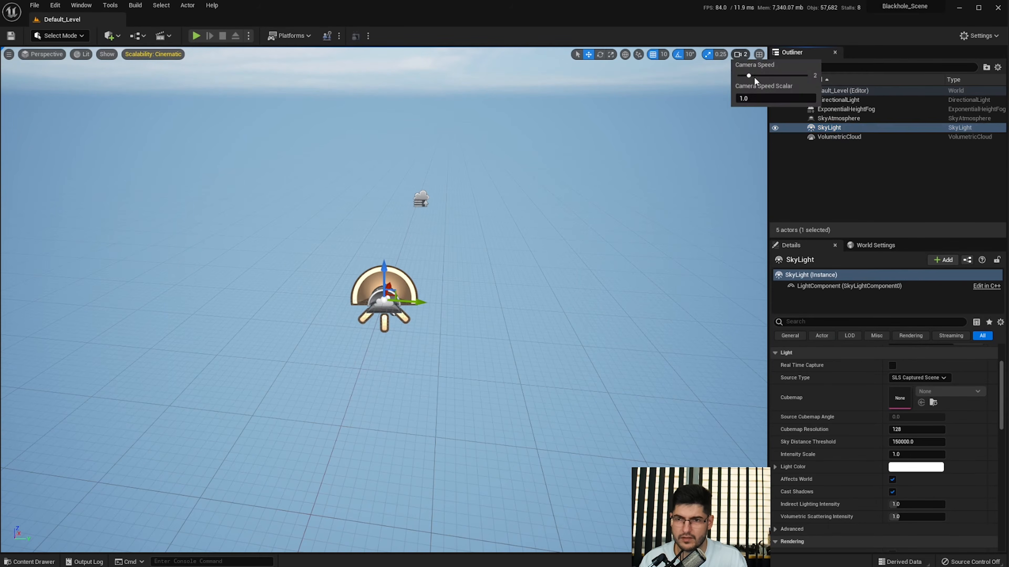
right_drag(479, 285, 459, 260)
click(448, 259)
key(ctrl+space)
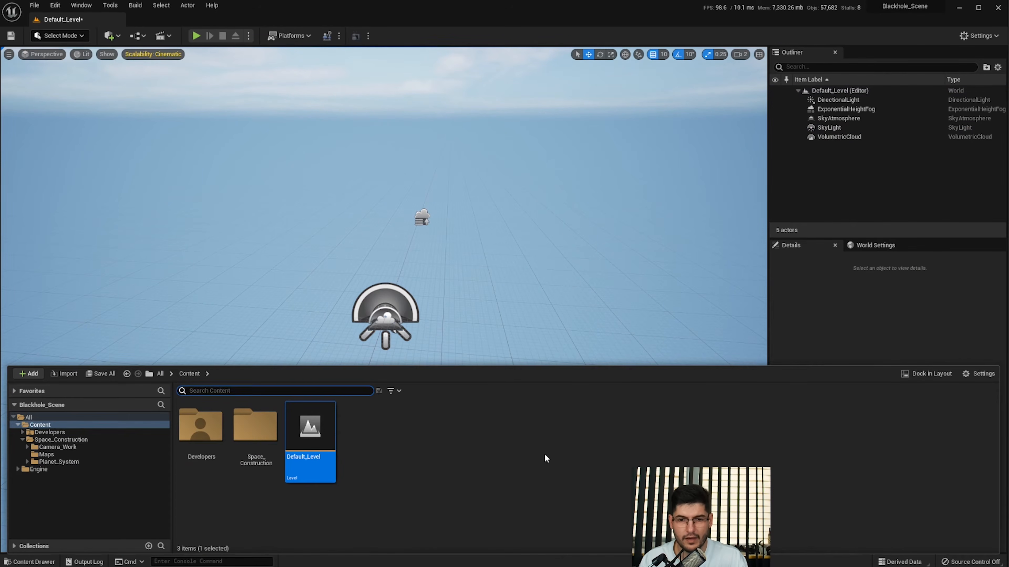
right_click(385, 429)
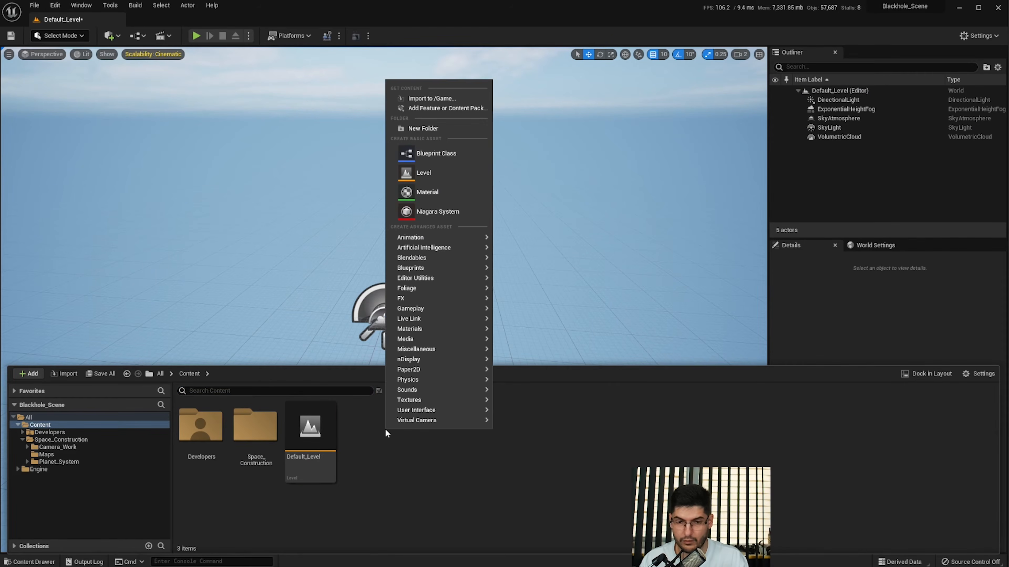
click(257, 171)
click(163, 36)
click(109, 35)
mouse_move(197, 81)
click(299, 88)
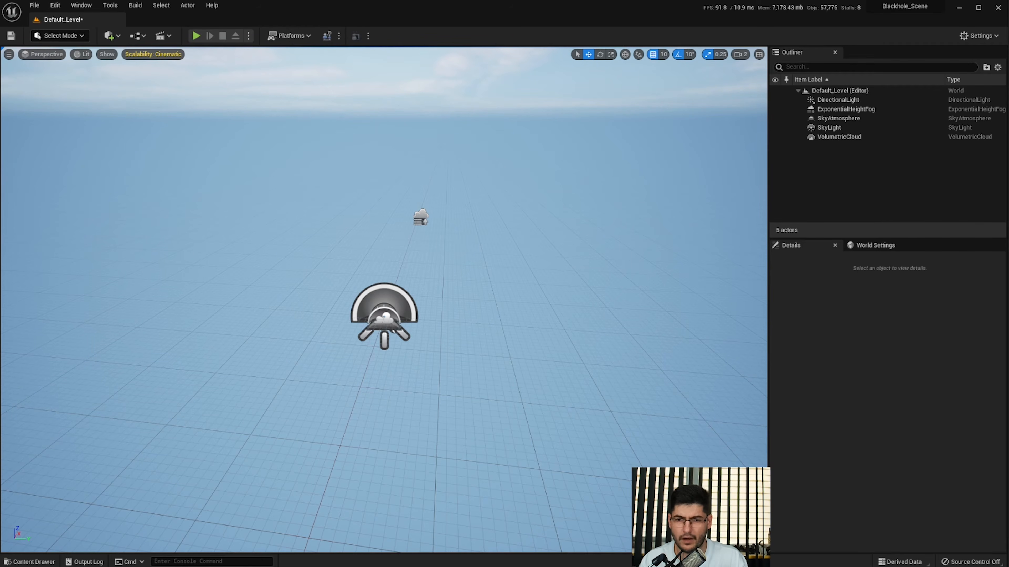
right_drag(524, 363, 560, 363)
mouse_move(459, 336)
right_down()
mouse_move(492, 337)
mouse_move(457, 337)
right_up()
- Create a new material named M_Blackhole_Tutorial in the Content folder
key(ctrl+space)
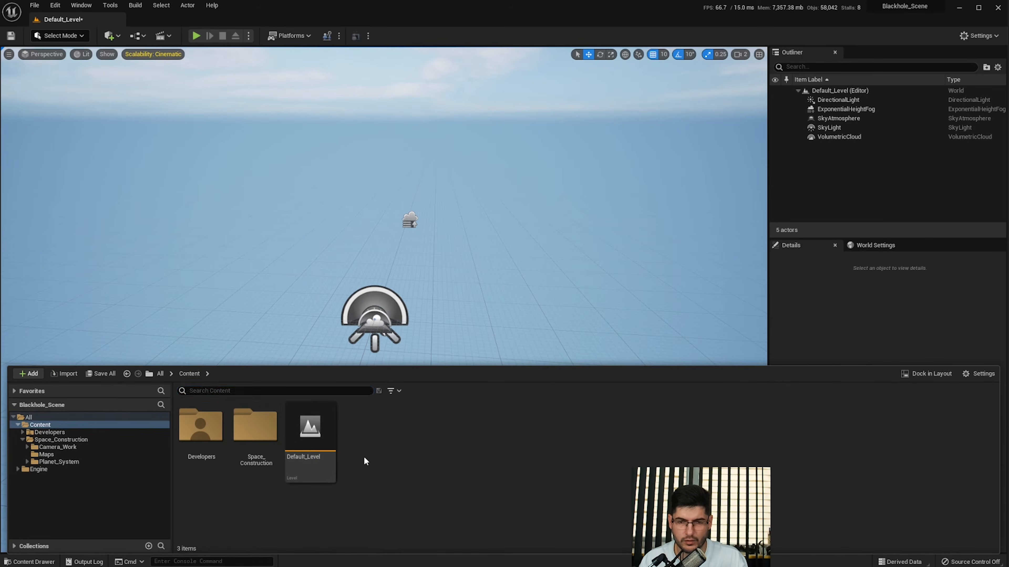
right_click(364, 461)
click(428, 216)
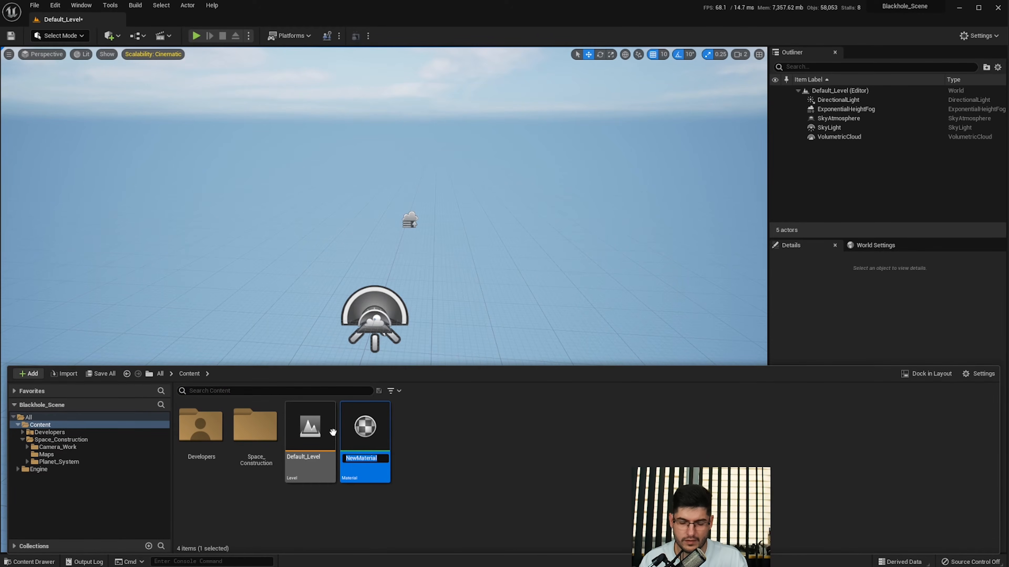
text(M_)
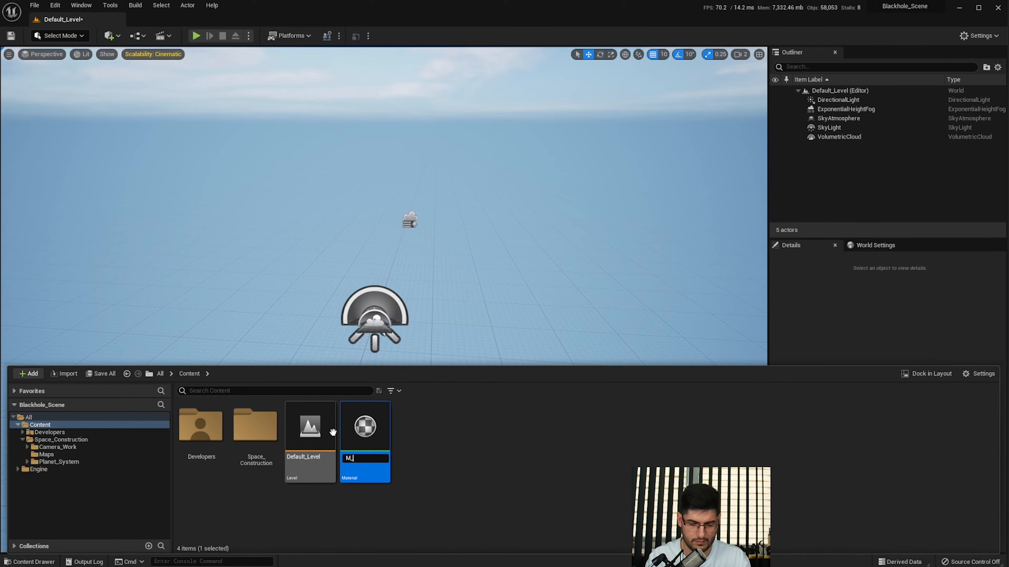
text(Bl)
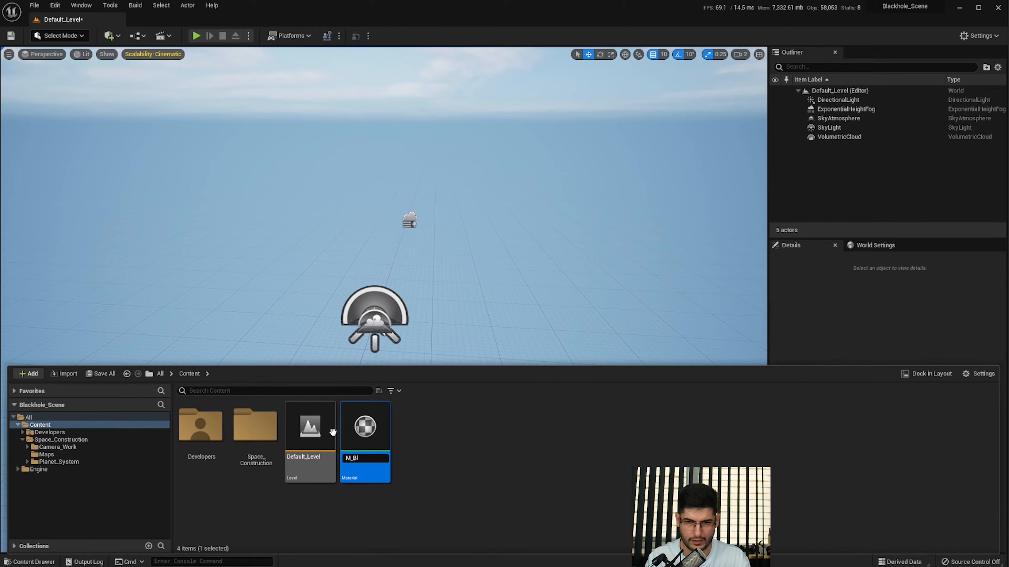
text(ackhole_Tutorial)
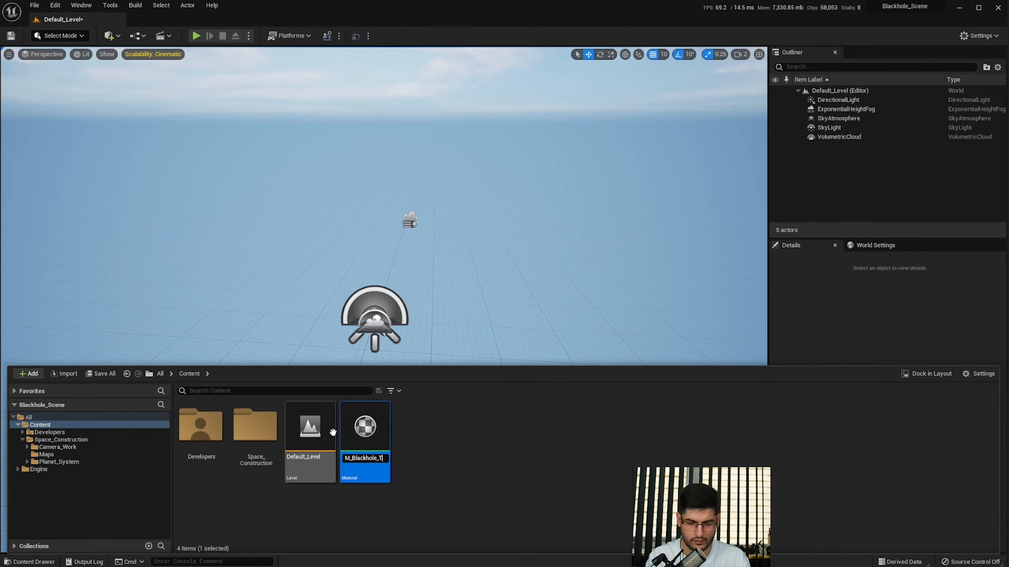
key(Return)
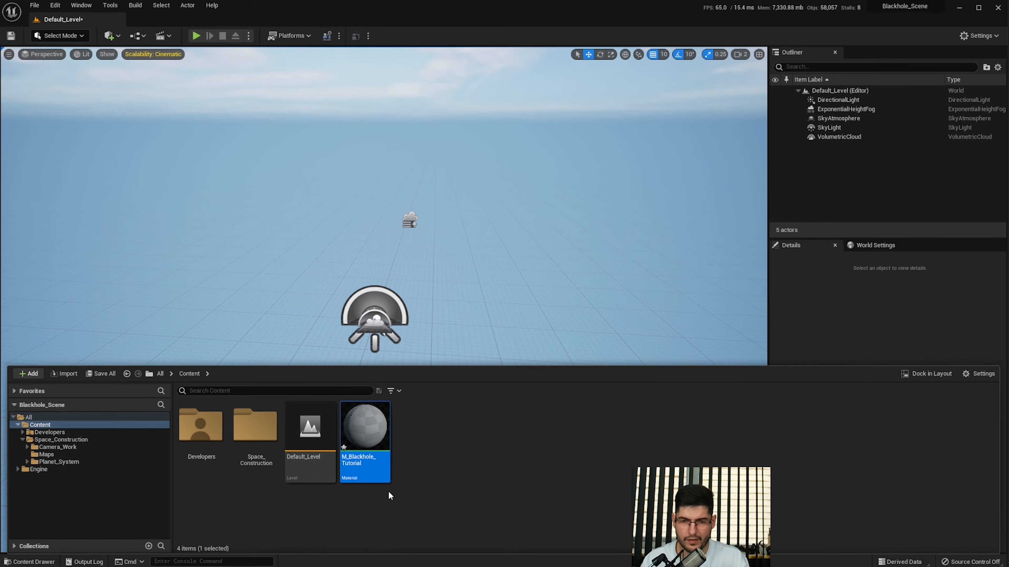
- Open the M_Blackhole_Tutorial material for editing and place its tab after the Default_Level tab
double_click(366, 456)
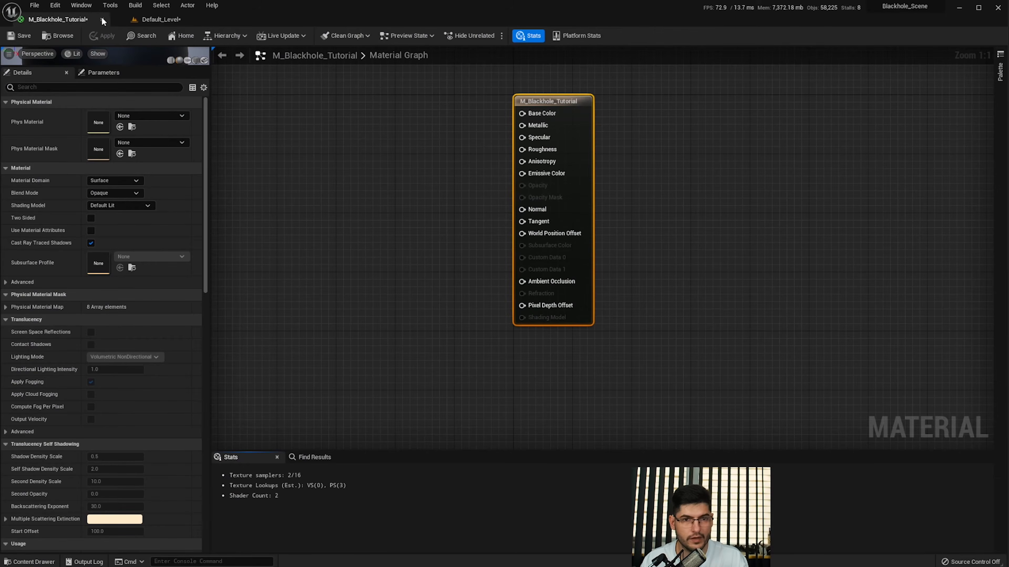
drag(103, 21, 186, 23)
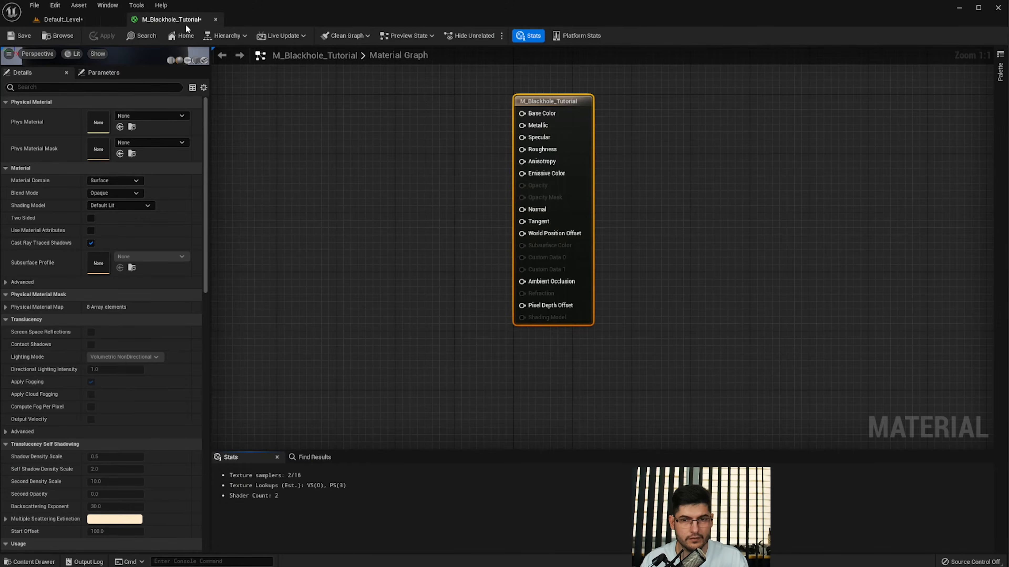
right_drag(558, 213, 659, 252)
right_drag(378, 265, 423, 278)
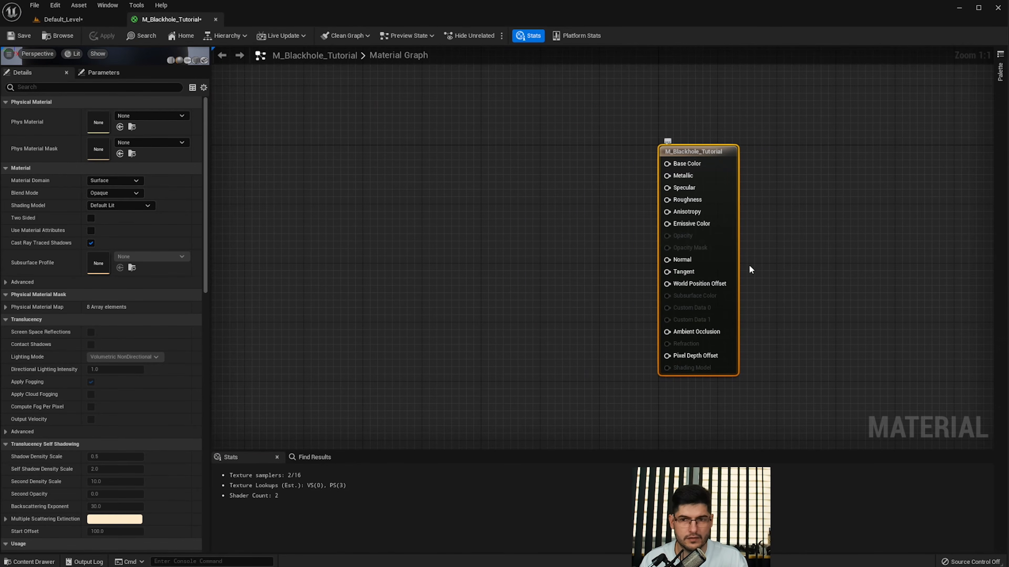
- Configure the material with Translucent blend mode, Unlit shading model and Two Sided enabled, and apply the changes
click(112, 180)
click(109, 177)
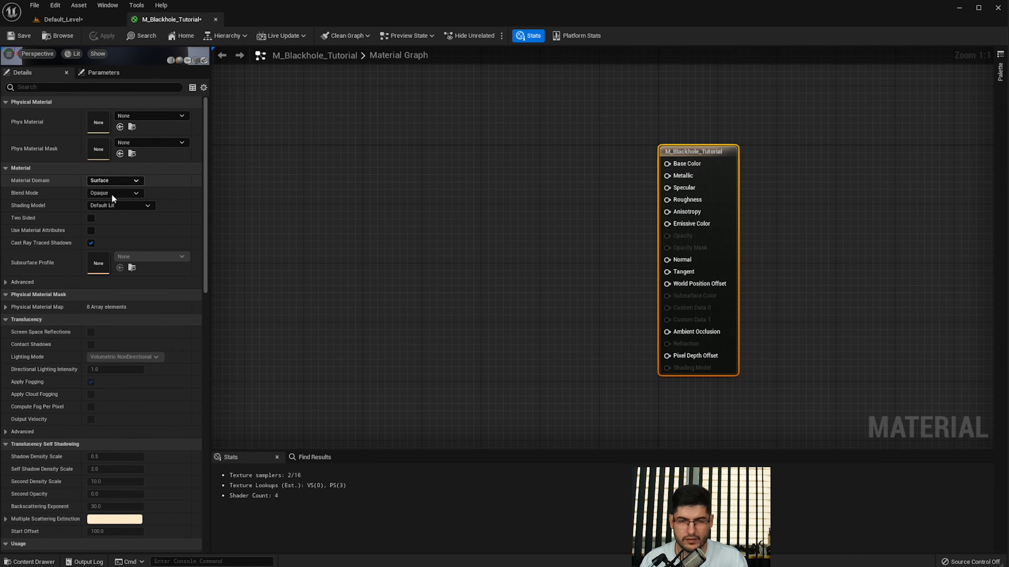
click(112, 193)
click(110, 217)
click(96, 205)
click(104, 216)
click(91, 218)
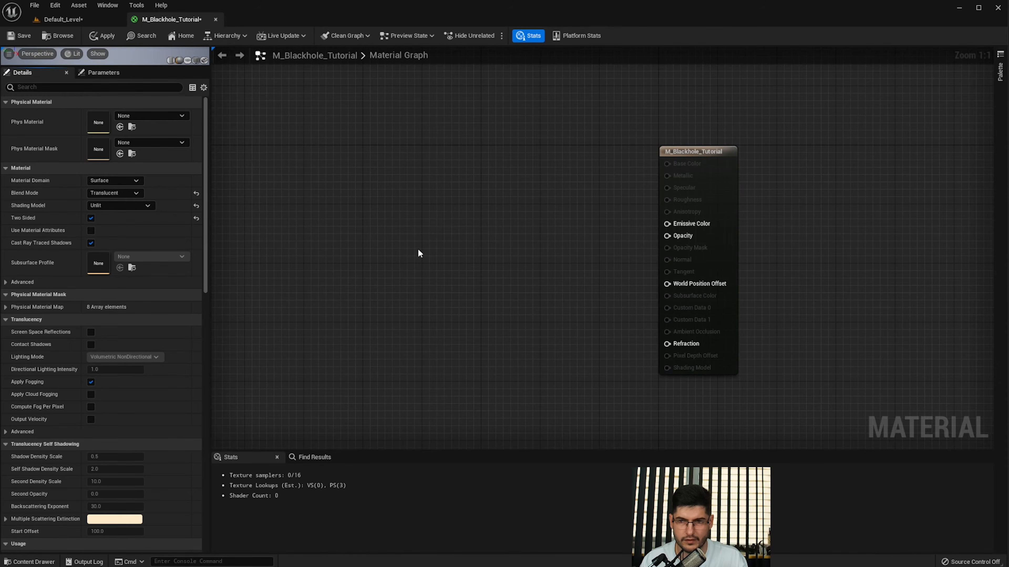
click(101, 36)
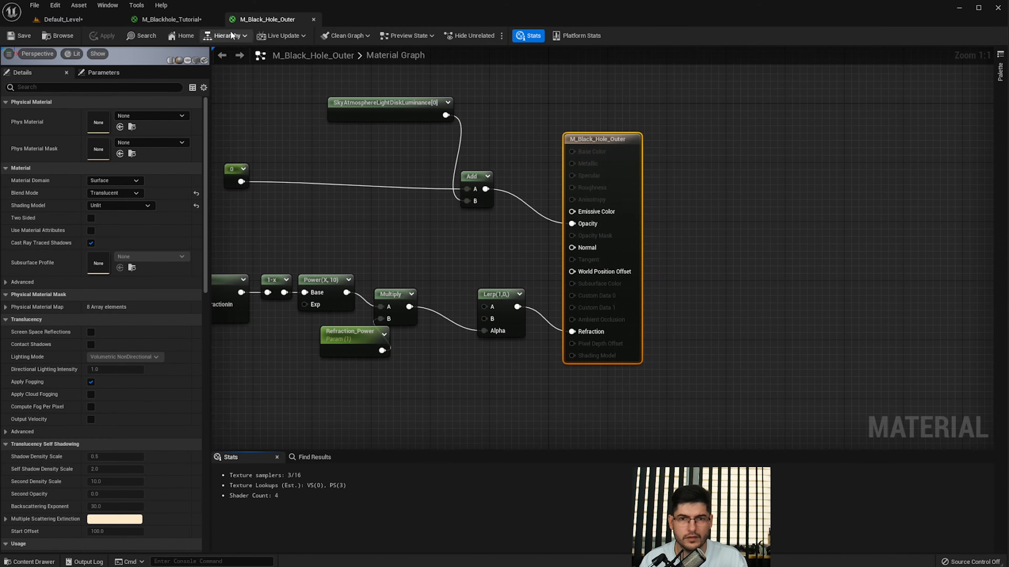
- Close the M_Black_Hole_Outer material and return to the M_Blackhole_Tutorial graph
click(313, 19)
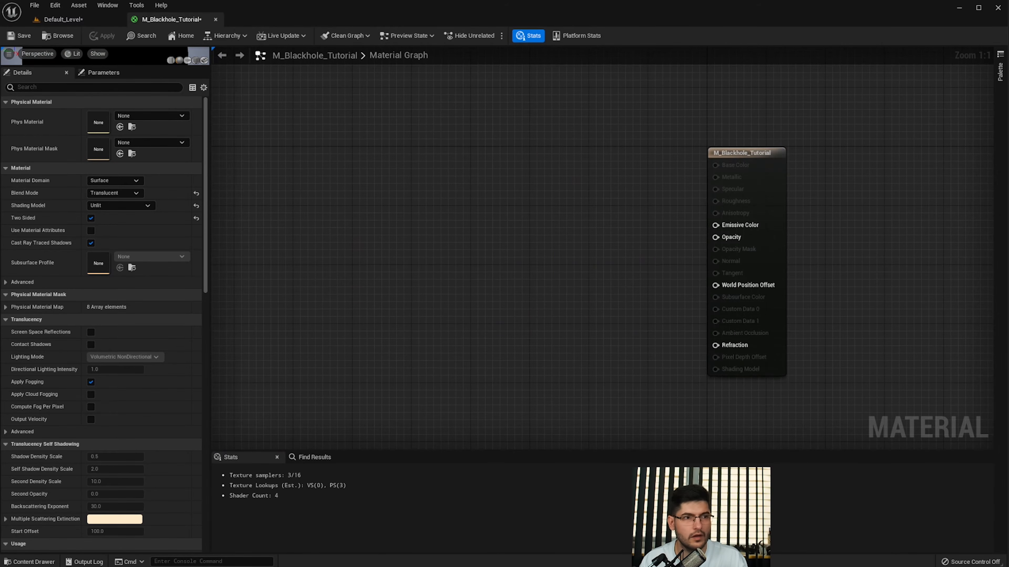
right_drag(566, 239, 595, 237)
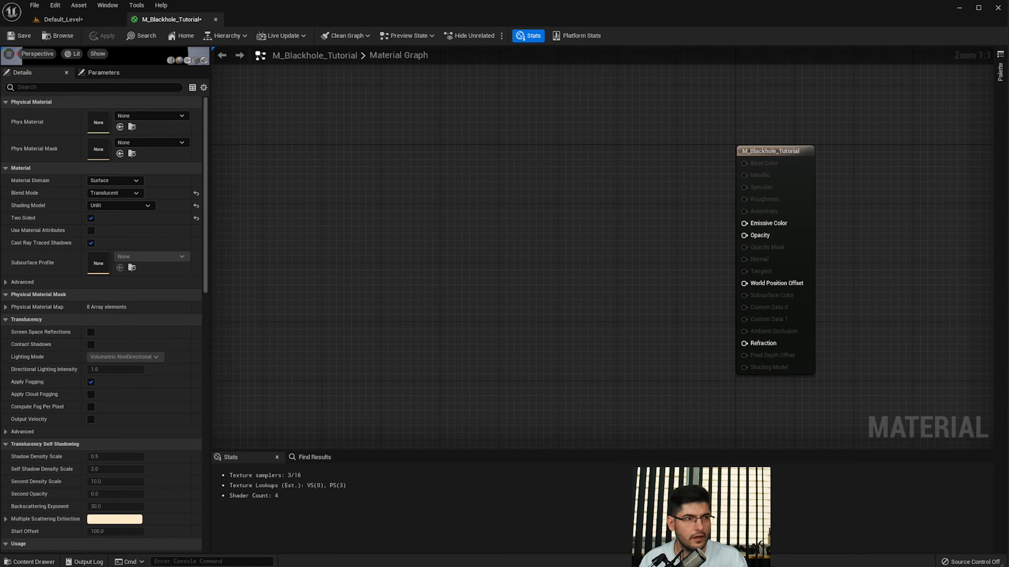
right_drag(690, 269, 705, 268)
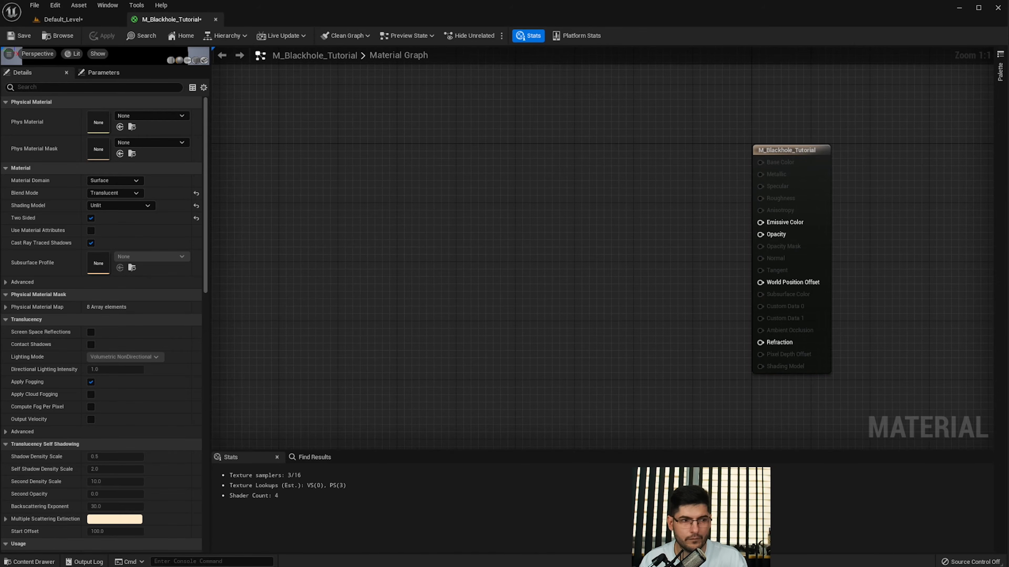
click(807, 191)
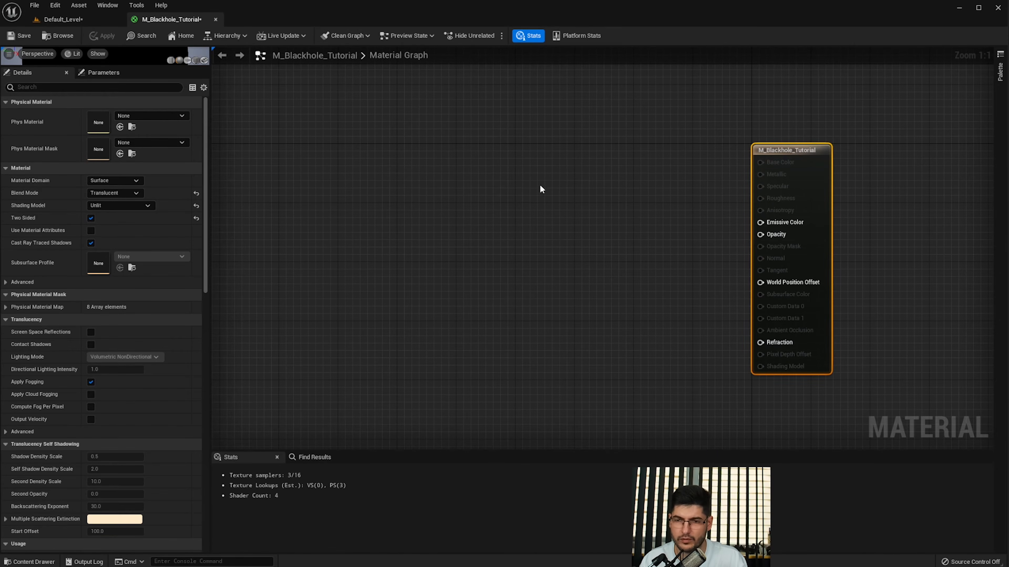
- Add two Multiply nodes before the material's main node and connect the upper one's output to input A of the lower one
click(661, 226)
click(683, 170)
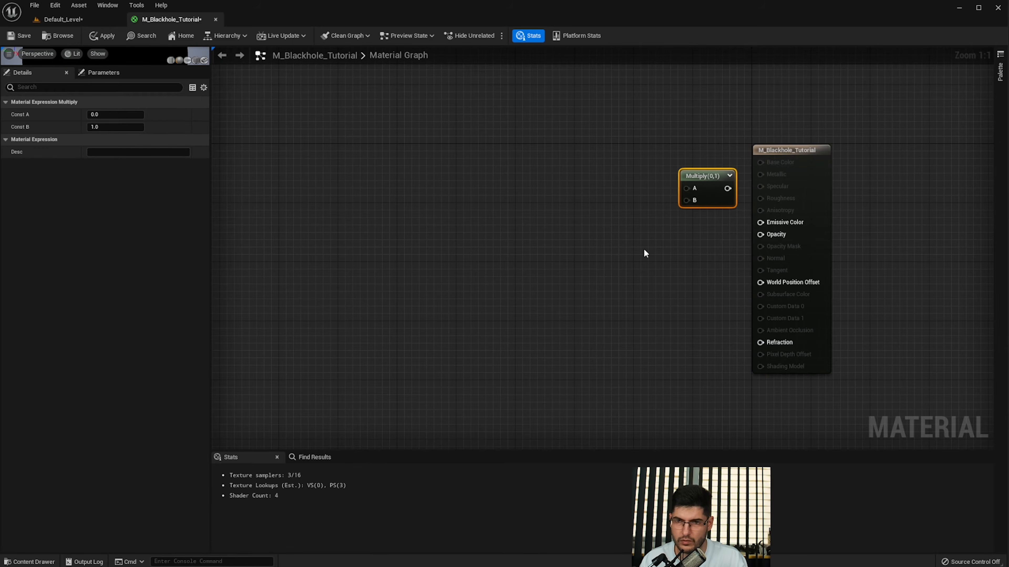
click(648, 250)
drag(709, 179, 669, 176)
drag(671, 251, 682, 229)
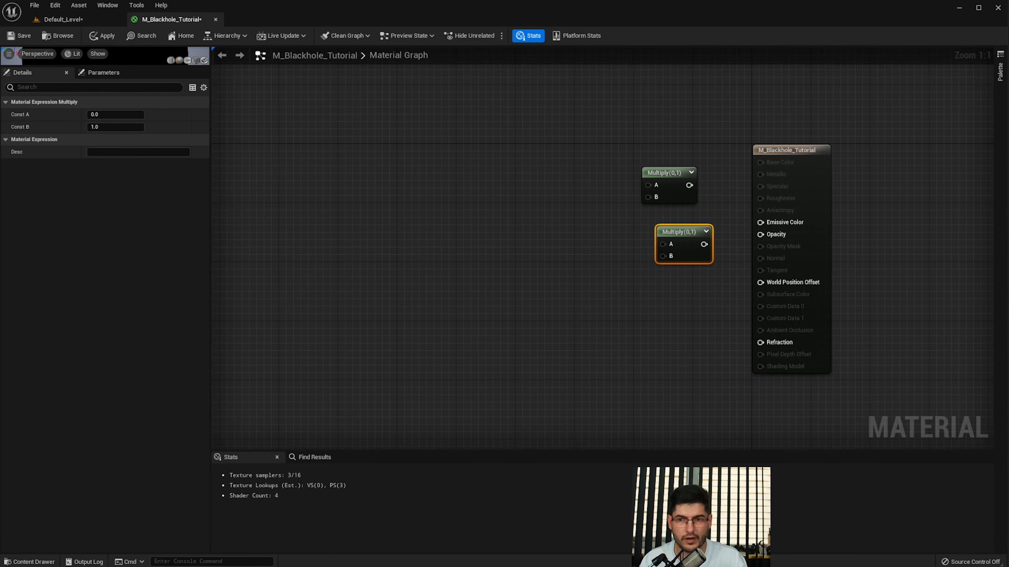
right_drag(290, 197, 331, 230)
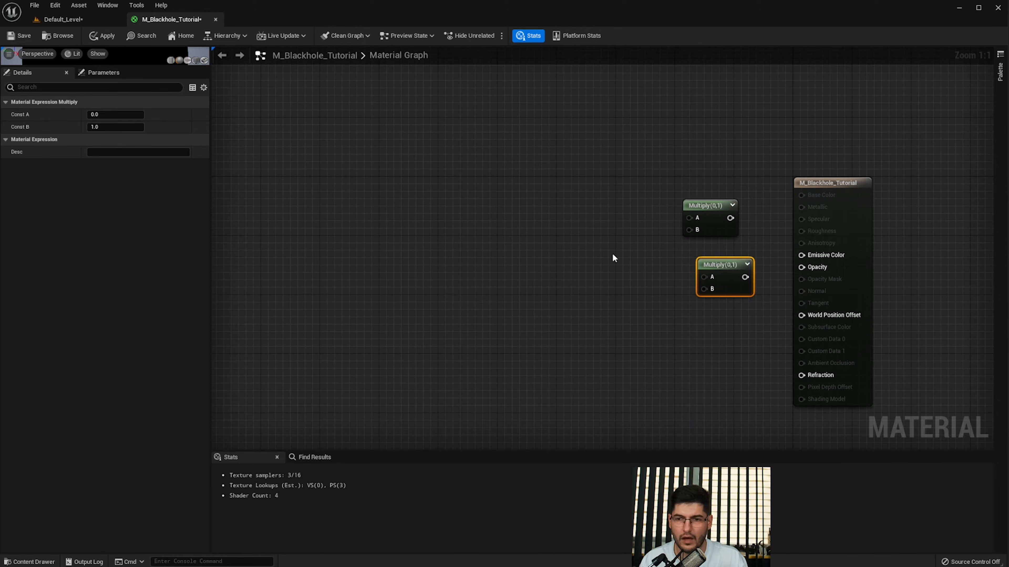
drag(689, 215, 748, 268)
drag(667, 199, 674, 192)
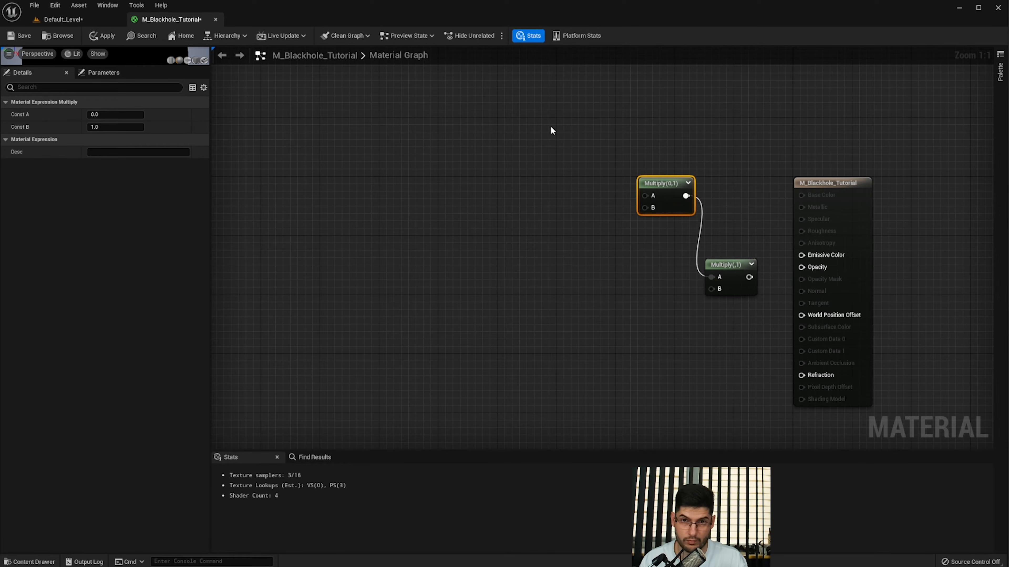
- Add a Constant3Vector node and connect it to input A of the upper Multiply node
click(537, 121)
drag(563, 137, 644, 195)
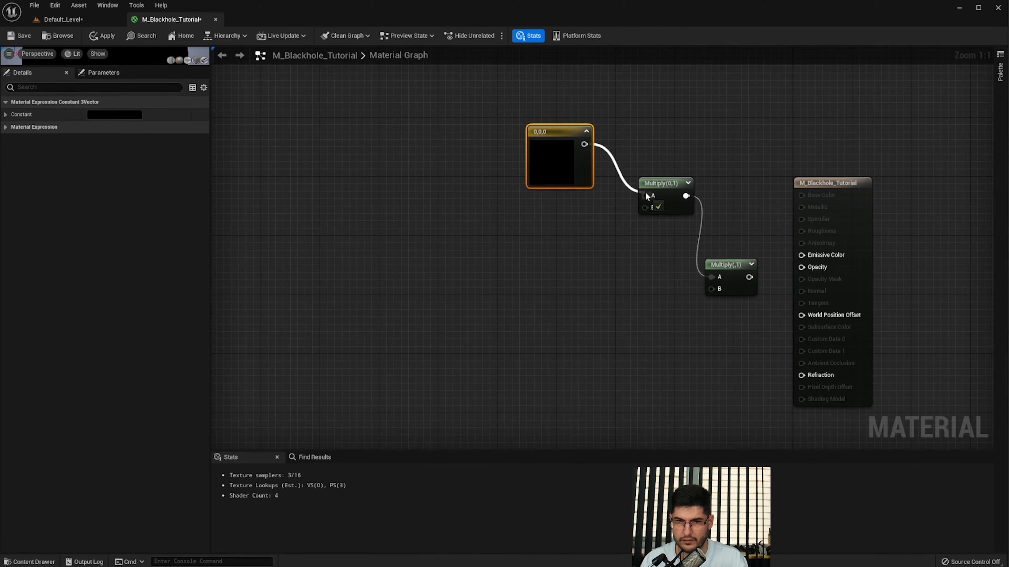
drag(579, 173, 579, 167)
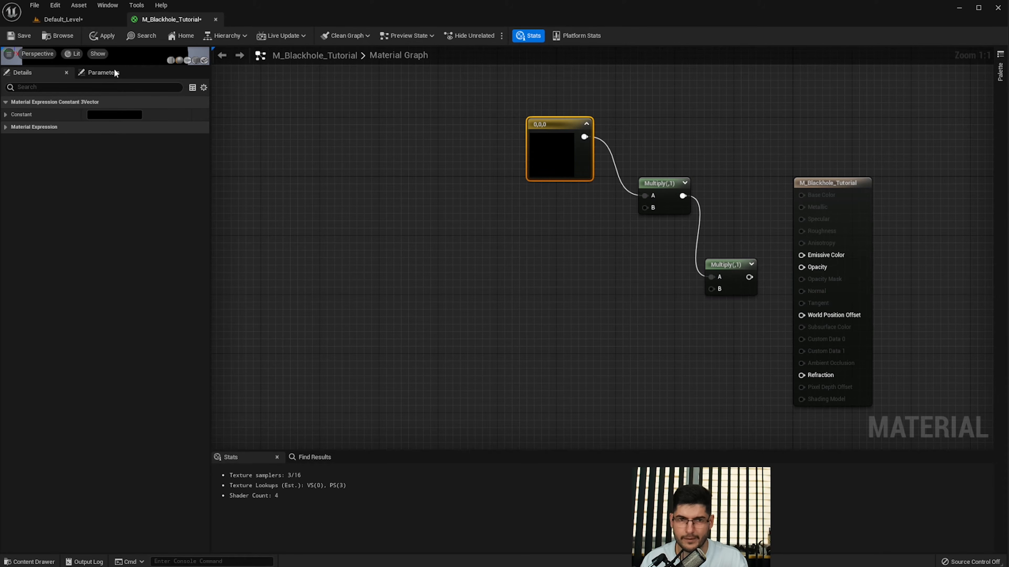
- Set the Constant3Vector's color to a light blue of about R 0.29, G 0.411, B 1
click(110, 115)
click(145, 170)
drag(243, 195, 245, 152)
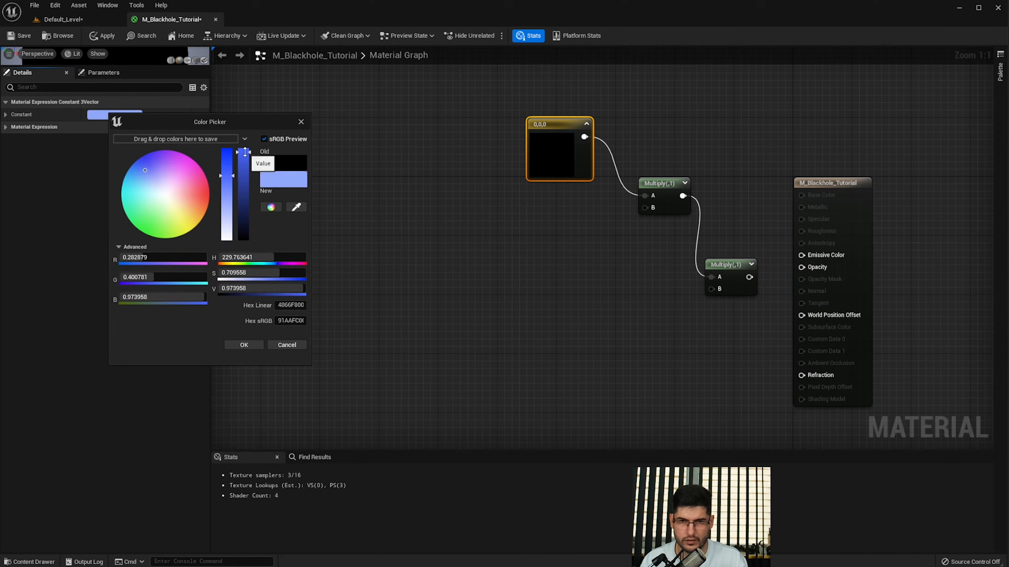
click(244, 345)
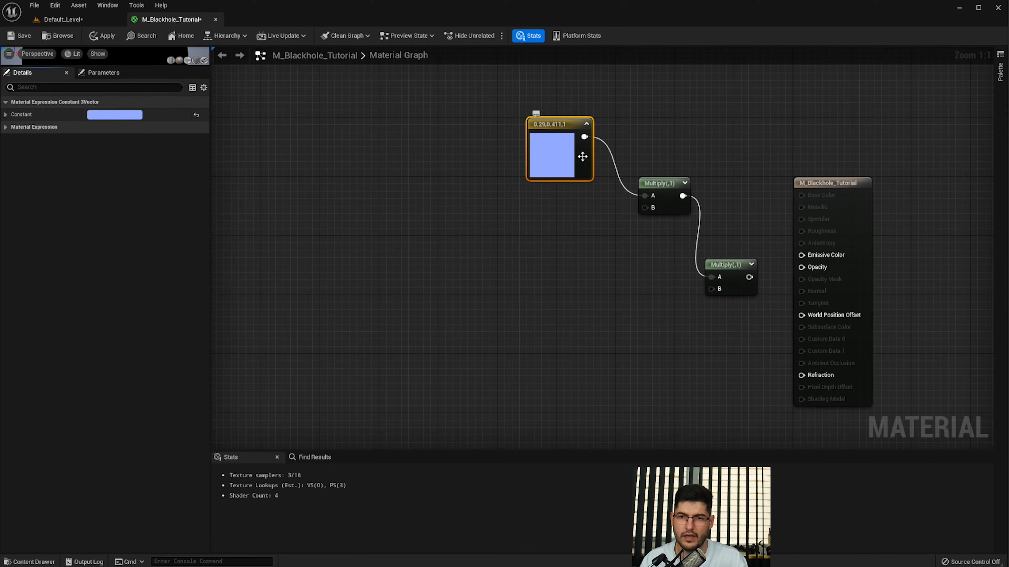
- Convert the light blue constant to a parameter named Accreation_Disk_Color and move it farther from the upper Multiply node
right_click(559, 153)
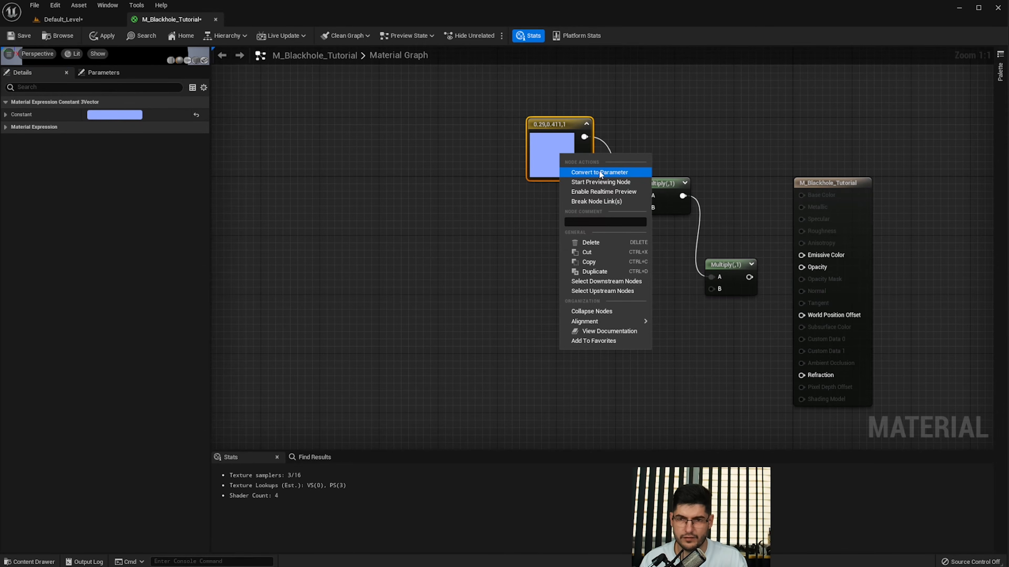
click(598, 171)
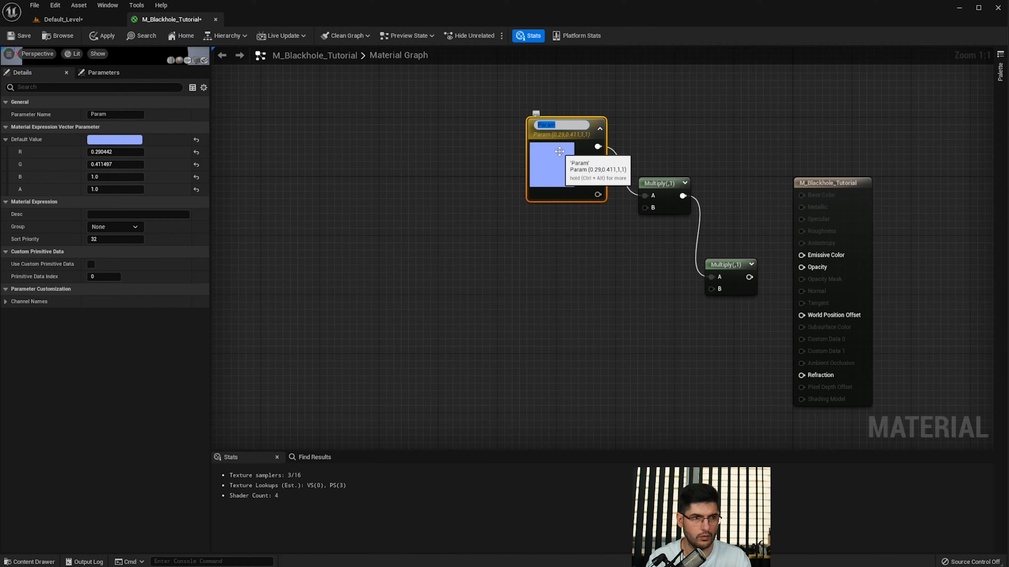
text(Black)
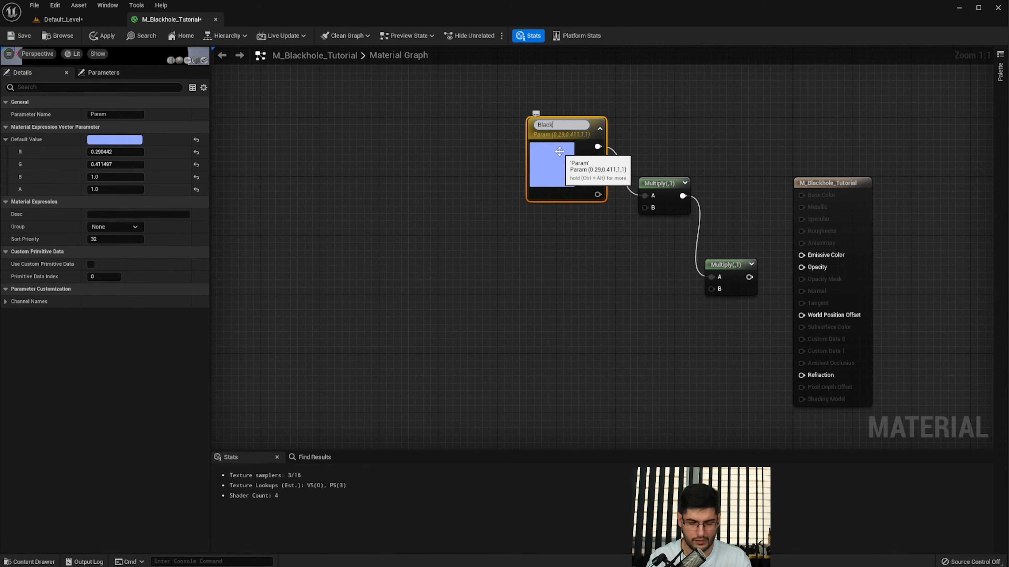
text(hole)
key(ctrl+a)
text(A)
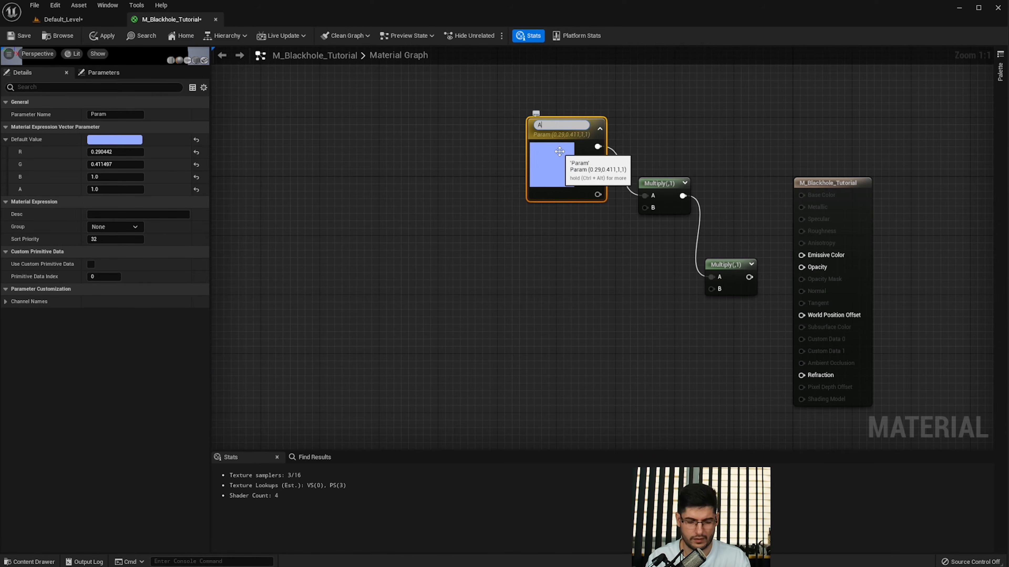
text(ccr)
key(BackSpace)
text(creation)
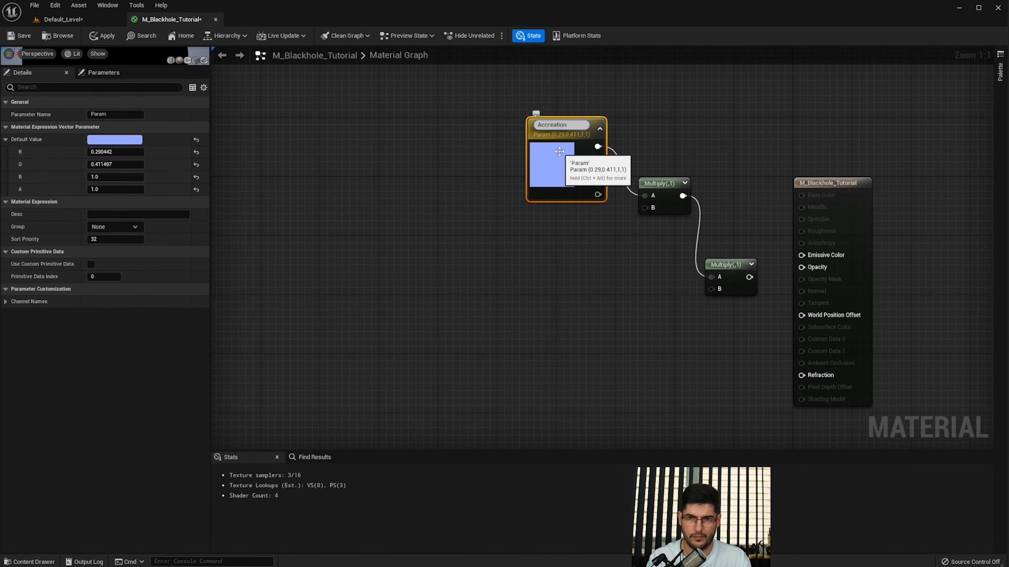
text(_Disk_Color)
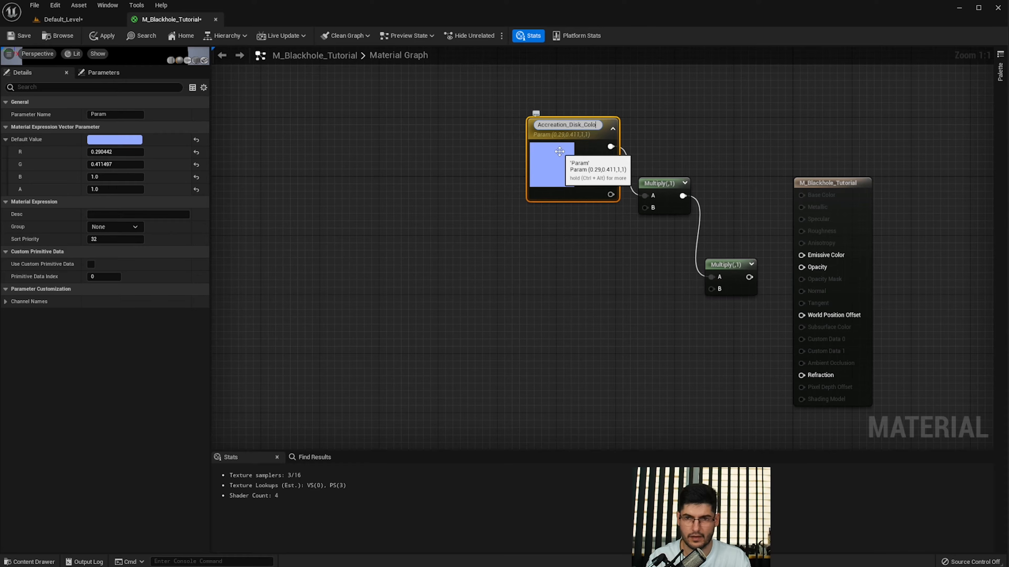
key(Return)
drag(600, 148, 571, 139)
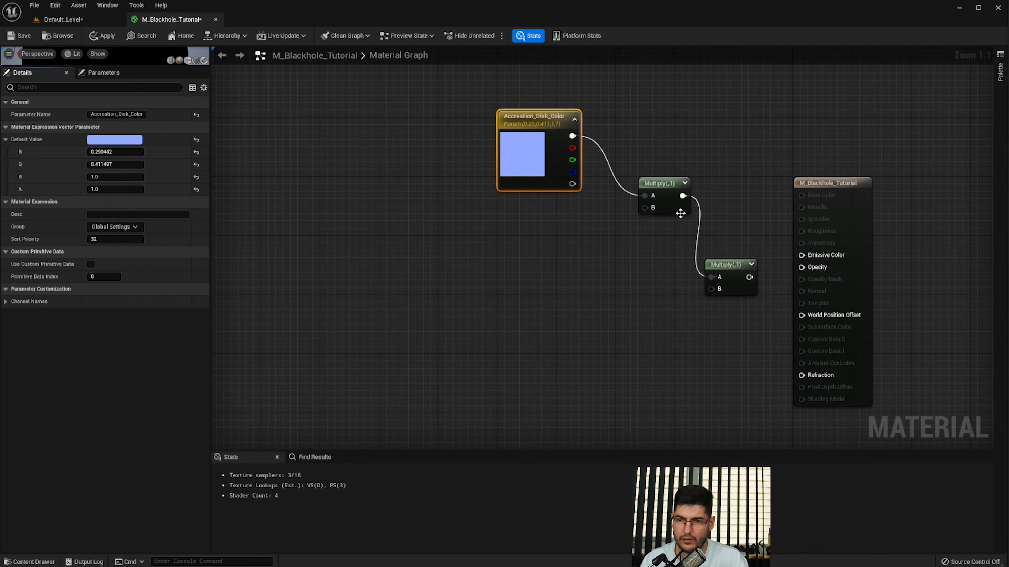
click(635, 265)
right_drag(634, 266, 660, 259)
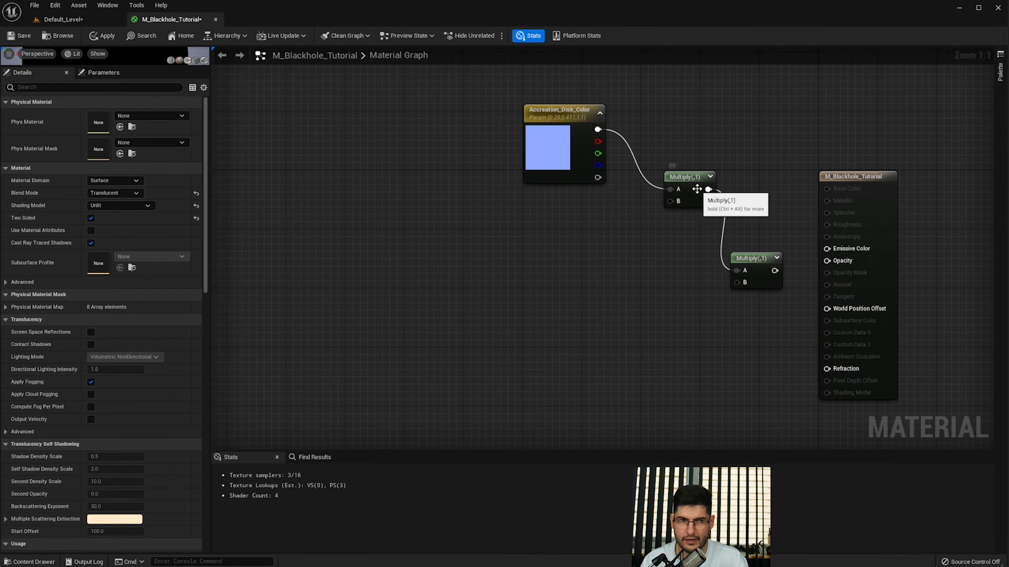
- Add a scalar parameter named Emission_Intensity with default value 1 and connect it to input B of the upper Multiply node
click(543, 250)
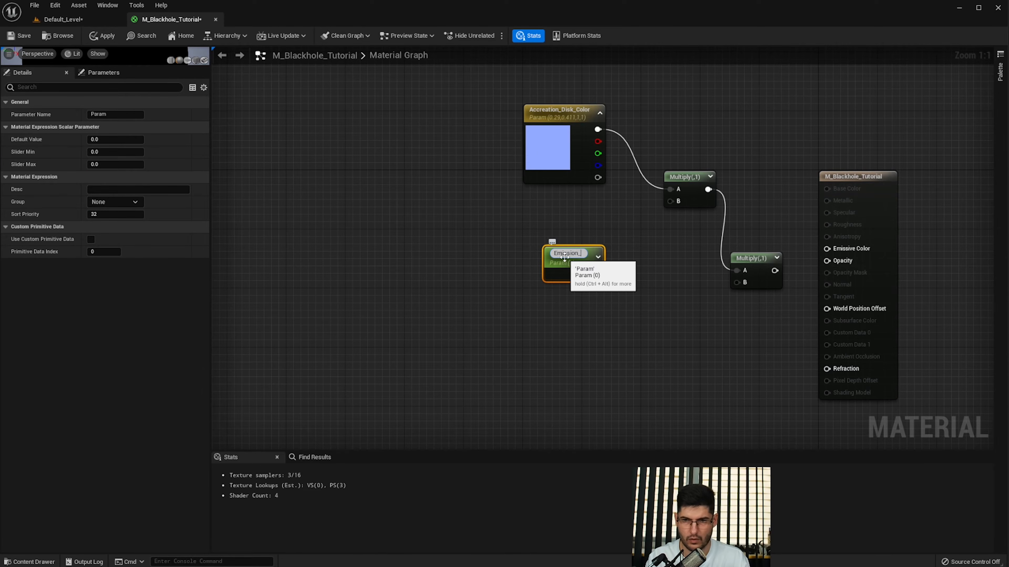
key(Return)
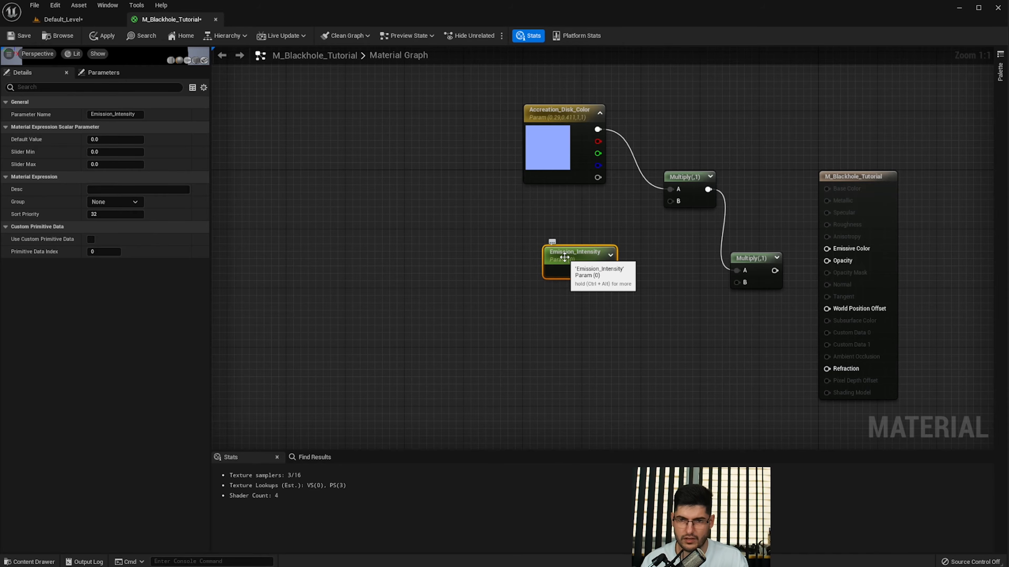
drag(564, 257, 670, 201)
drag(552, 254, 567, 254)
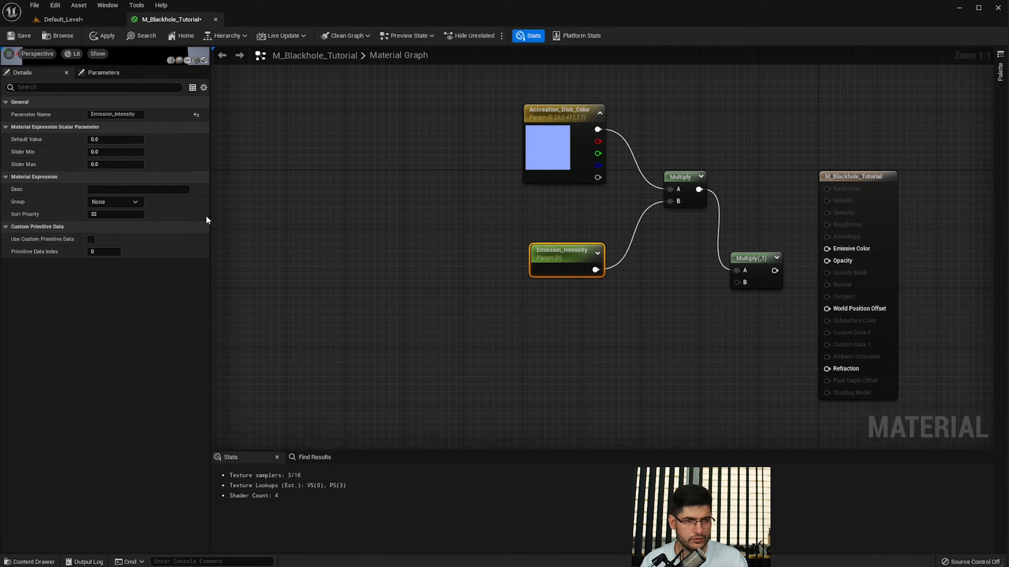
click(116, 139)
text(1)
click(314, 218)
- Connect the lower Multiply node to the material's Emissive Color, and add an Add node connected to Opacity
click(595, 269)
drag(775, 270, 832, 250)
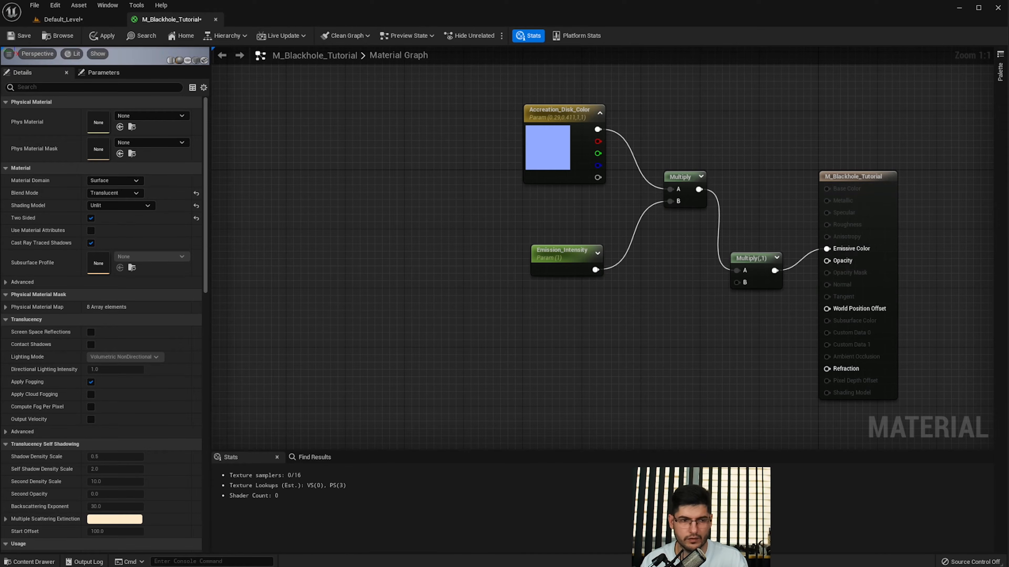
click(565, 335)
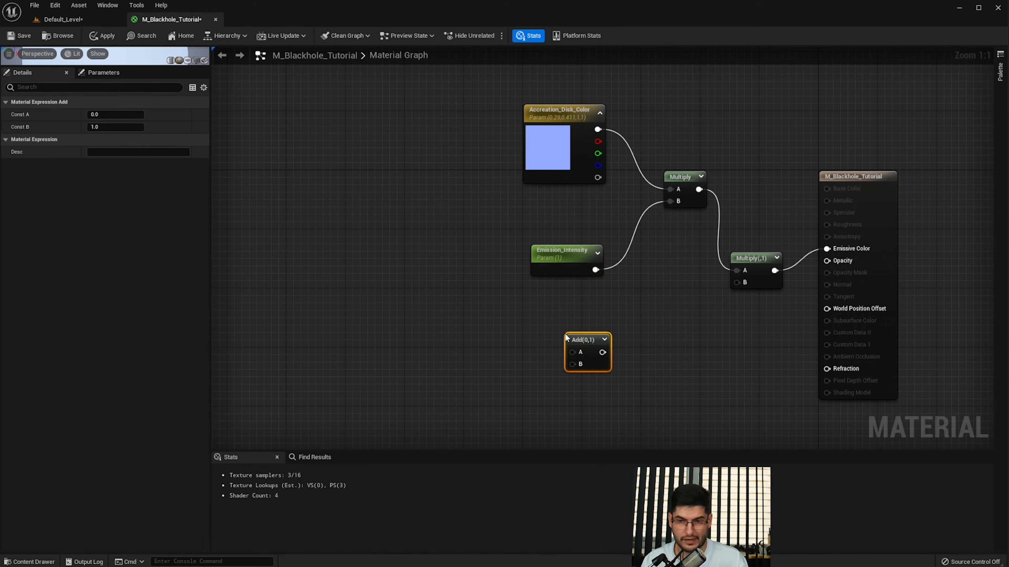
drag(575, 344, 827, 261)
drag(764, 261, 734, 247)
right_drag(734, 247, 734, 318)
right_drag(547, 437, 579, 356)
click(649, 329)
- Add a BreakOutFloat4Components node before the Add node and connect its A output to the Add node's input A
right_click(446, 317)
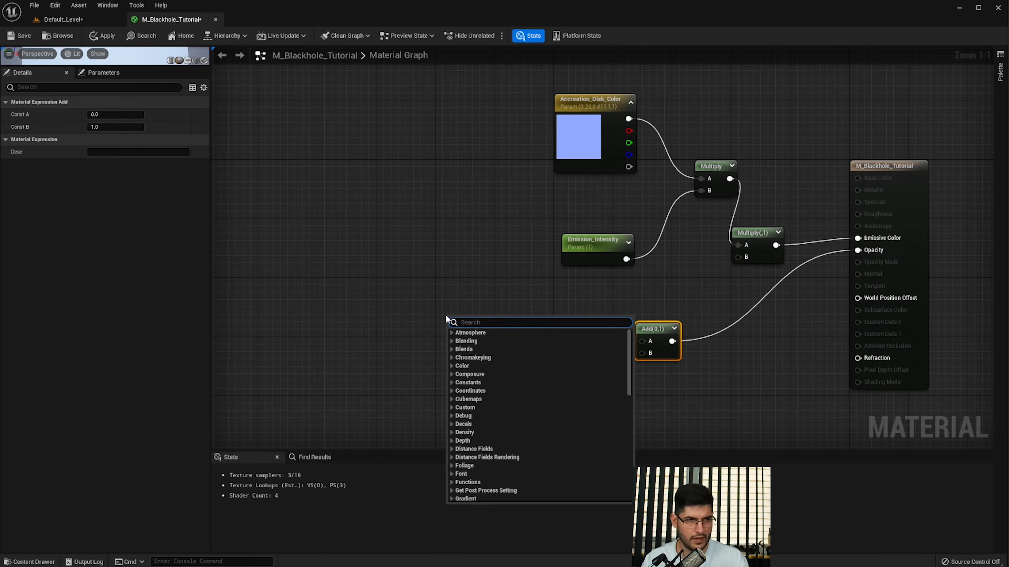
text(breakou)
key(Down)
key(Down)
key(Return)
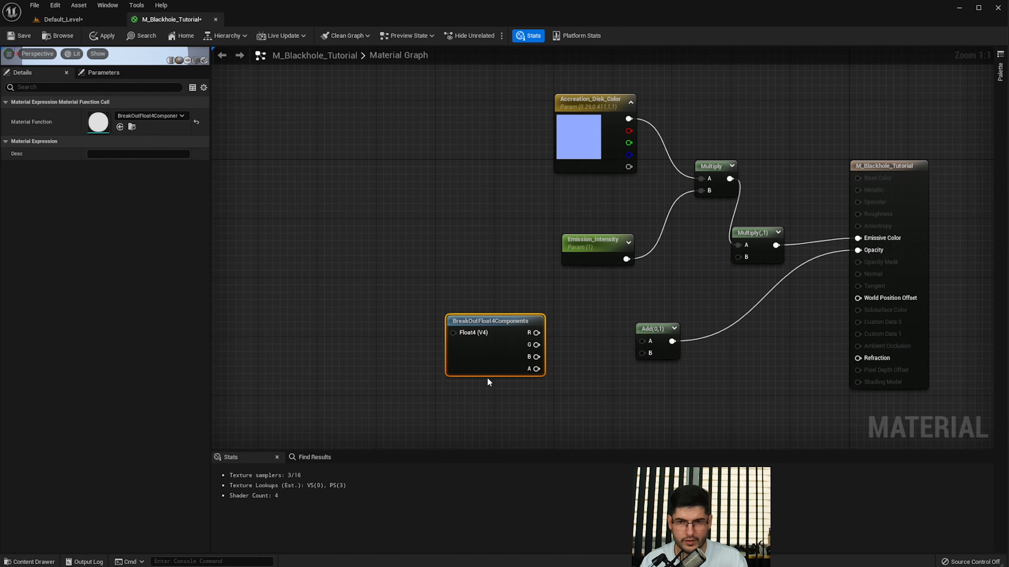
drag(536, 369, 642, 341)
drag(508, 329, 522, 330)
right_drag(522, 287, 562, 339)
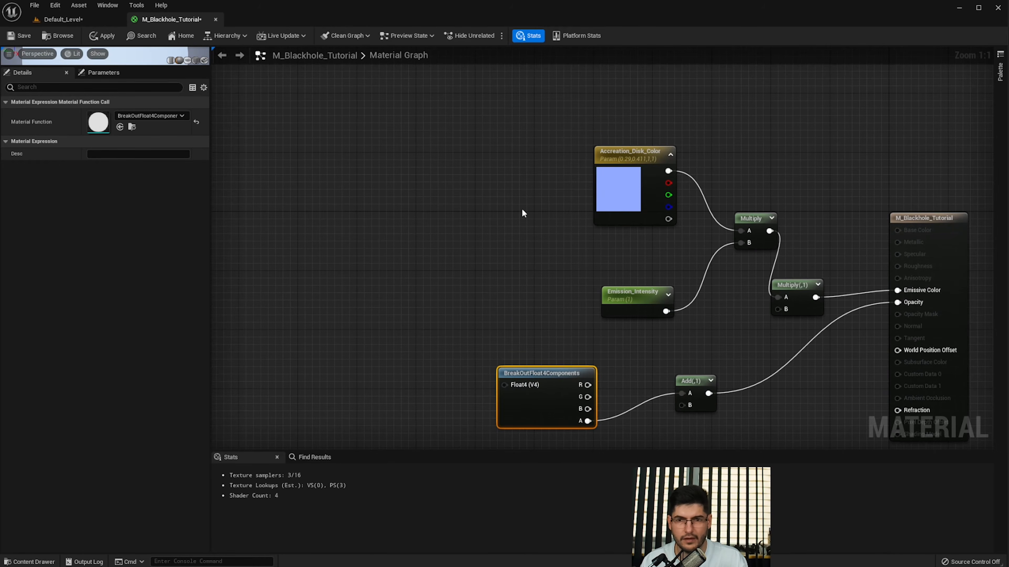
- Add a VectorLength node and connect its V3 Length output to input B of the Add node
right_click(478, 149)
text(vectorleng)
key(Return)
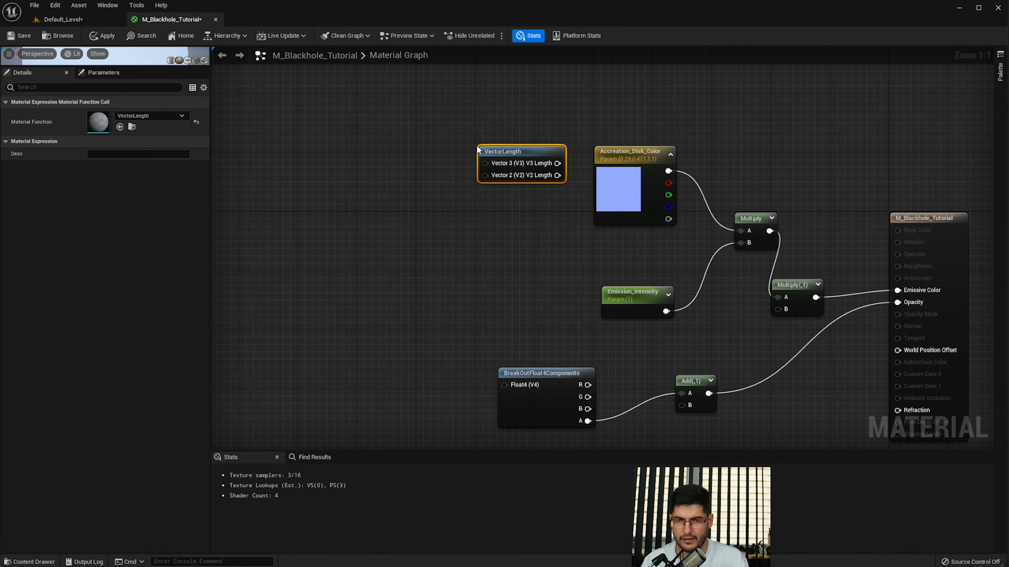
drag(523, 152, 683, 305)
right_drag(680, 239, 660, 271)
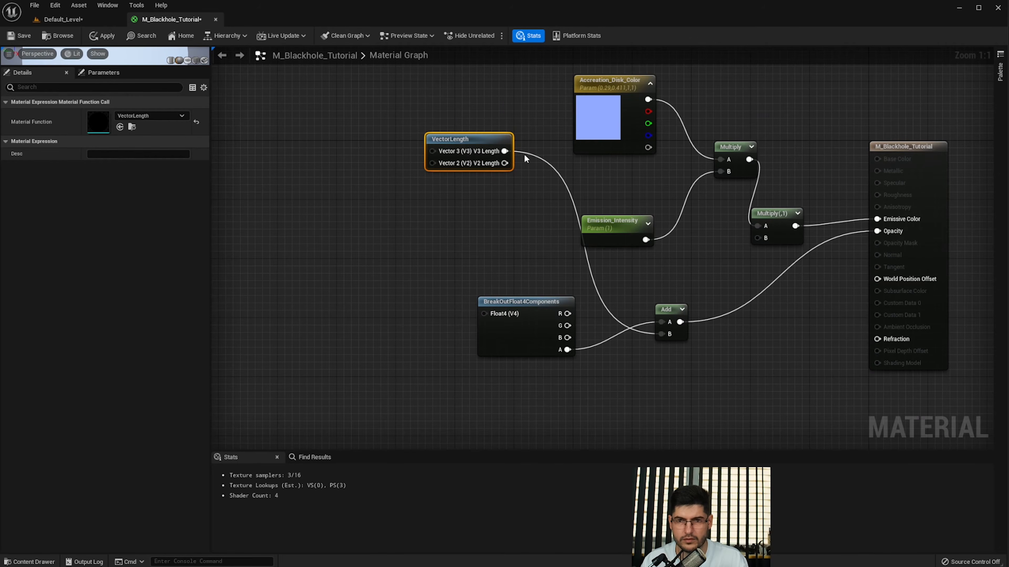
- Connect VectorLength's V3 Length output to input B of the lower Multiply node and reposition the VectorLength and Emission_Intensity nodes
drag(504, 151, 757, 238)
drag(469, 145, 507, 167)
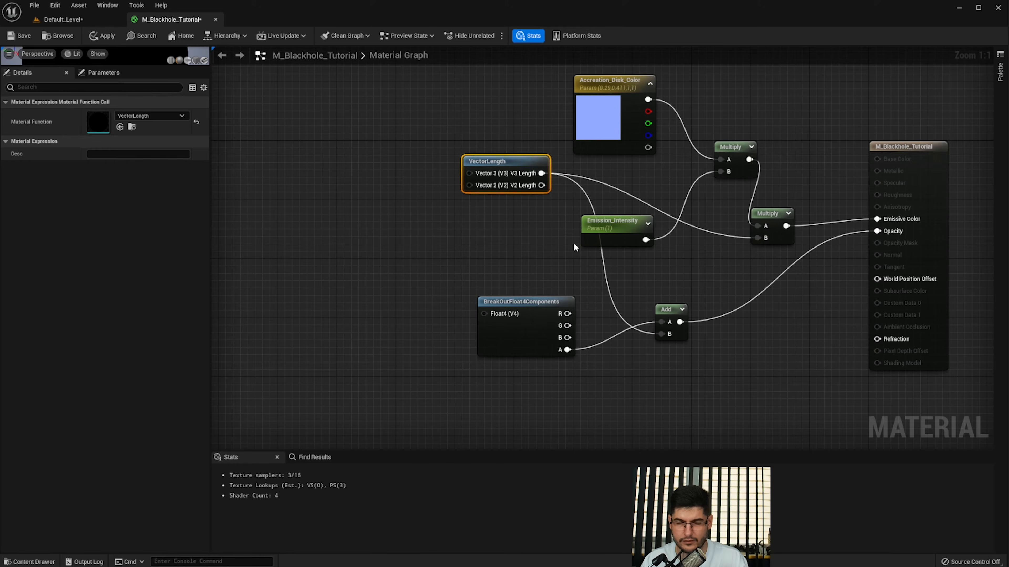
drag(615, 237, 636, 251)
right_drag(637, 251, 709, 276)
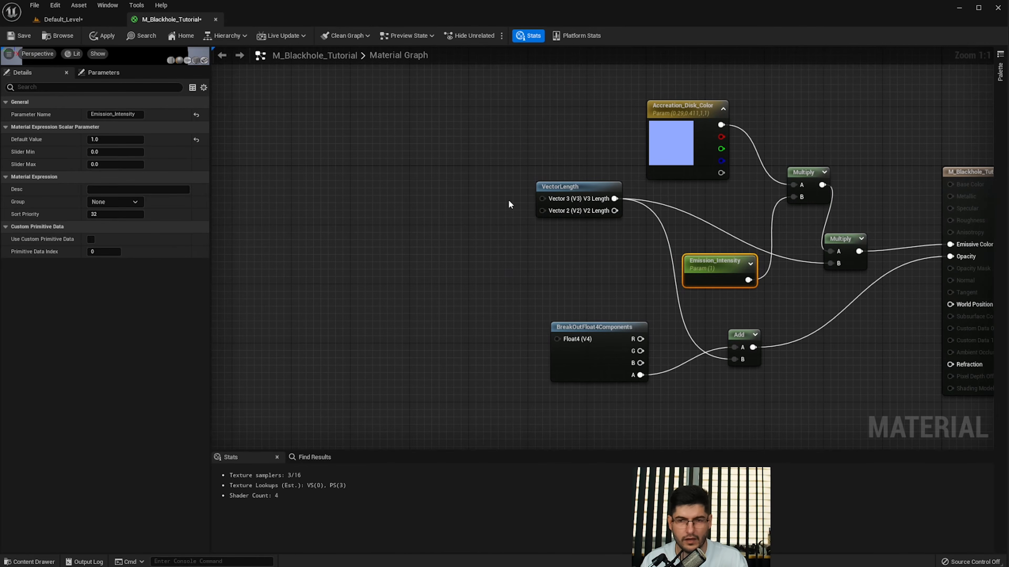
drag(548, 193, 571, 191)
- Add a ComponentMask node with the R, G and B channels enabled and connect it to VectorLength's Vector 3 input
right_click(463, 186)
text(compo)
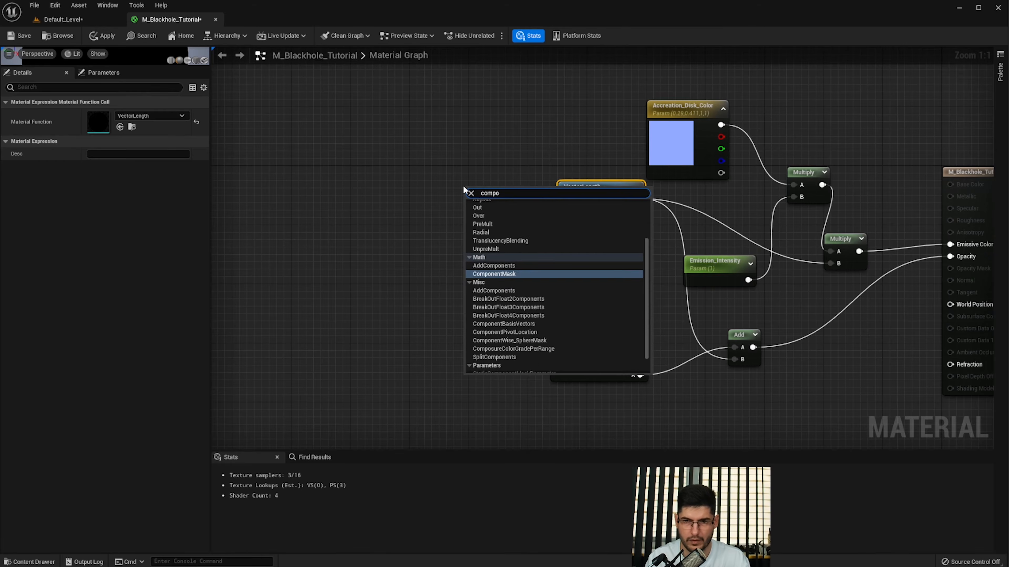
key(Return)
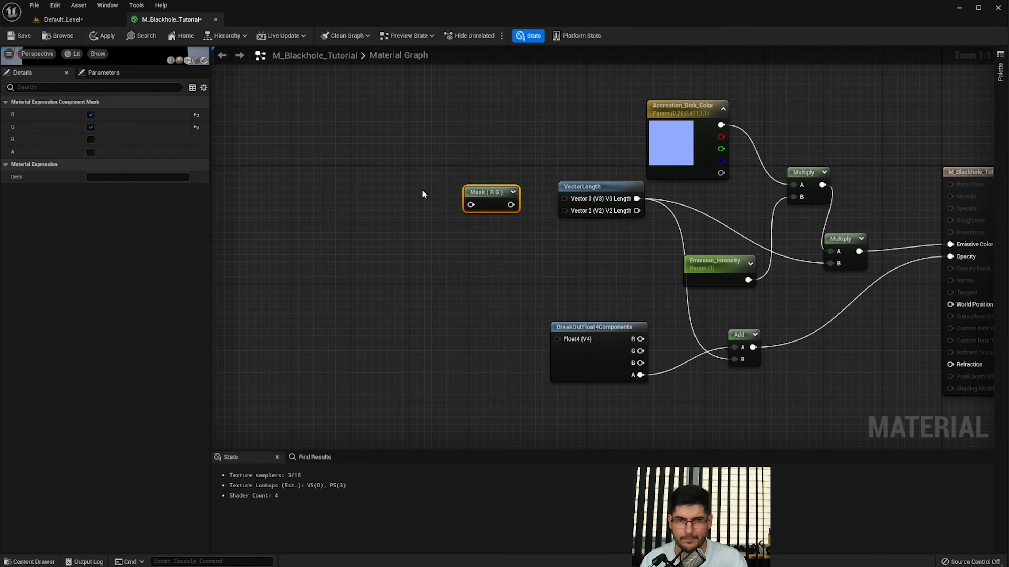
click(90, 139)
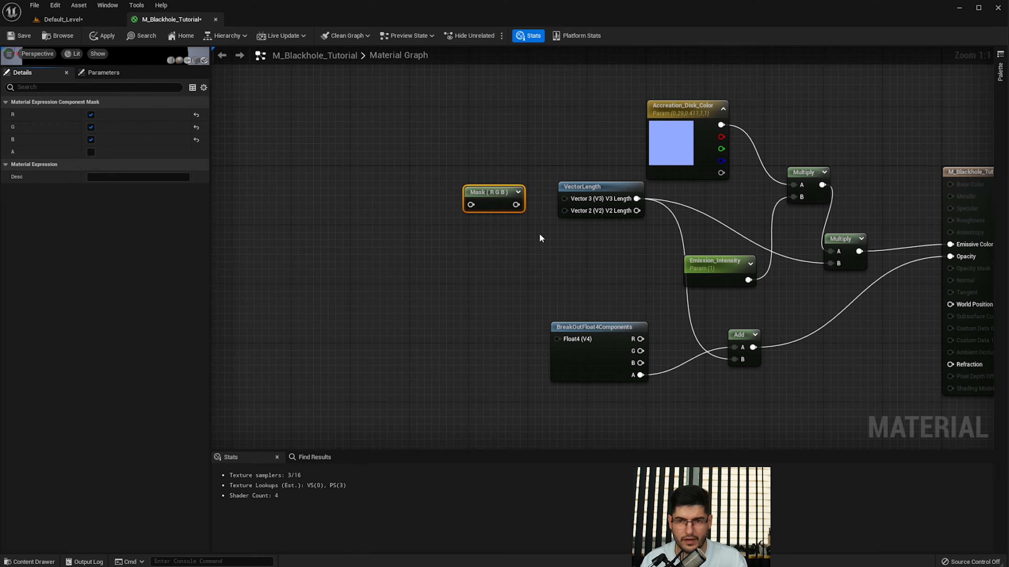
drag(520, 205, 566, 199)
right_drag(416, 226, 634, 224)
click(659, 321)
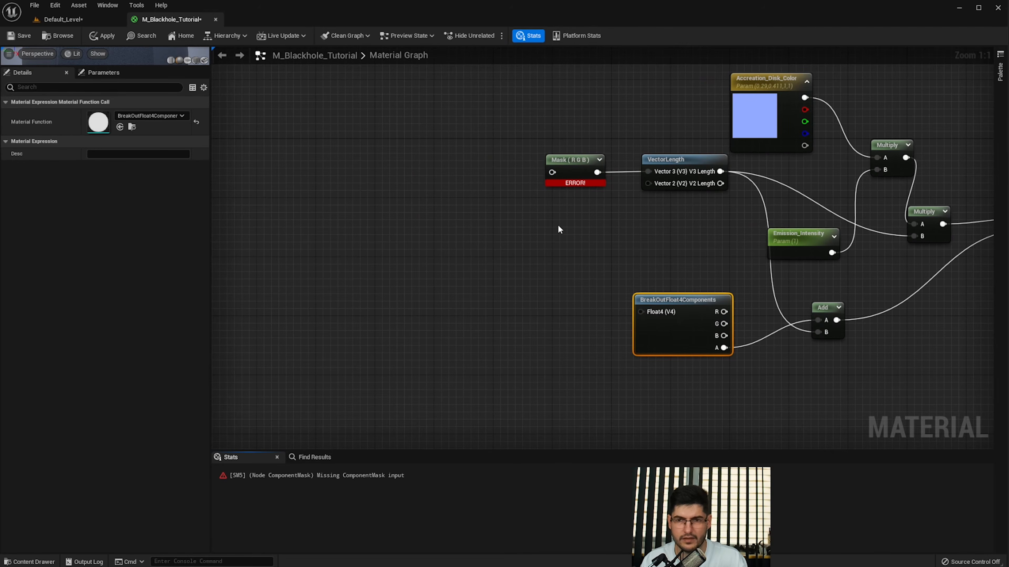
click(422, 176)
right_drag(422, 176, 463, 193)
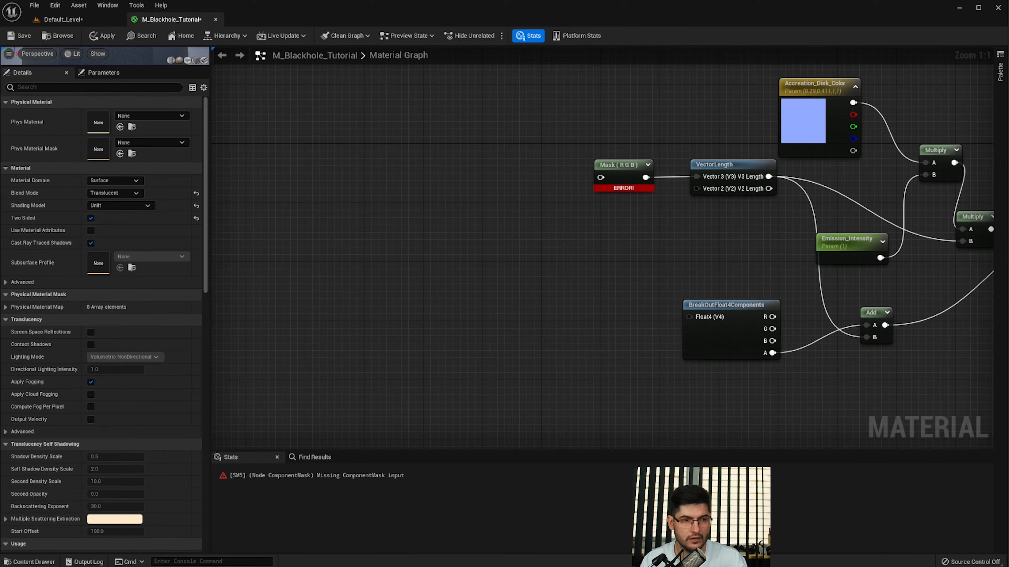
right_drag(310, 187, 324, 190)
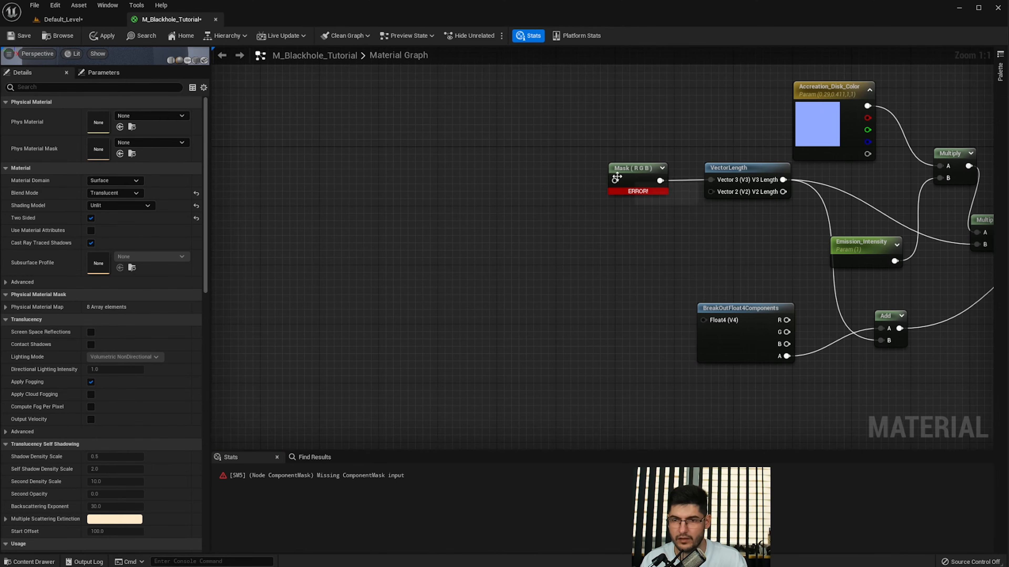
- Bring up the finished M_Blackhole material and examine the code of its Blackhole_Code custom node
drag(413, 1, 292, 22)
right_drag(643, 182, 657, 206)
scroll(657, 205, up, 1)
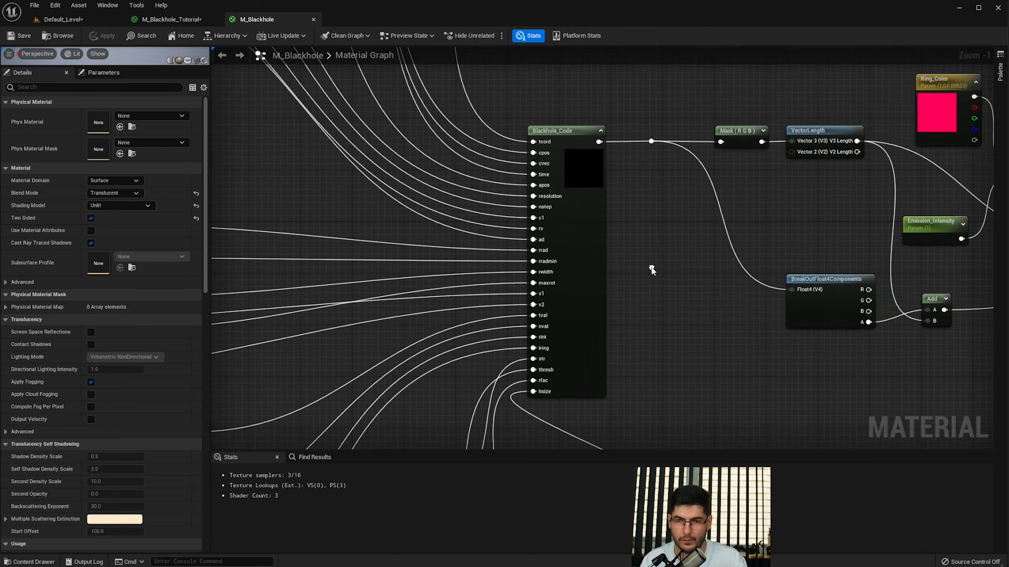
click(591, 221)
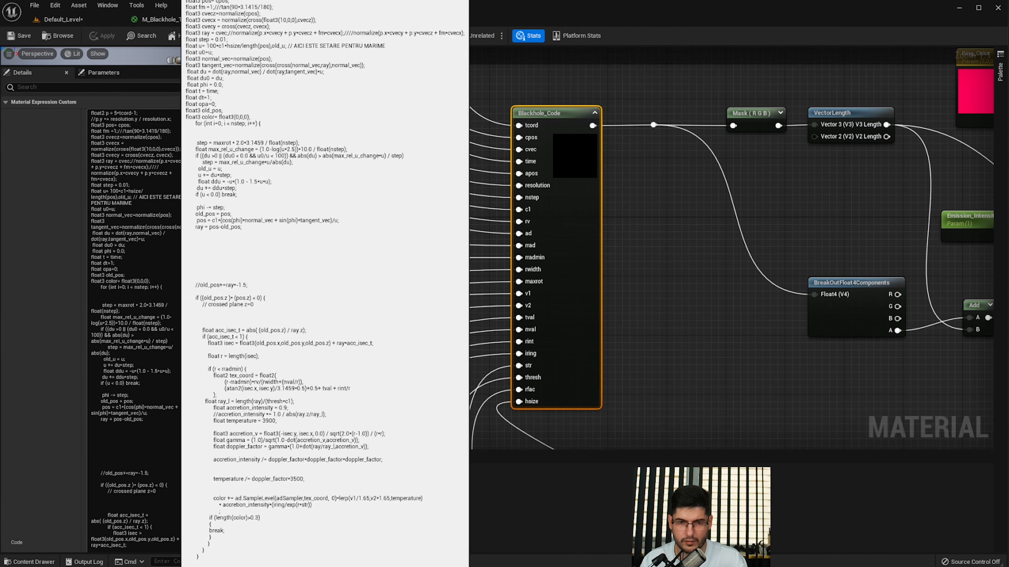
scroll(207, 183, down, 3)
scroll(123, 278, down, 3)
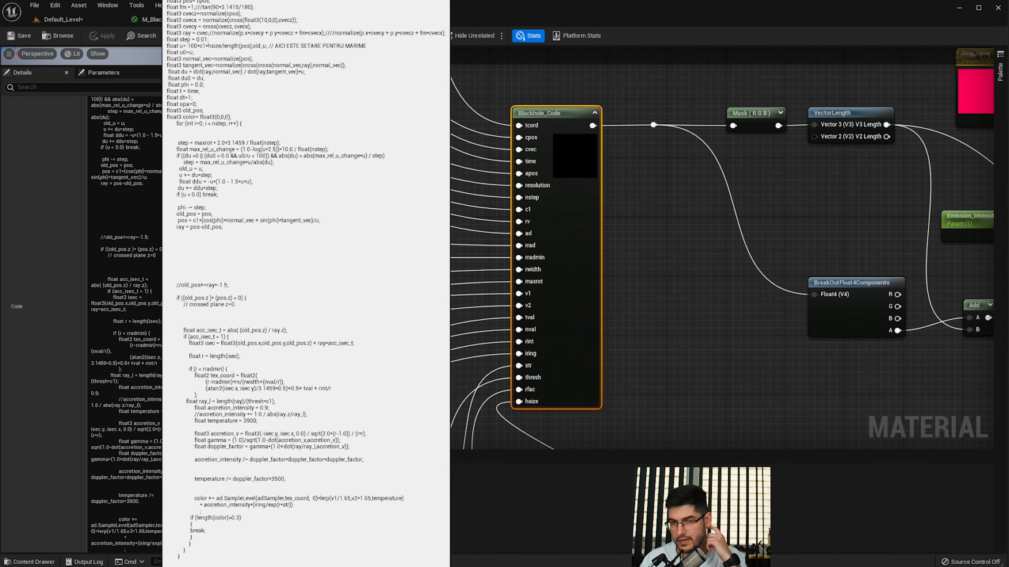
scroll(157, 286, down, 8)
scroll(174, 314, down, 3)
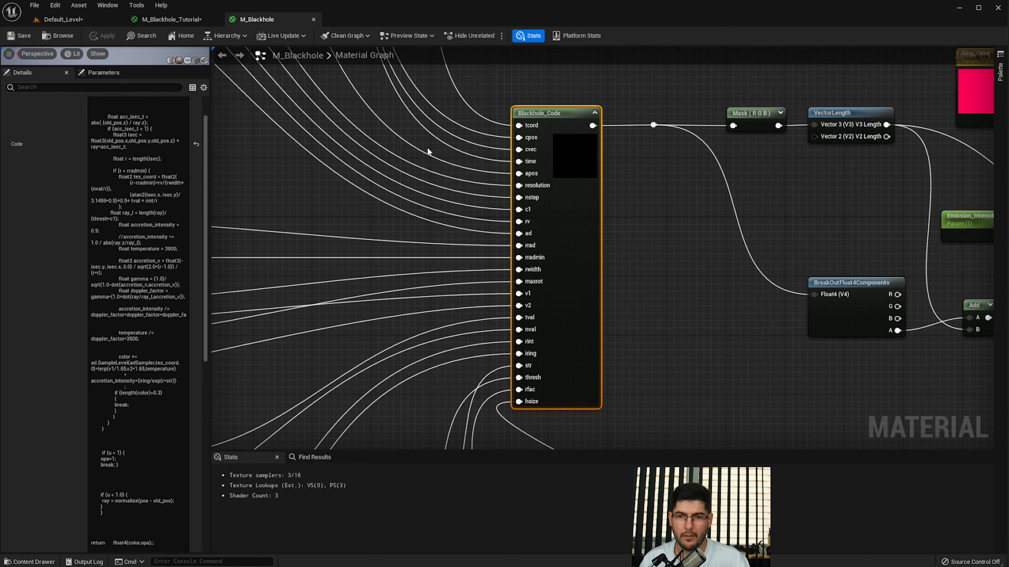
- Copy the Blackhole_Code node from M_Blackhole into the M_Blackhole_Tutorial graph and place it before the Mask node
right_drag(484, 202, 503, 200)
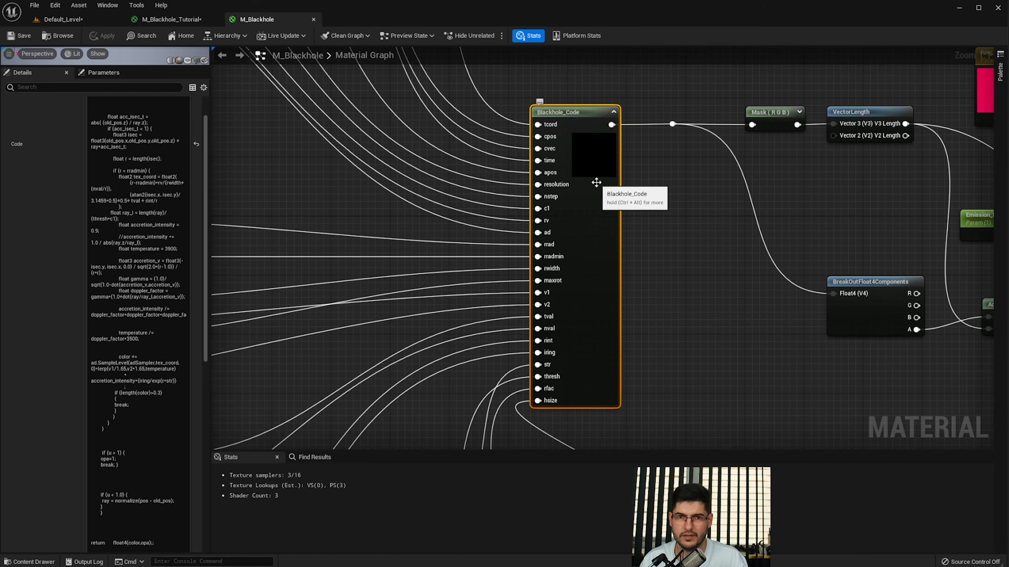
click(173, 19)
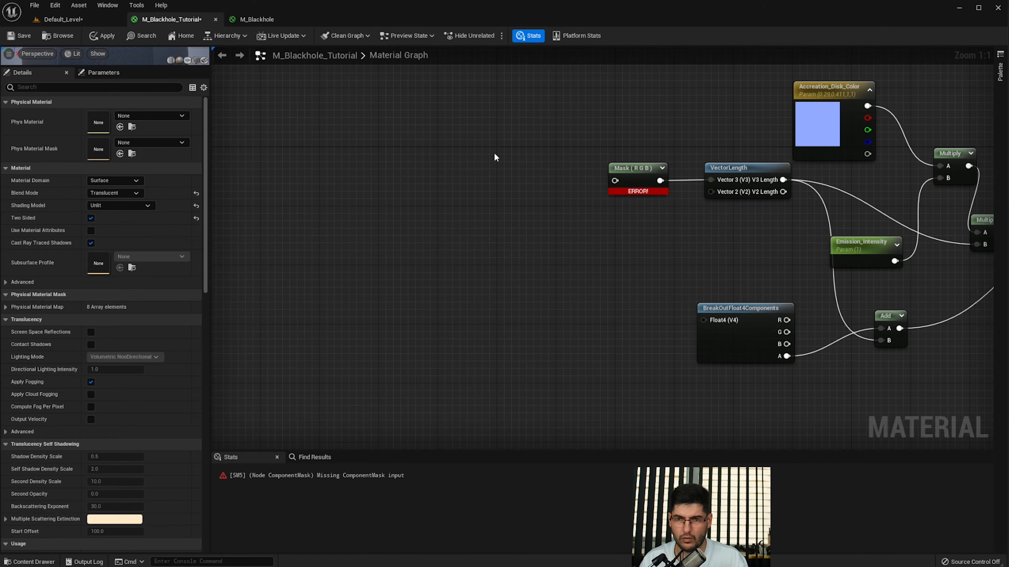
key(ctrl+v)
drag(536, 207, 474, 187)
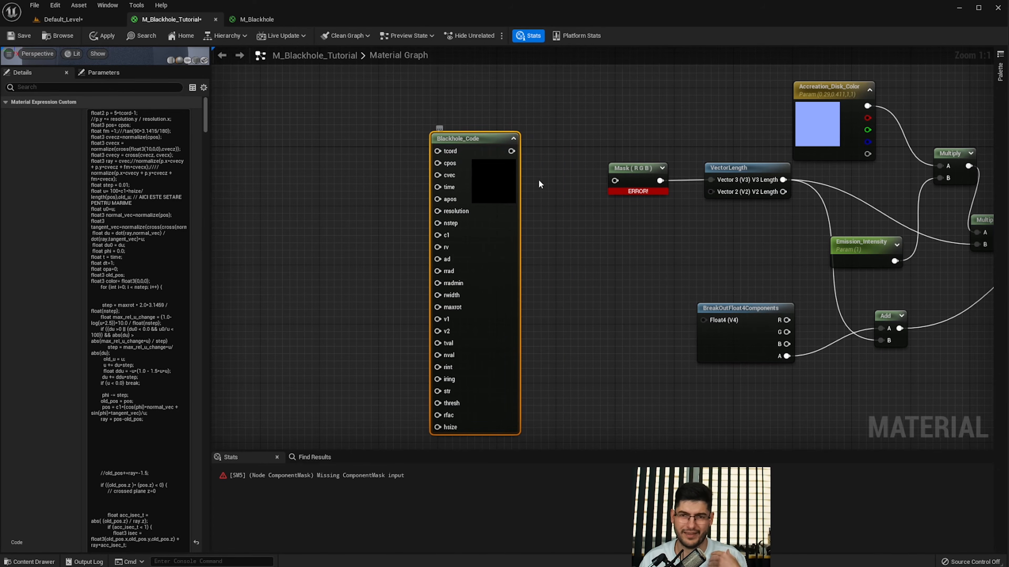
- Add a Custom node and place it between the Blackhole_Code node and the Mask node, moving Blackhole_Code aside
right_click(561, 238)
text(custom)
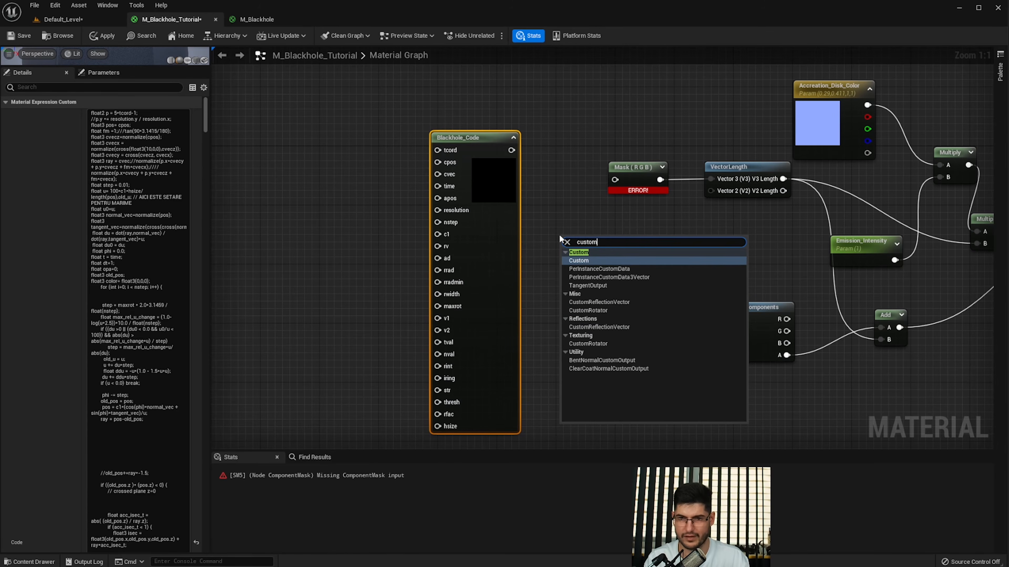
key(Return)
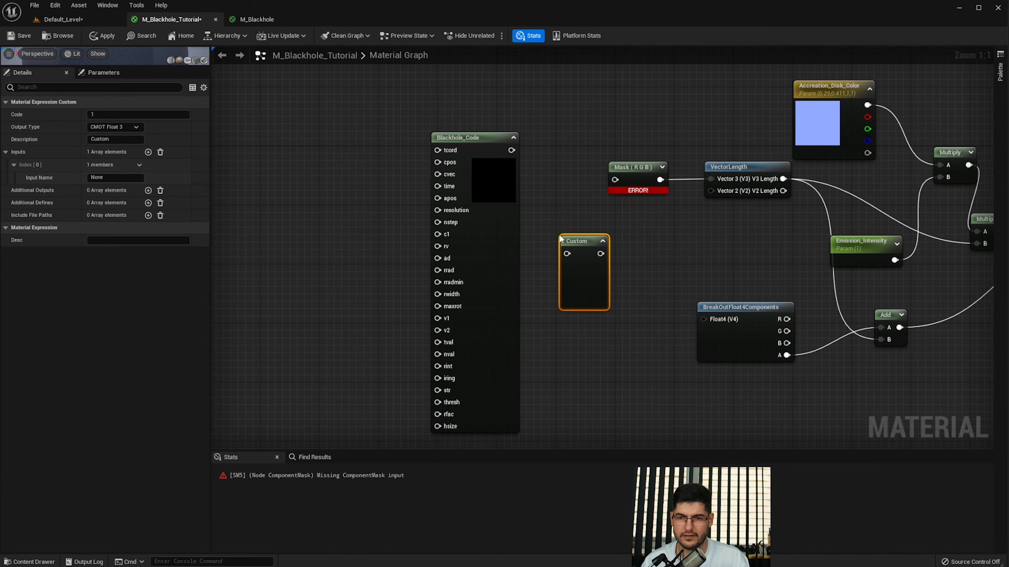
drag(503, 199, 442, 192)
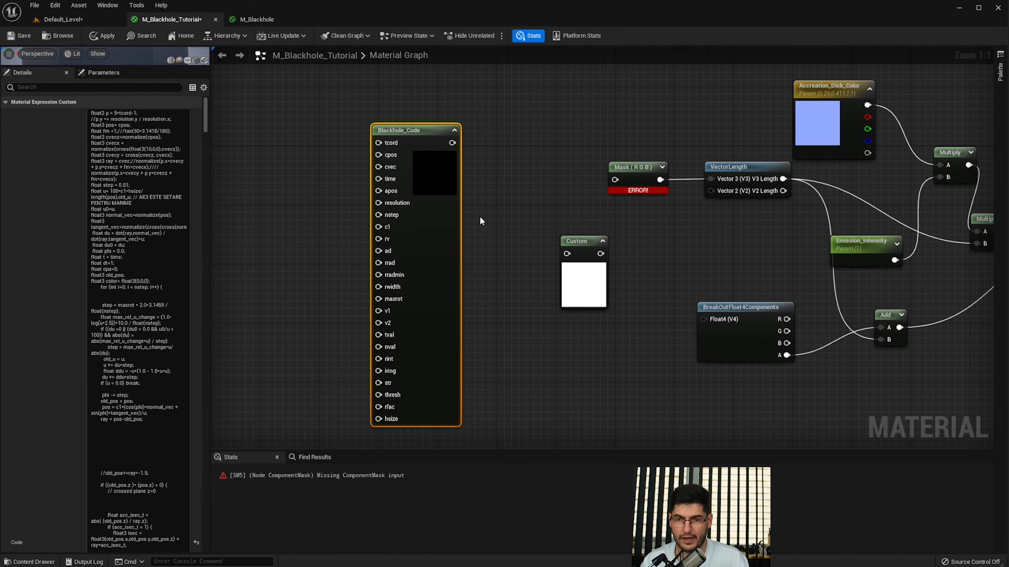
drag(572, 241, 495, 130)
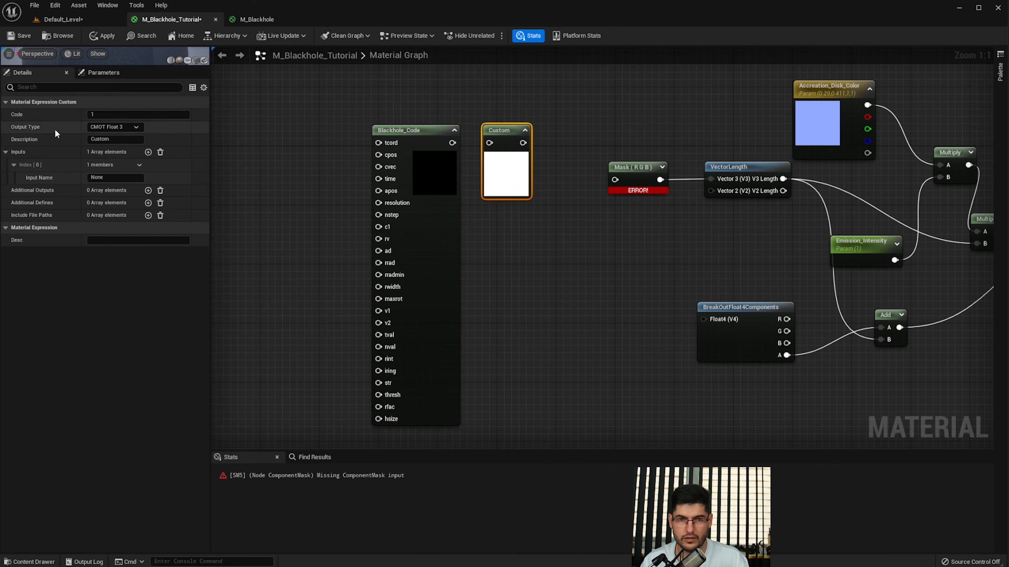
- Set the new Custom node's description to EXAMPLE
click(115, 139)
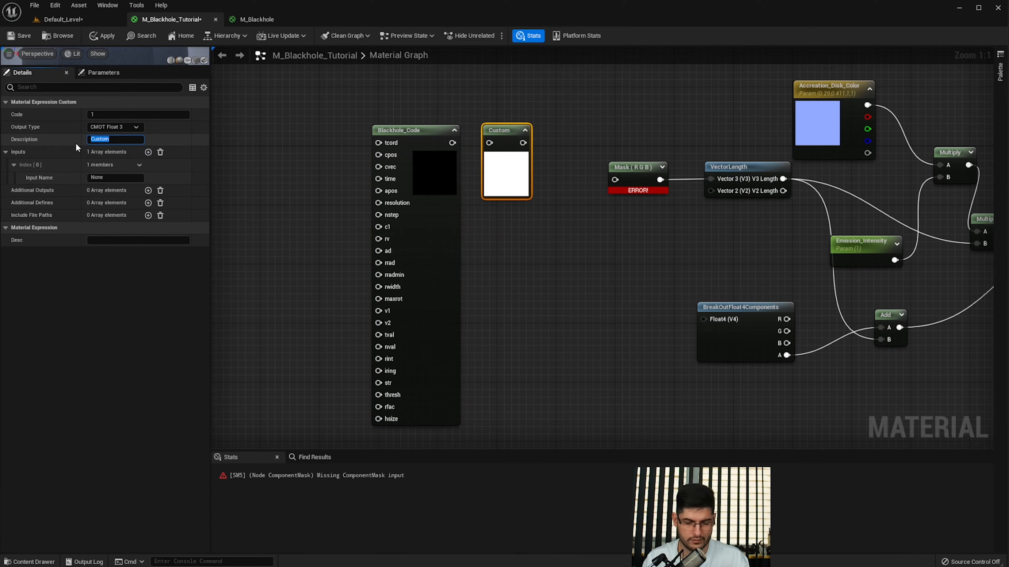
text(EXAMPLE)
key(Return)
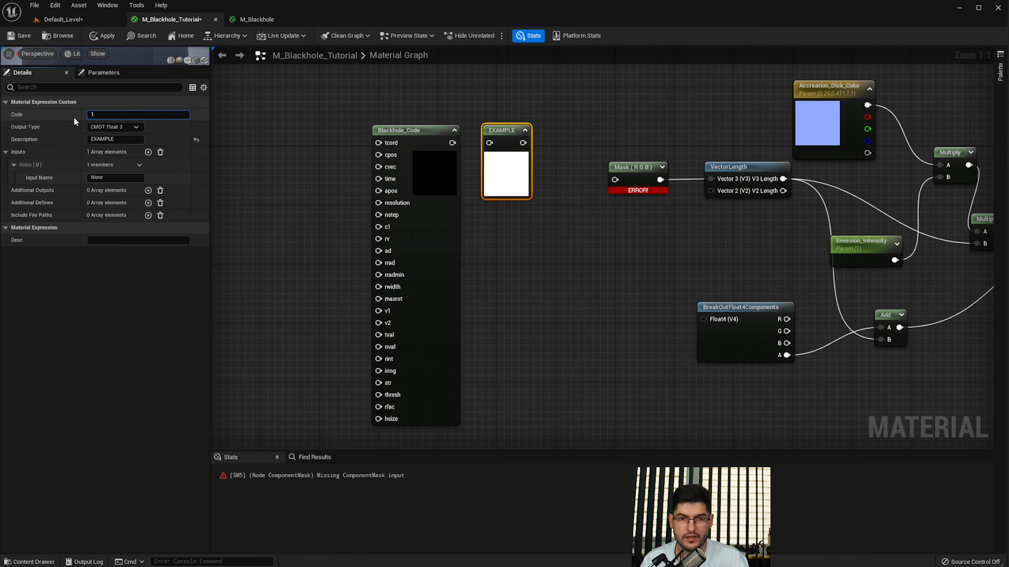
- Copy the entire code of the Blackhole_Code node and paste it as the EXAMPLE node's code
click(426, 199)
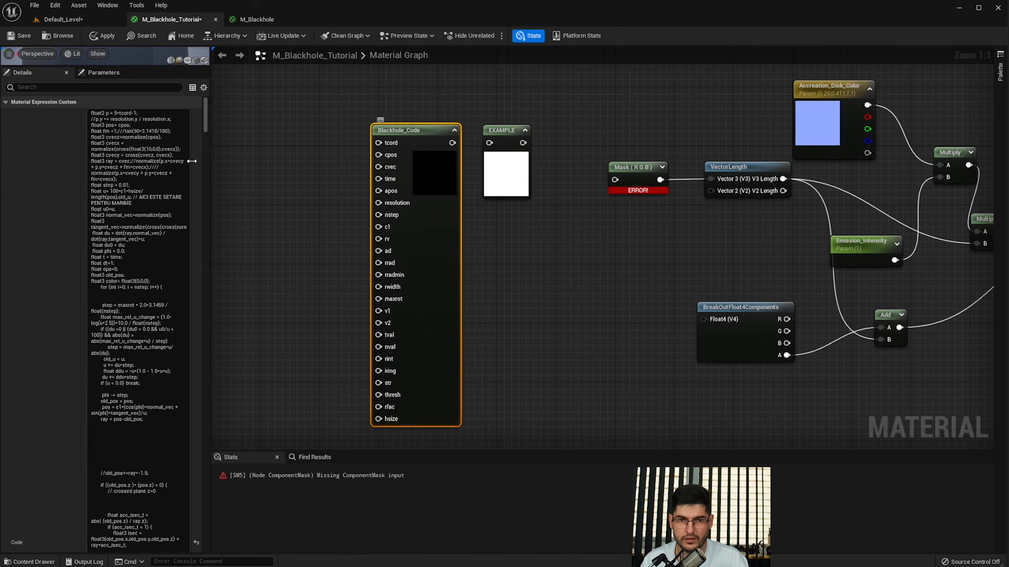
click(142, 186)
key(ctrl+a)
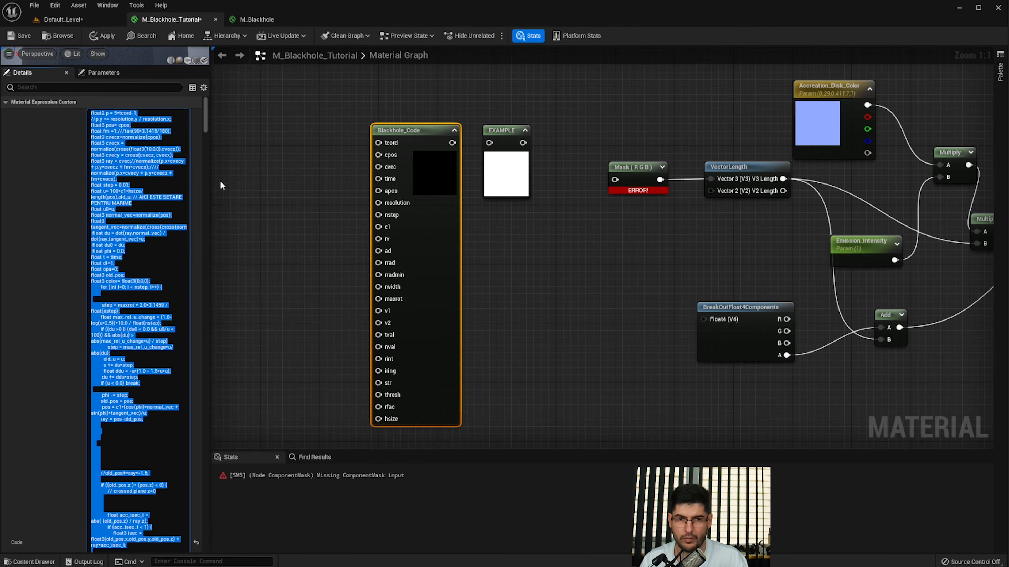
click(535, 168)
click(513, 159)
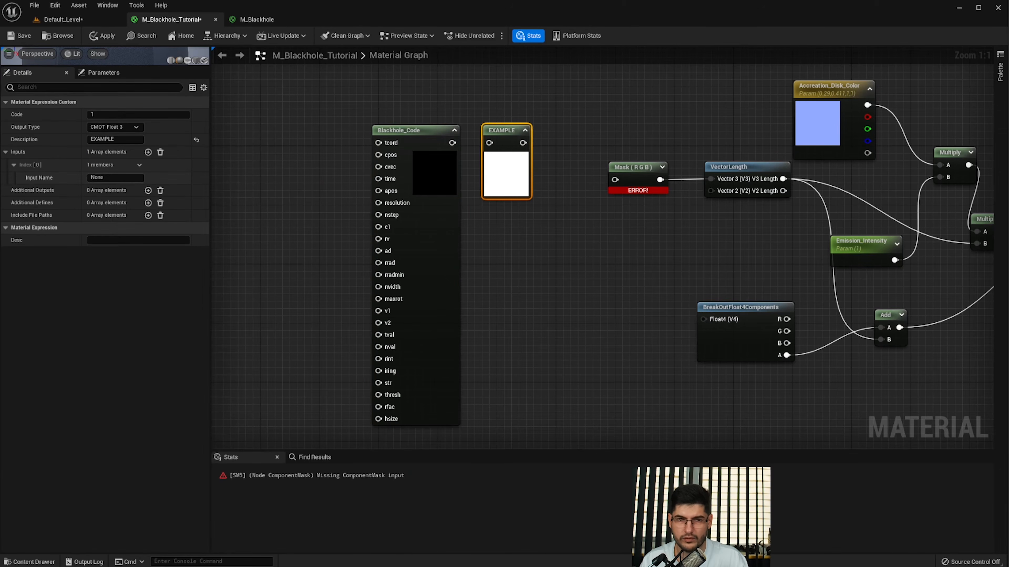
click(115, 115)
key(ctrl+v)
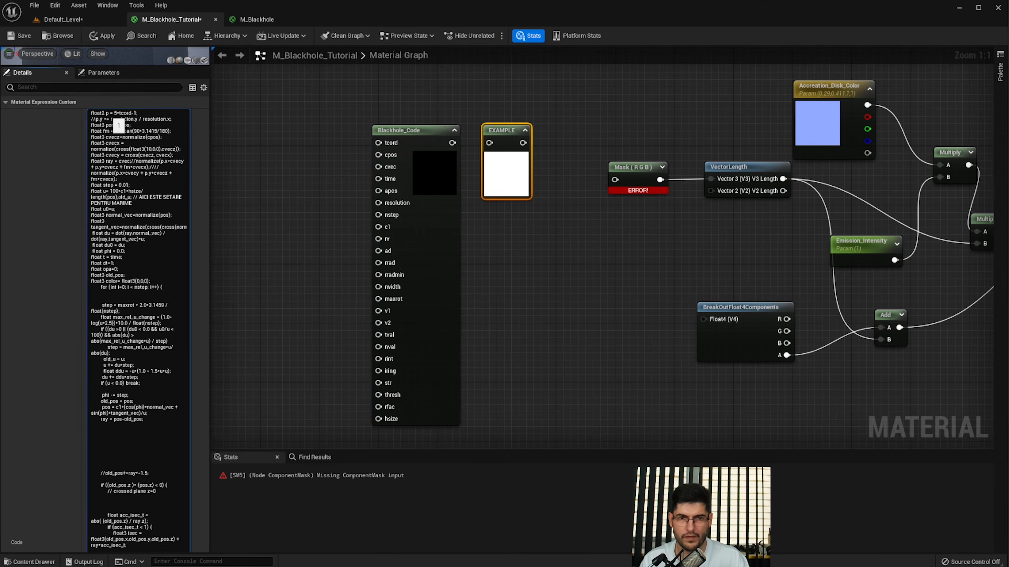
- Set the EXAMPLE node's output type to CMOT Float 4
click(81, 248)
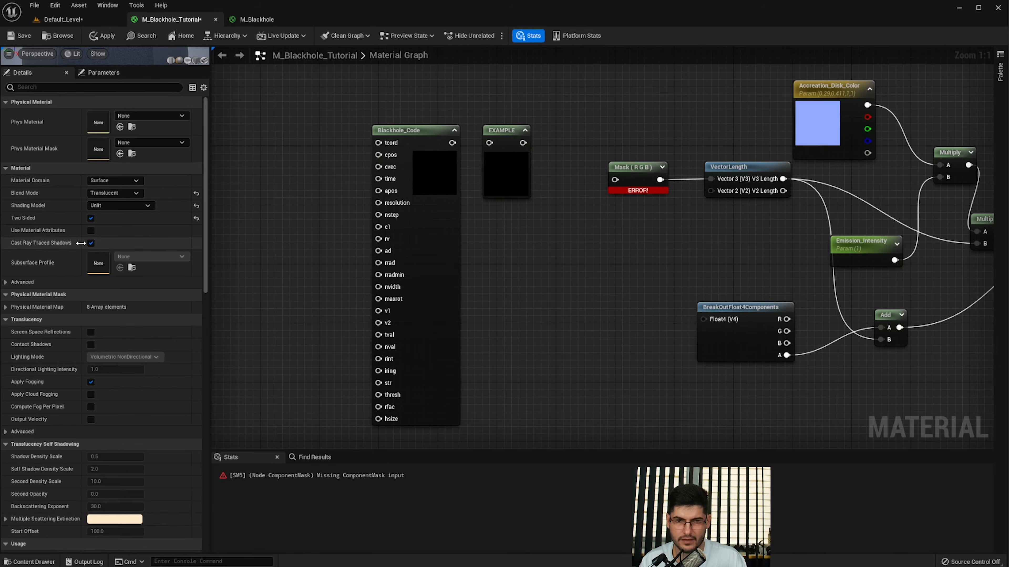
click(490, 124)
scroll(47, 348, down, 3)
scroll(47, 347, down, 10)
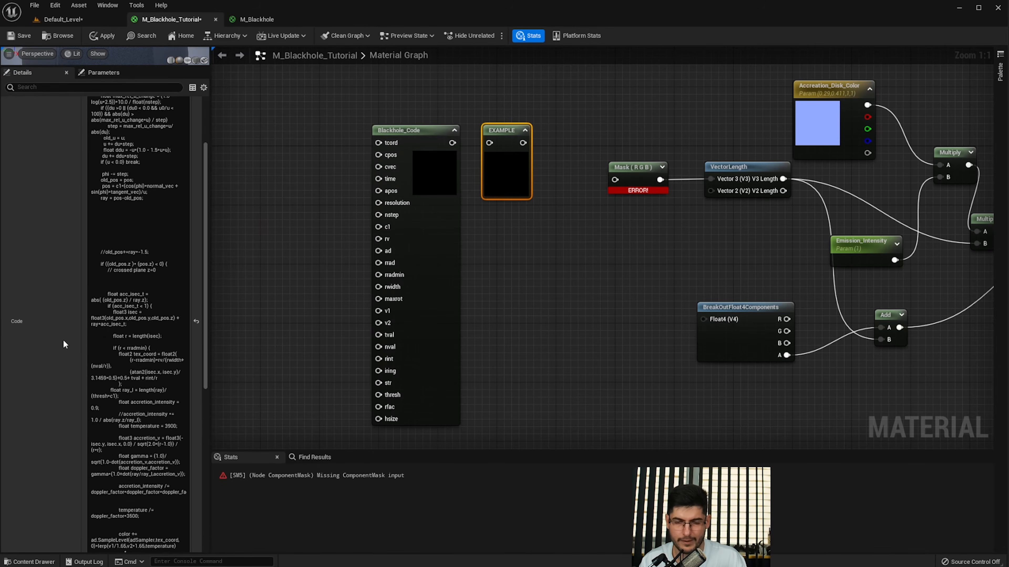
scroll(171, 318, down, 3)
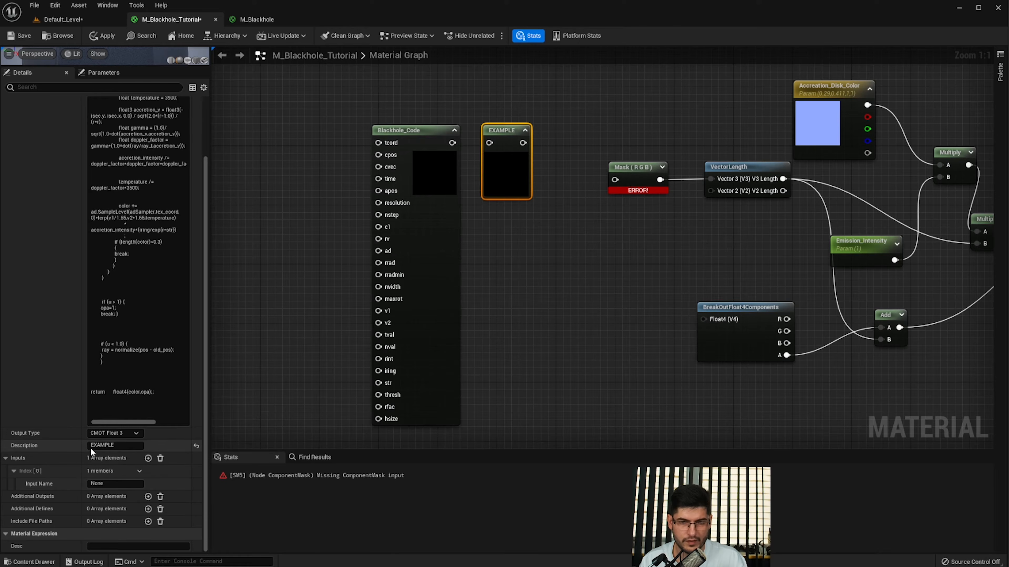
click(114, 433)
click(106, 468)
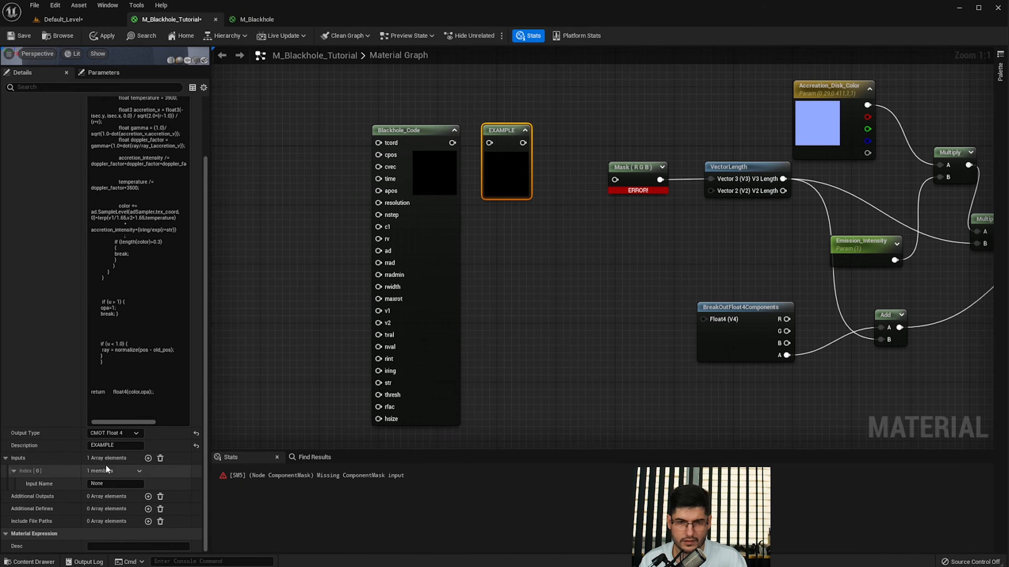
- Add a second input to the EXAMPLE node and name its inputs tcord and cpos, following Blackhole_Code's input list
click(414, 284)
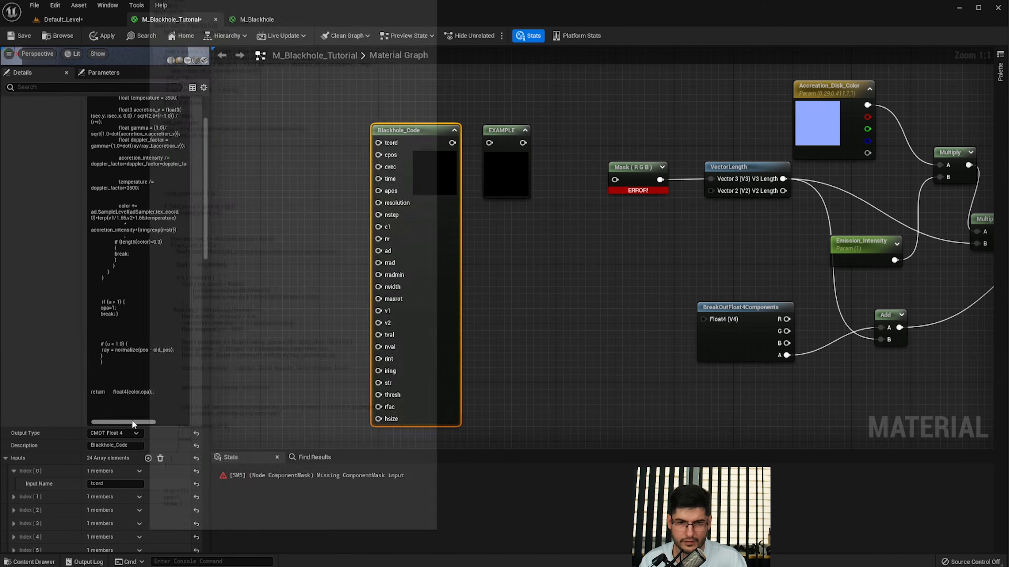
scroll(75, 423, down, 10)
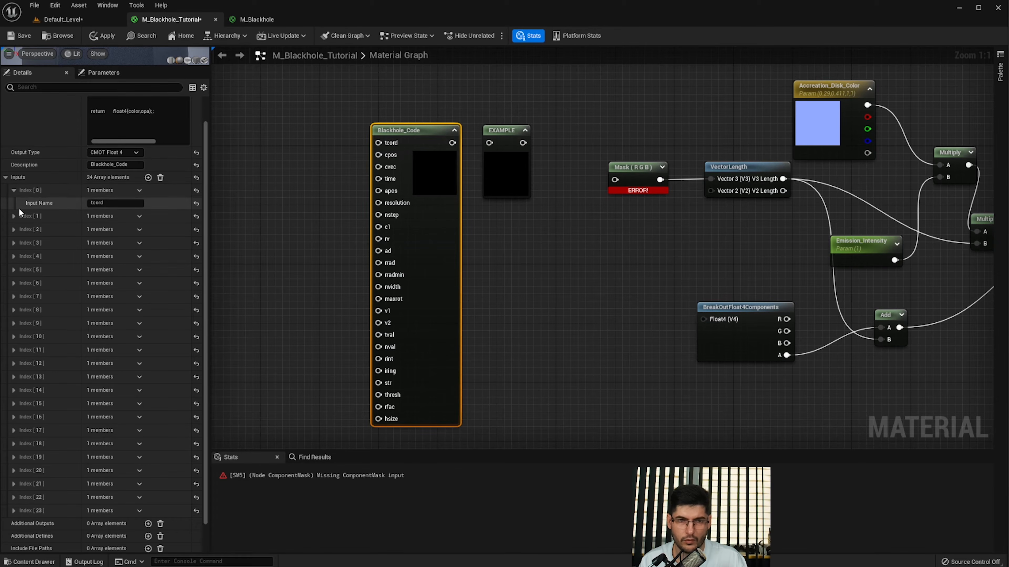
click(500, 191)
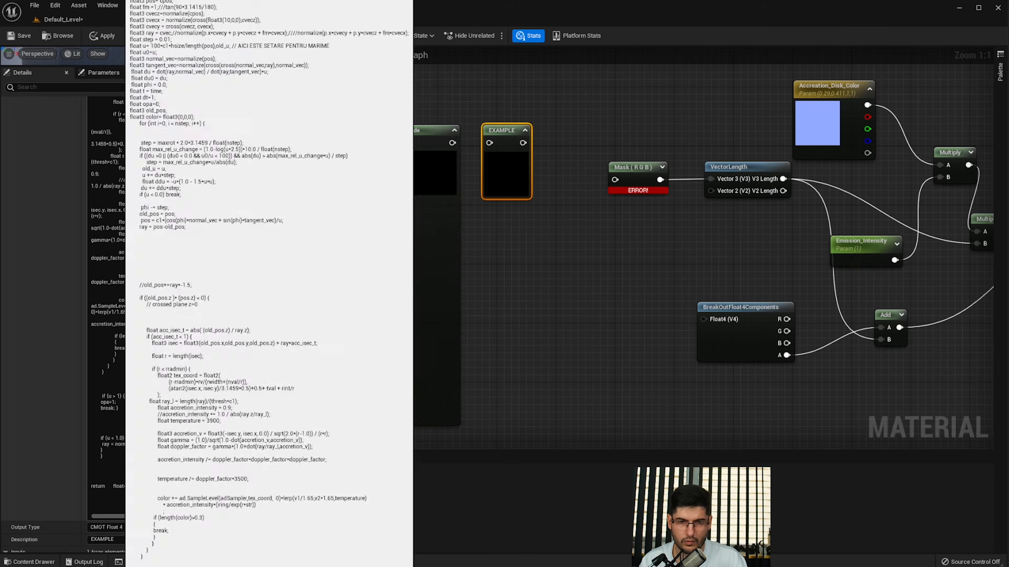
scroll(47, 415, down, 3)
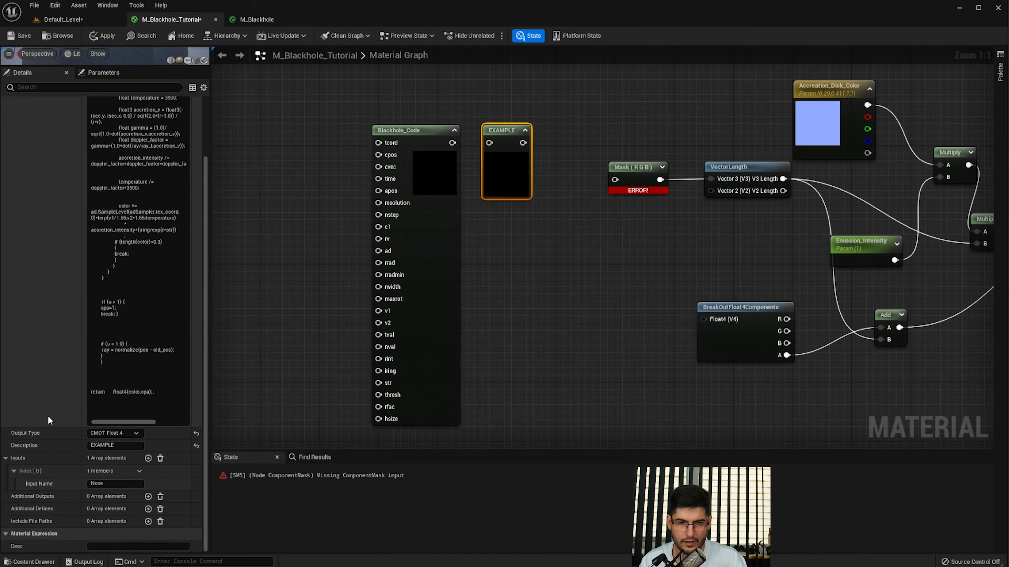
click(148, 458)
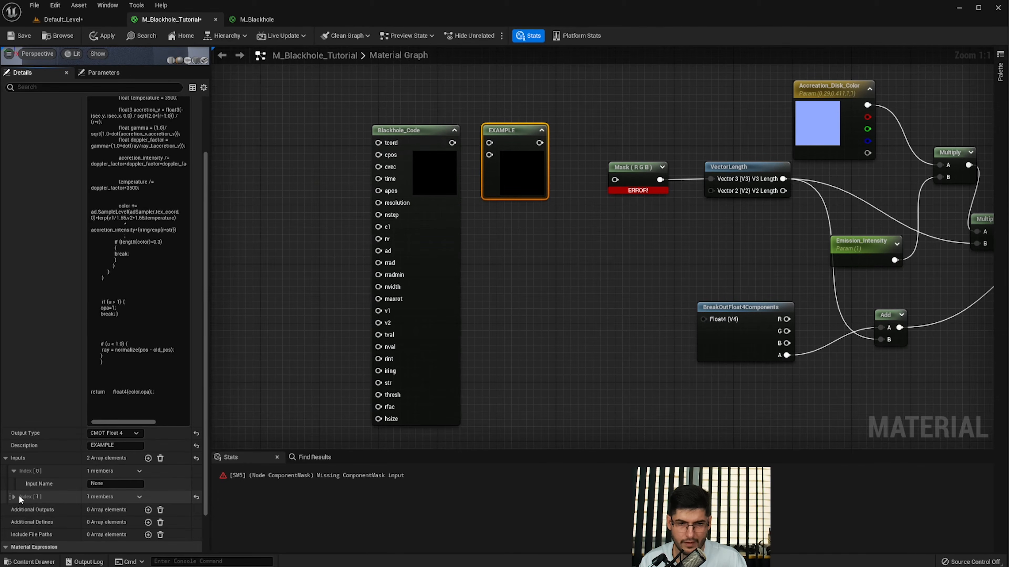
click(15, 496)
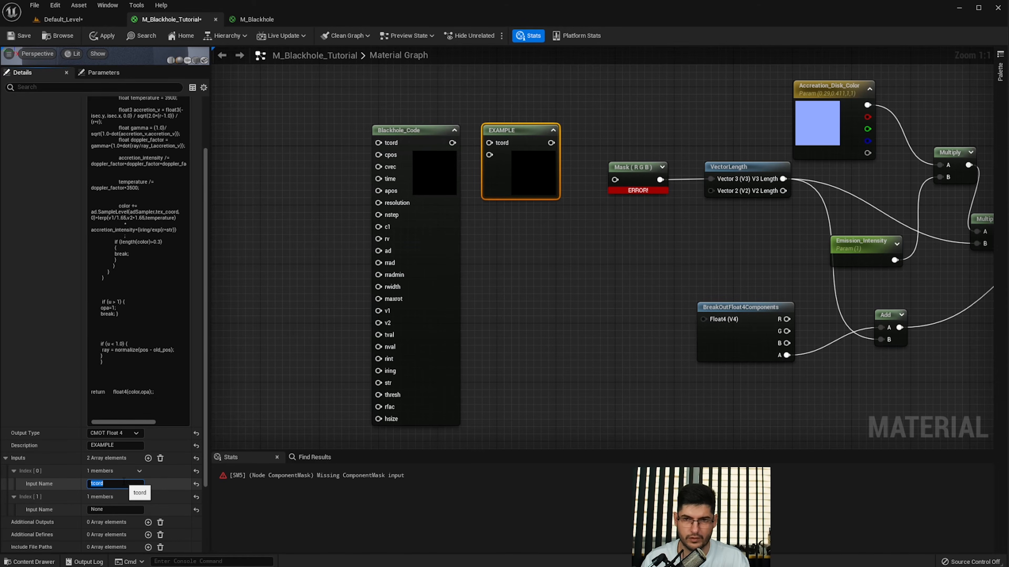
click(115, 509)
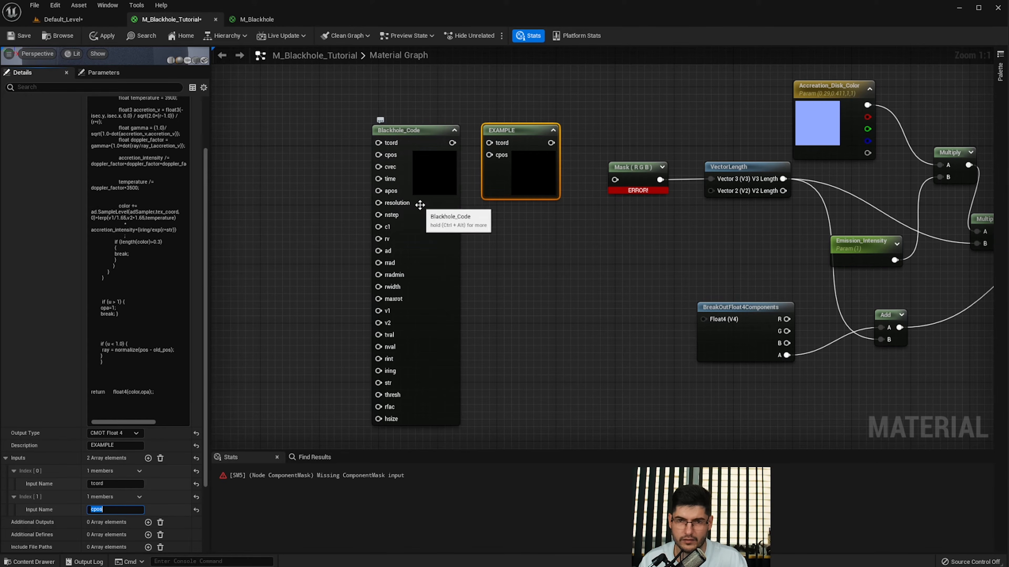
click(509, 195)
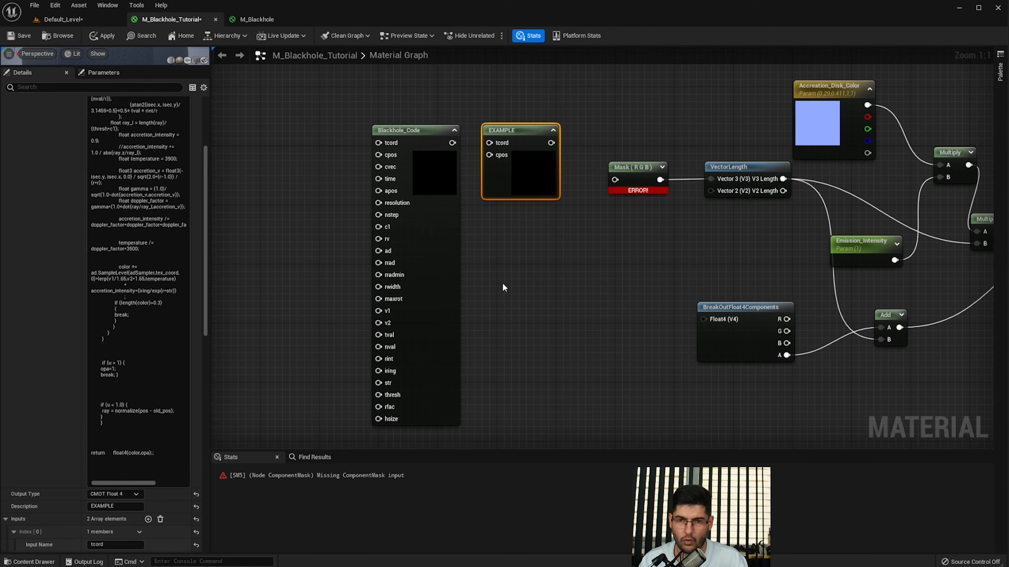
- Delete the EXAMPLE node from the material graph
right_drag(497, 257, 537, 241)
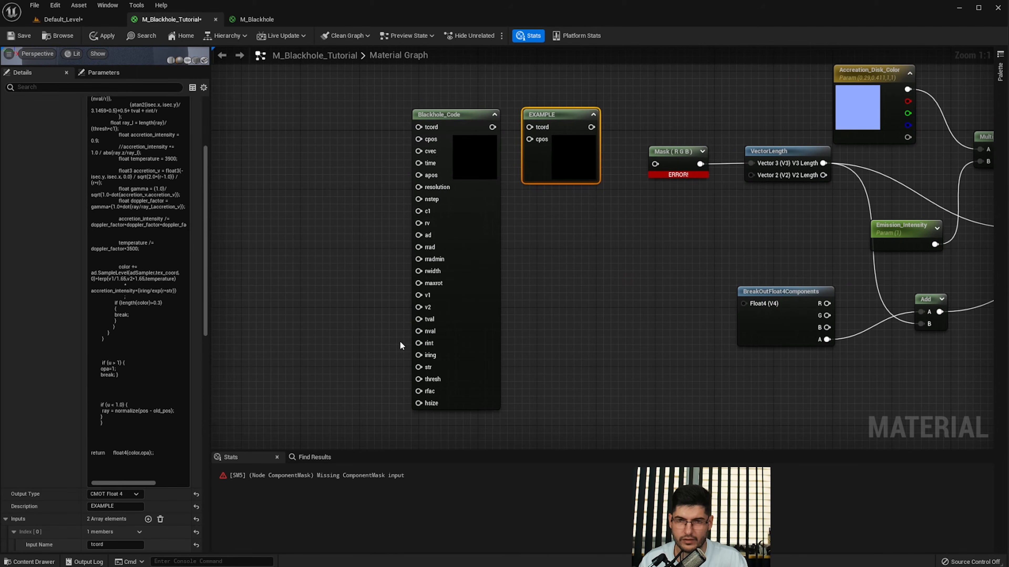
click(452, 238)
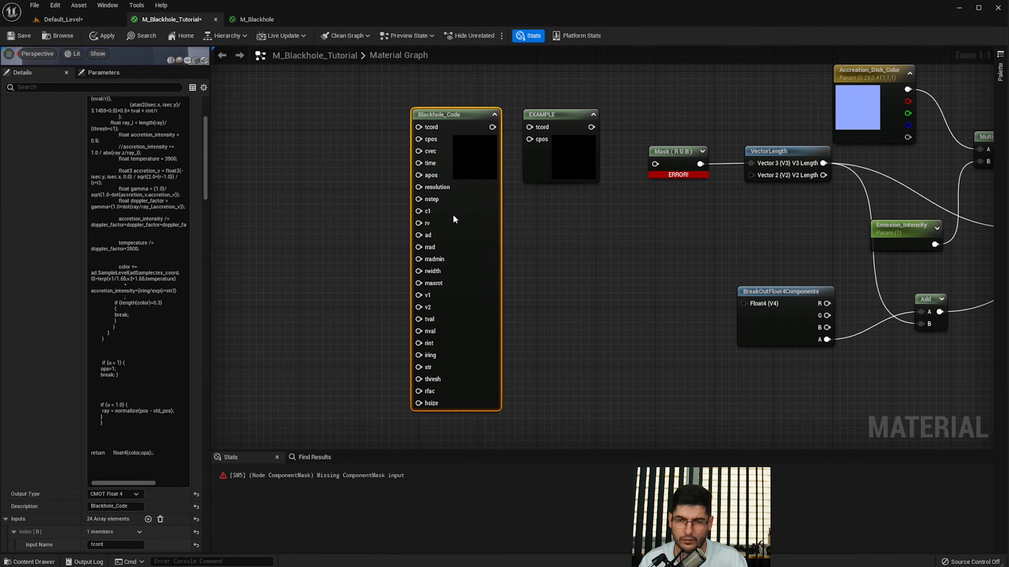
click(545, 188)
click(556, 167)
key(Delete)
- Move Blackhole_Code beside the Mask node and connect its output to Mask and to the Float4 input of BreakOutFloat4Components
click(474, 149)
drag(475, 150, 655, 164)
drag(520, 150, 743, 303)
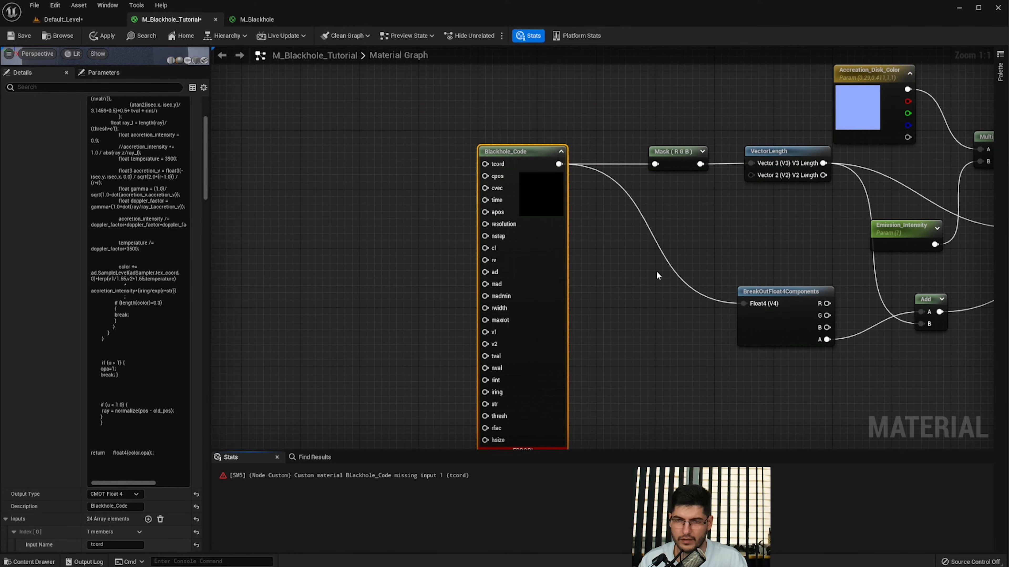
- Close the original M_Blackhole material
right_drag(656, 276, 749, 193)
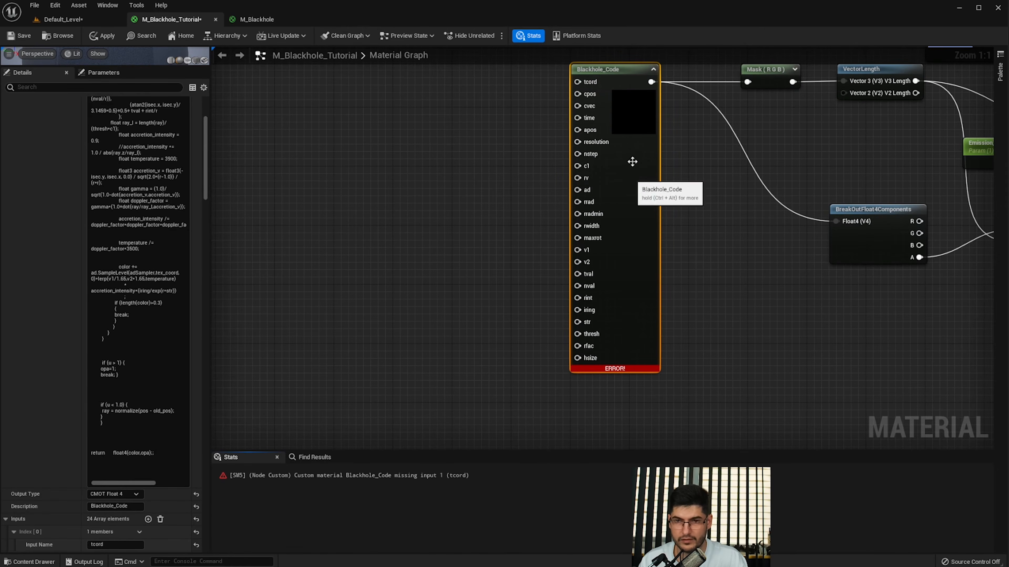
right_drag(578, 69, 603, 159)
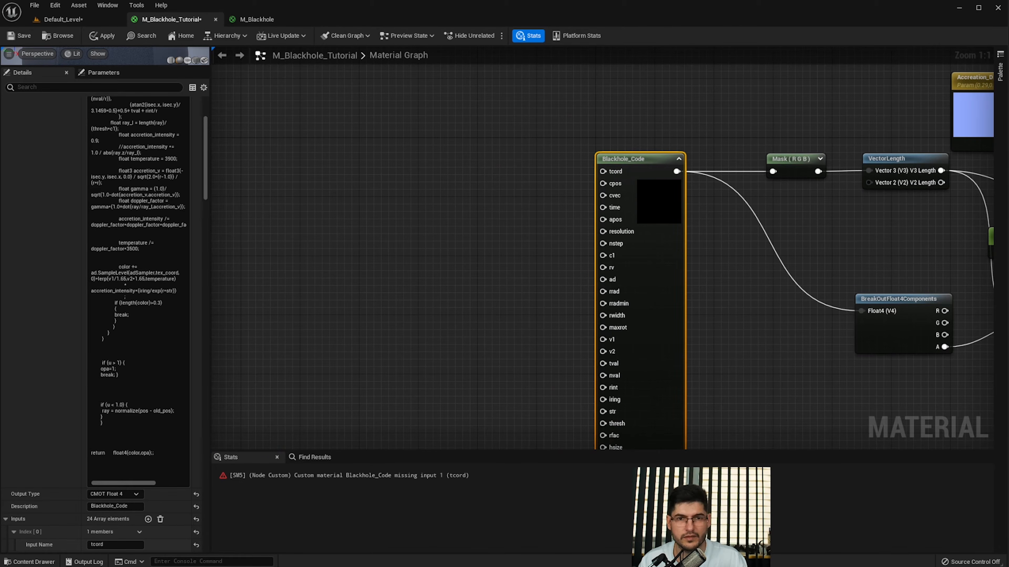
click(313, 20)
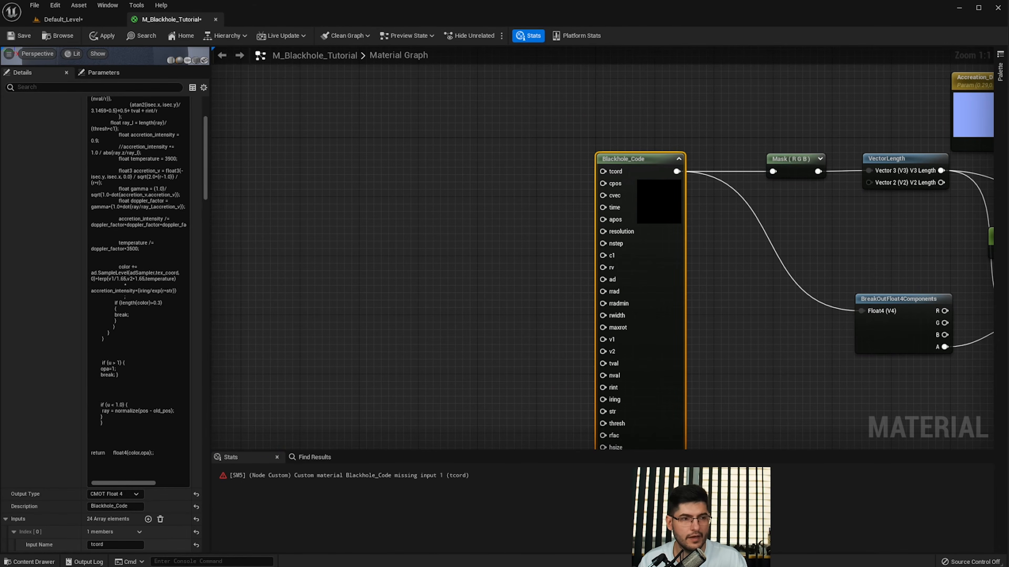
- Add a MakeFloat2 node, connect its result to Blackhole_Code's tcord input and place it just before that node
right_drag(545, 238, 585, 282)
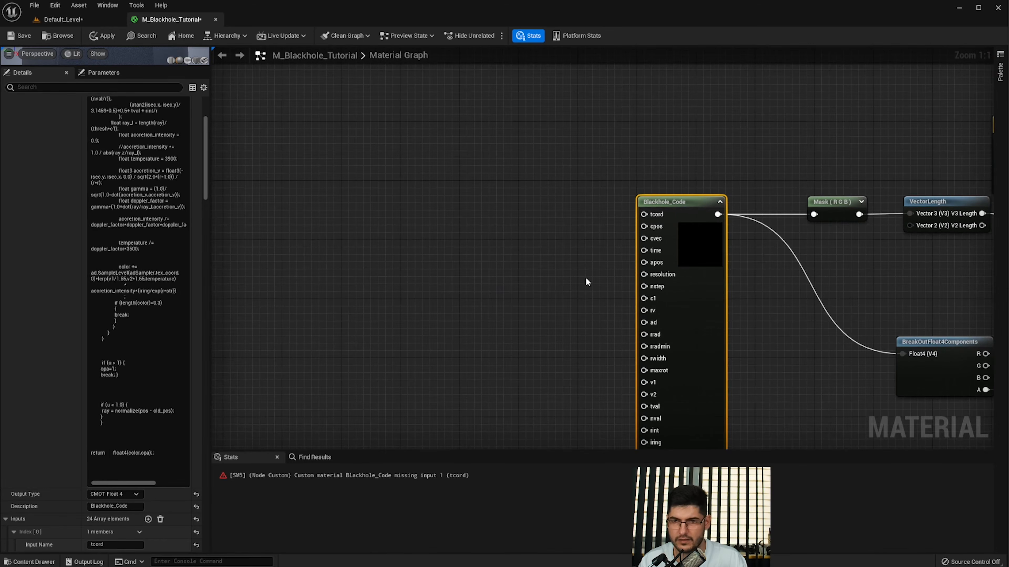
right_drag(720, 318, 540, 202)
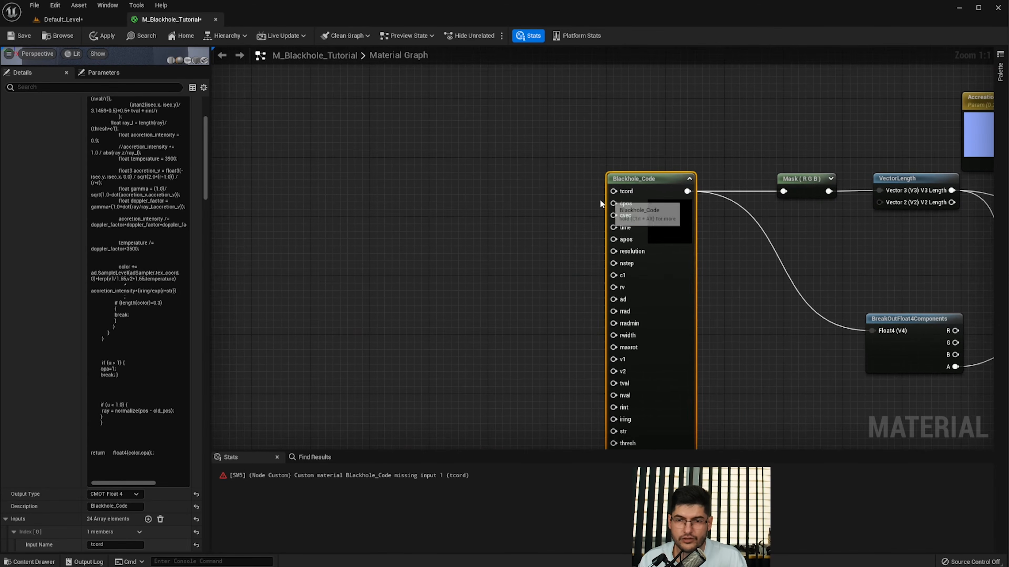
right_click(441, 146)
text(mae)
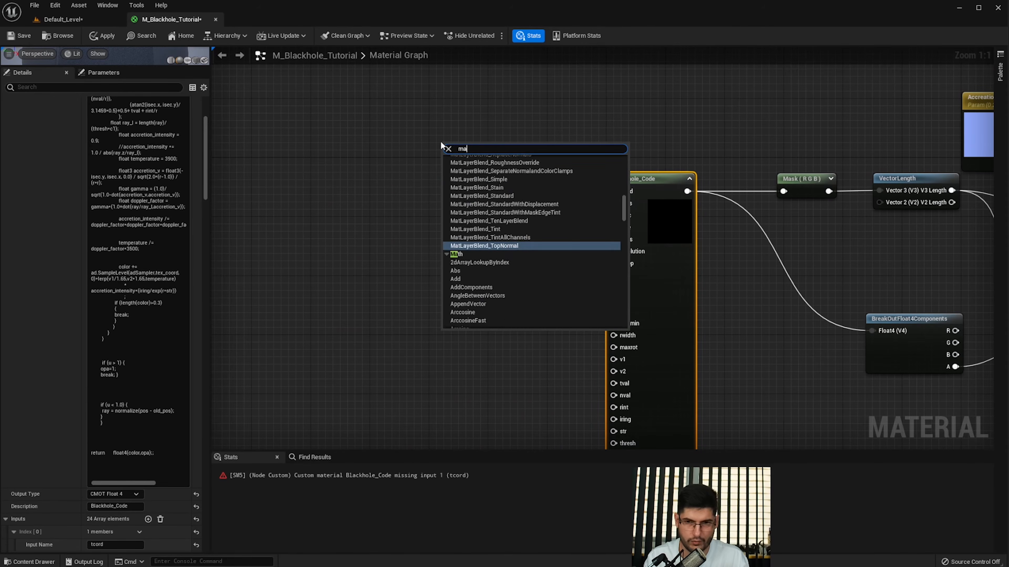
key(BackSpace)
text(keflo)
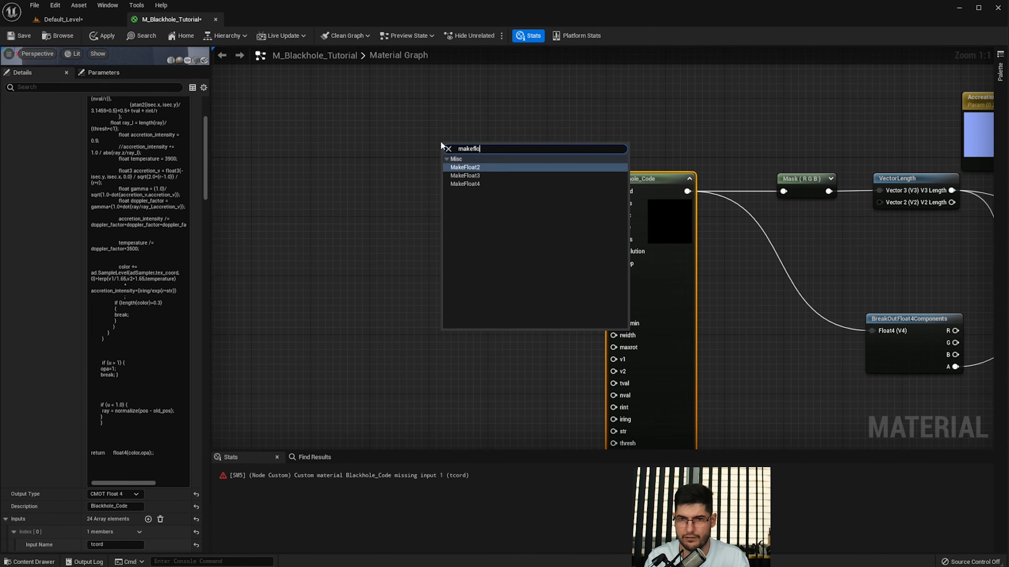
key(Return)
drag(490, 160, 624, 193)
drag(470, 150, 532, 166)
- Add a BreakOutFloat2Components node before MakeFloat2, aligned with it, and connect its R output to MakeFloat2's X input
right_drag(455, 170, 526, 189)
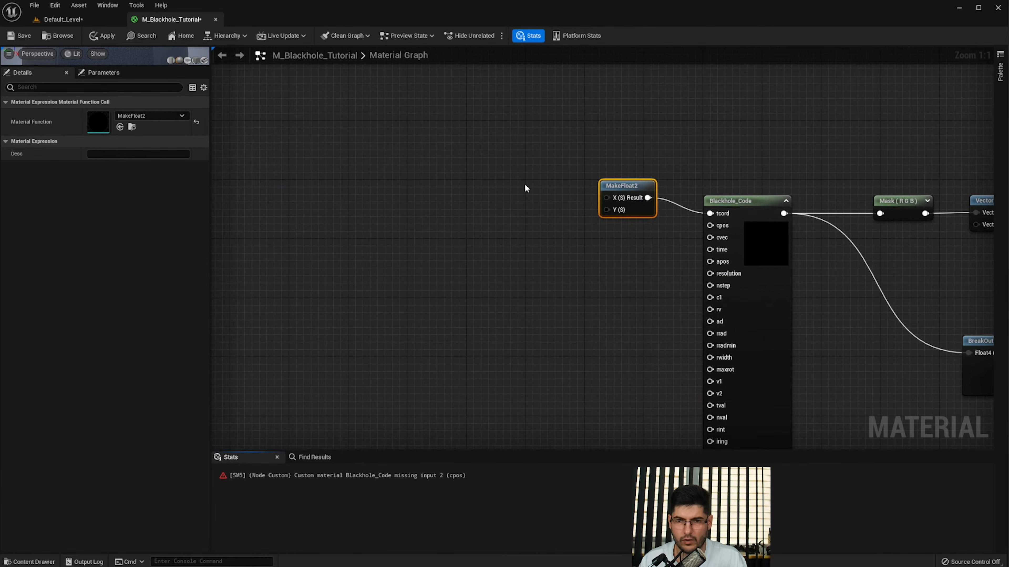
right_click(424, 177)
text(breakout)
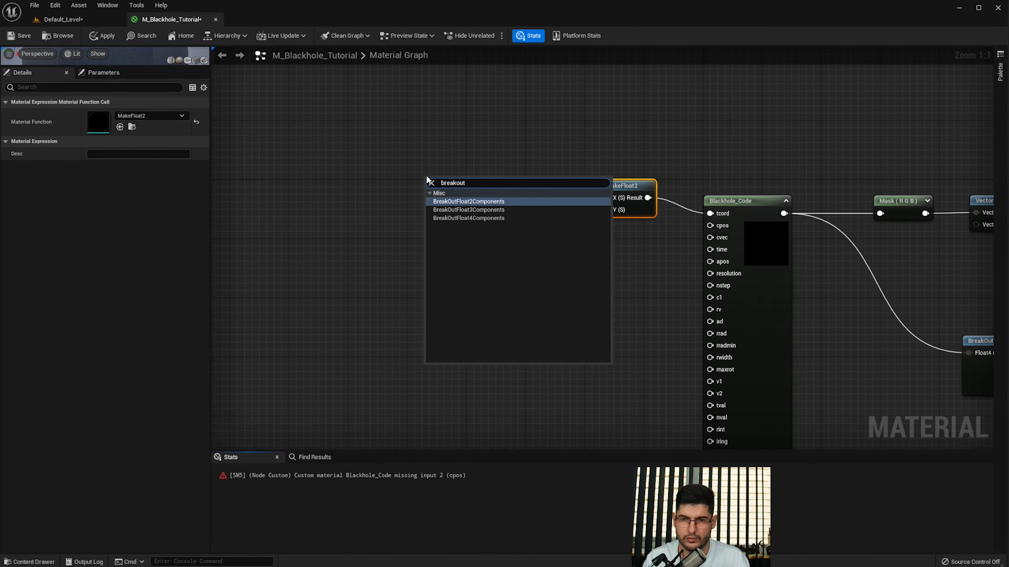
key(Return)
drag(440, 179, 416, 175)
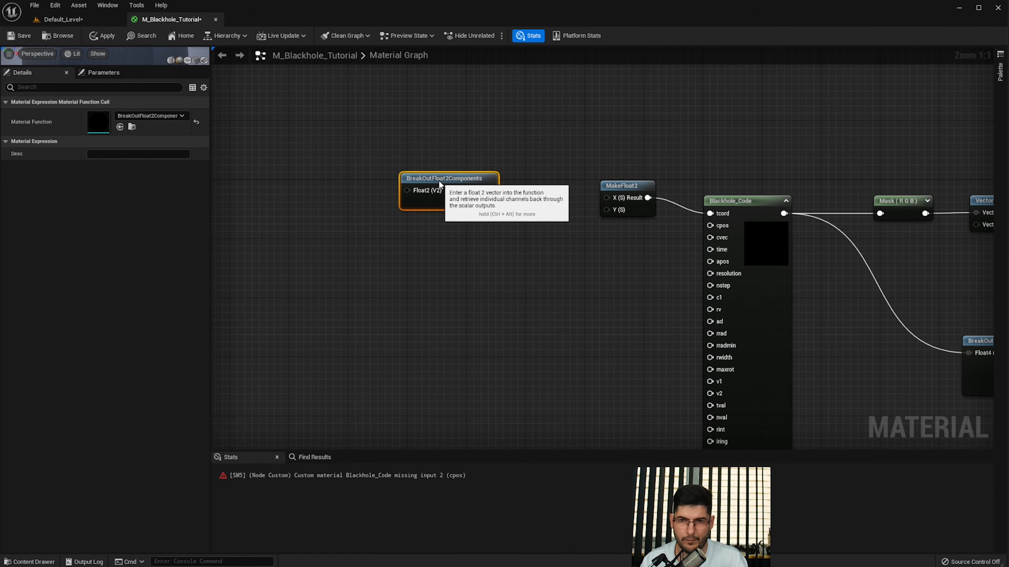
drag(489, 194, 607, 198)
drag(468, 190, 461, 197)
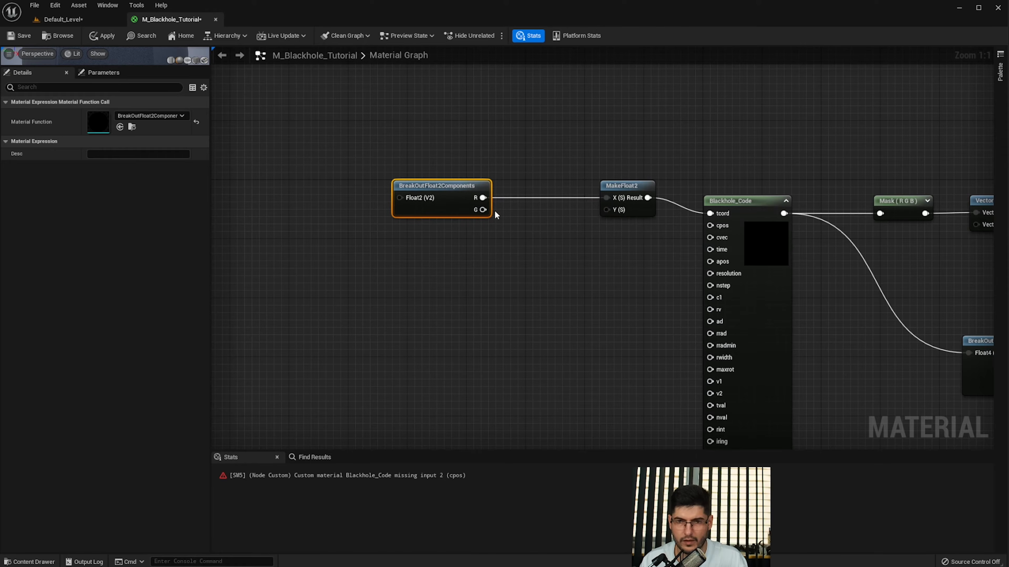
- Add a OneMinus node and wire it between the G output of BreakOutFloat2Components and the Y input of MakeFloat2
right_click(552, 217)
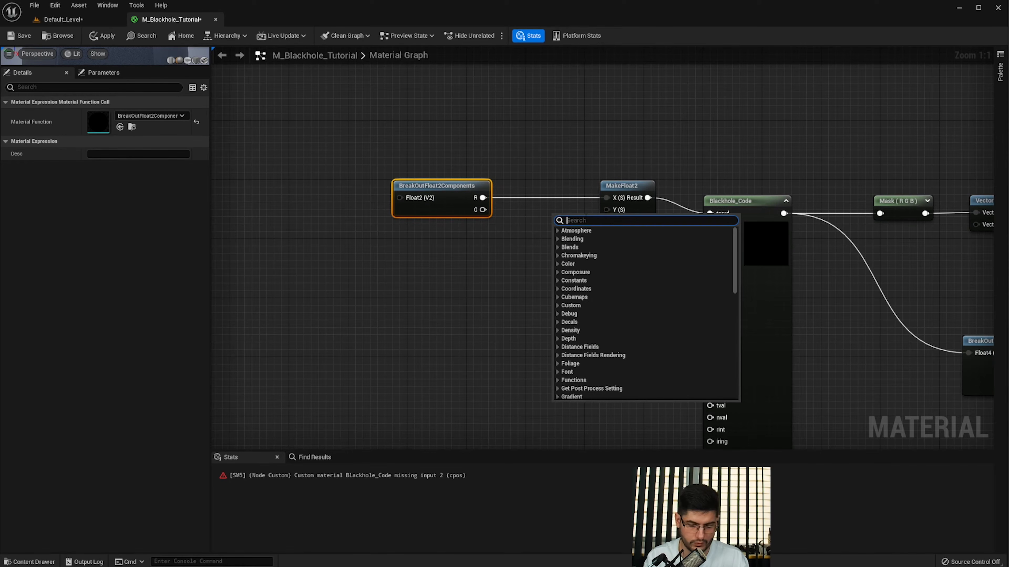
text(oneminus)
key(Return)
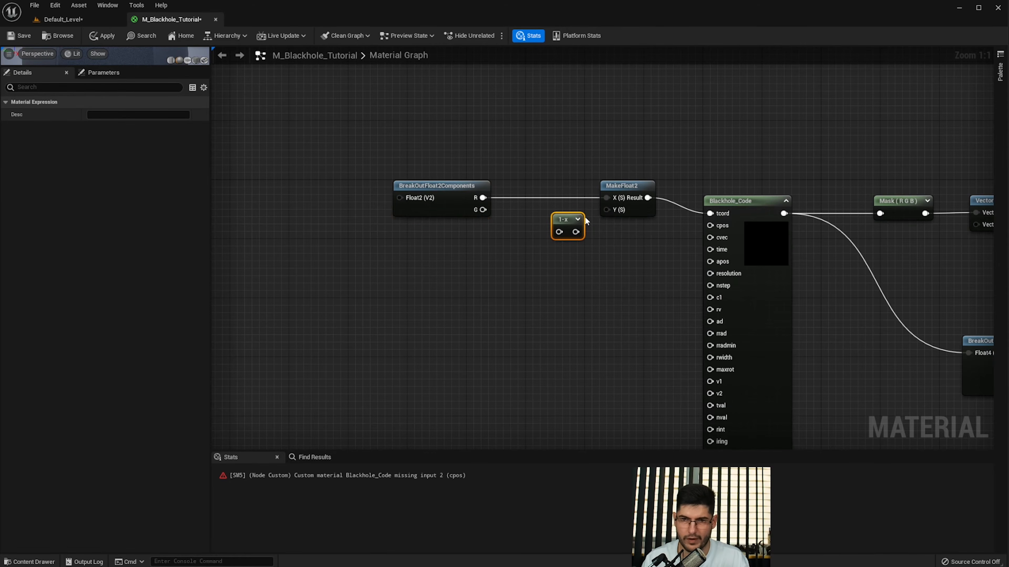
drag(578, 224, 546, 214)
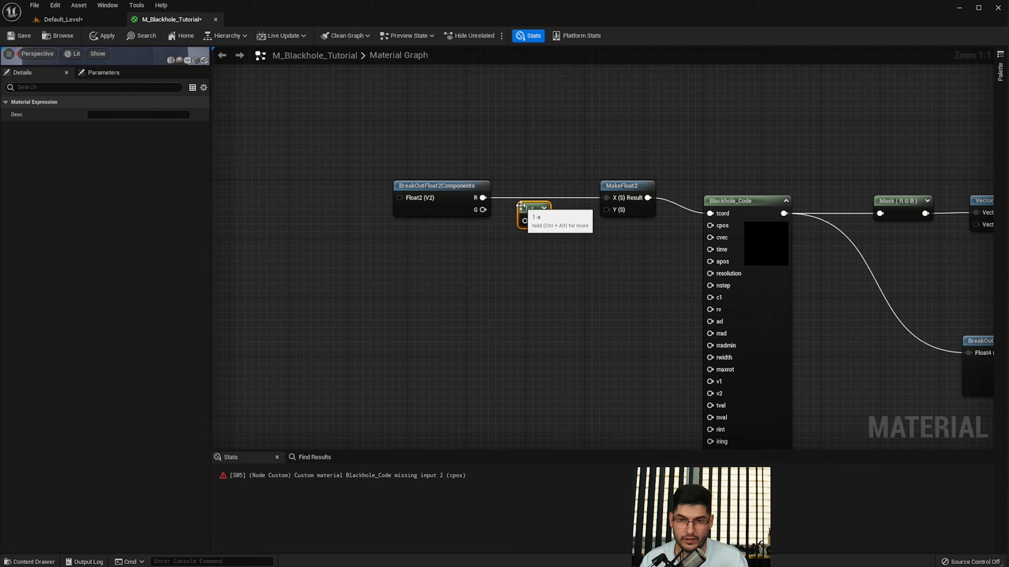
drag(482, 209, 606, 212)
click(441, 233)
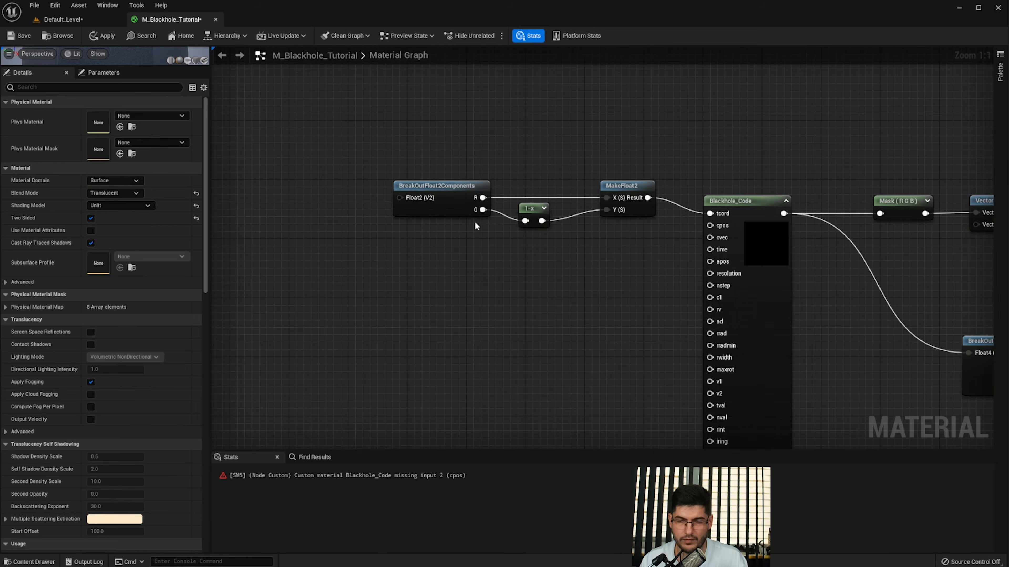
- Add a ScreenPosition node and connect its ViewportUV output to the Float2 input of BreakOutFloat2Components
right_drag(477, 227, 595, 224)
click(560, 210)
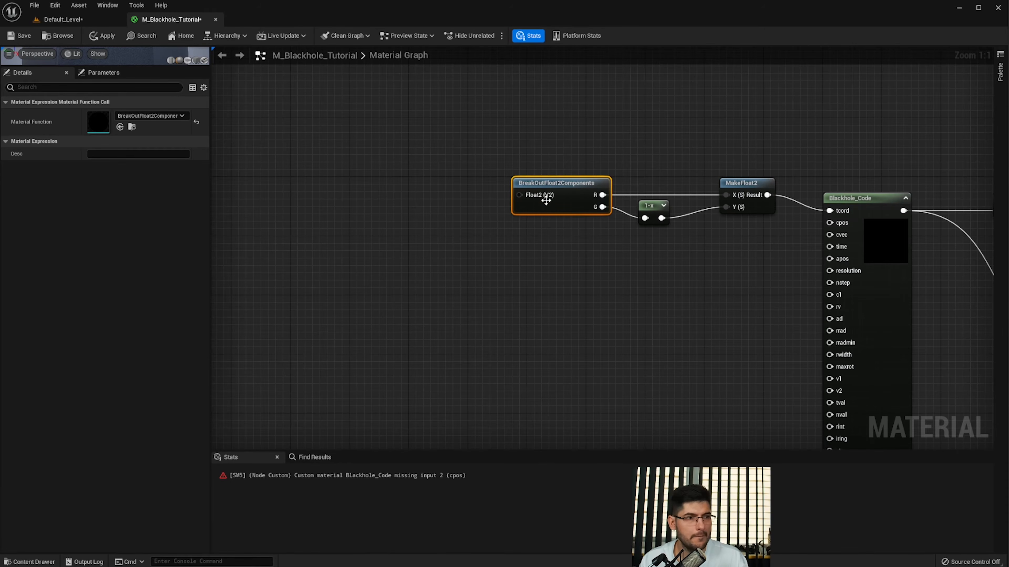
right_drag(421, 187, 434, 162)
right_click(433, 164)
text(screen)
click(463, 204)
drag(451, 174, 535, 197)
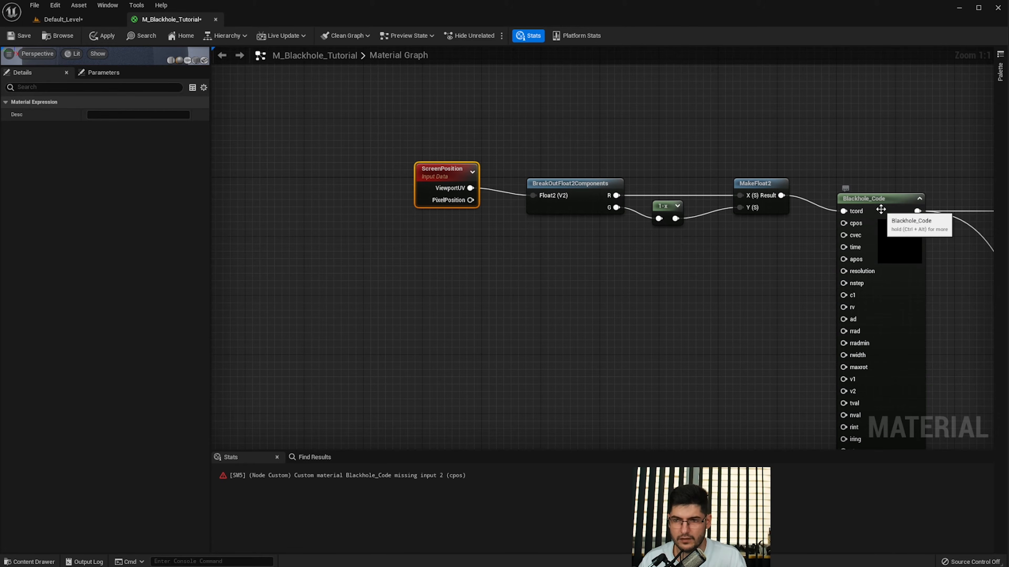
- Add a Camera Vector node below ScreenPosition and connect it to Blackhole_Code's cpos input
click(855, 225)
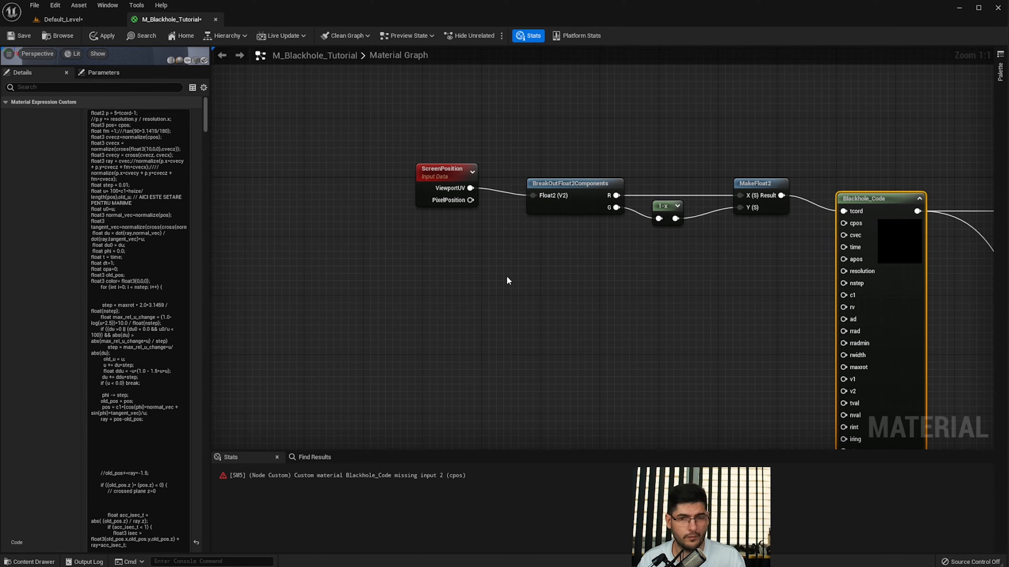
right_click(470, 274)
text(camera)
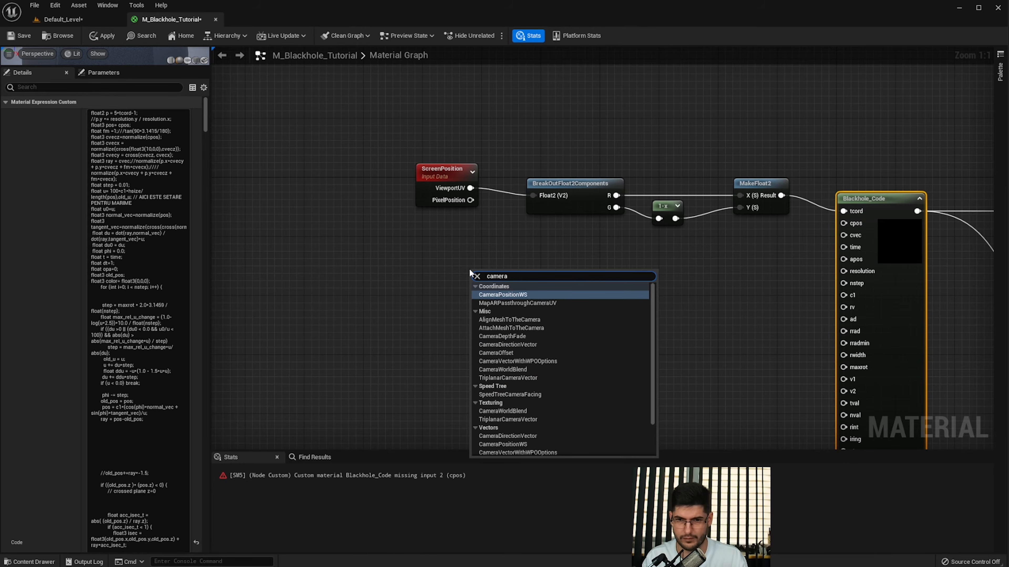
text(v)
key(Return)
drag(519, 275, 440, 223)
right_drag(375, 263, 623, 234)
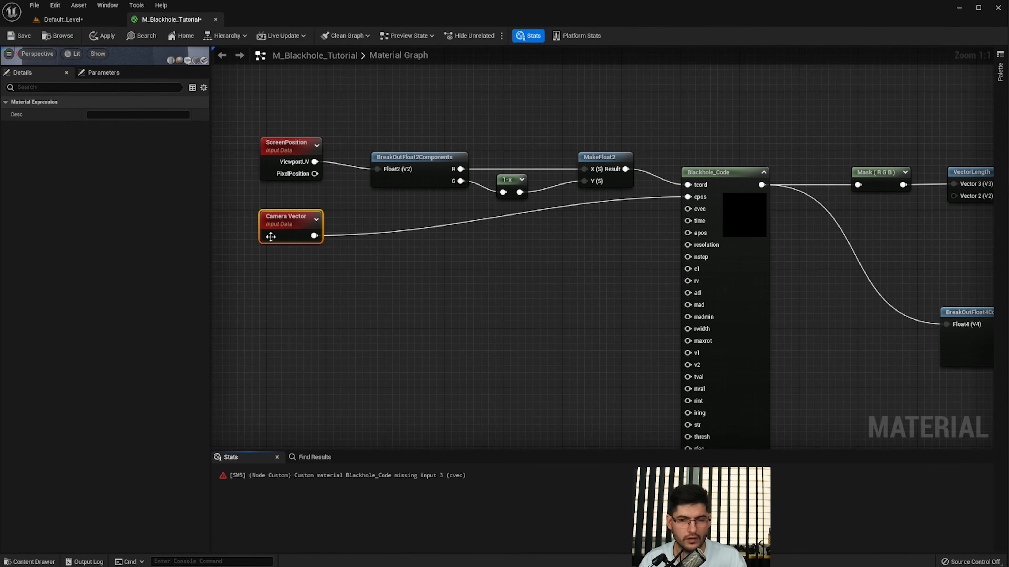
- Move the Camera Vector node up so it sits closer beneath the ScreenPosition node
drag(276, 227, 295, 215)
right_click(284, 241)
click(252, 254)
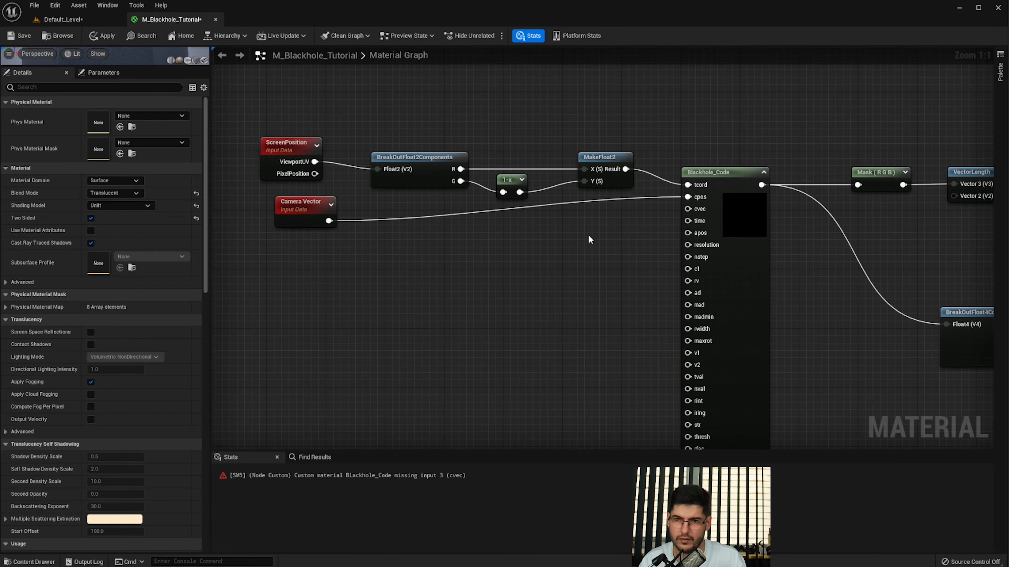
- Add a Time node below Camera Vector and connect its output to Blackhole_Code's cvec input
right_click(472, 245)
text(time)
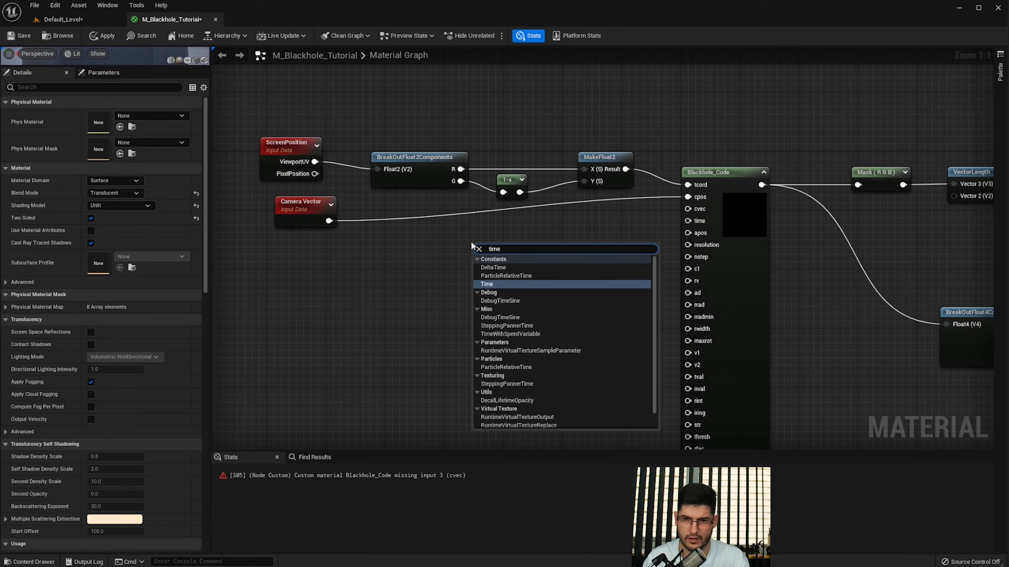
key(Return)
drag(512, 266, 696, 213)
drag(496, 267, 300, 265)
right_drag(336, 311, 423, 243)
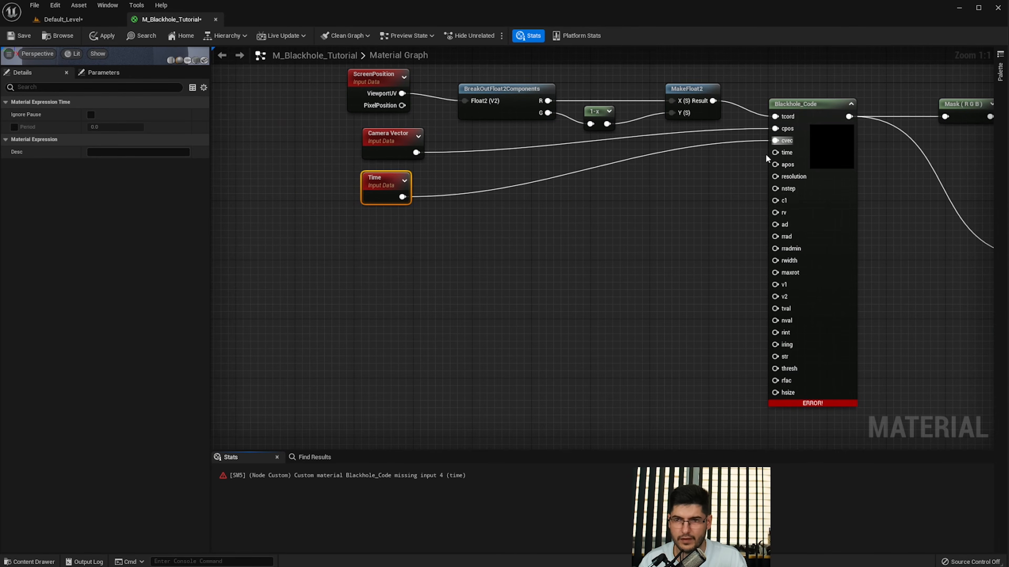
- Disconnect Time from the cvec input, connect it to Blackhole_Code's time input, and shift the Time node down
click(701, 200)
right_drag(441, 196, 439, 215)
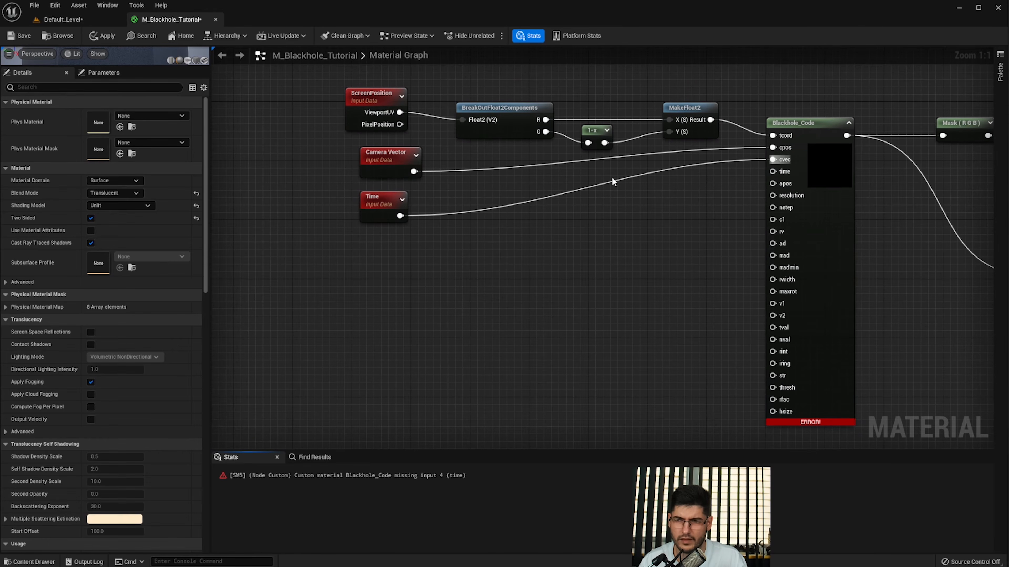
alt+click(766, 160)
drag(403, 215, 811, 171)
drag(386, 200, 393, 237)
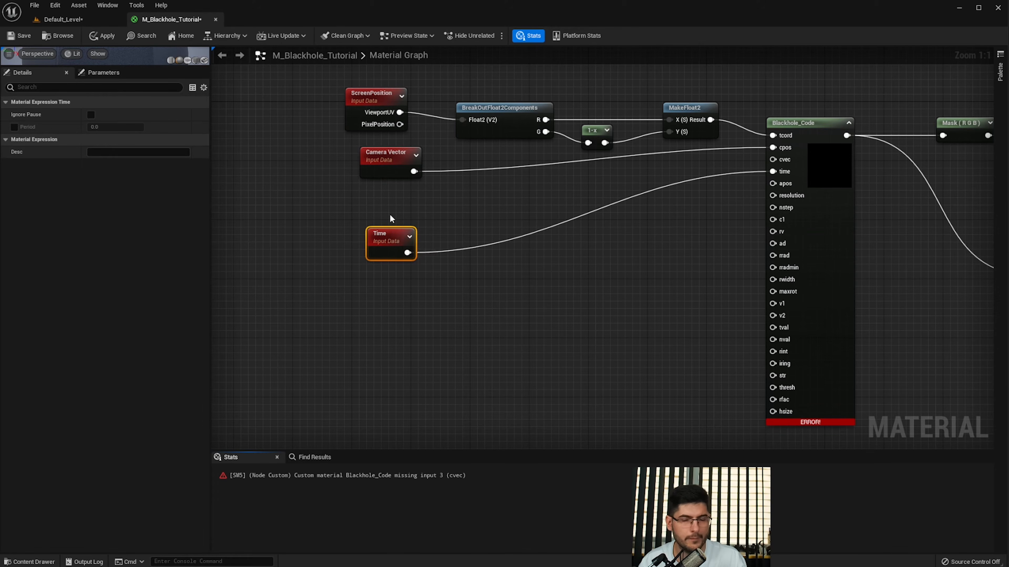
- Switch Camera Vector's connection from the cpos input to cvec and move the node down just above Time
right_click(772, 148)
click(826, 163)
drag(413, 171, 335, 286)
drag(379, 204, 352, 255)
click(389, 204)
right_drag(373, 180, 396, 190)
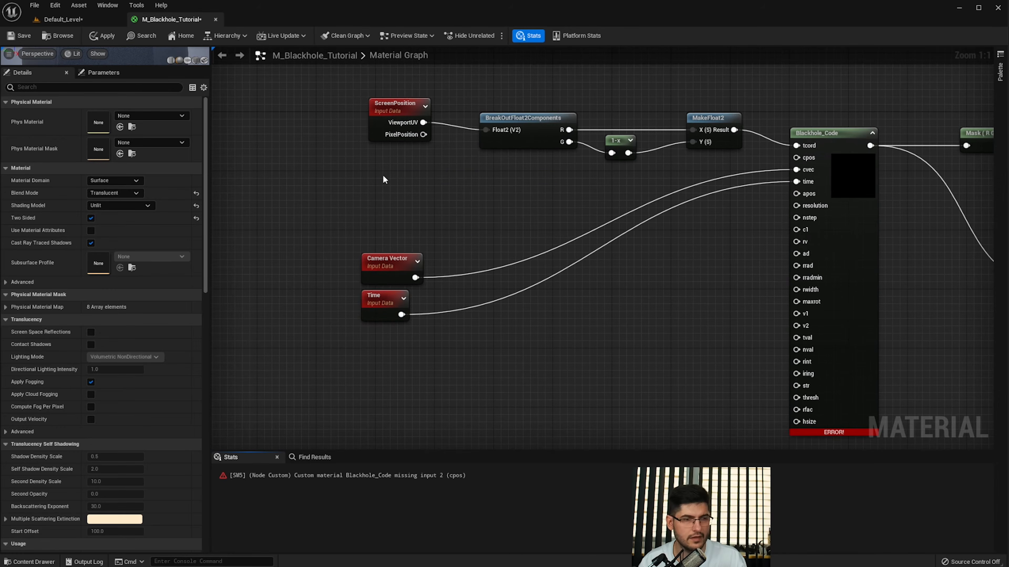
- Add a CameraPositionWS node and place it directly below ScreenPosition
right_click(380, 178)
text(camera)
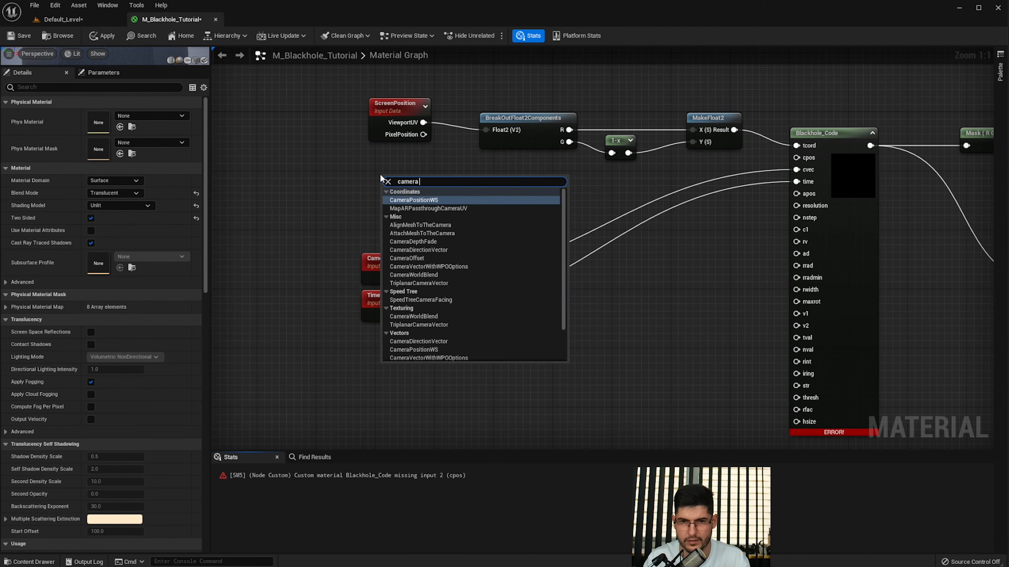
key(Return)
drag(382, 179, 354, 160)
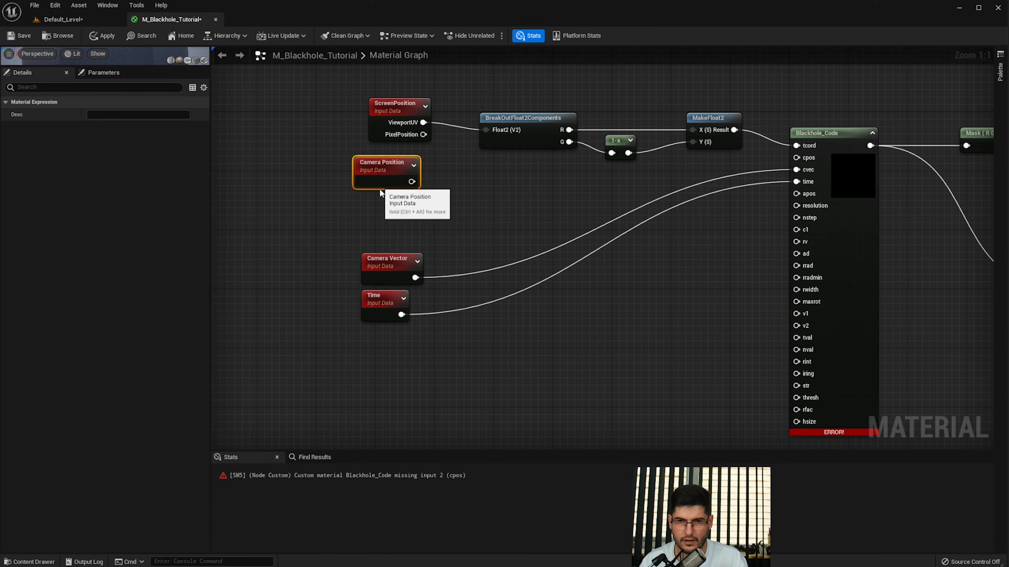
- Add an ActorPositionWS node directly below the Camera Position node
right_click(393, 196)
text(actor)
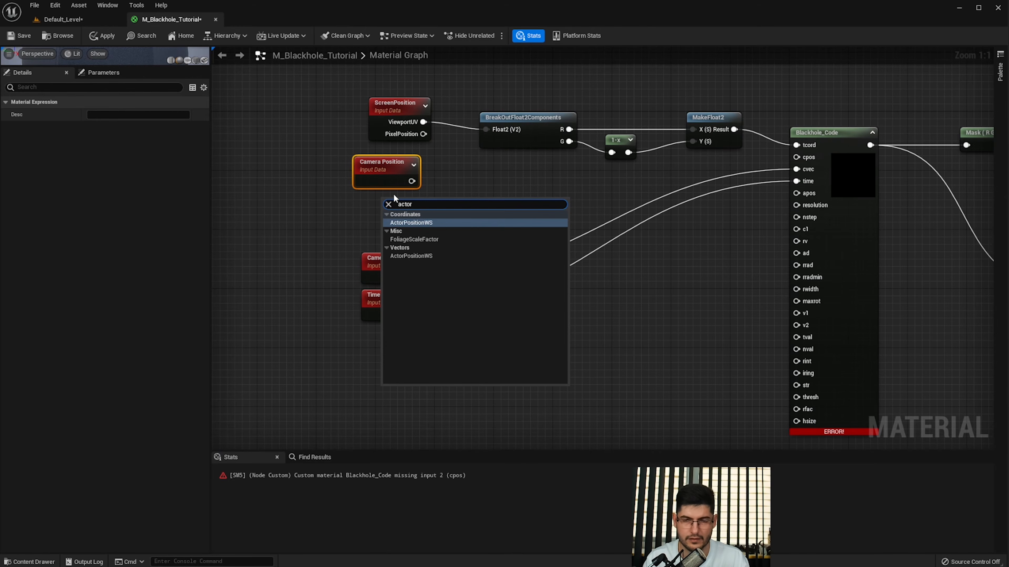
key(Return)
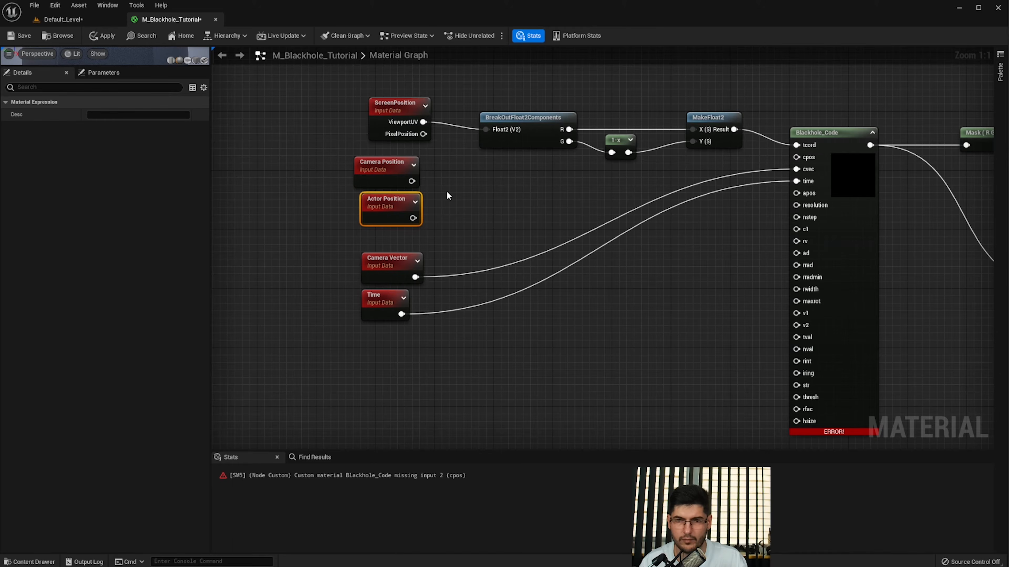
click(468, 186)
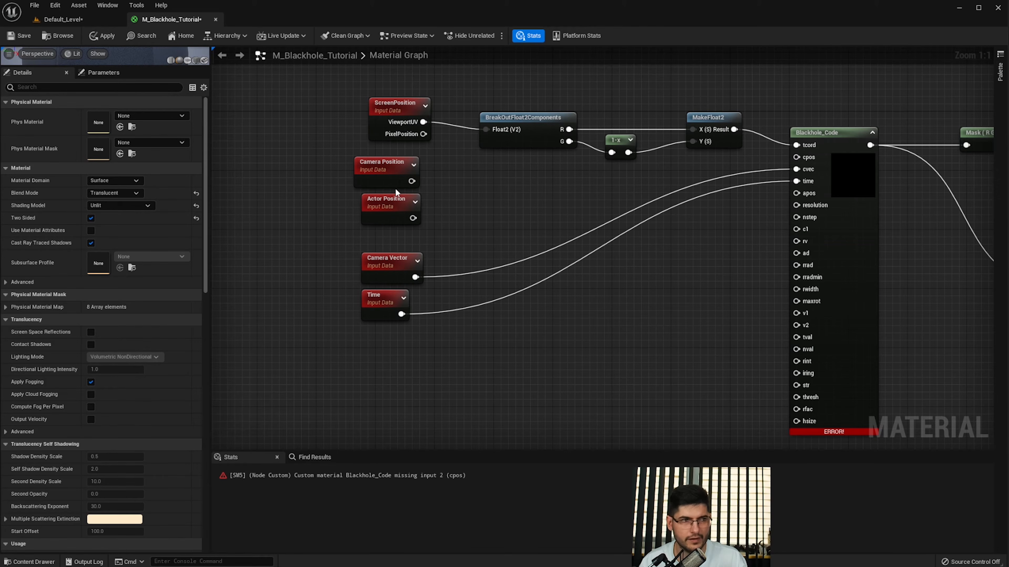
click(390, 205)
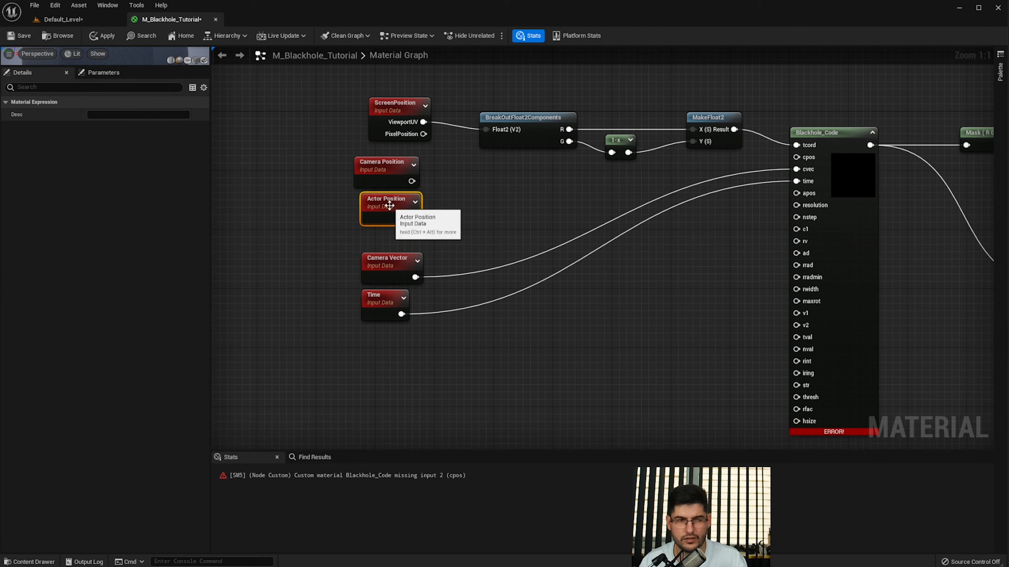
- Add a Subtract node with Camera Position into A and Actor Position into B, and connect its output to cpos
click(460, 178)
right_click(461, 177)
text(subtr)
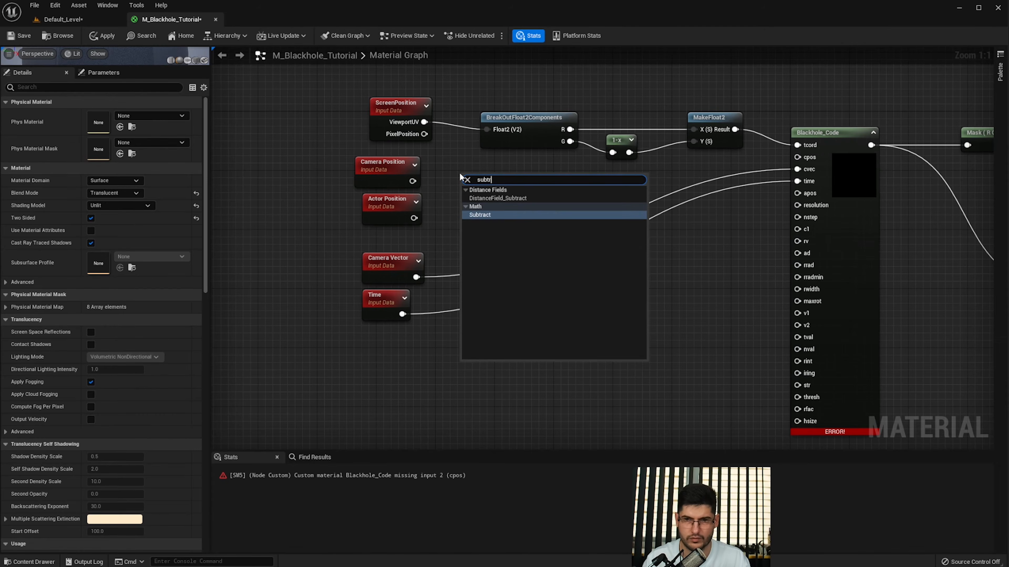
key(Return)
drag(412, 182, 470, 193)
drag(414, 218, 797, 157)
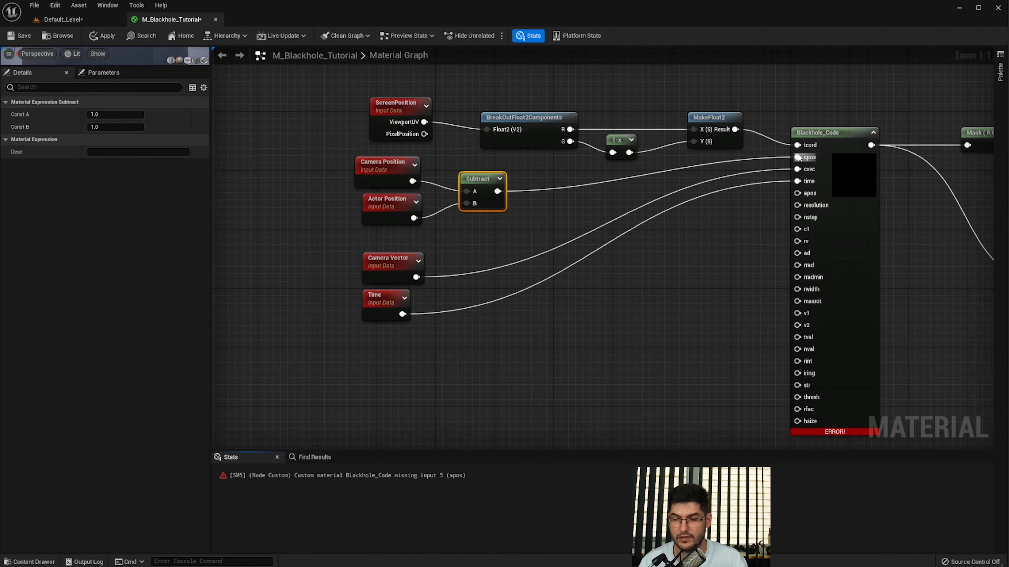
- Tuck Camera Vector and Time closer below Actor Position, and shift all input nodes up relative to Blackhole_Code
drag(425, 339, 369, 255)
drag(736, 73, 337, 311)
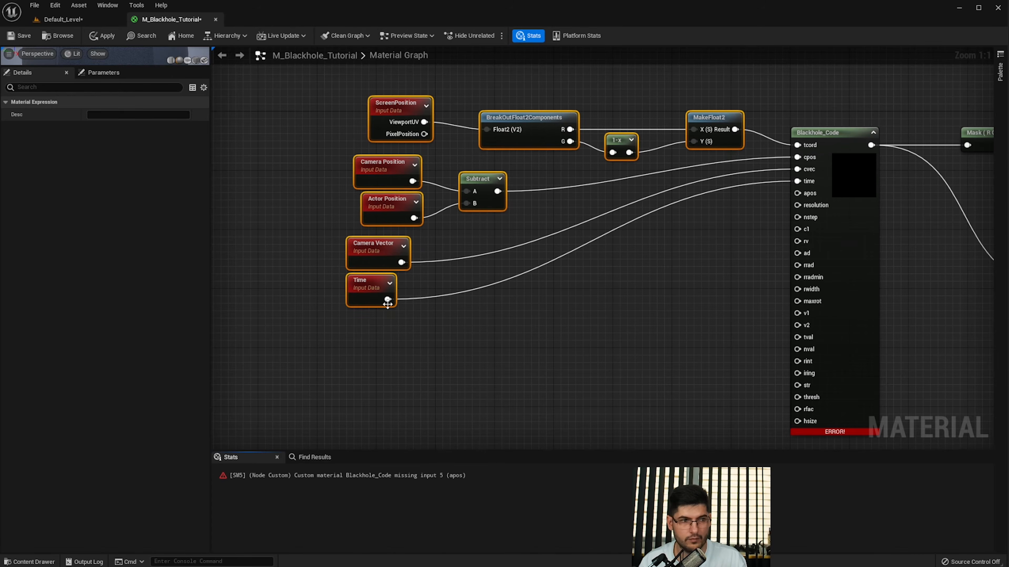
right_drag(436, 265, 454, 330)
drag(548, 183, 548, 103)
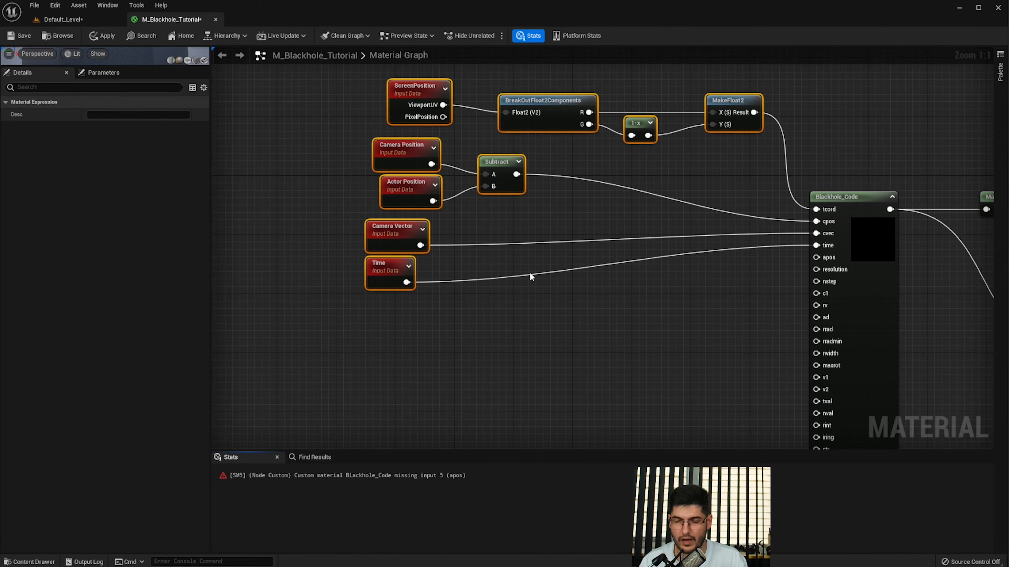
right_drag(602, 297, 621, 220)
click(626, 221)
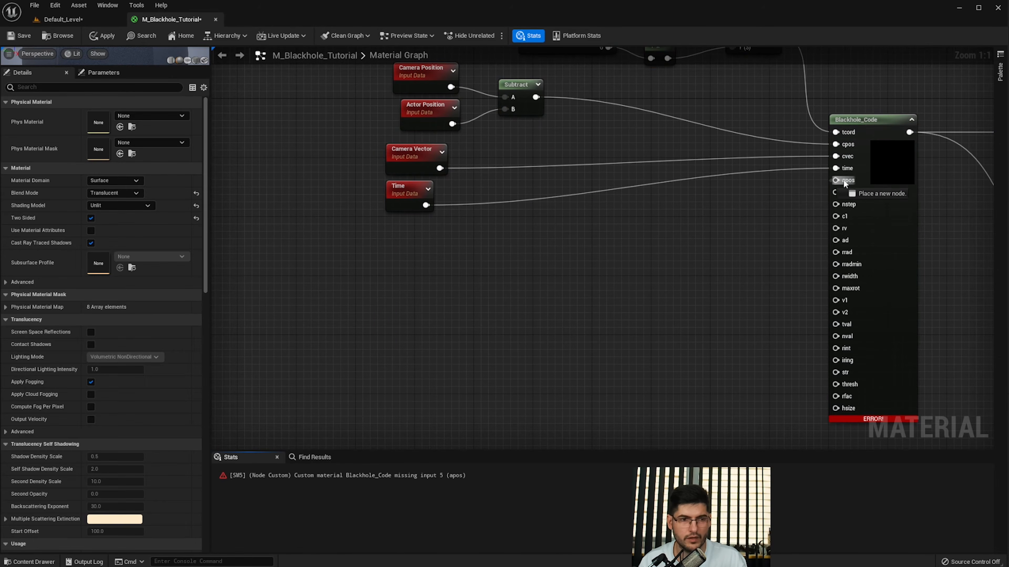
- Add a Constant3Vector of 0,0,0, connect it to Blackhole_Code's apos input, and place it below and left of Time
right_drag(643, 299, 644, 248)
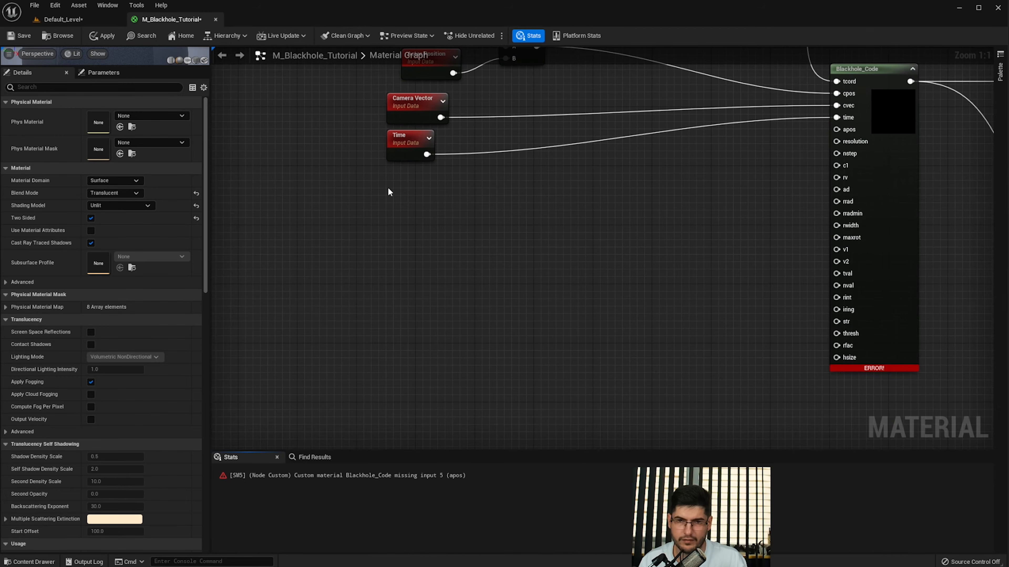
click(383, 178)
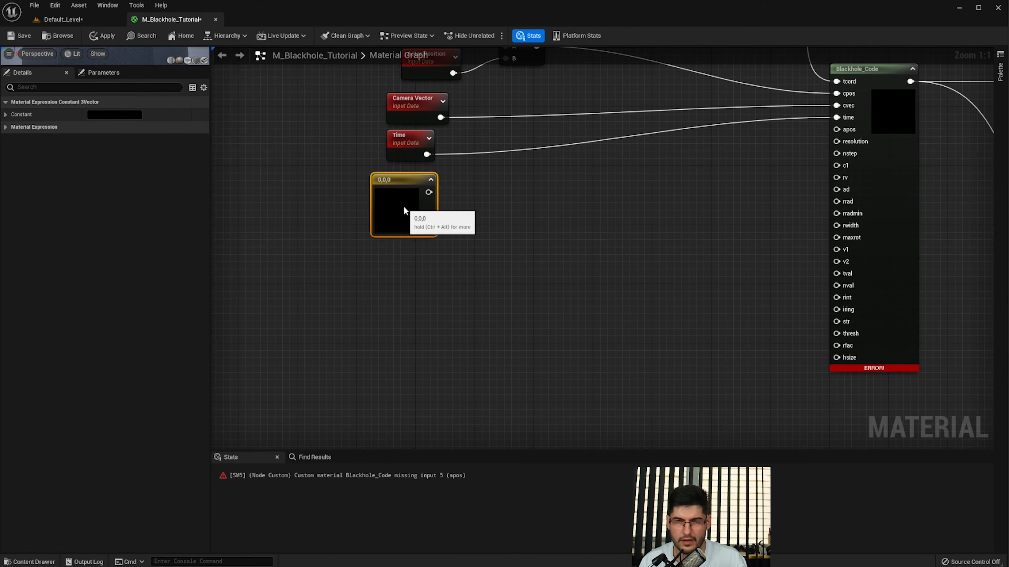
drag(437, 195, 837, 129)
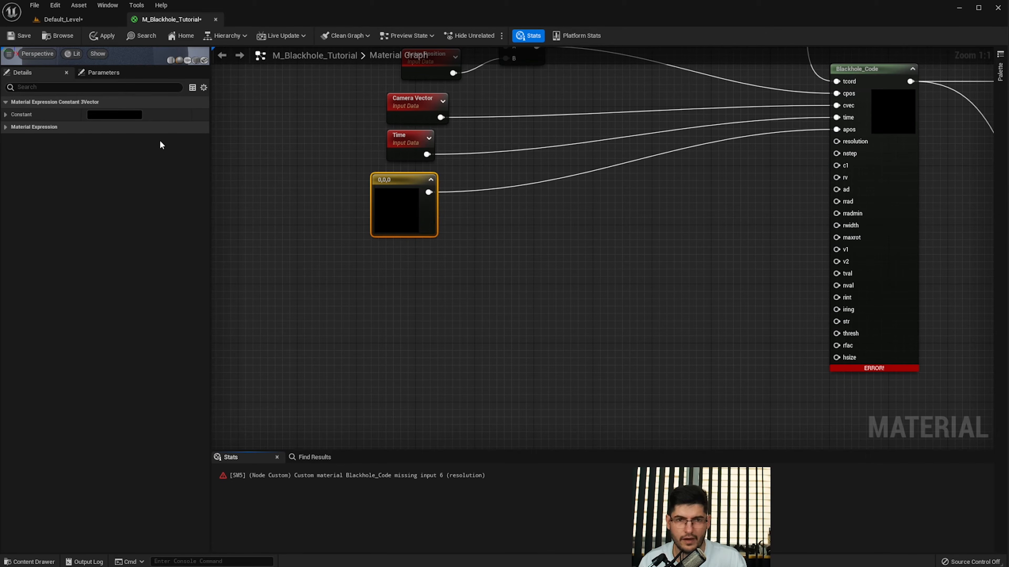
drag(404, 220, 290, 185)
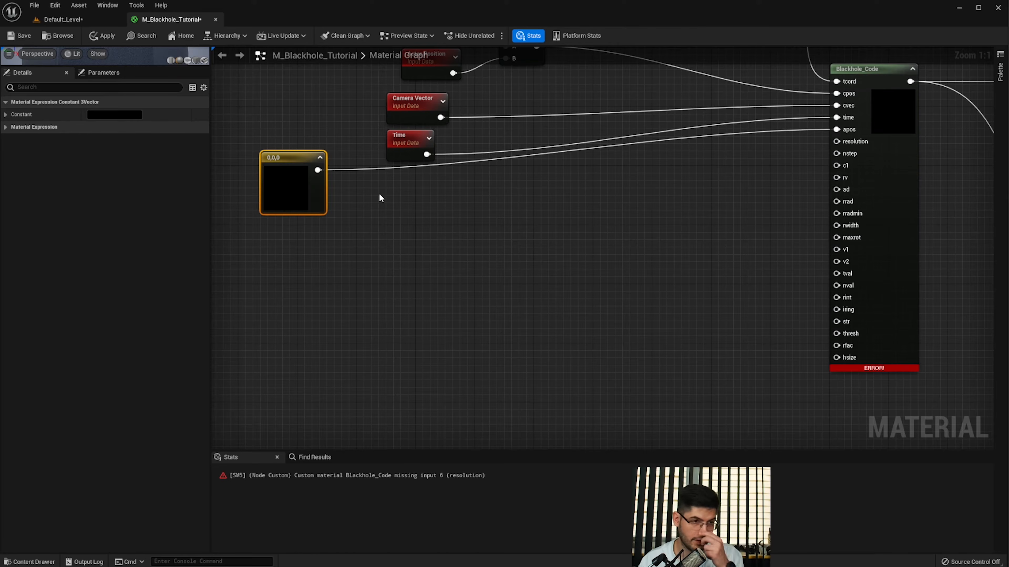
right_drag(650, 228, 674, 244)
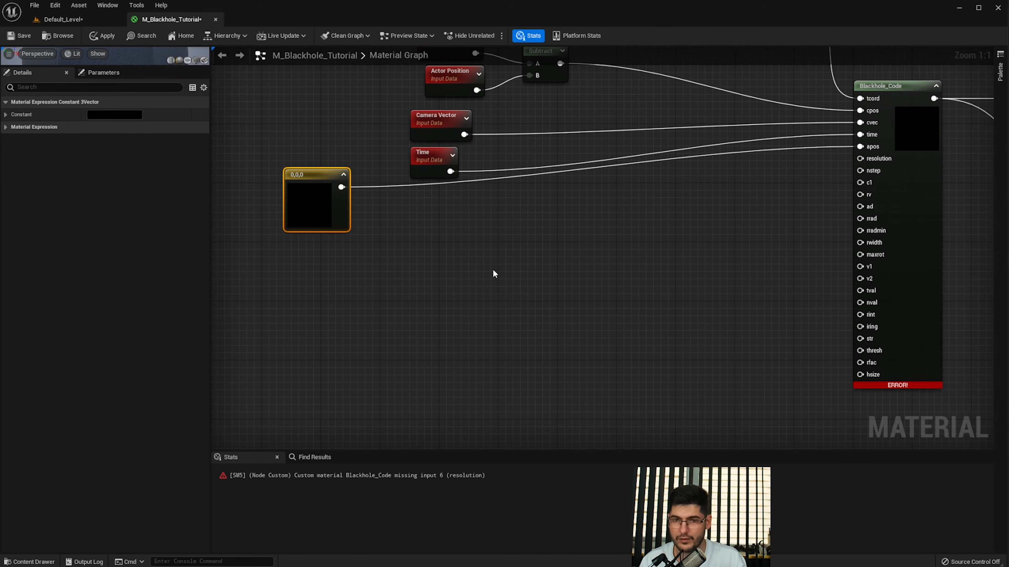
right_click(374, 250)
text(screen)
key(Return)
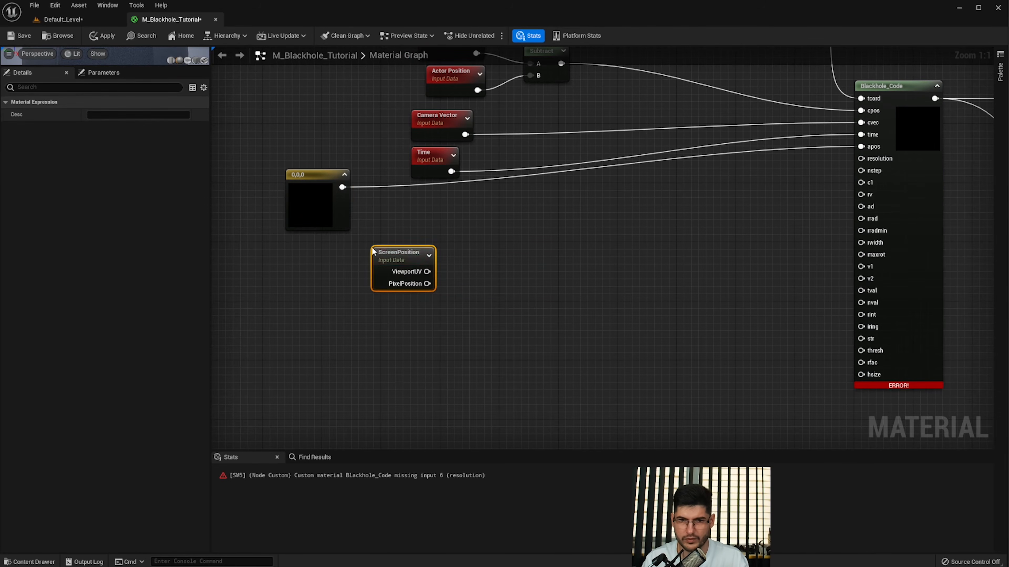
key(Delete)
- Add a ScreenResolution node below Time and connect its Visible Resolution output to Blackhole_Code's resolution input
right_click(400, 259)
text(screenre)
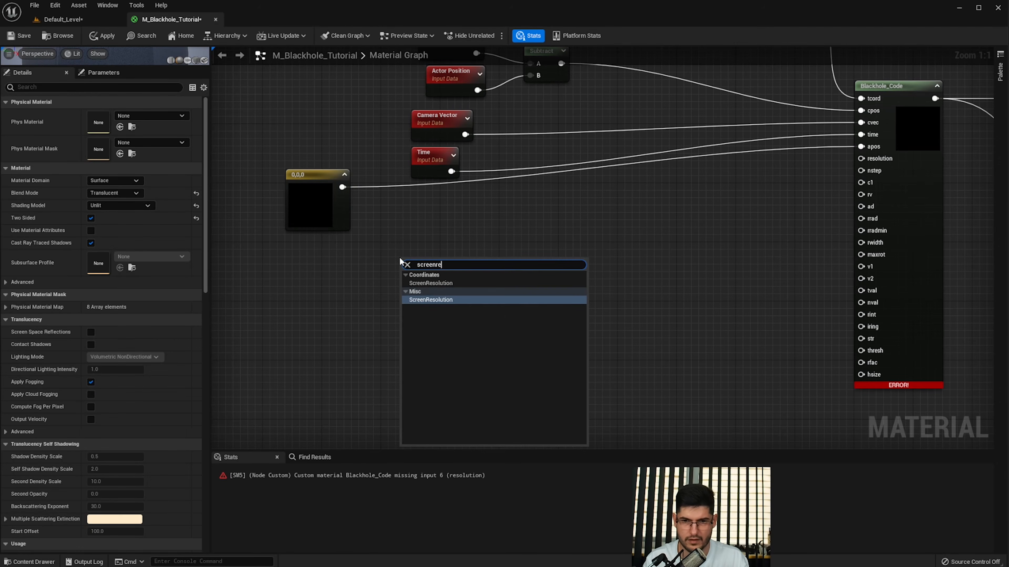
key(Return)
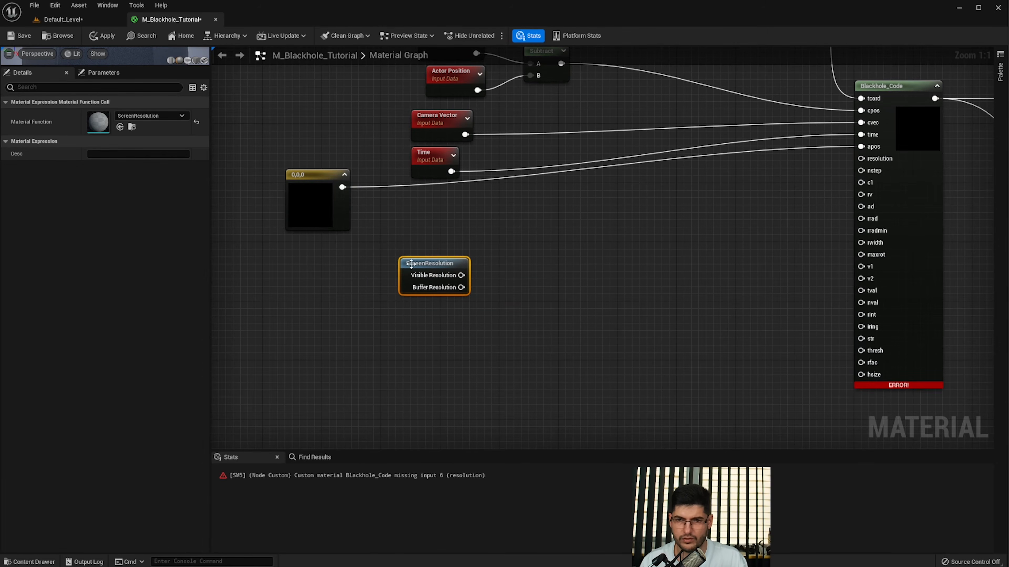
drag(461, 275, 865, 160)
drag(413, 274, 418, 215)
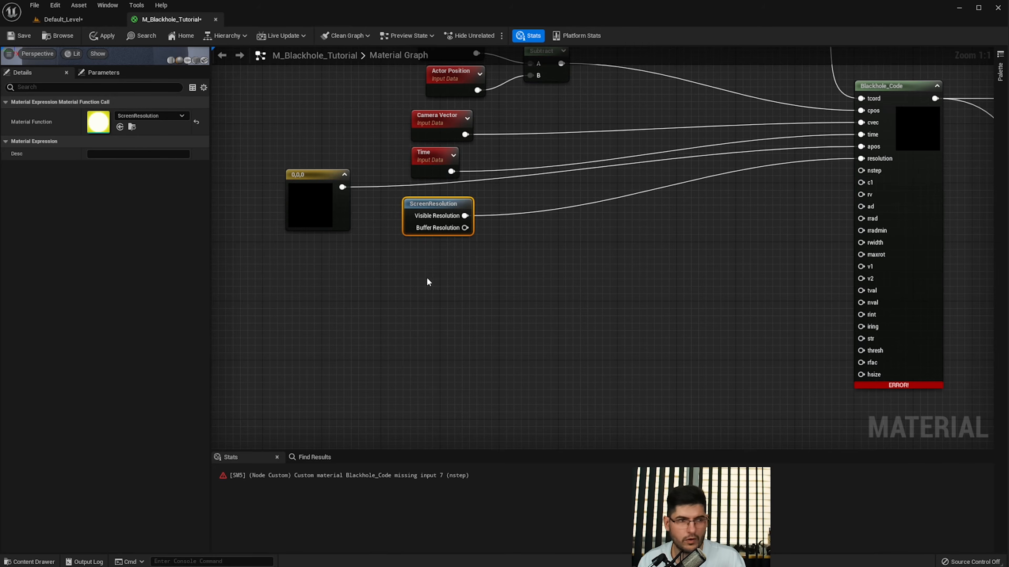
- Add a scalar parameter named Quality_Steps below ScreenResolution and connect it to Blackhole_Code's nstep input
right_drag(418, 283, 441, 291)
click(447, 283)
click(422, 278)
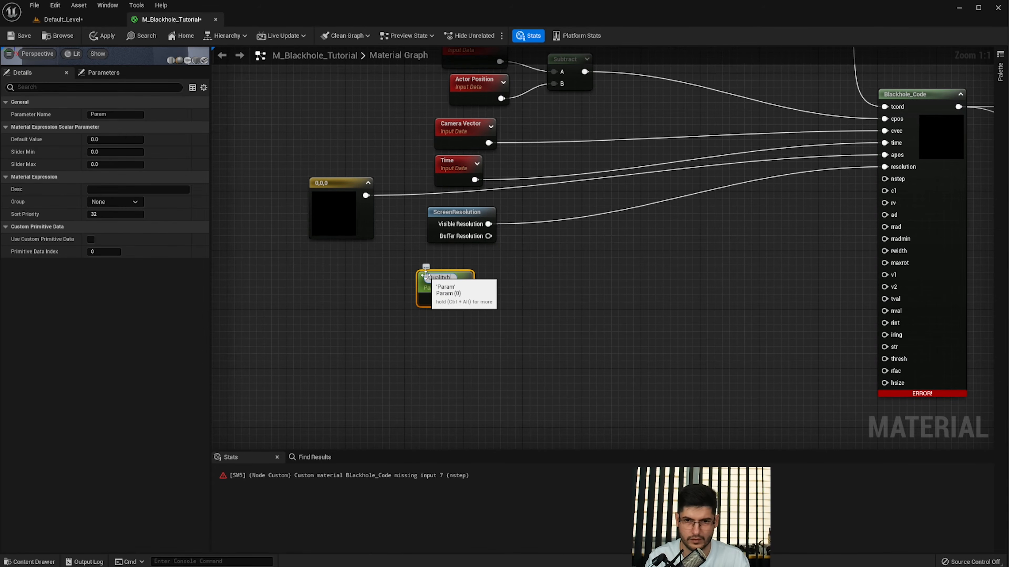
text(Quality_Steps)
key(Return)
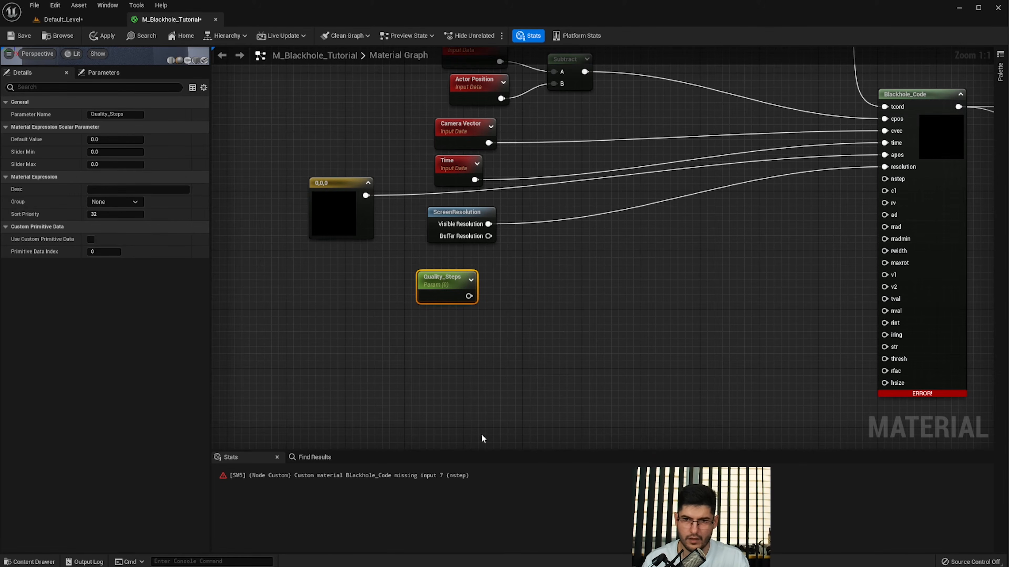
drag(452, 289, 884, 179)
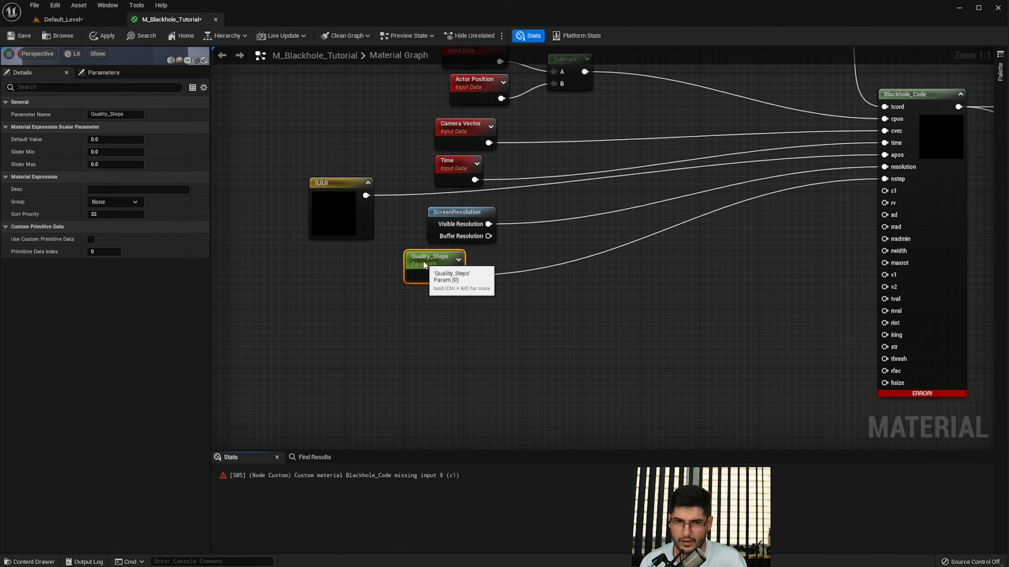
- Set the default value of Quality_Steps to 56 and try to apply the material changes
click(119, 139)
text(56)
key(Return)
click(263, 142)
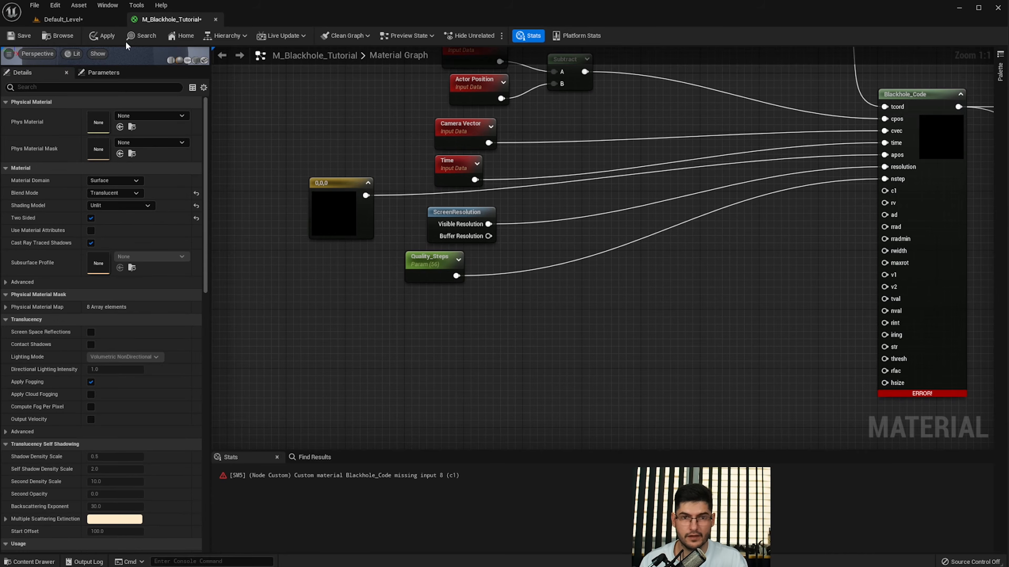
click(105, 36)
click(758, 329)
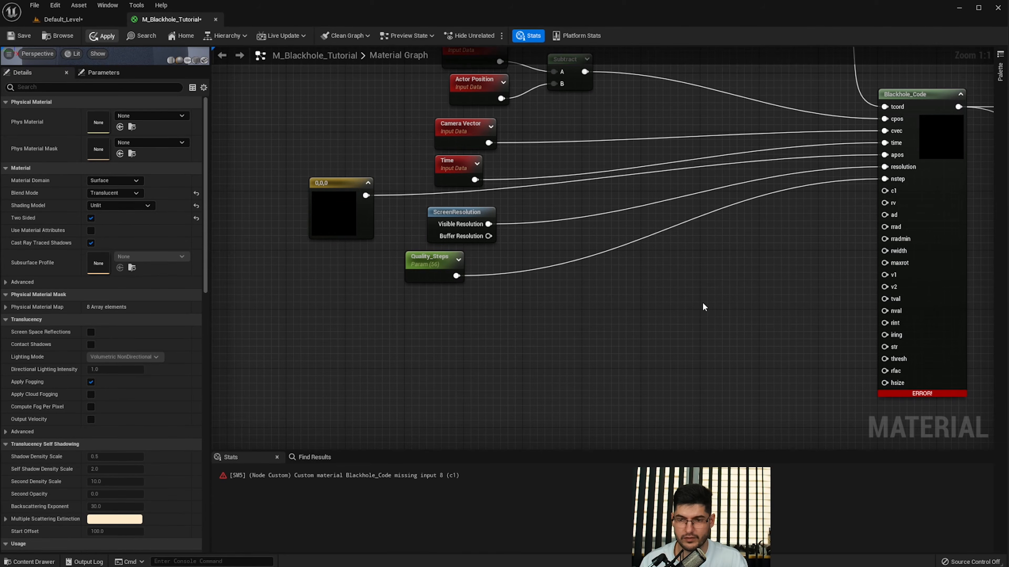
- Move the Quality_Steps node left so it sits below the 0,0,0 constant
click(422, 265)
drag(422, 265, 351, 266)
right_drag(423, 319, 396, 295)
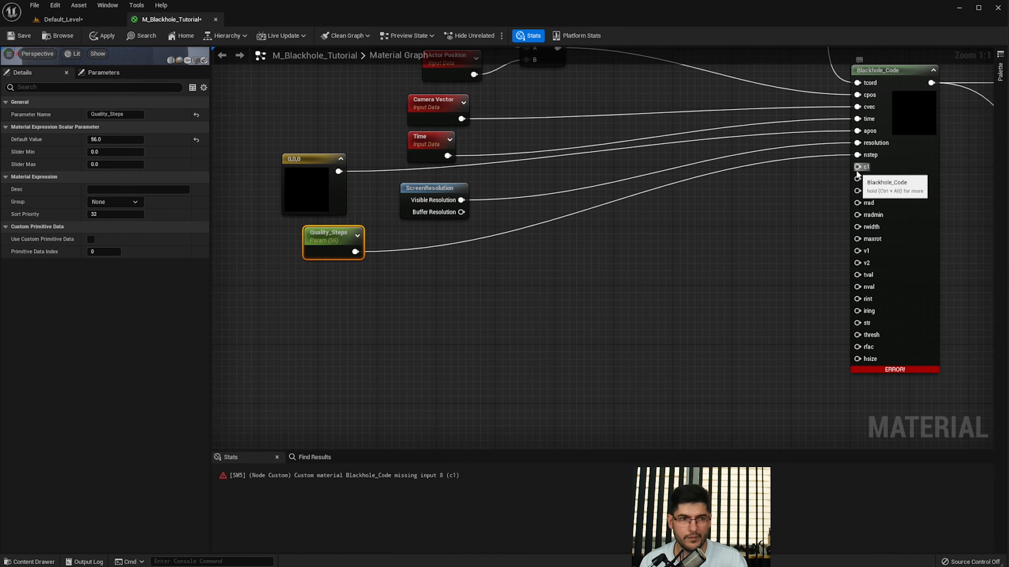
- Add a scalar parameter named Event_Horizon_Size below the Quality_Steps node
drag(857, 166, 422, 303)
click(412, 286)
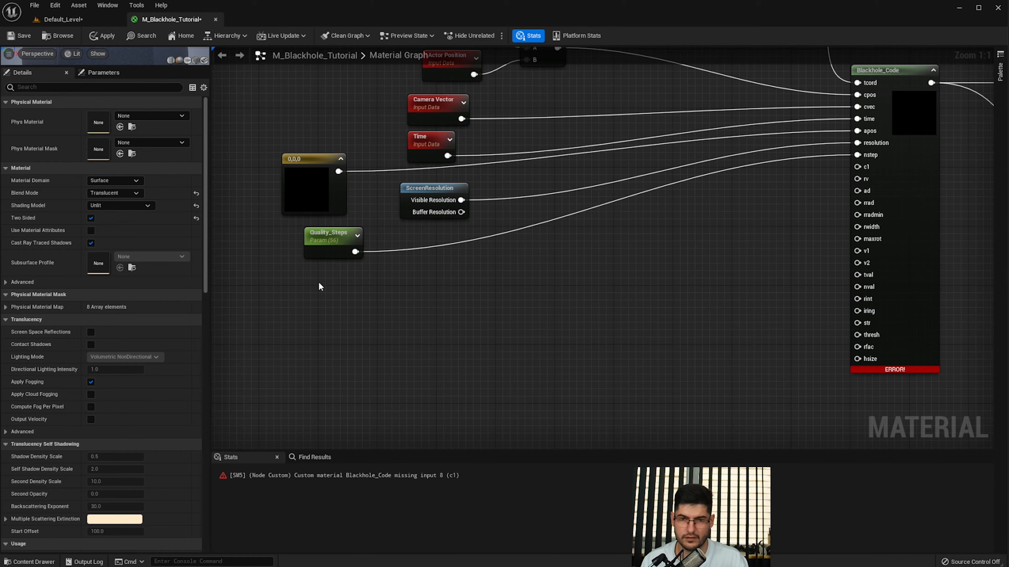
click(316, 293)
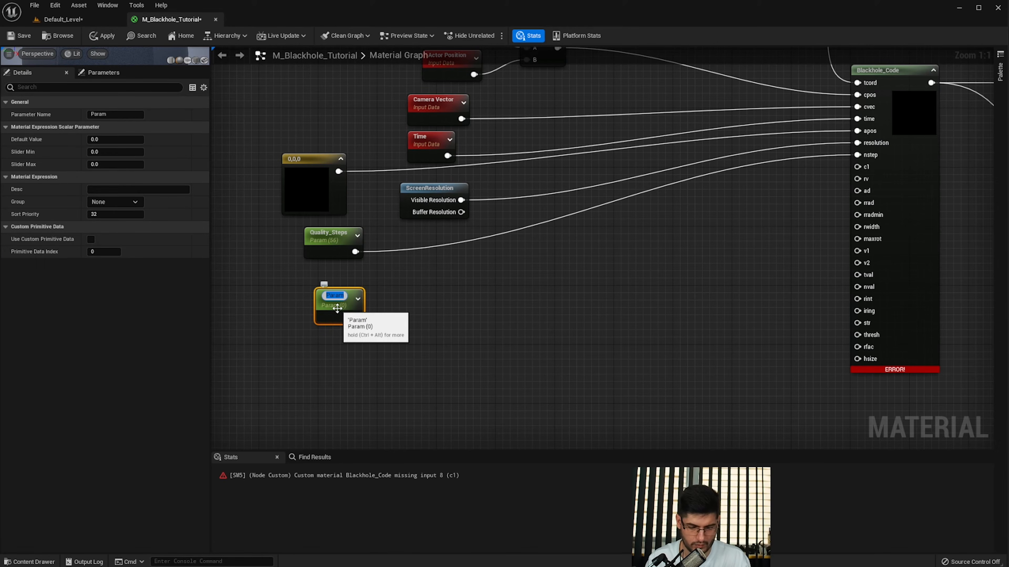
text(Event)
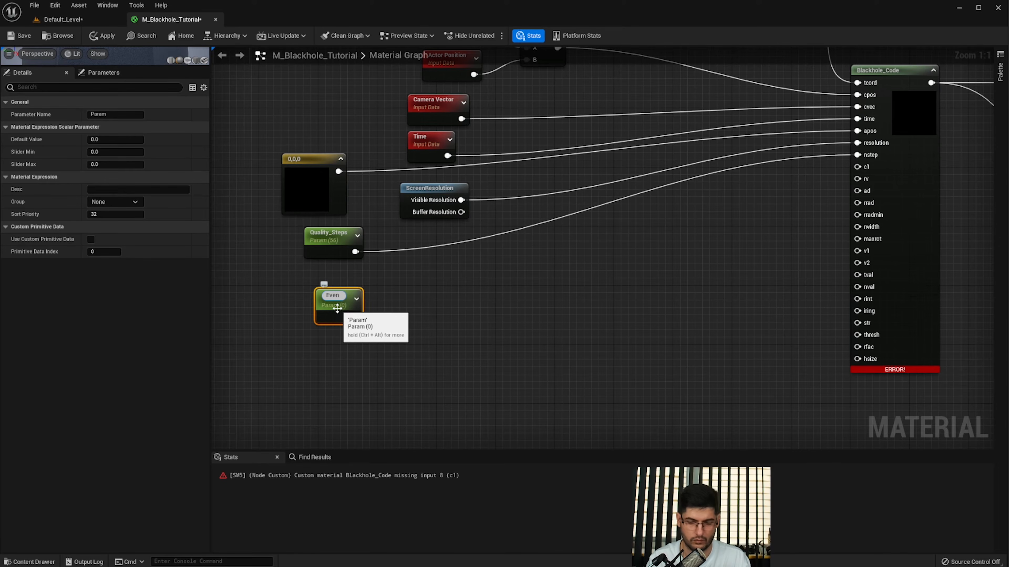
text(_Horizon_Size)
key(Return)
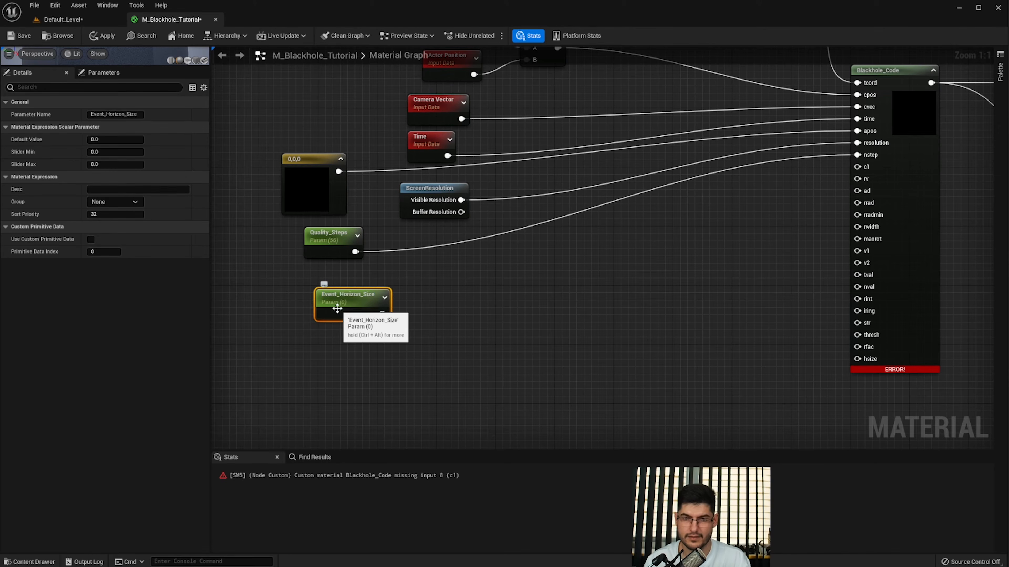
- Assign the Quality_Steps parameter to the Global Settings group
click(336, 274)
click(327, 236)
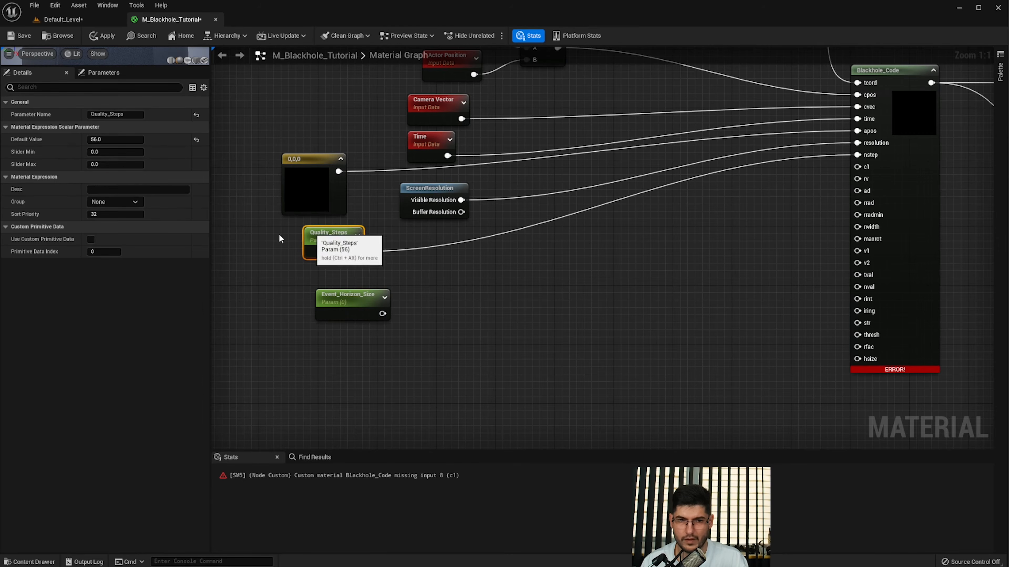
click(119, 202)
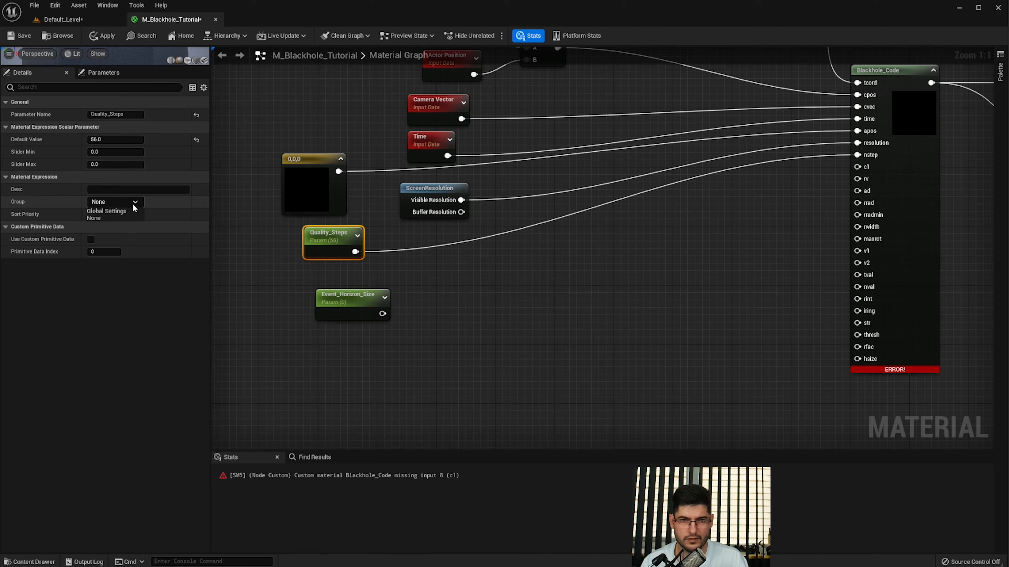
click(118, 211)
- Move Event_Horizon_Size directly under Quality_Steps and put it in a new group named Hole Settings
drag(345, 315, 333, 291)
click(113, 202)
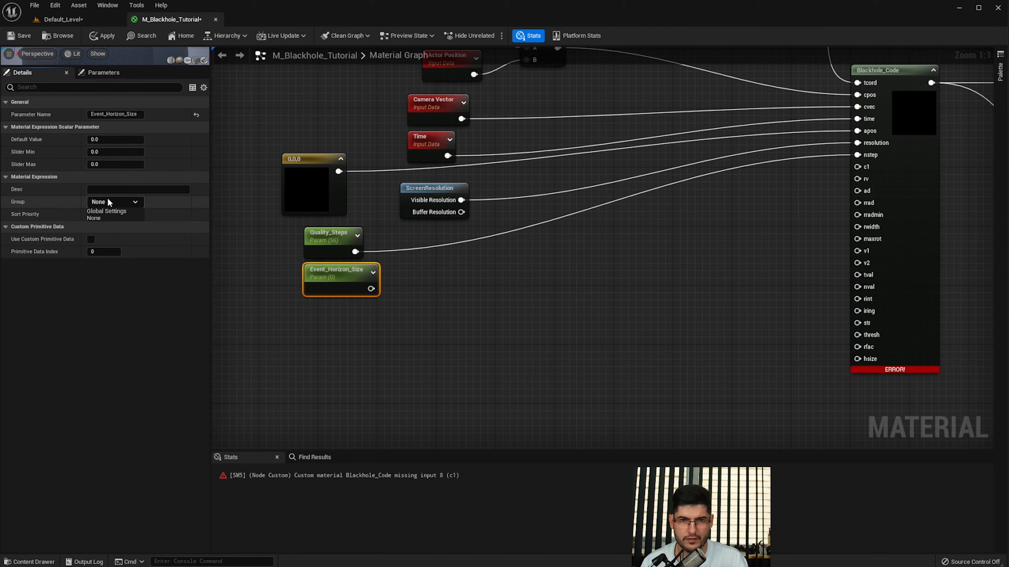
click(113, 200)
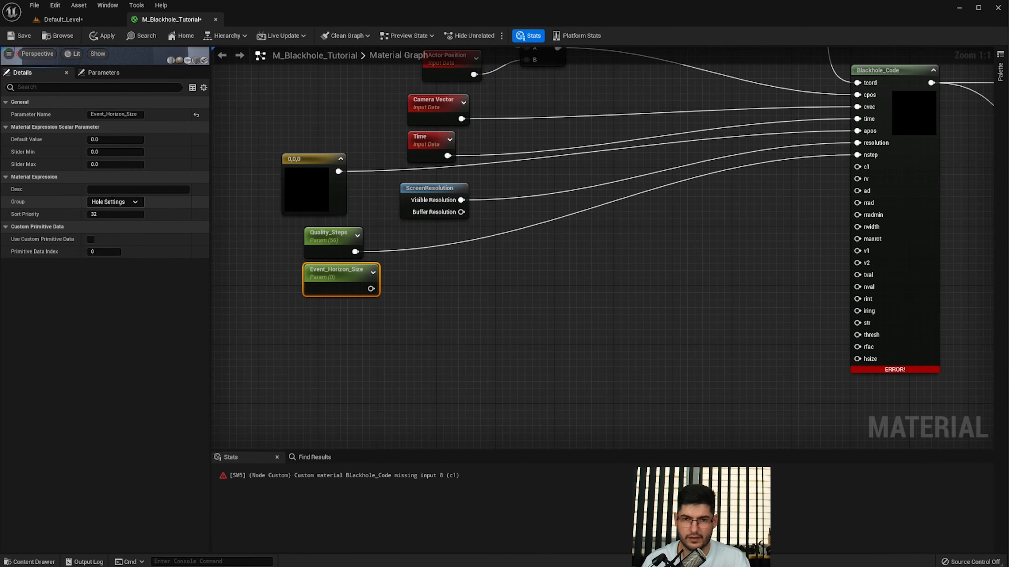
- Connect Event_Horizon_Size to Blackhole_Code's c1 input and set its default value to 1
drag(371, 289, 857, 167)
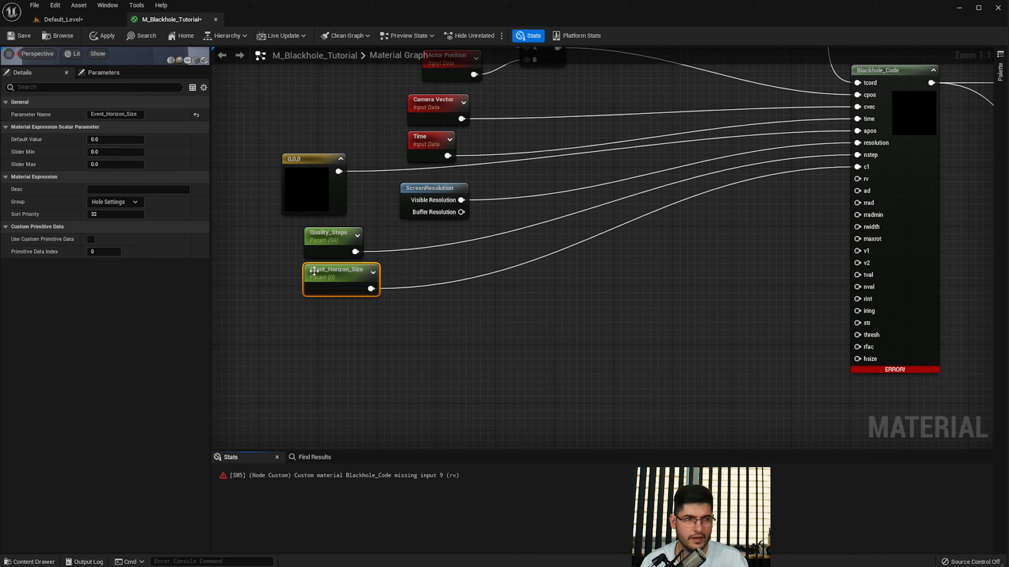
click(120, 138)
text(1)
click(389, 335)
click(349, 272)
click(800, 204)
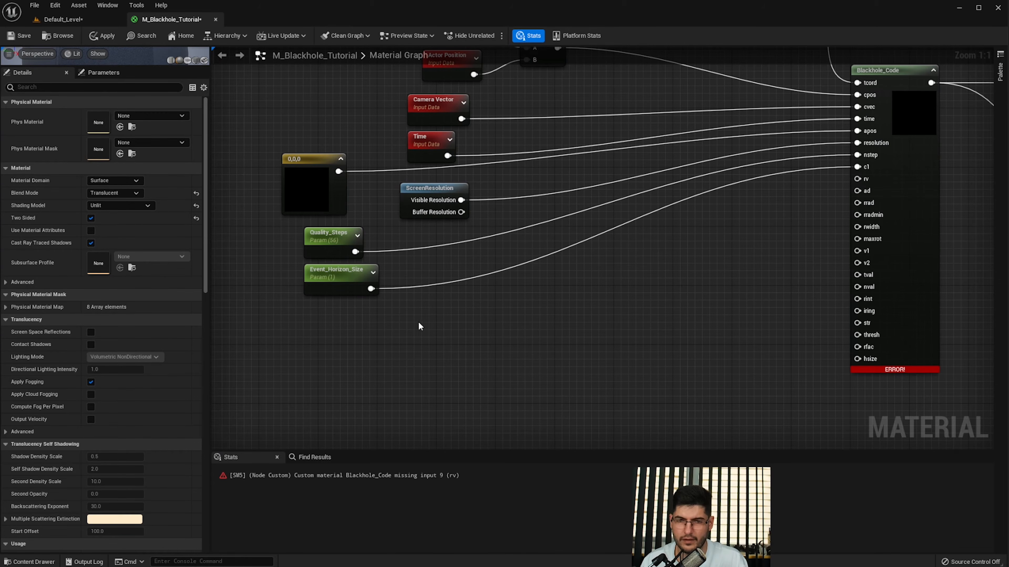
- Add a scalar parameter named rv below Event_Horizon_Size and set its default value to 1
click(305, 323)
text(rv)
key(Return)
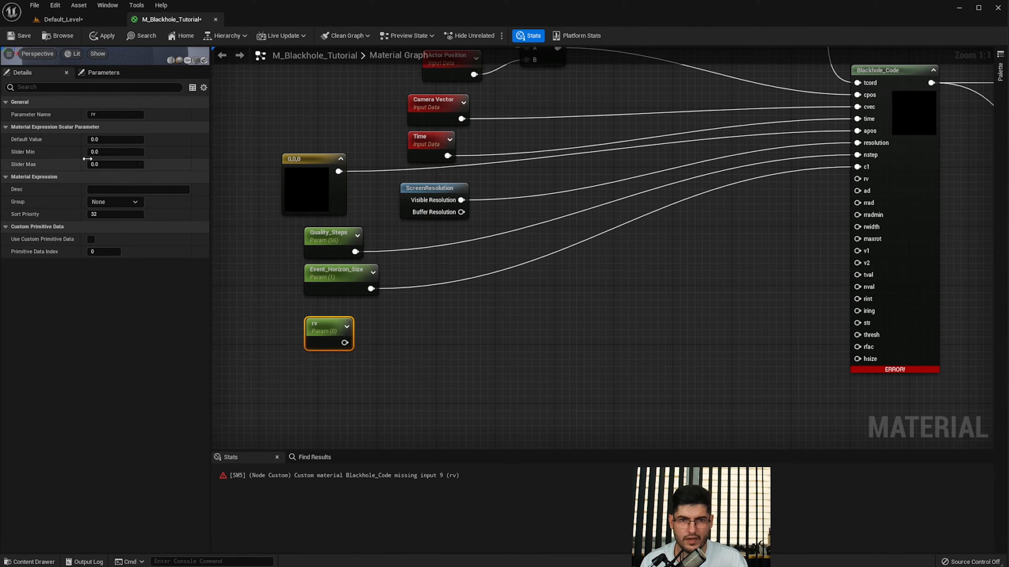
click(94, 139)
text(1)
- Connect the rv parameter to Blackhole_Code's rv input and apply the material changes despite the compilation errors
drag(342, 349, 857, 178)
click(900, 165)
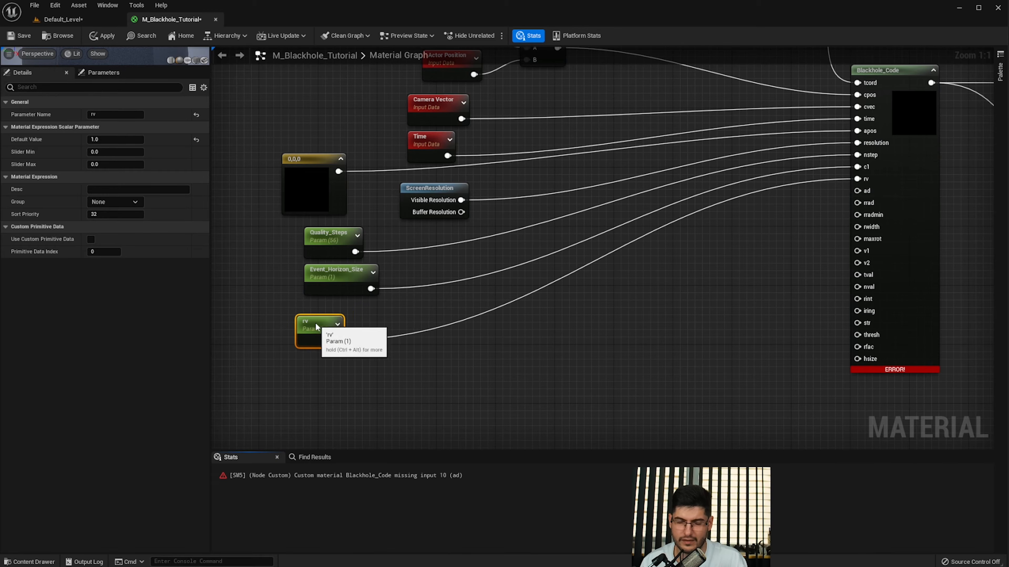
drag(327, 320, 335, 320)
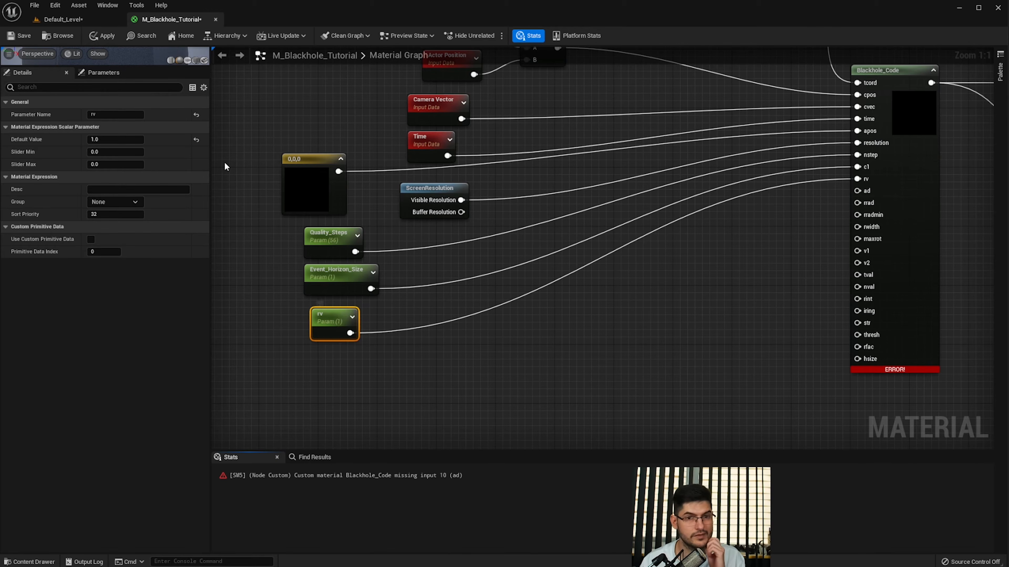
click(107, 40)
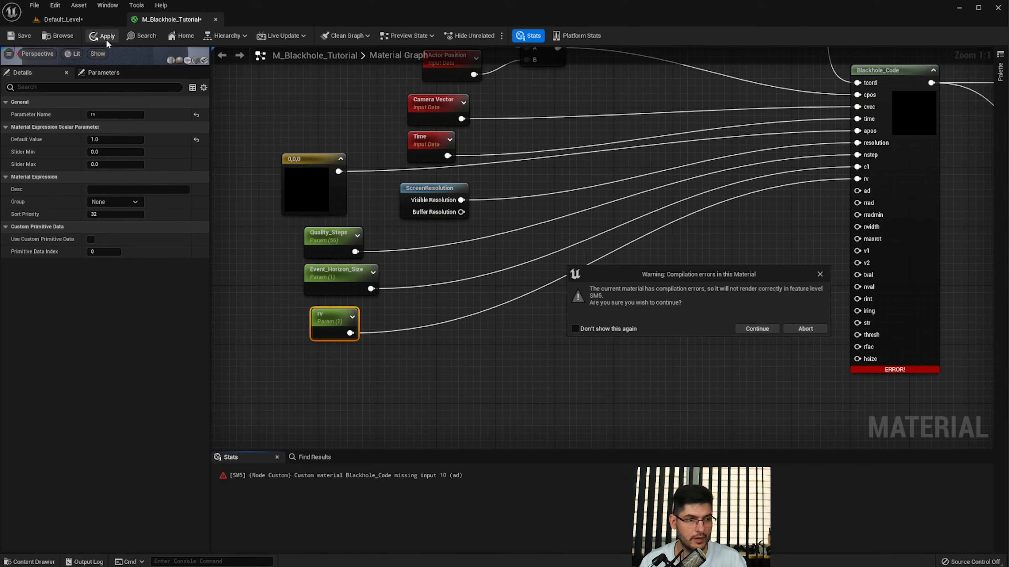
click(755, 330)
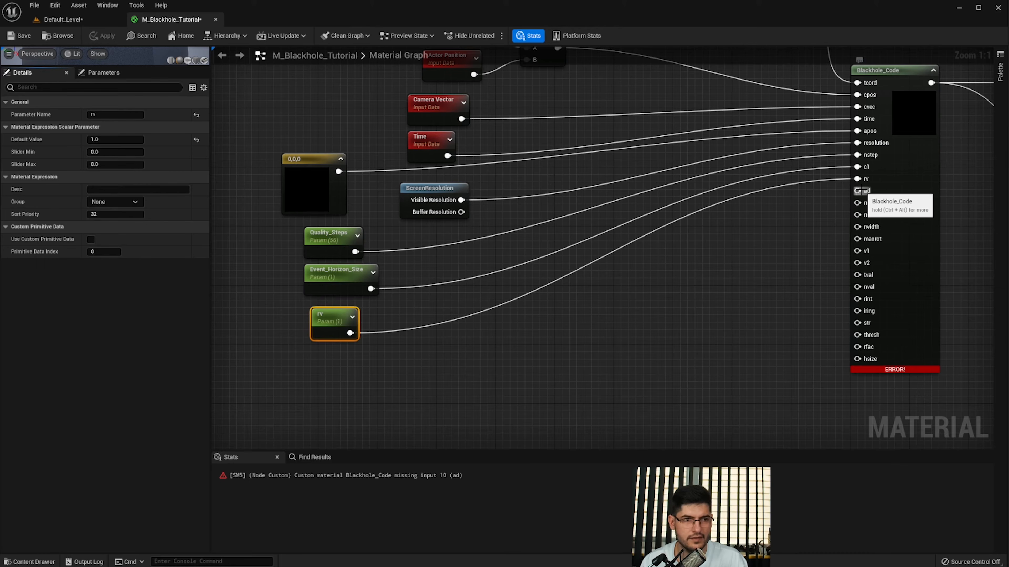
- Add a Texture Sample node, convert it to a Texture Object and place it below the rv parameter
right_drag(411, 362, 397, 323)
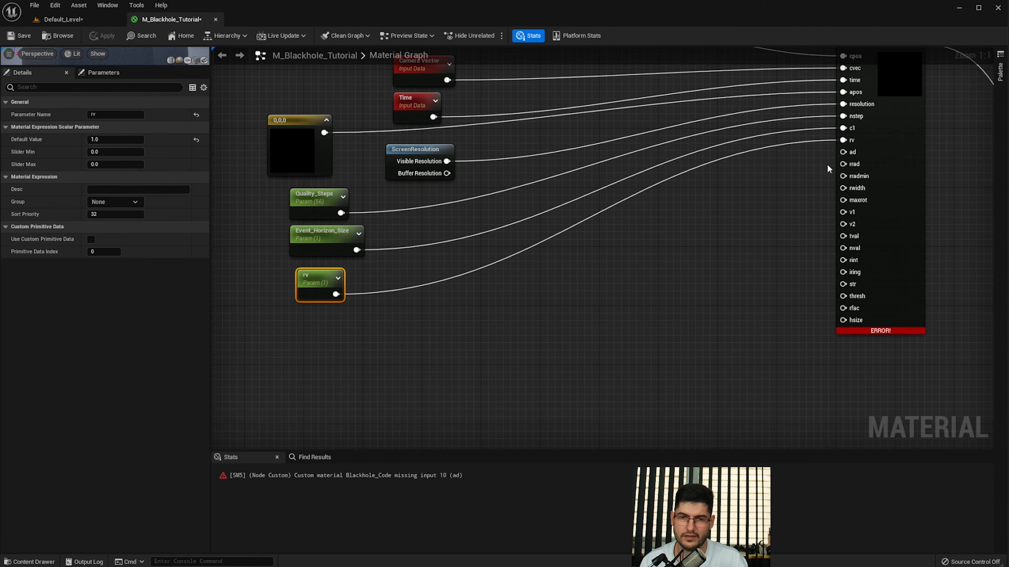
right_click(309, 357)
text(tet)
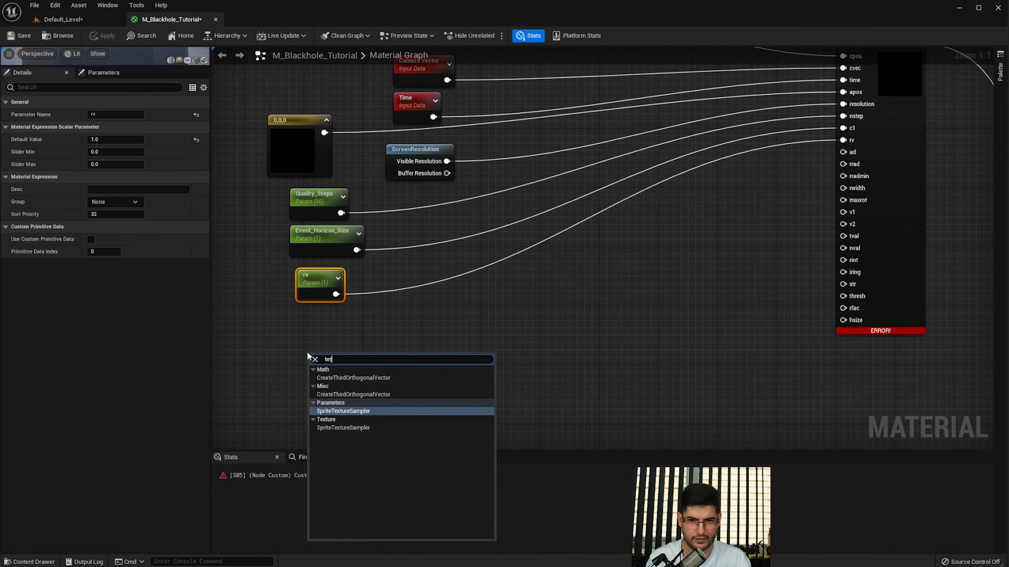
key(BackSpace)
text(xture)
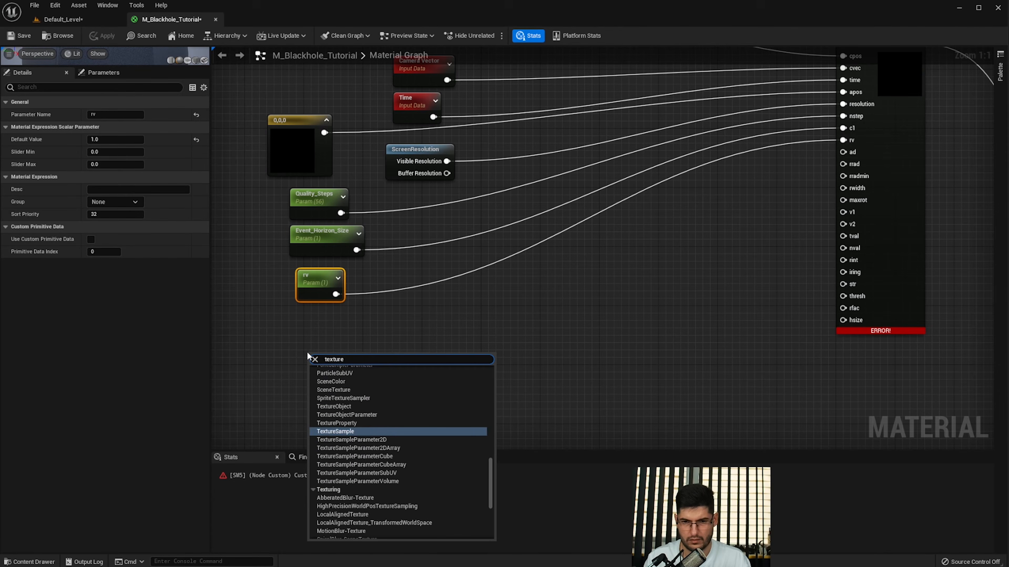
key(Return)
right_click(346, 360)
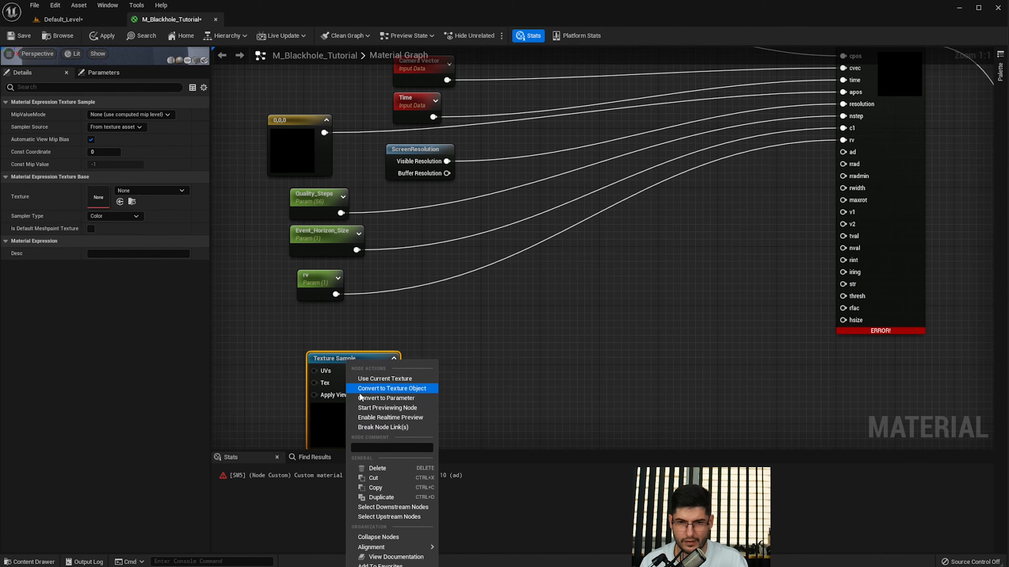
click(374, 392)
drag(327, 361, 319, 345)
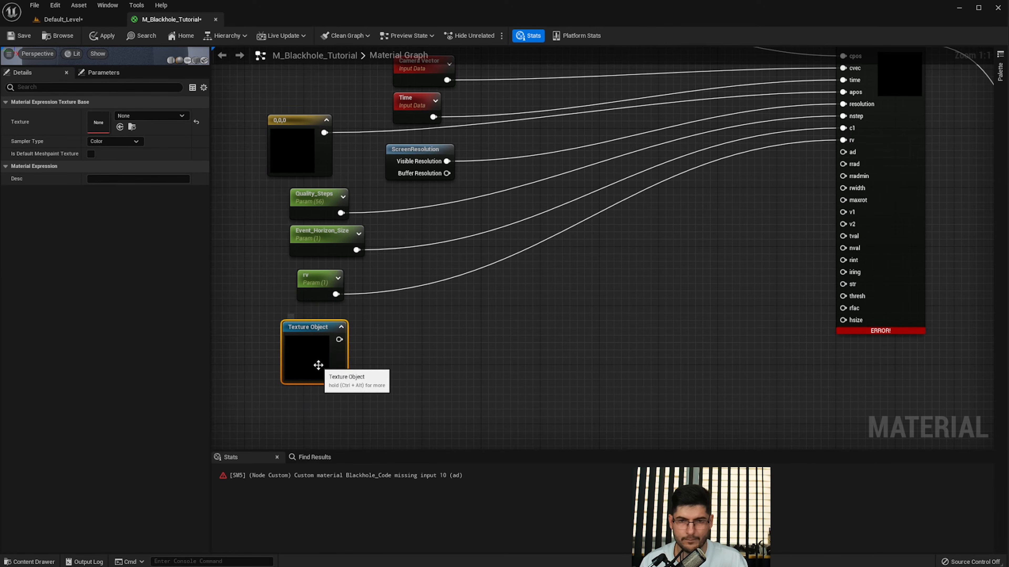
- Assign DefaultTexture to the Texture Object and connect it to Blackhole_Code's ad input
click(144, 118)
text(default)
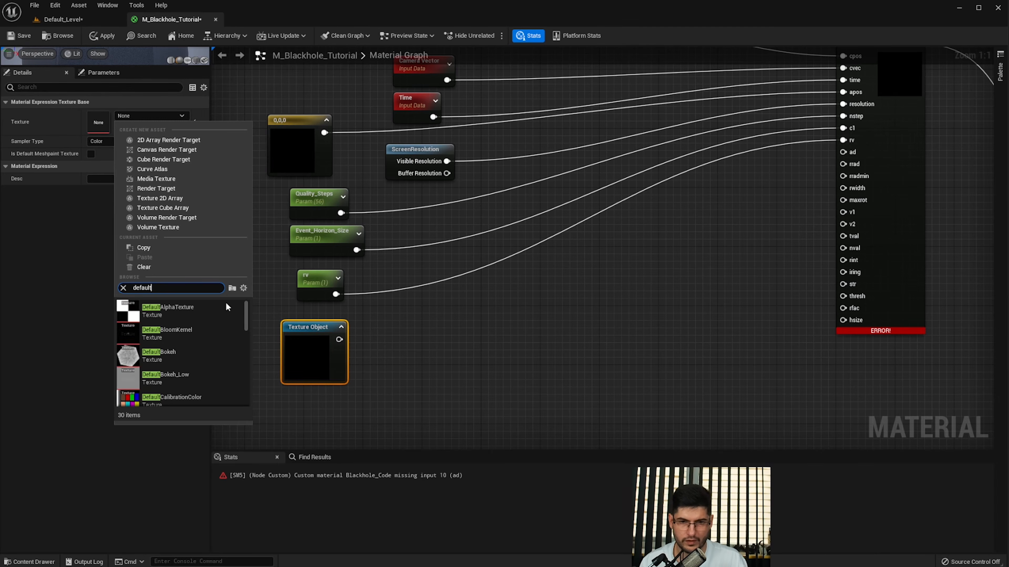
scroll(152, 384, down, 2)
scroll(153, 384, down, 5)
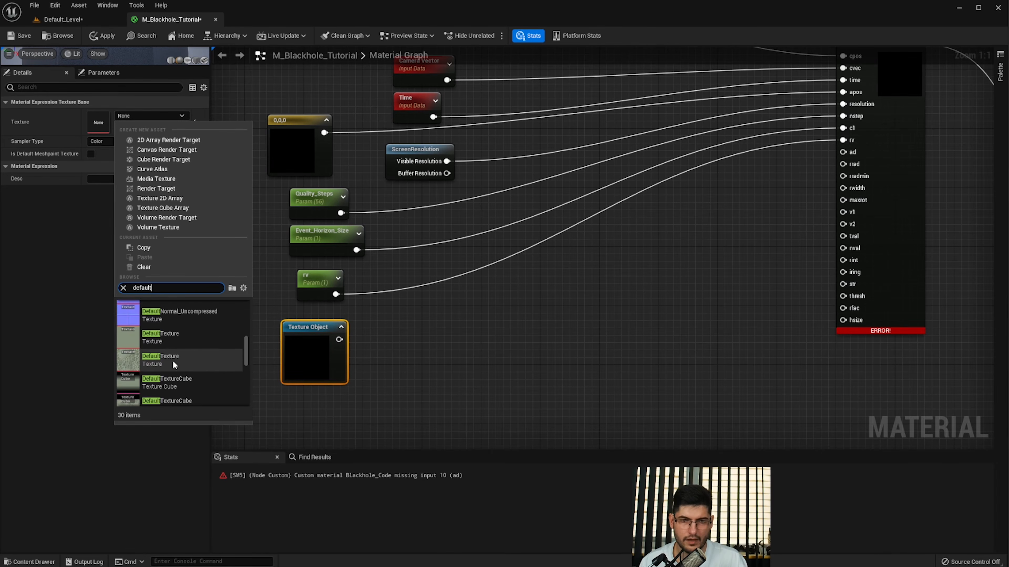
click(148, 367)
drag(339, 339, 852, 153)
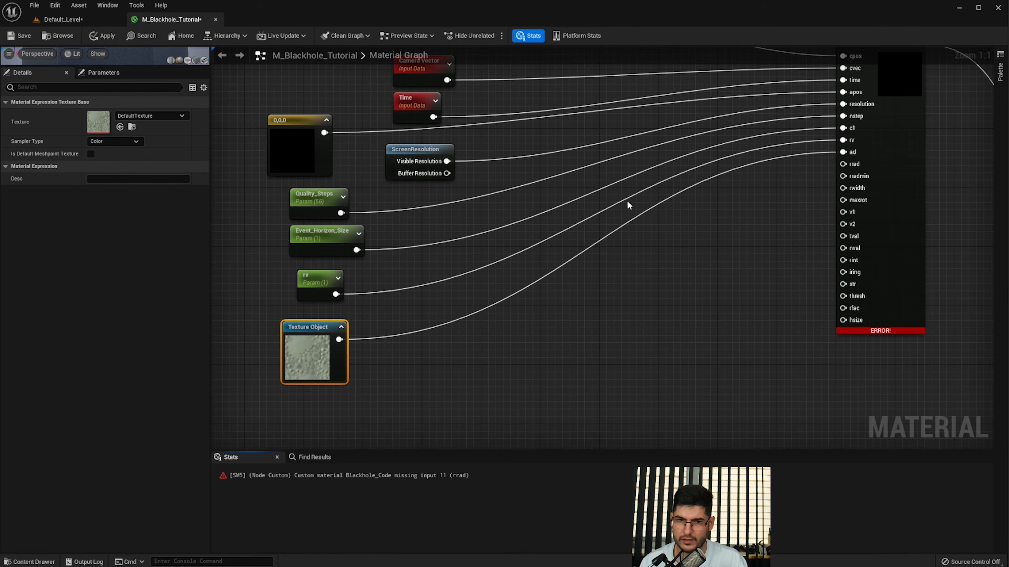
- Move all the nodes feeding Blackhole_Code together up and to the left to free space beside its remaining inputs
scroll(491, 233, down, 5)
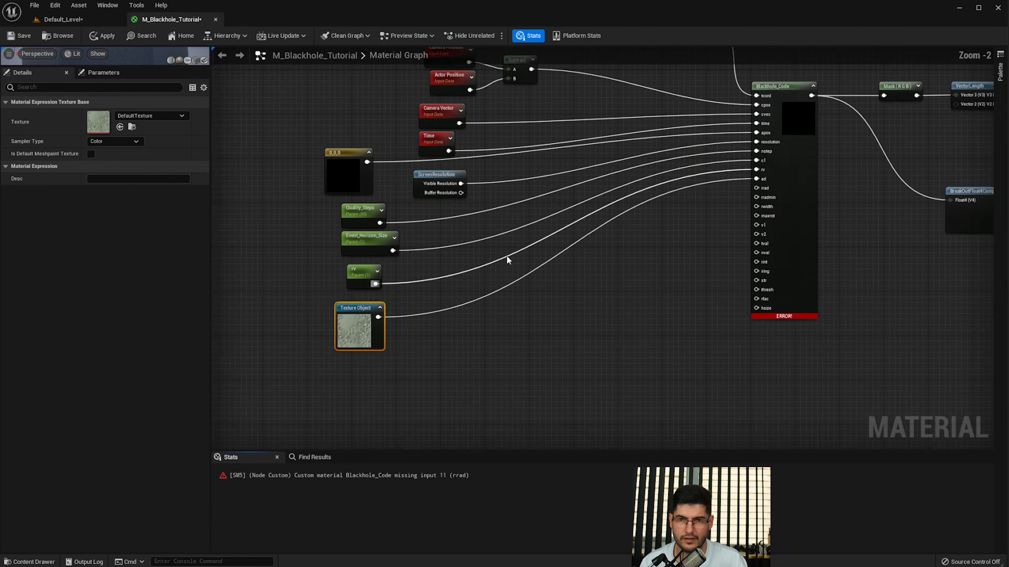
drag(626, 127, 347, 404)
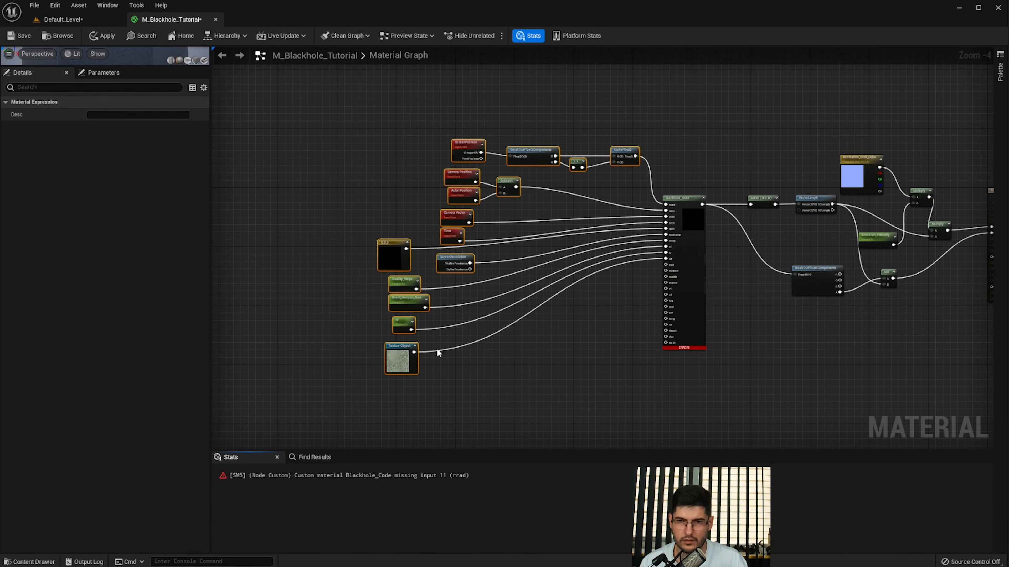
right_drag(461, 255, 456, 348)
drag(527, 254, 448, 87)
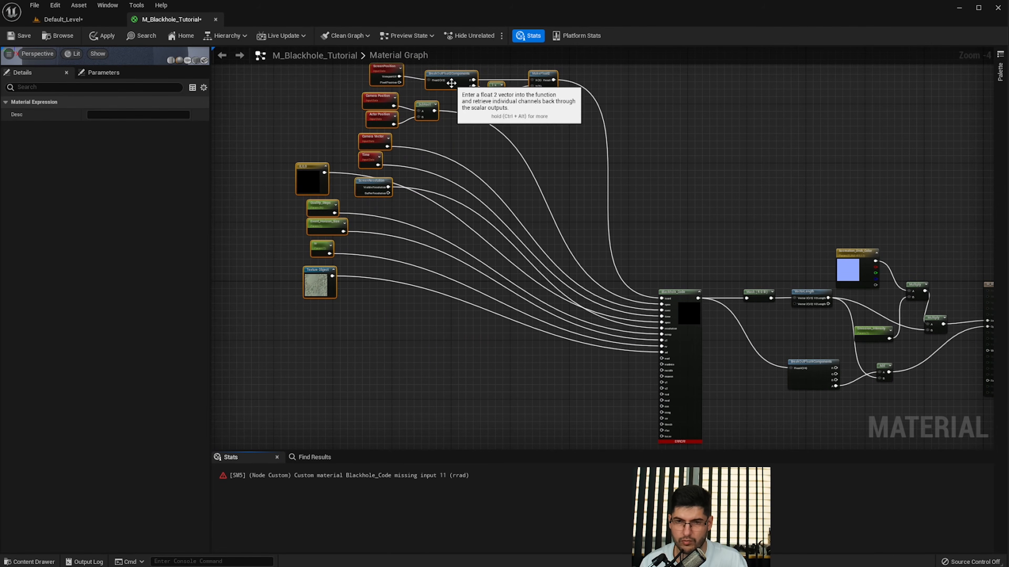
drag(310, 283, 344, 242)
right_drag(547, 347, 508, 186)
scroll(629, 264, up, 4)
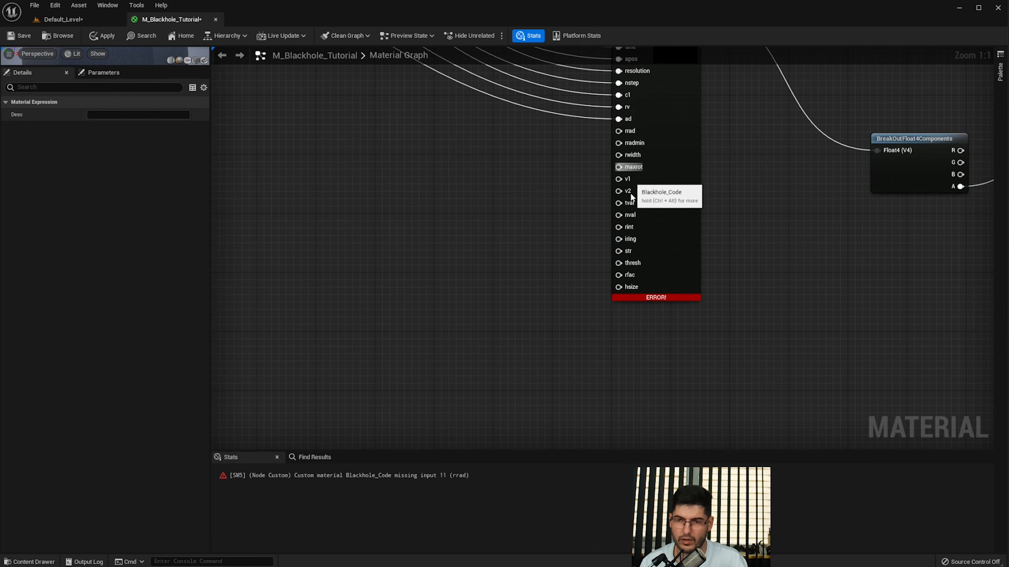
click(544, 239)
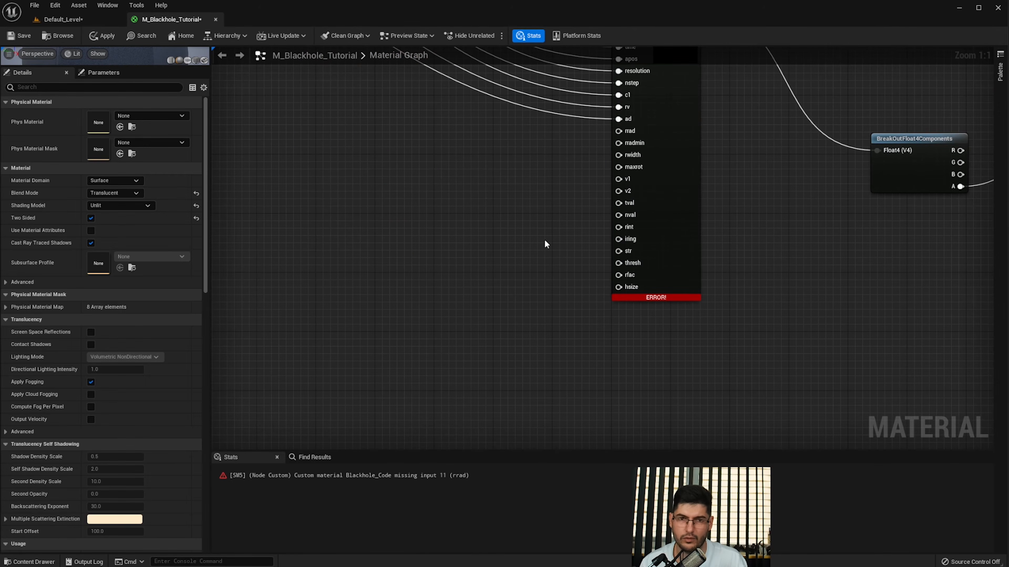
- Add a scalar parameter named rrad and connect it to Blackhole_Code's rrad input
right_drag(541, 241, 586, 275)
right_drag(621, 180, 648, 198)
key(s)
click(489, 191)
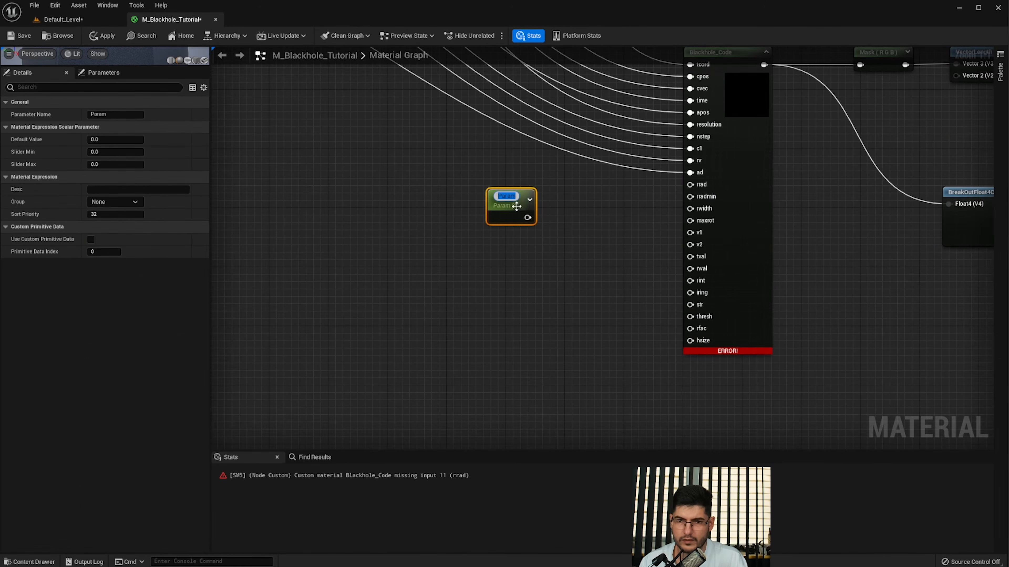
text(rra)
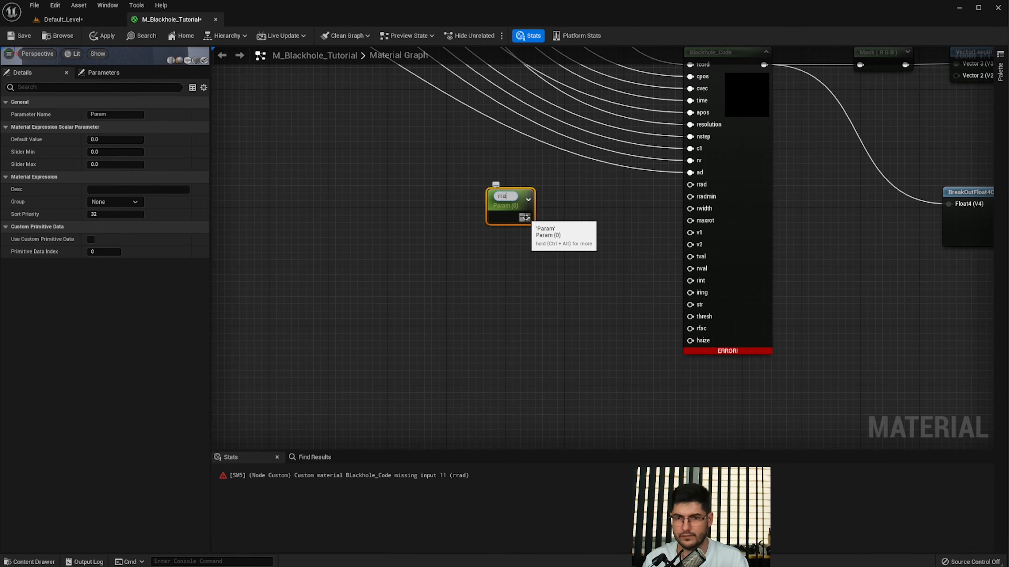
text(d)
key(Return)
drag(525, 215, 690, 184)
- Set rrad's default value to 2 and move its node up and left, farther from Blackhole_Code
right_drag(489, 214, 511, 243)
click(140, 139)
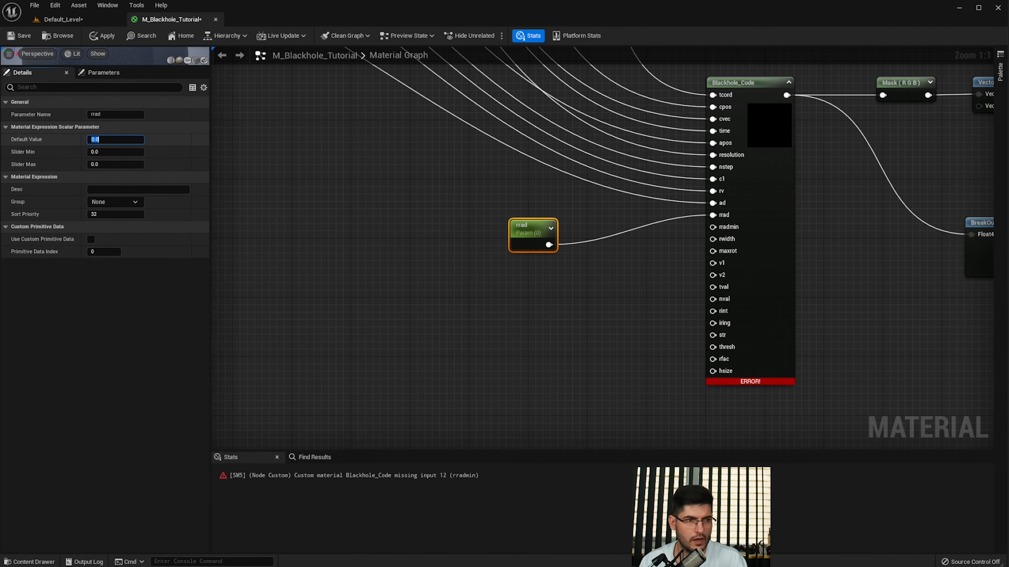
text(1)
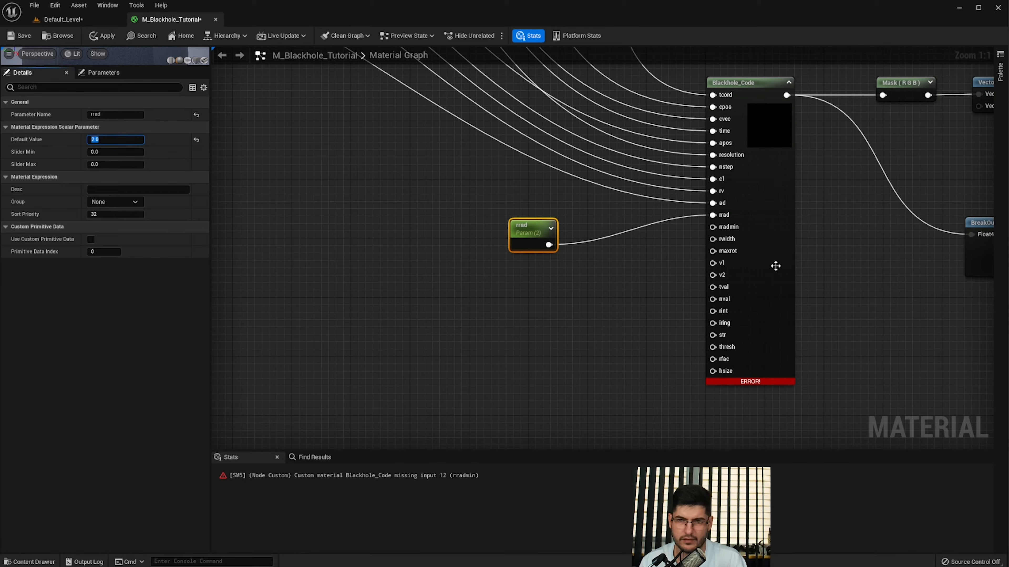
drag(536, 230, 311, 139)
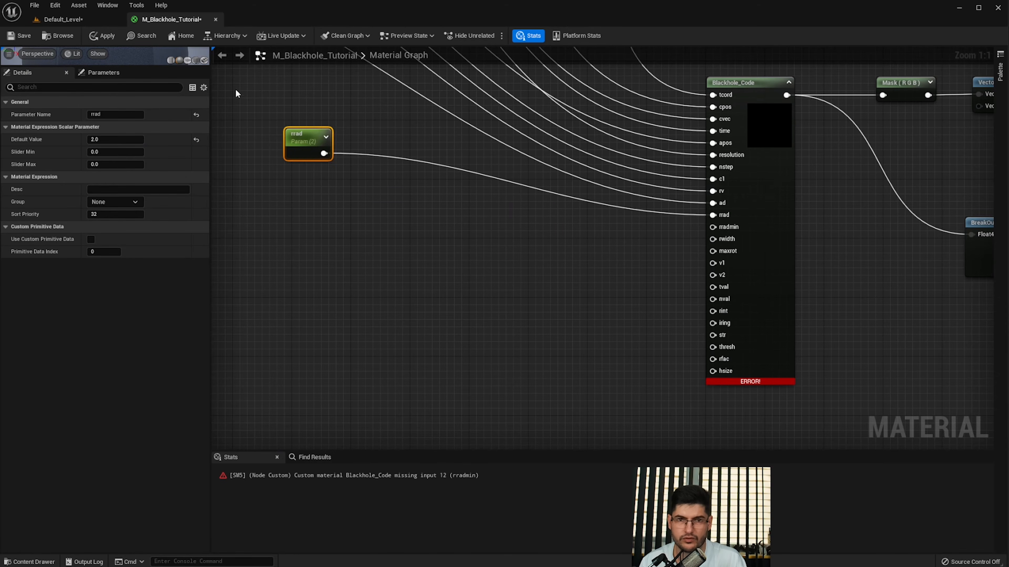
- Add a scalar parameter named Ring_Radius with a default value of 1 and connect it to Blackhole_Code's rradmin input
right_drag(351, 238, 389, 220)
click(370, 173)
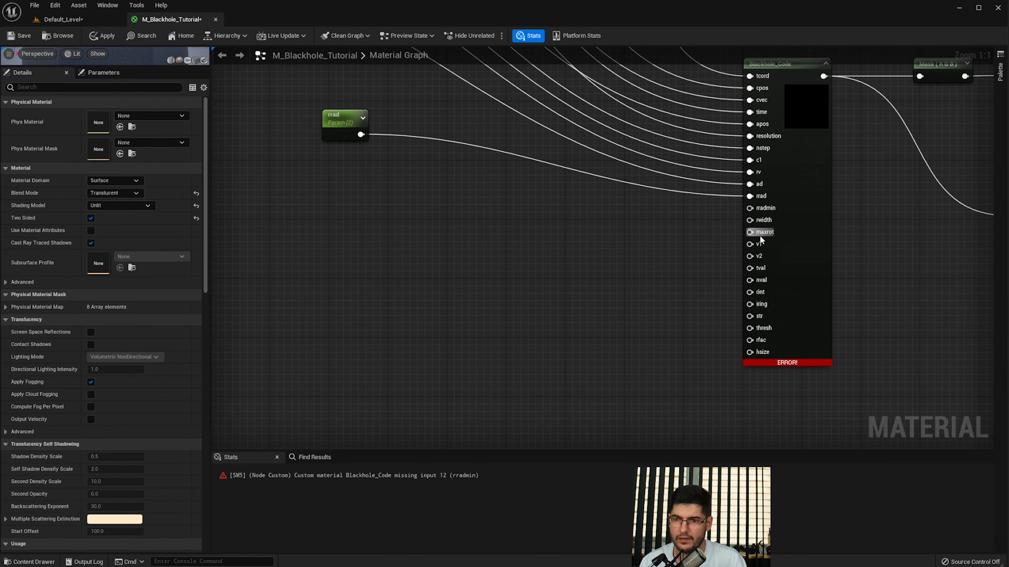
click(434, 205)
text(Rin)
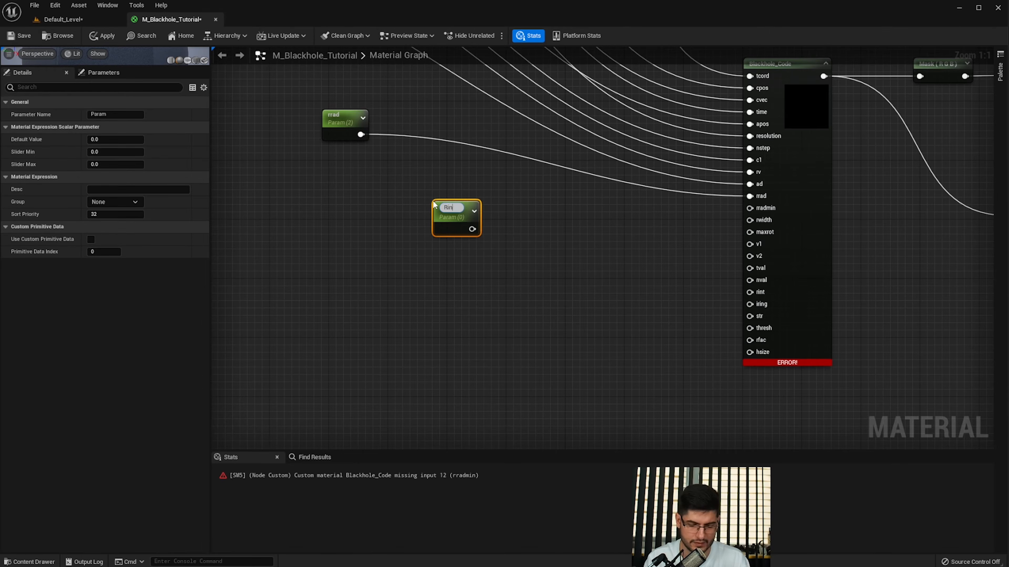
text(g_Rado9ui)
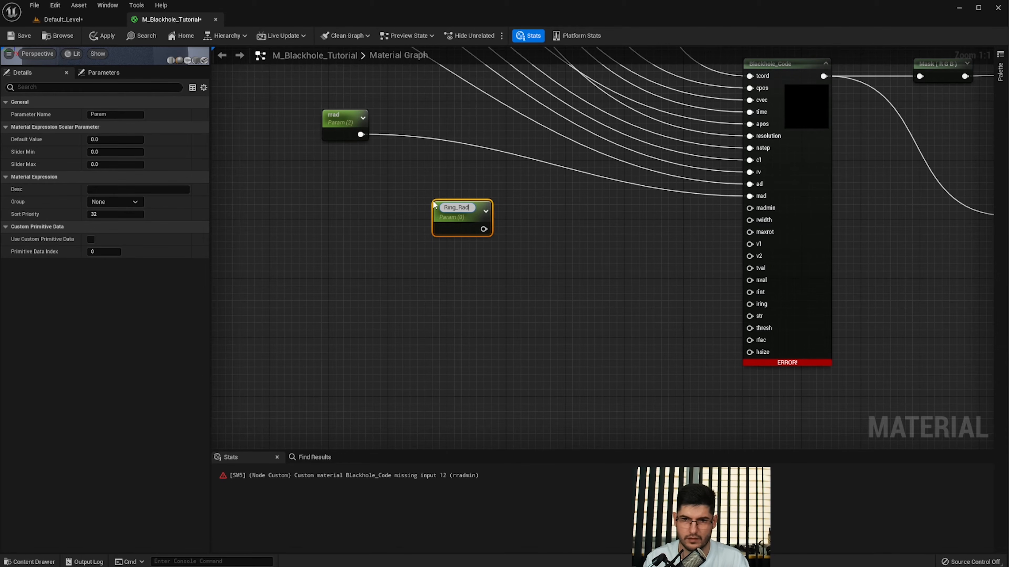
key(BackSpace)
key(BackSpace)
key(BackSpace)
key(BackSpace)
text(ius)
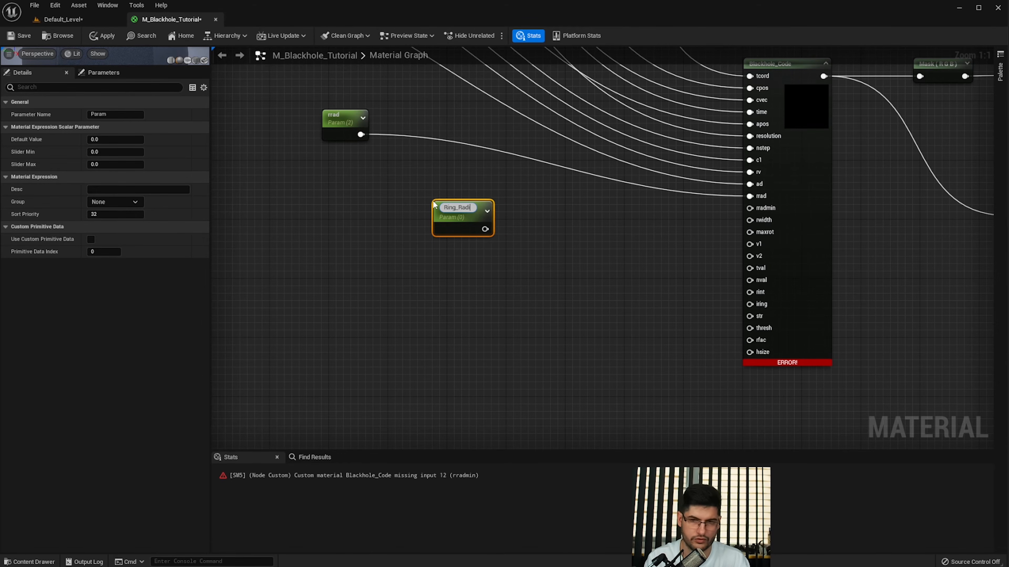
key(Return)
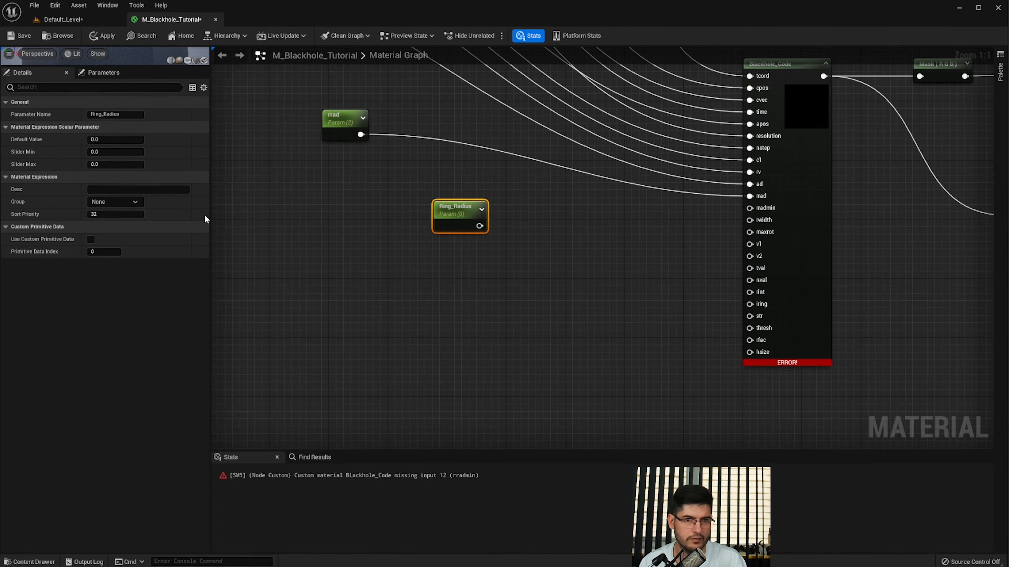
click(412, 260)
drag(479, 226, 749, 208)
- Apply the material despite its compilation errors and move the Ring_Radius node directly below rrad
click(102, 36)
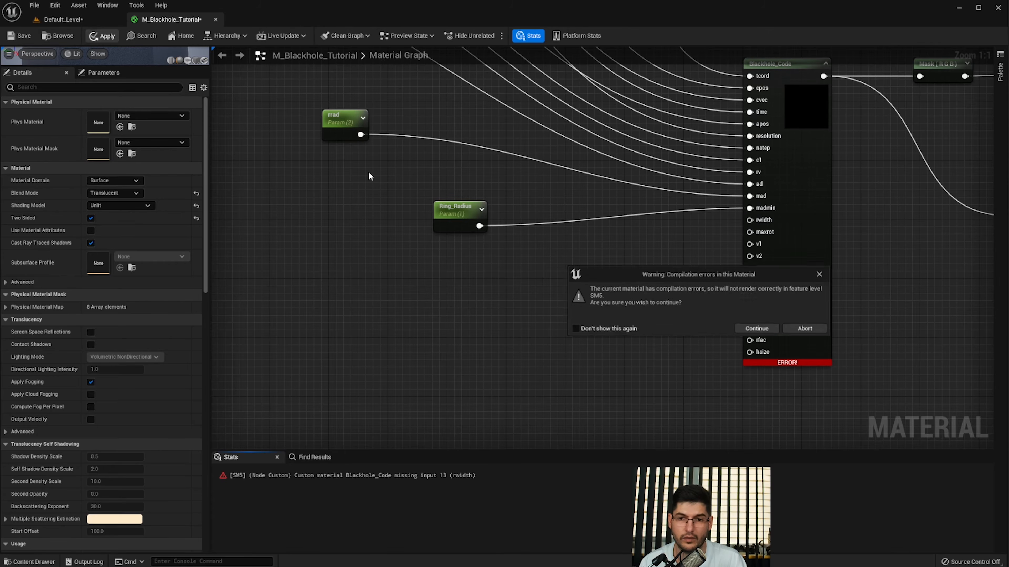
click(757, 329)
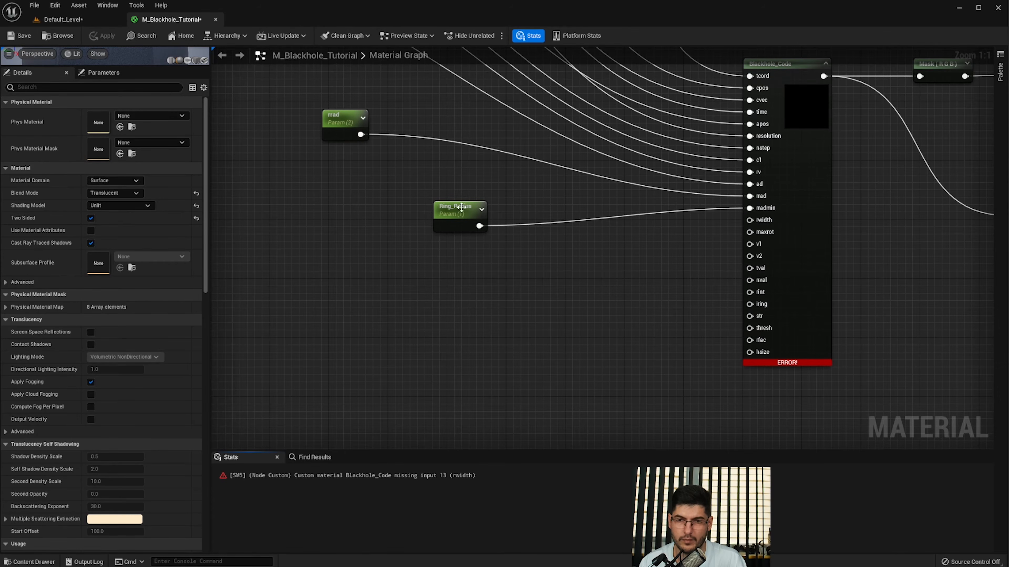
drag(456, 214, 336, 174)
- Add a scalar parameter named Texture_Stretch below Ring_Radius
right_drag(374, 269, 401, 251)
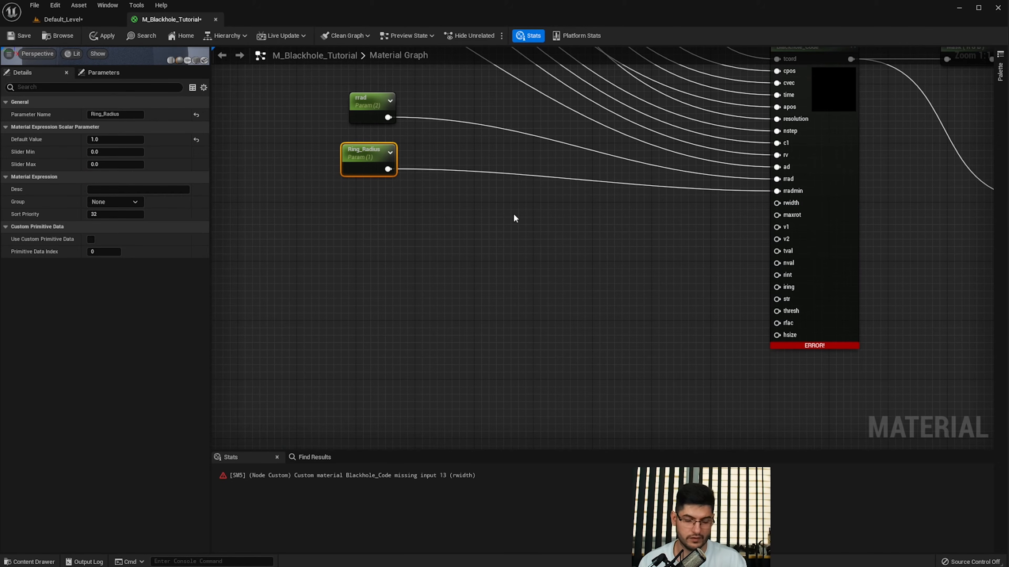
click(375, 237)
text(ss)
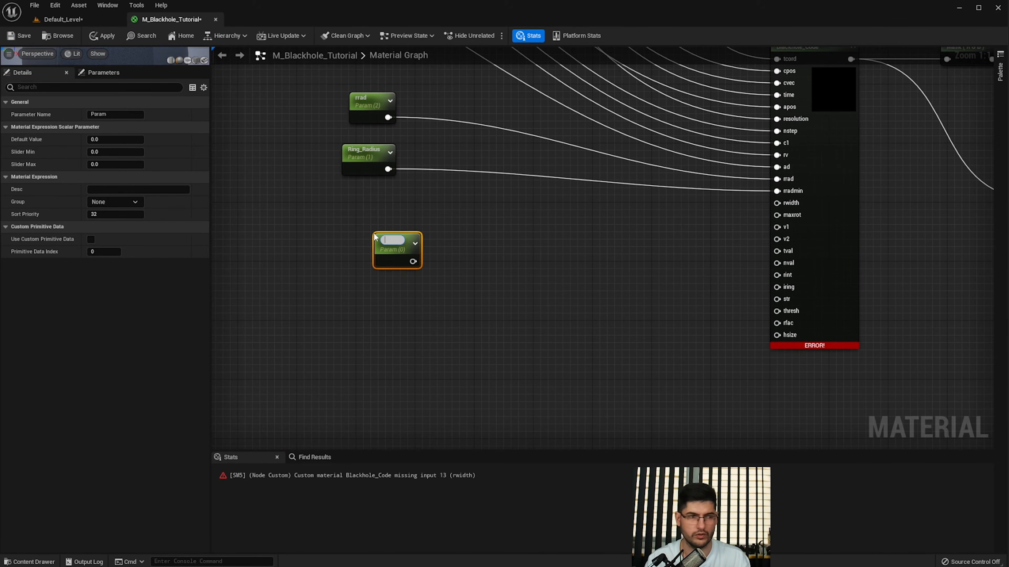
text(xture_Stretch)
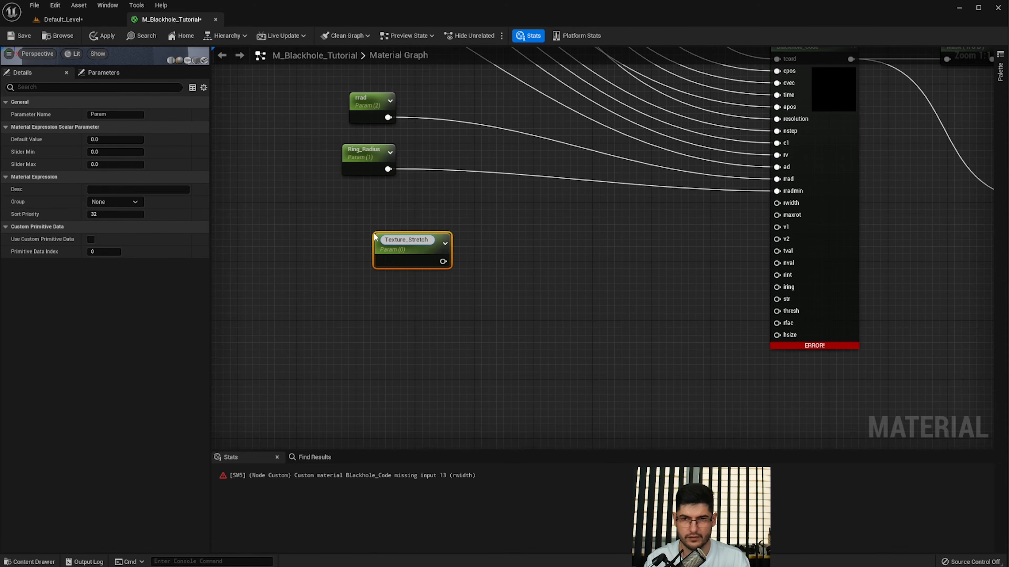
key(Return)
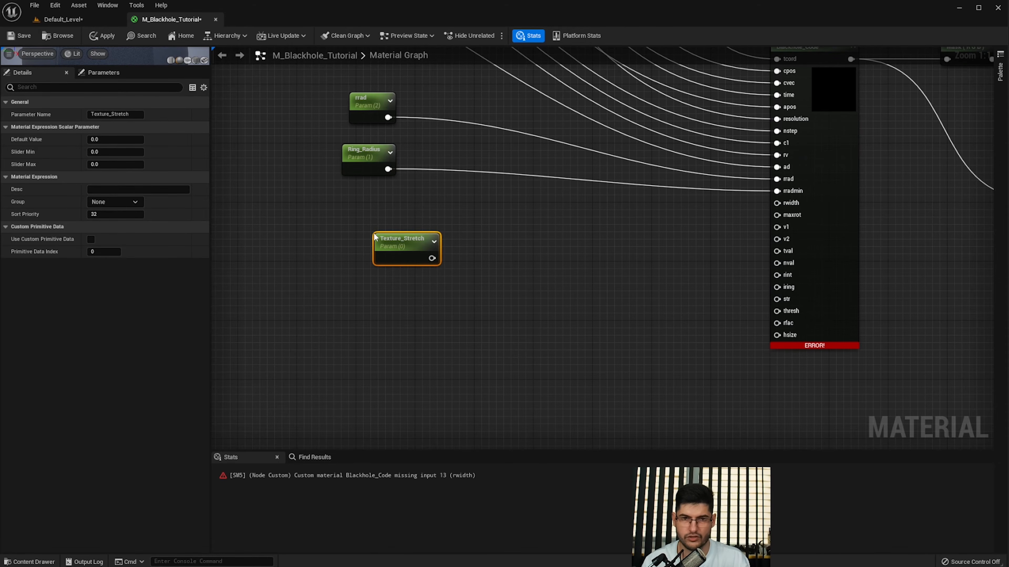
- Set Texture_Stretch's default value to 100 and connect it to Blackhole_Code's rwidth input, placing its node close under Ring_Radius
click(118, 139)
text(10)
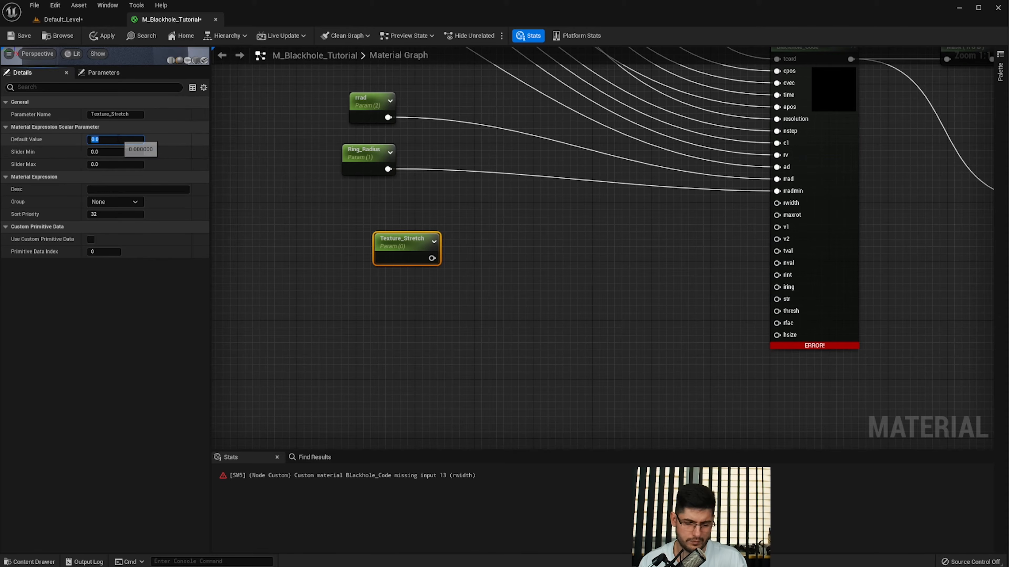
text(0)
key(Return)
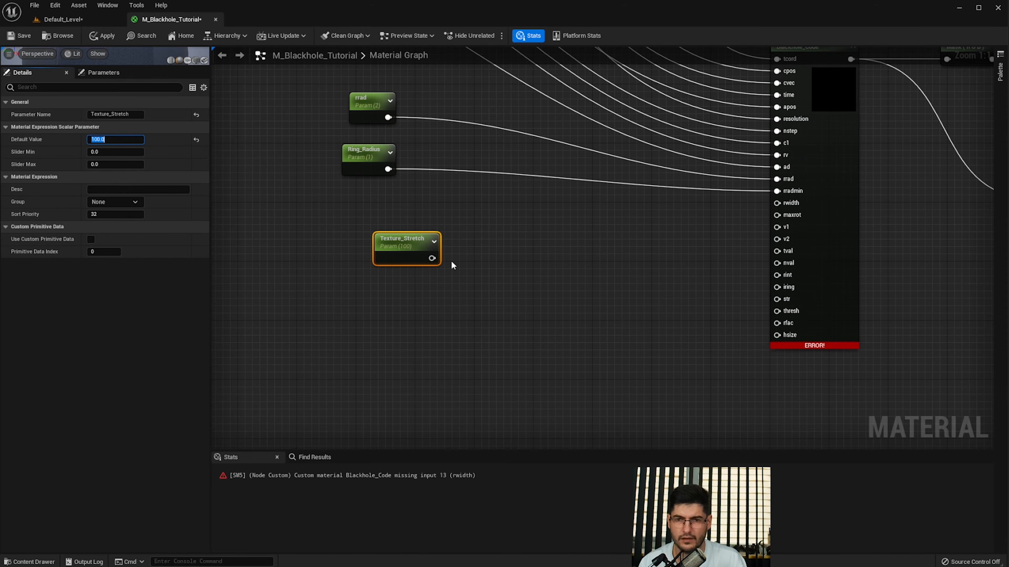
drag(431, 259, 777, 202)
drag(403, 235, 355, 191)
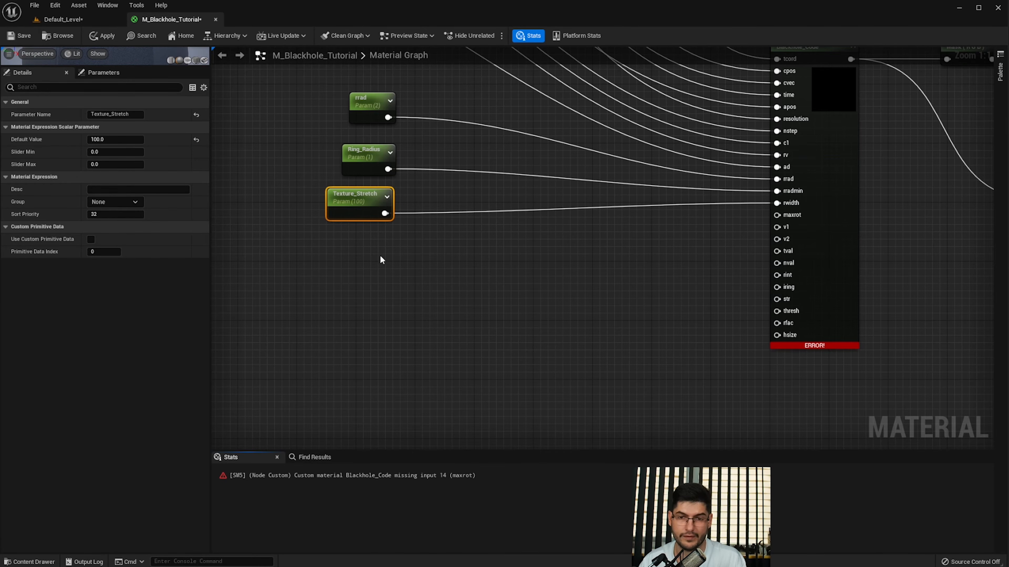
- Add a scalar parameter named maxrot below Texture_Stretch and connect it to Blackhole_Code's maxrot input
click(340, 246)
text(m)
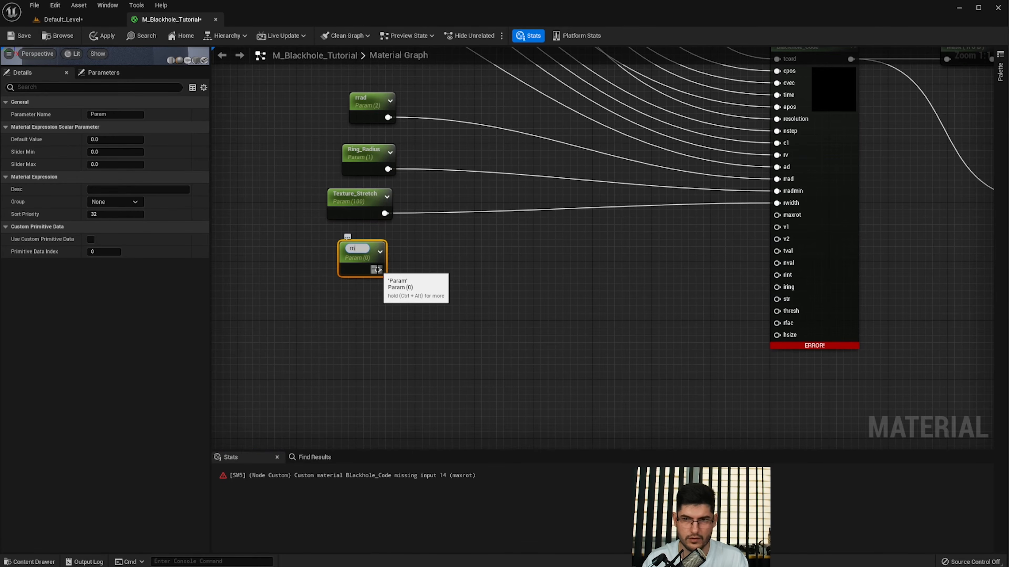
text(axrot)
key(Return)
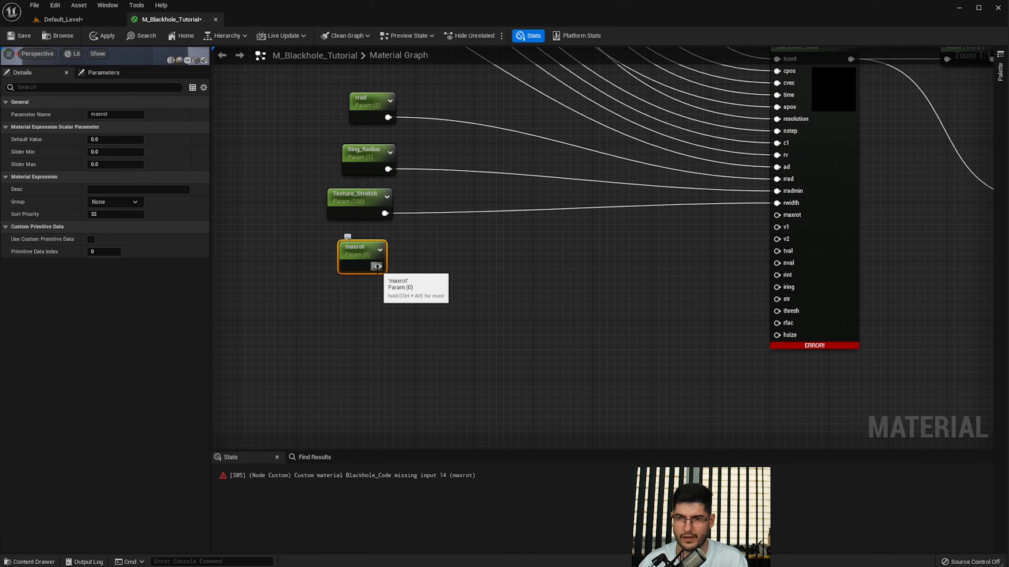
drag(377, 267, 776, 215)
drag(367, 258, 356, 248)
click(374, 324)
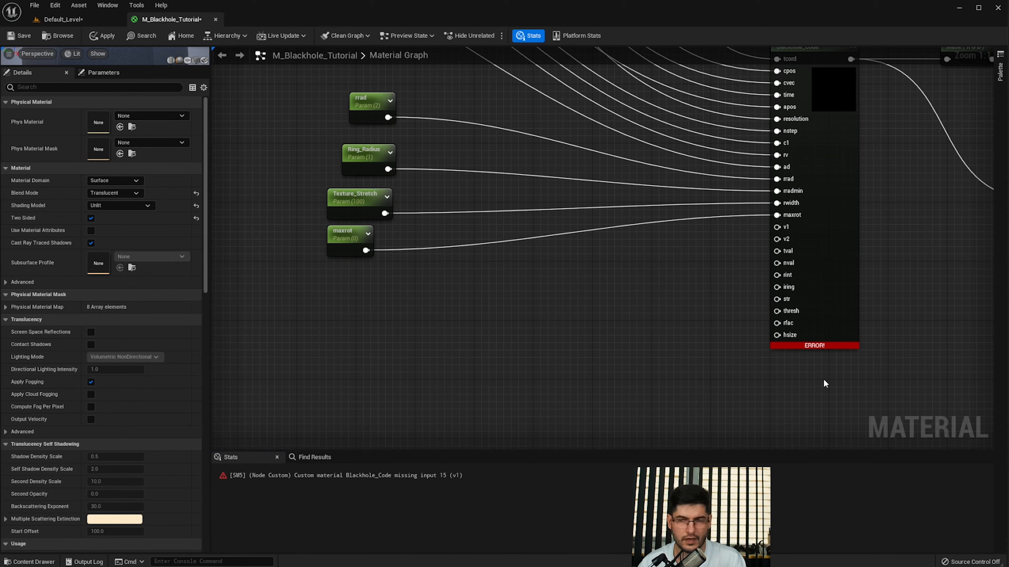
- Examine the color parameter and the nodes between Blackhole_Code and the material output
right_drag(774, 289, 336, 338)
scroll(336, 338, down, 3)
scroll(774, 187, up, 2)
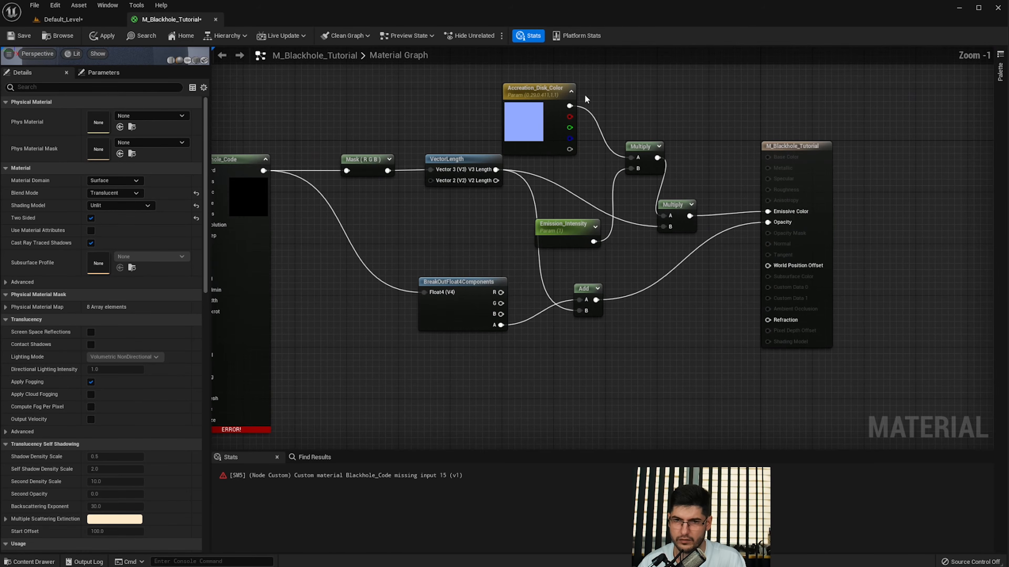
click(509, 124)
right_drag(408, 227, 535, 162)
right_drag(238, 271, 632, 206)
scroll(369, 258, up, 1)
right_drag(360, 251, 405, 256)
- Add two Constant3Vector nodes below the maxrot parameter
click(400, 251)
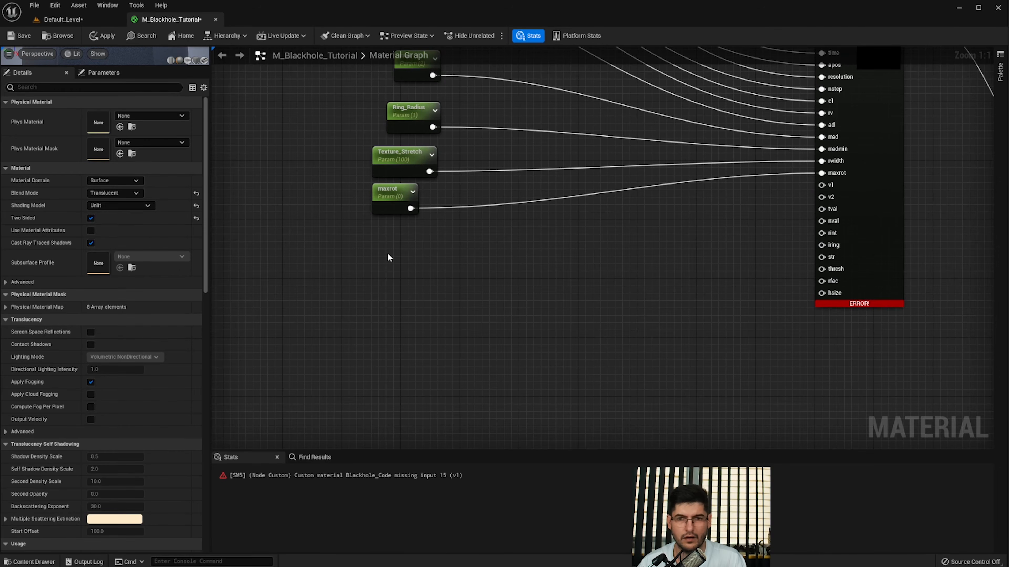
click(388, 251)
click(390, 335)
- Set the upper Constant3Vector's color to light blue (0.214, 0.545, 1)
click(406, 288)
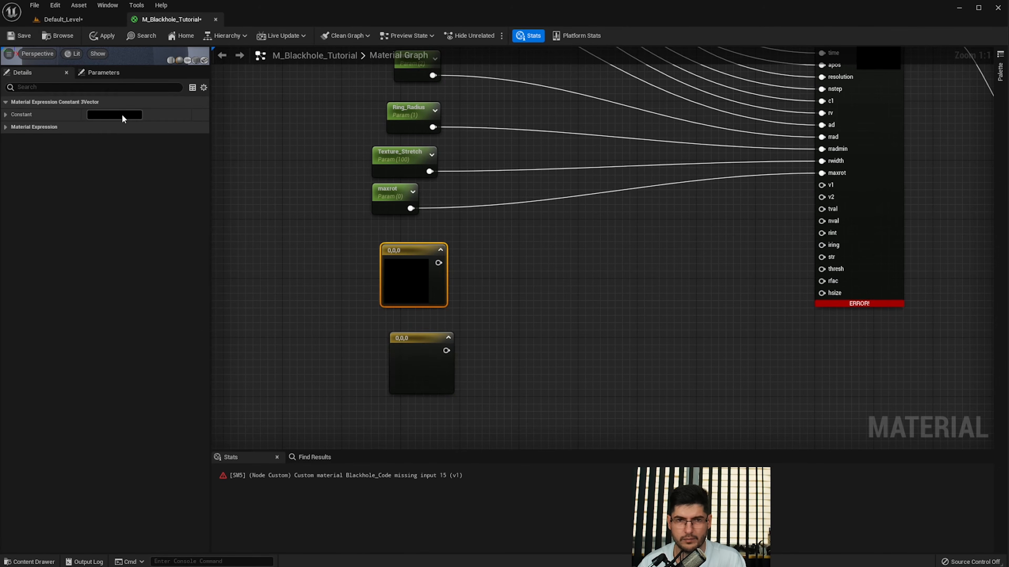
click(124, 115)
drag(255, 179, 254, 150)
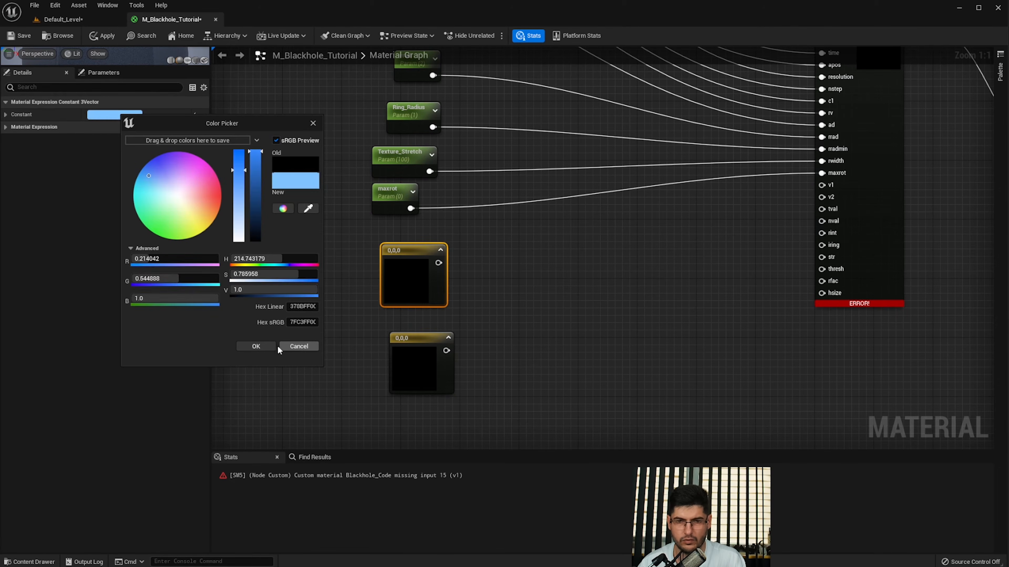
click(256, 346)
- Set the lower Constant3Vector's color to orange (1, 0.432, 0.0534)
click(434, 386)
click(110, 115)
drag(182, 177, 198, 186)
click(201, 212)
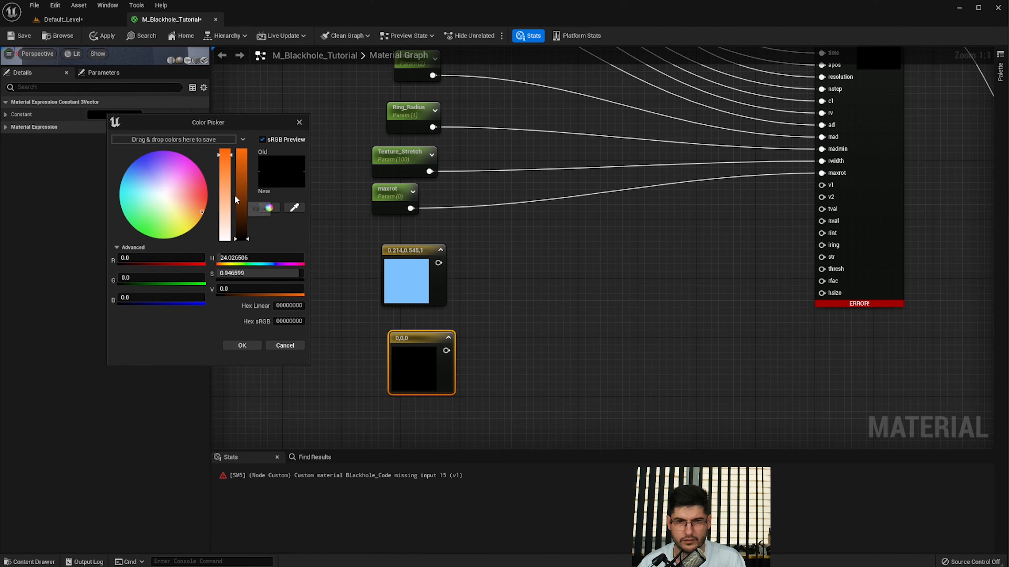
drag(241, 237, 242, 151)
click(256, 346)
- Connect the blue vector to Blackhole_Code's v1 input and the orange one to v2, and stack both nodes below maxrot
drag(438, 263, 822, 184)
drag(446, 350, 822, 197)
mouse_move(425, 364)
mouse_down()
mouse_move(423, 319)
mouse_move(431, 365)
mouse_up()
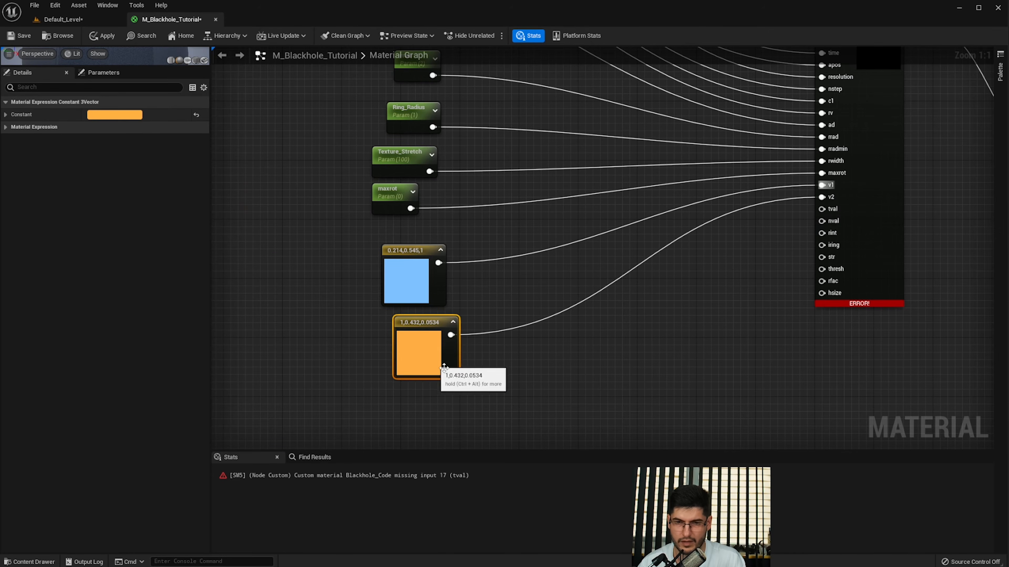
shift+click(410, 271)
drag(413, 273, 400, 250)
- Move the rrad, Ring_Radius, Texture_Stretch, maxrot and color vector nodes together up and left, away from Blackhole_Code
right_drag(549, 234, 554, 313)
scroll(554, 315, down, 2)
drag(516, 173, 354, 270)
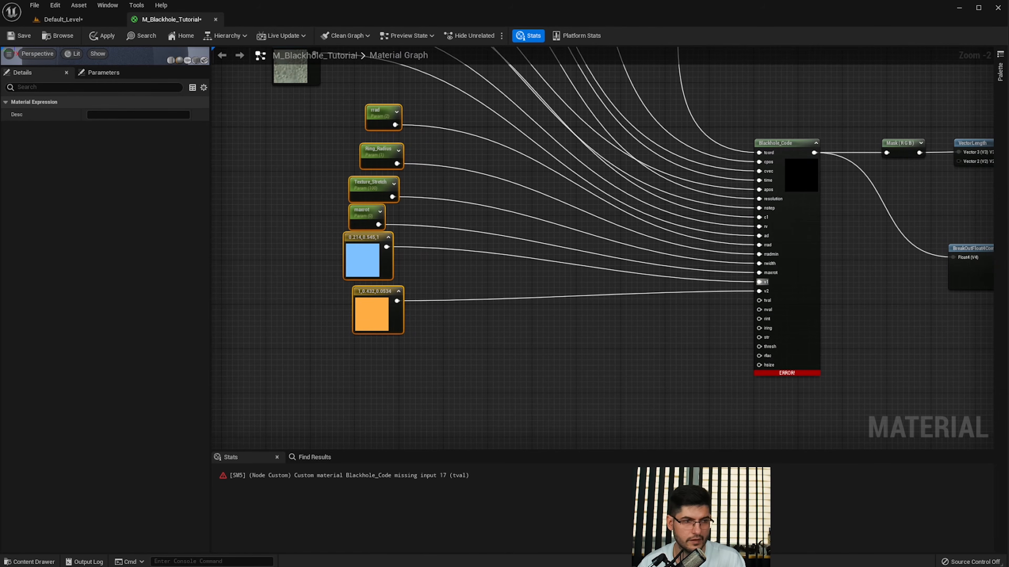
right_drag(653, 374, 645, 374)
click(661, 365)
- Add a Multiply node below the existing wires and connect its output to Blackhole_Code's tval input
scroll(662, 381, up, 2)
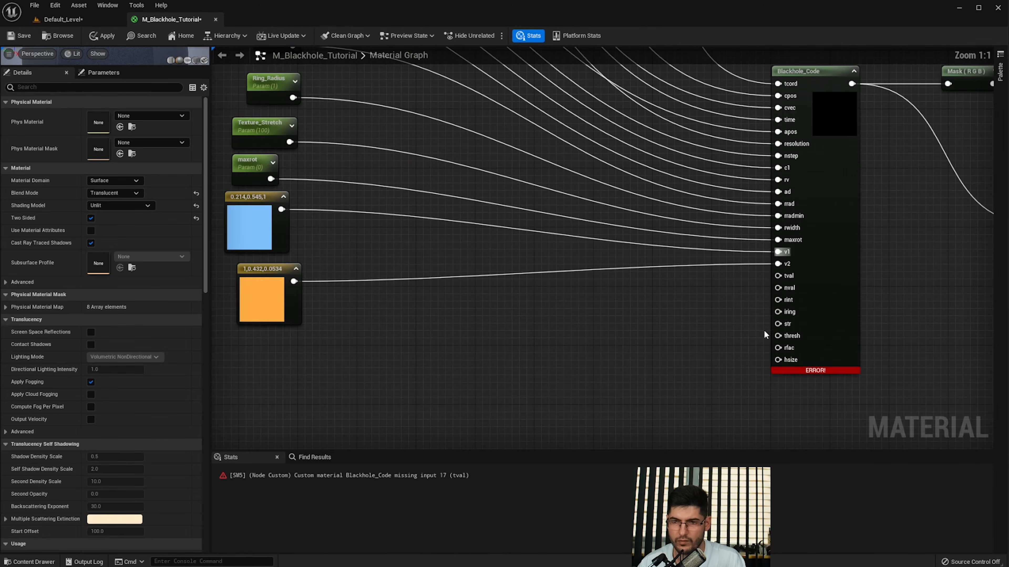
right_drag(779, 275, 697, 286)
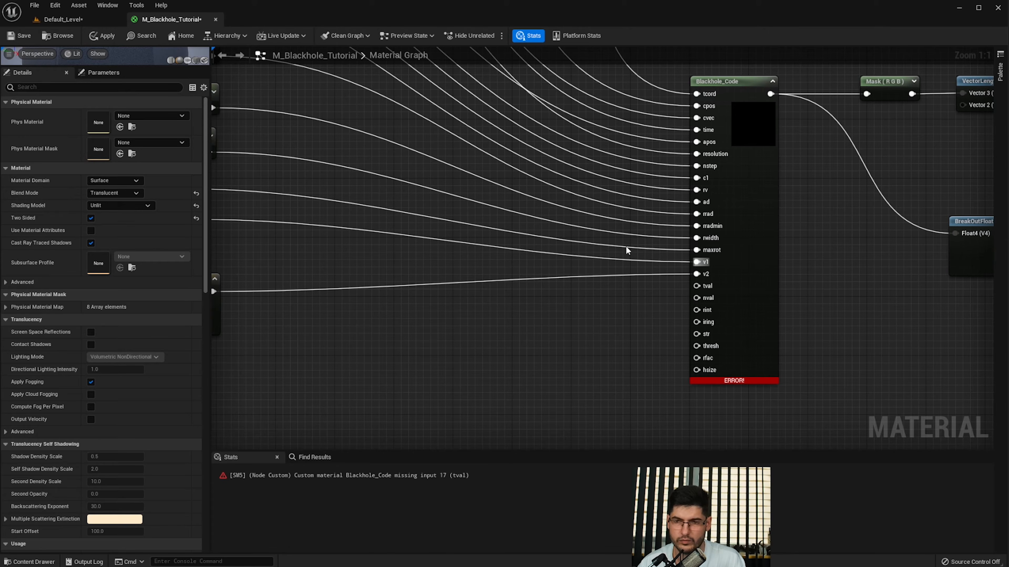
right_drag(576, 286, 604, 284)
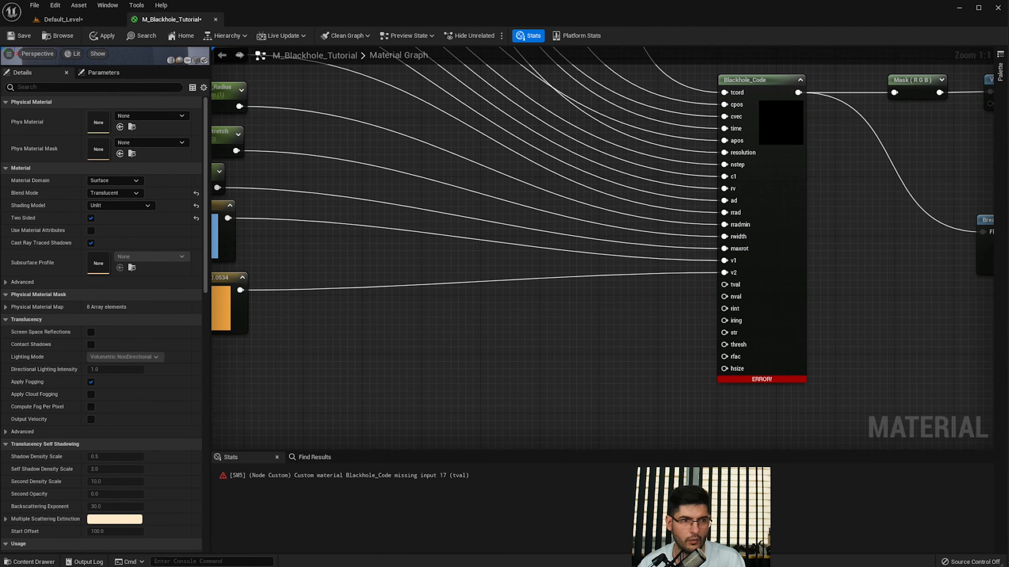
click(429, 350)
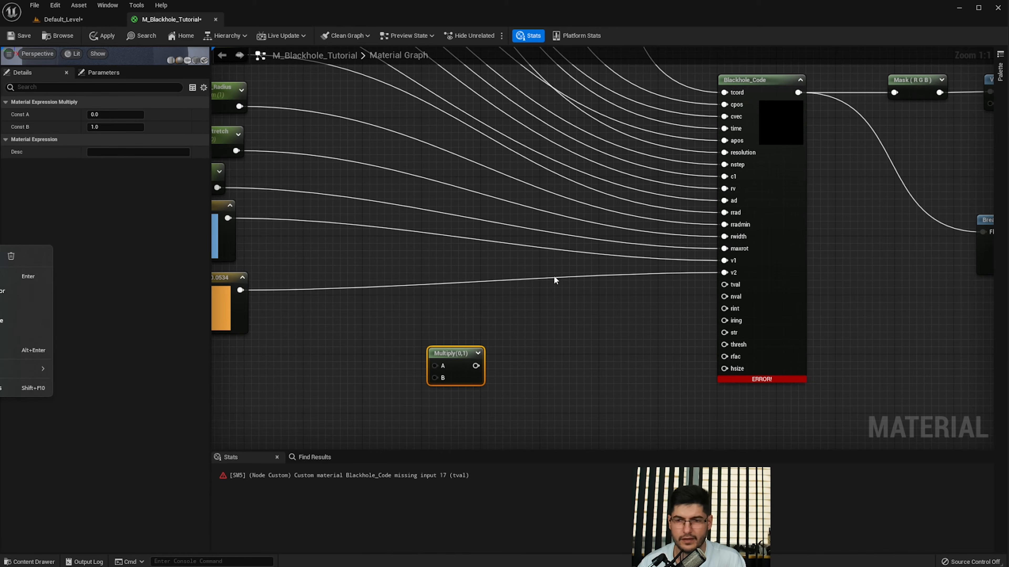
drag(475, 365, 732, 284)
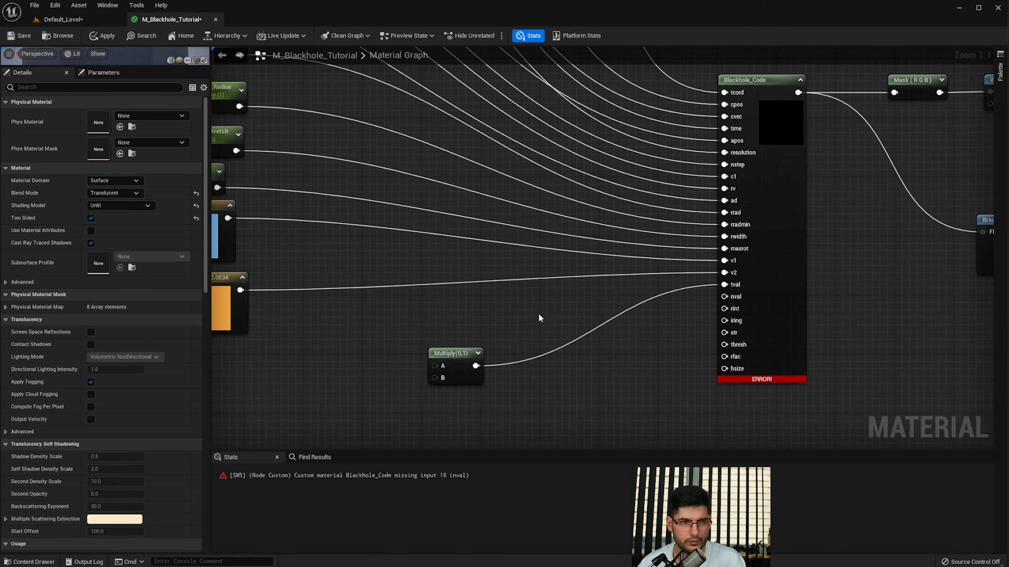
- Add a Time node, connect it to Multiply's A input, and place it below the orange vector
right_drag(538, 315, 640, 254)
right_click(337, 314)
text(time)
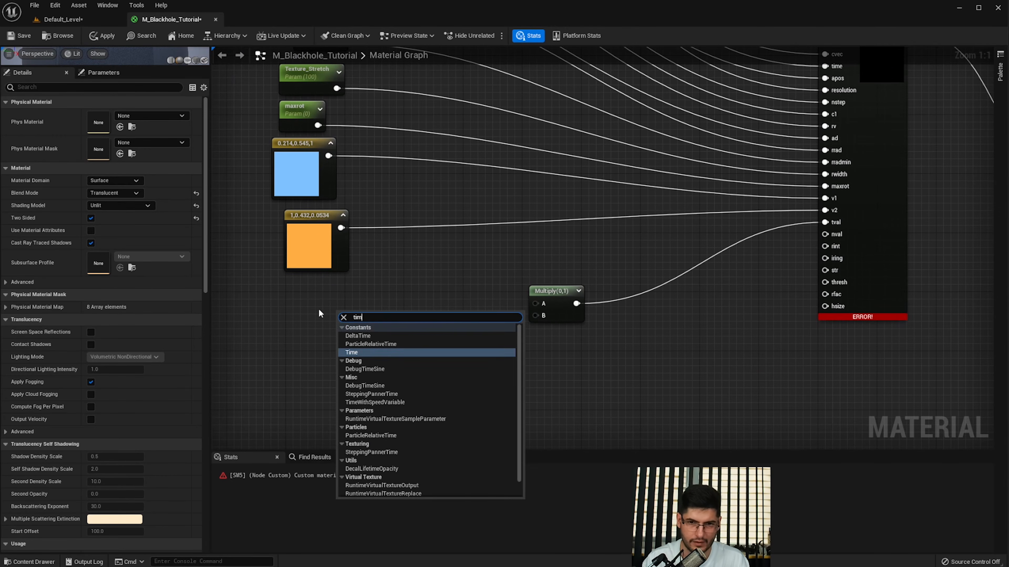
key(Return)
drag(376, 335, 535, 304)
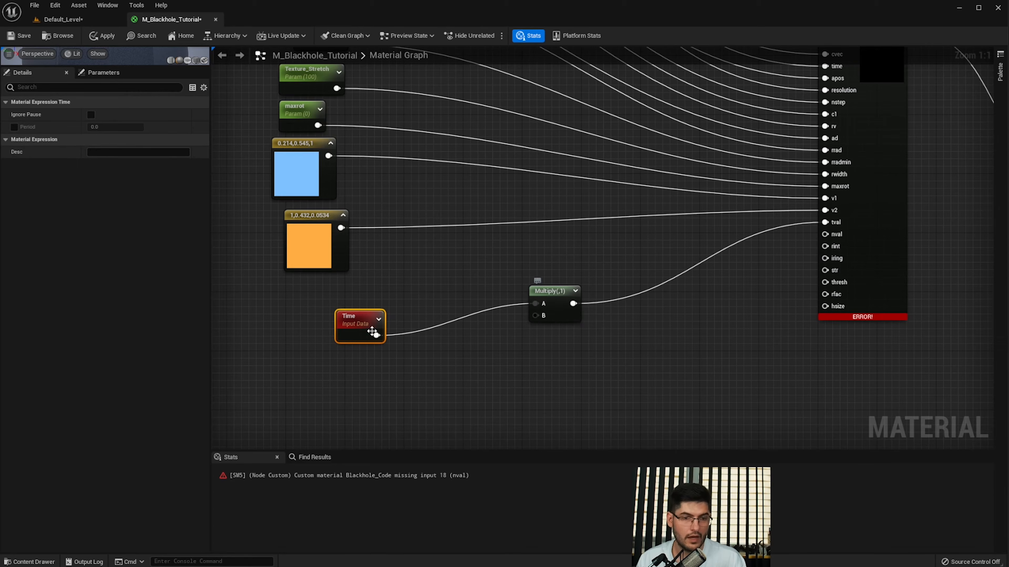
drag(354, 318, 318, 292)
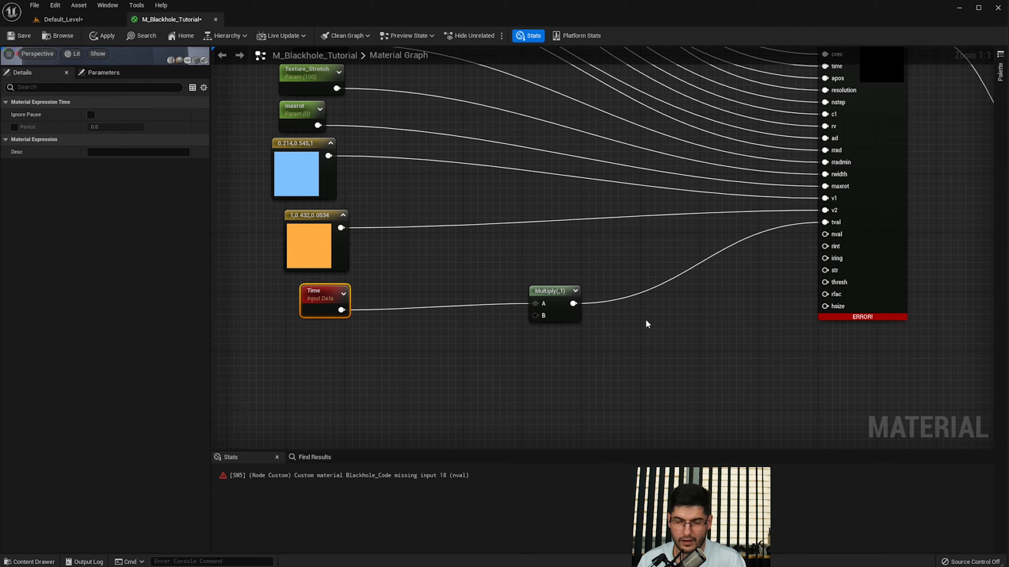
- Add a scalar parameter named Ring_Speed and place it below the Time node
click(365, 343)
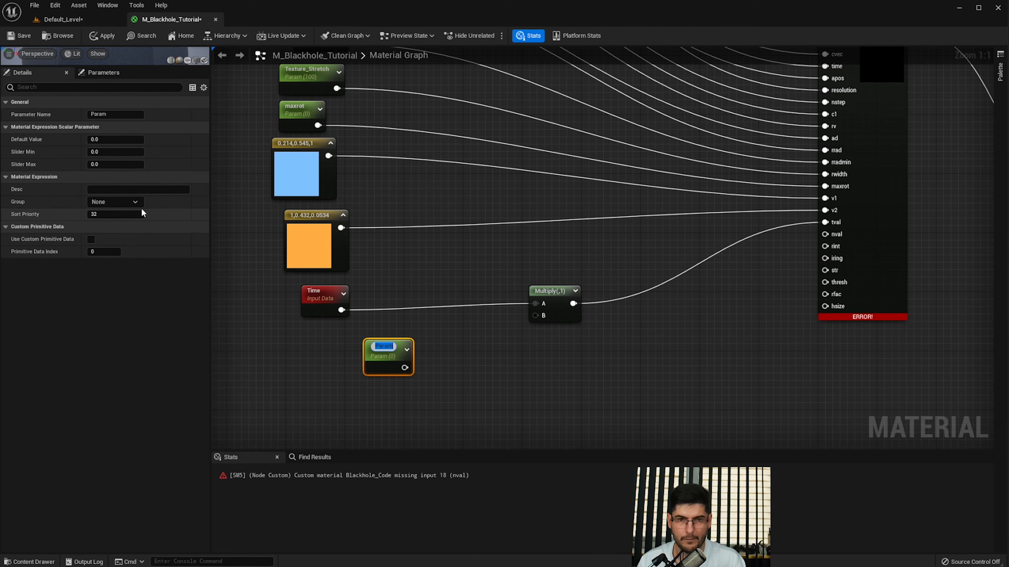
text(S)
text(ing_Speed)
key(Return)
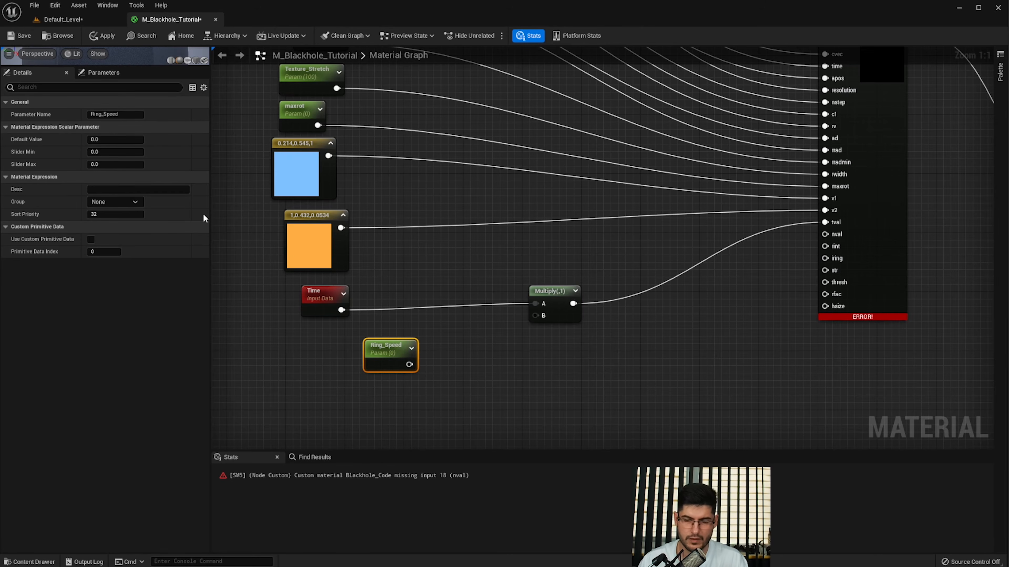
drag(385, 342, 337, 339)
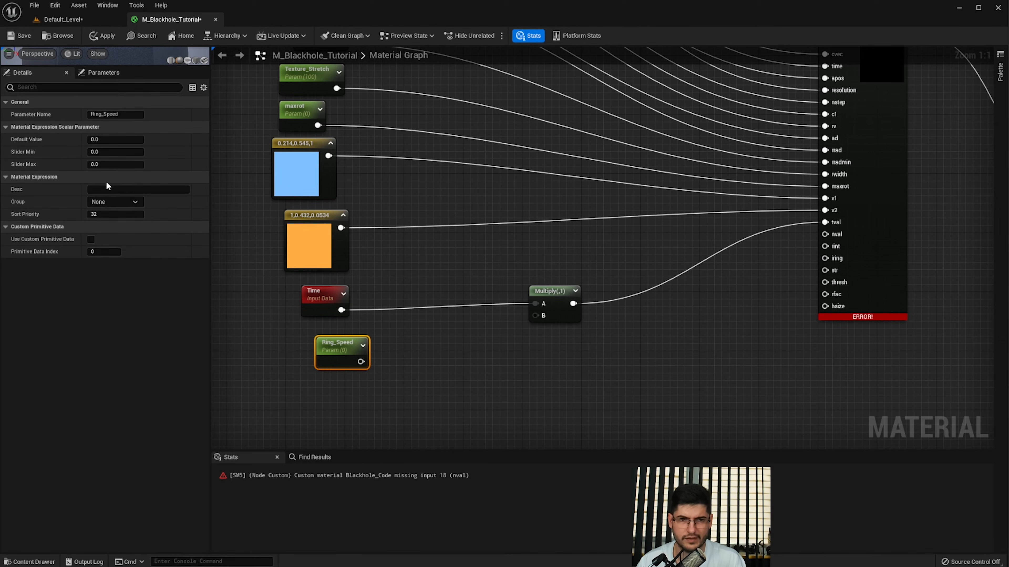
- Set Ring_Speed's default value to 0.001 and connect it to Multiply's B input, keeping the node just below Time
click(107, 140)
text(0.001)
key(Return)
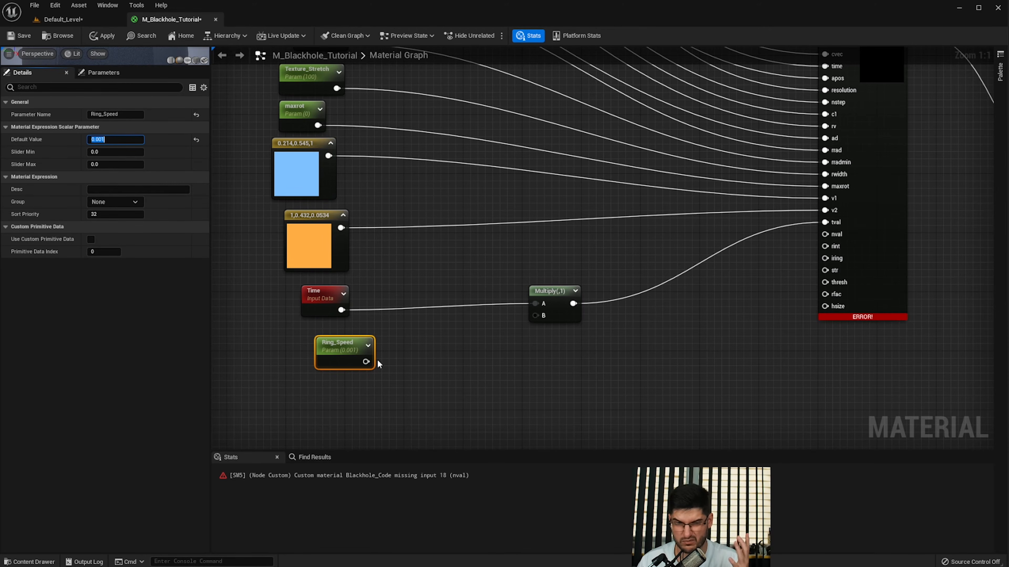
drag(365, 361, 519, 317)
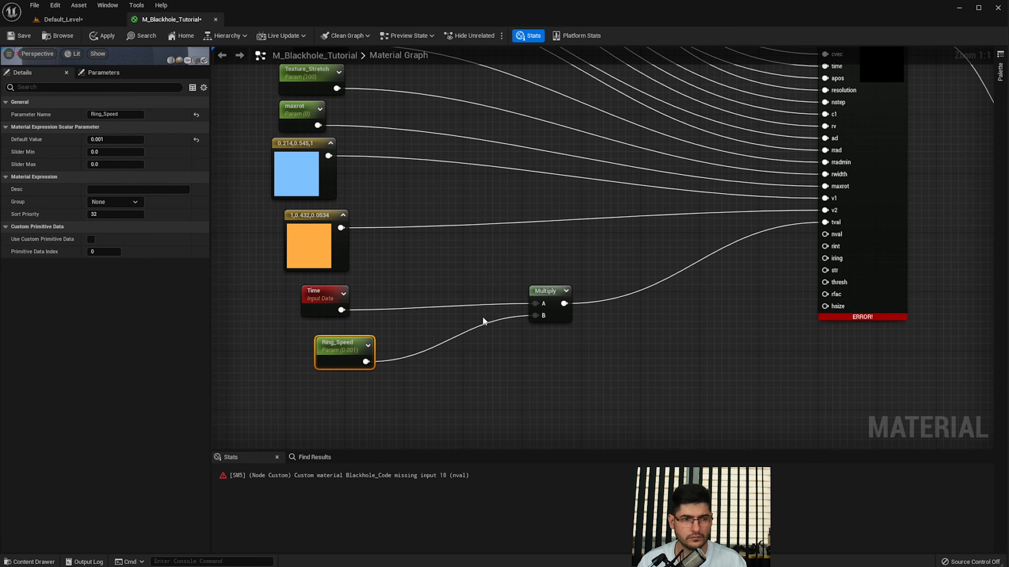
drag(327, 341, 305, 334)
- Add a Divide node below Multiply and a scalar parameter named Ring_Intensity below Ring_Speed
right_drag(482, 394, 474, 358)
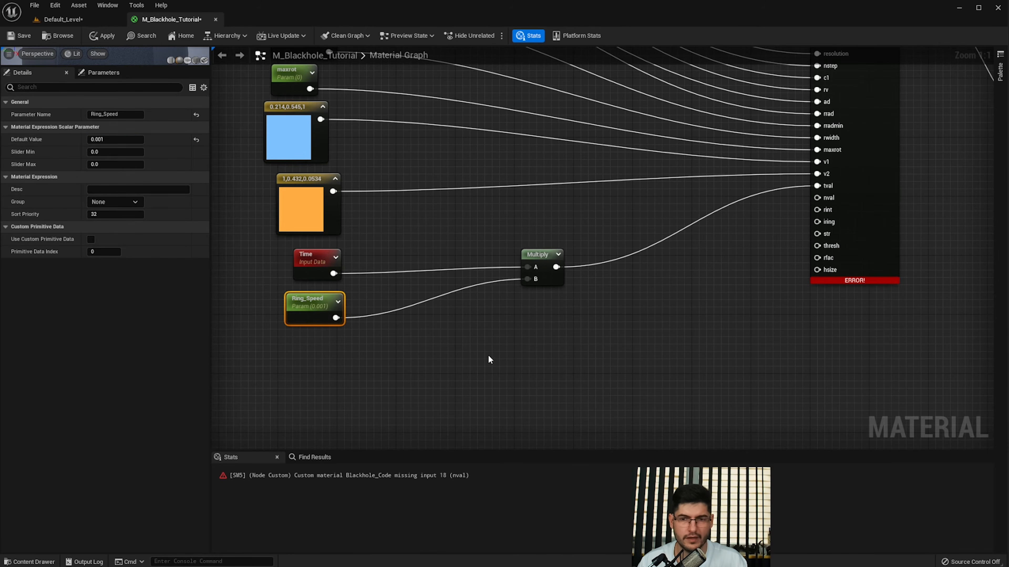
click(525, 320)
drag(534, 321, 516, 313)
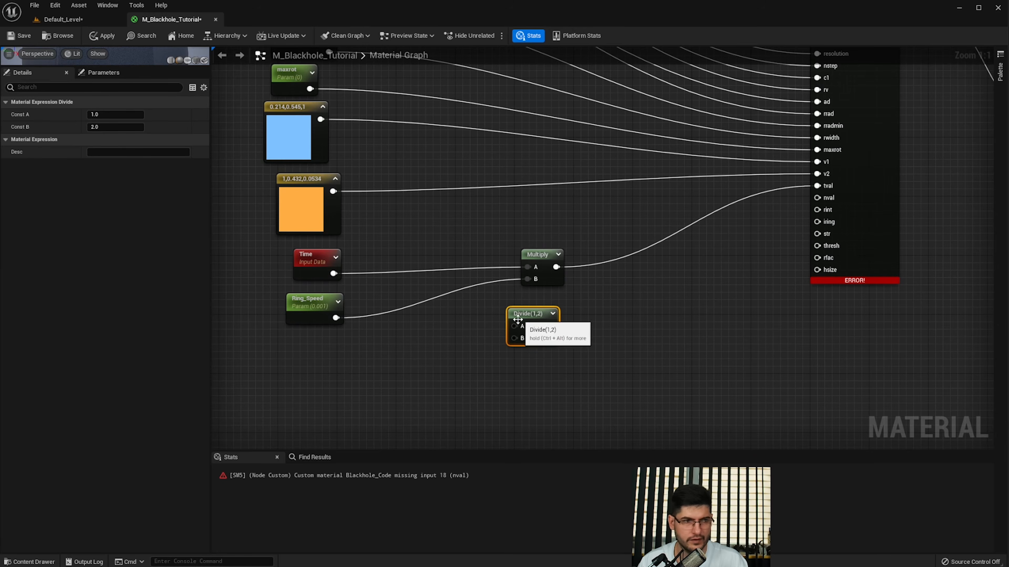
right_drag(444, 342, 477, 303)
click(320, 322)
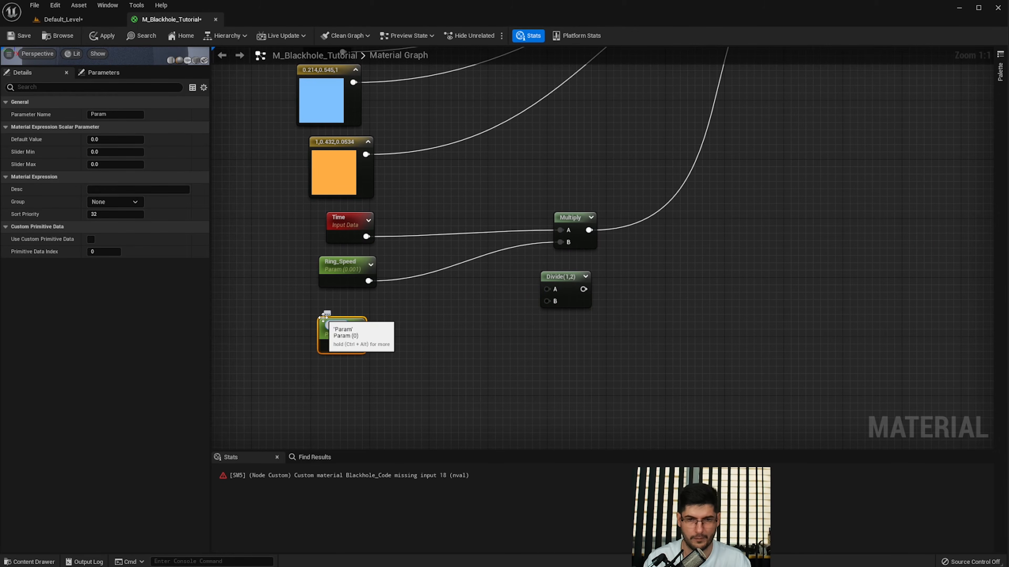
text(Ring_Intensity)
key(Return)
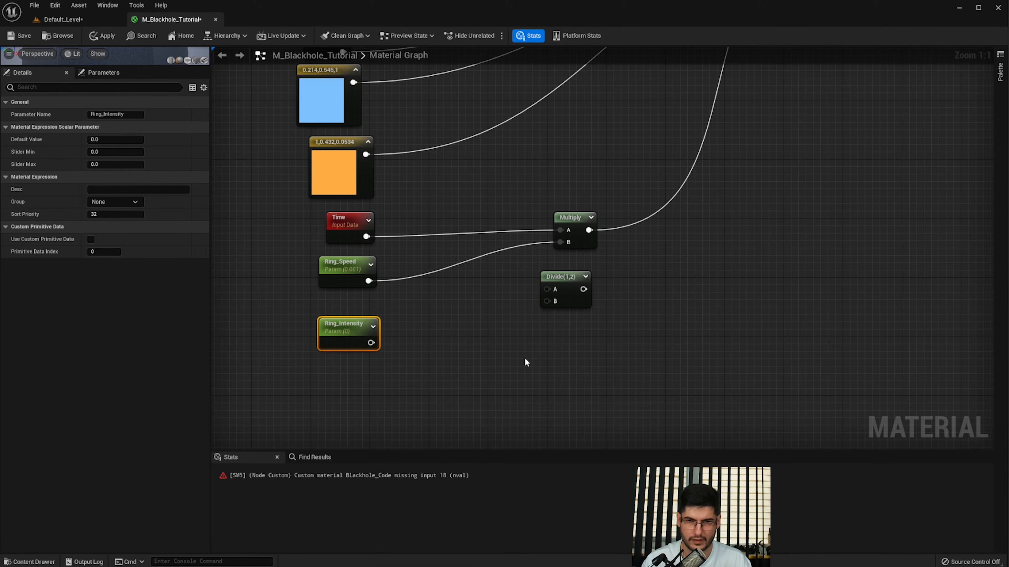
- Connect Time to Divide's A input, Ring_Intensity to its B input, and Divide's output to Blackhole_Code's nval input
drag(369, 344, 547, 301)
drag(368, 237, 545, 290)
right_drag(595, 266, 447, 385)
drag(424, 407, 702, 280)
- Move the Time, Ring_Speed, Ring_Intensity, Multiply and Divide nodes together to the left, away from Blackhole_Code
right_drag(526, 340, 663, 253)
drag(663, 253, 264, 367)
drag(327, 360, 261, 358)
- Check which parameter group the Event_Horizon_Size parameter is assigned to
right_drag(374, 211, 415, 292)
click(479, 256)
right_drag(515, 153, 562, 282)
right_drag(576, 179, 567, 348)
scroll(482, 246, down, 2)
right_drag(393, 177, 484, 219)
scroll(484, 219, up, 2)
click(428, 213)
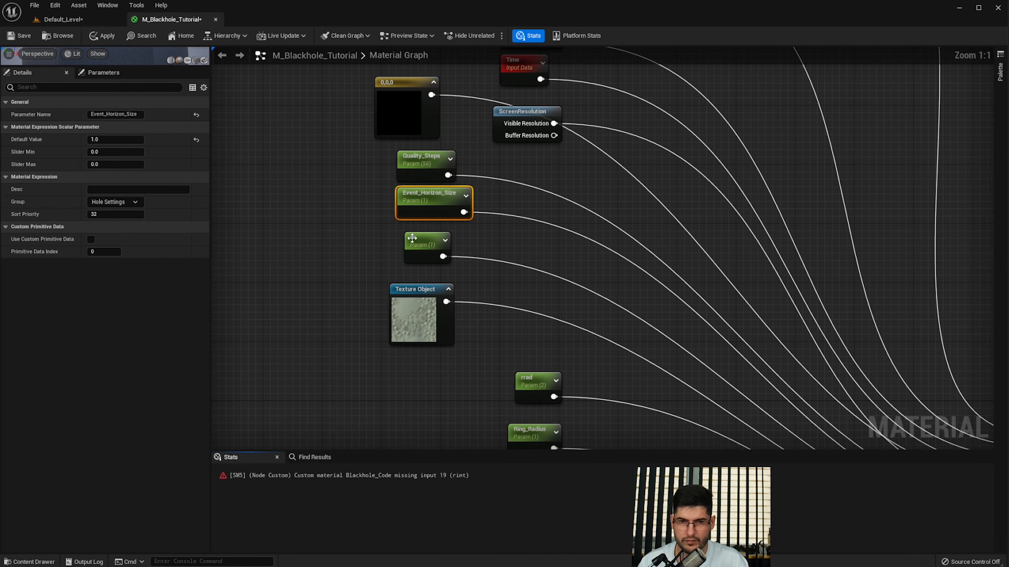
- Assign the Ring_Radius parameter to a new parameter group named Disk
right_drag(708, 400, 699, 276)
click(531, 303)
right_drag(531, 304, 487, 239)
key(ctrl+a)
text(Ring)
key(BackSpace)
key(BackSpace)
key(BackSpace)
key(BackSpace)
text(Disk)
- Assign the Texture_Stretch and maxrot parameters to the Disk group
click(472, 294)
click(134, 202)
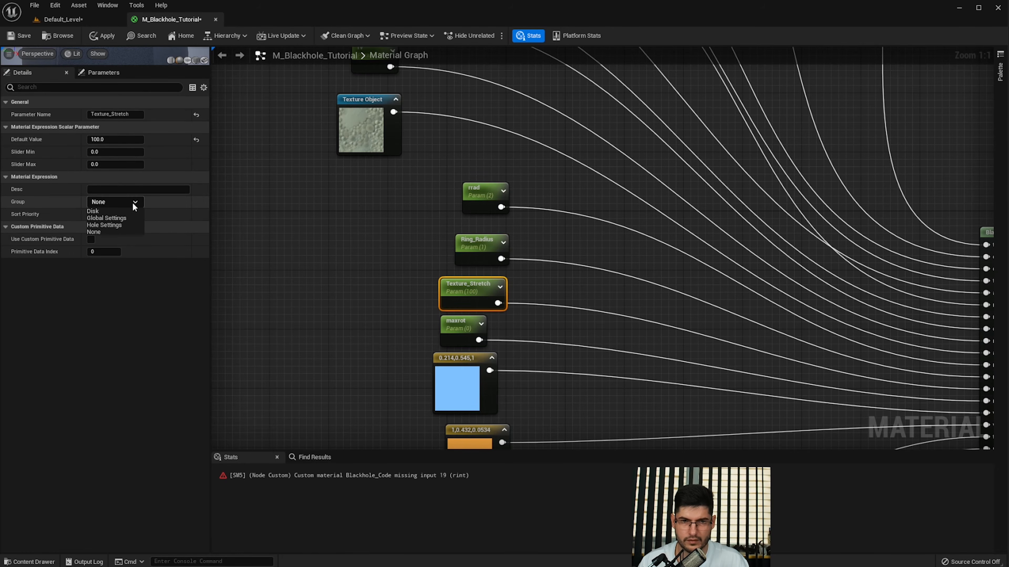
click(103, 212)
right_drag(423, 317, 360, 212)
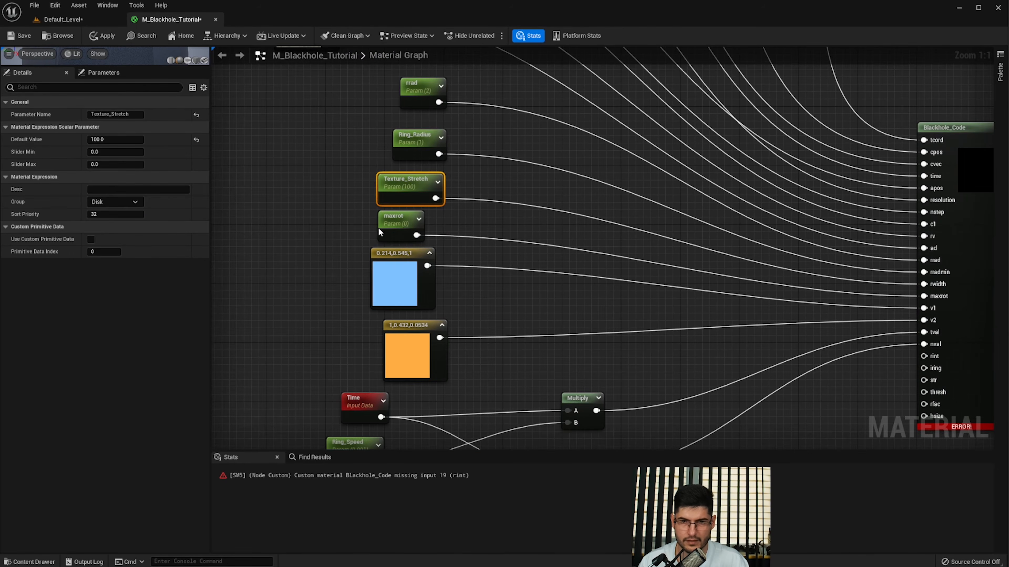
click(401, 233)
click(135, 202)
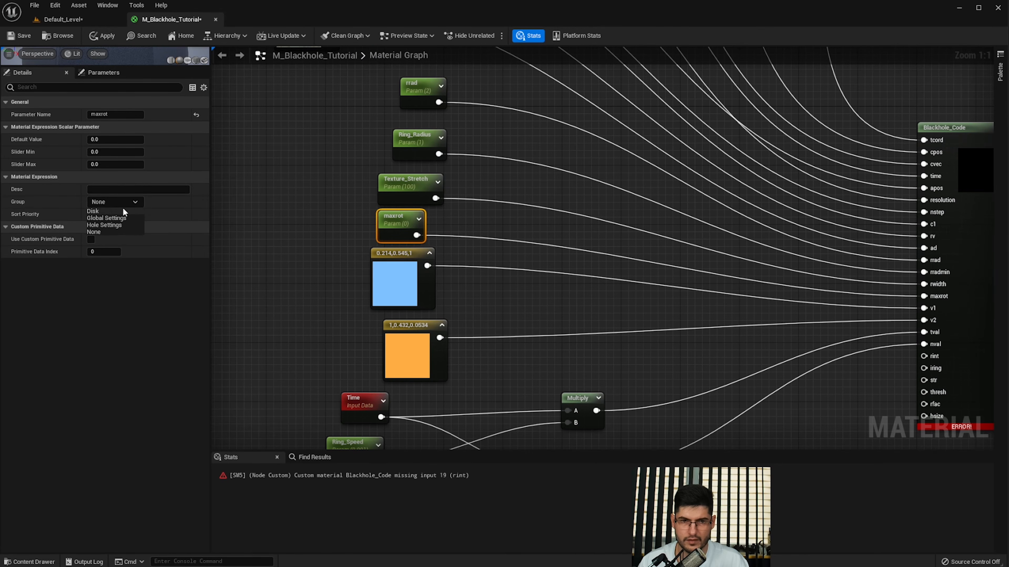
click(104, 212)
- Assign Ring_Speed to the Disk group and choose a parameter group for Ring_Intensity
right_drag(331, 348, 328, 158)
click(321, 251)
click(325, 253)
click(141, 202)
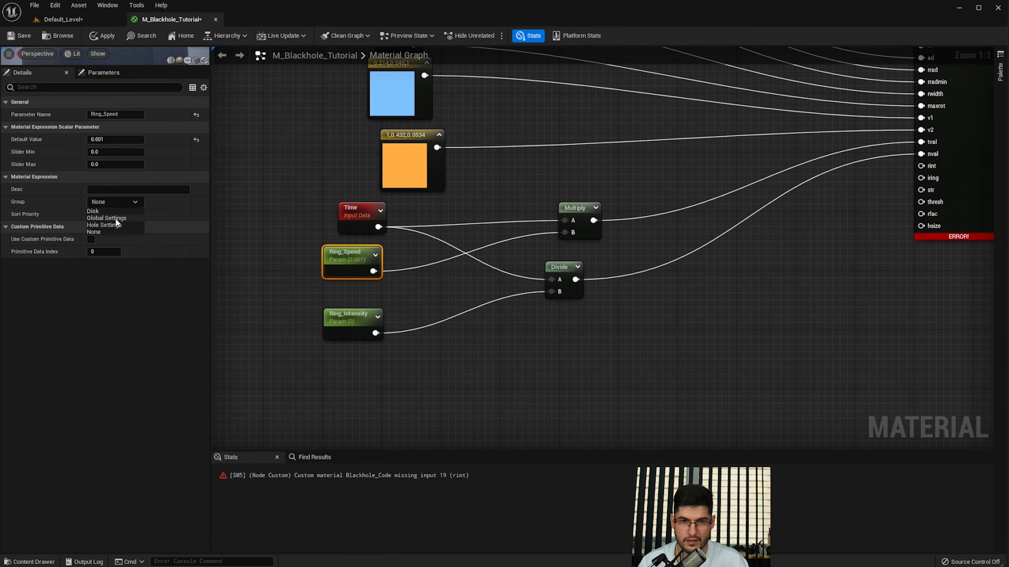
click(96, 212)
click(336, 311)
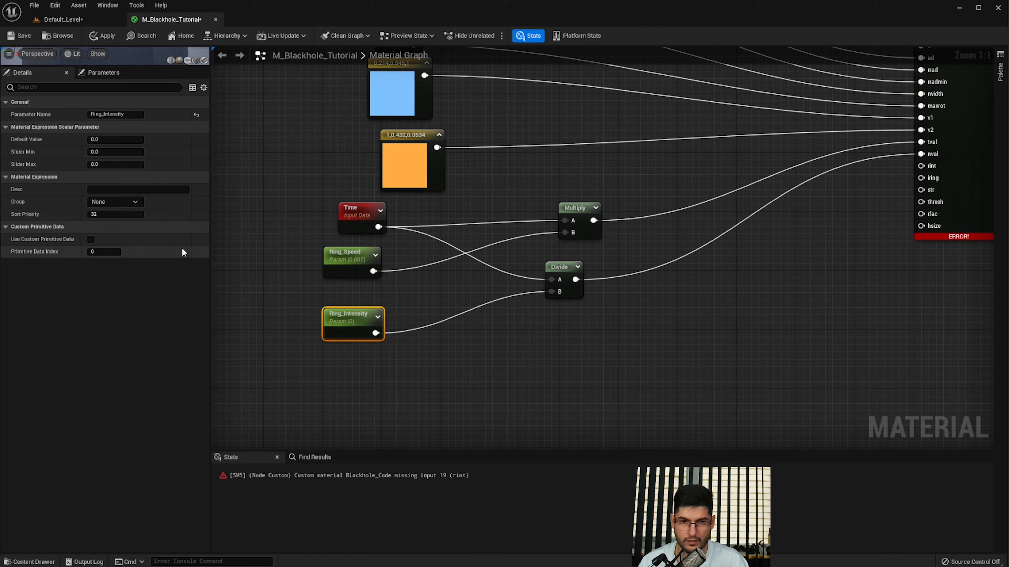
click(135, 202)
click(101, 218)
- Add two scalar parameters named rint and iring, one below the other, beside Blackhole_Code's unconnected inputs
scroll(588, 270, down, 4)
click(588, 269)
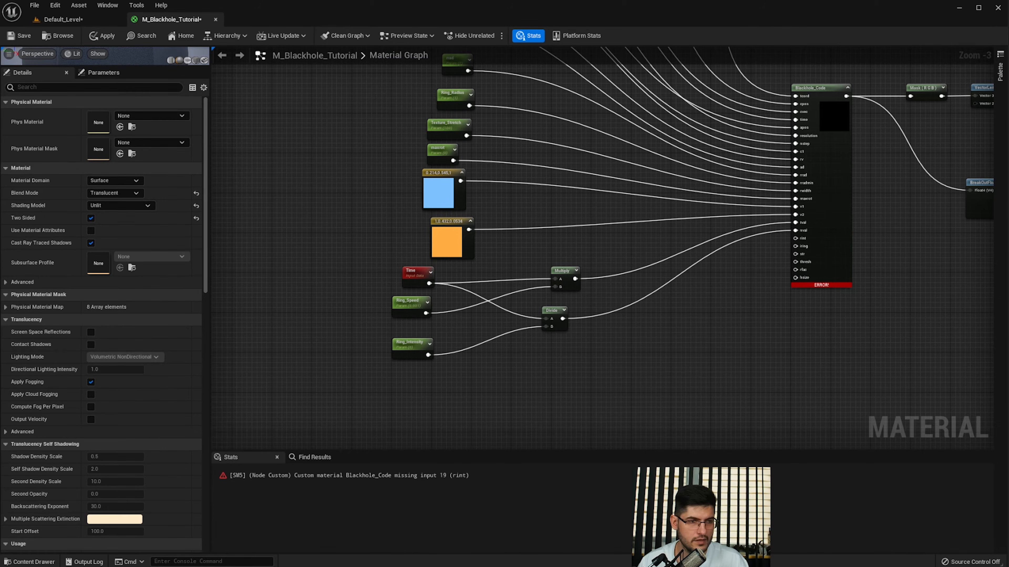
scroll(537, 220, up, 3)
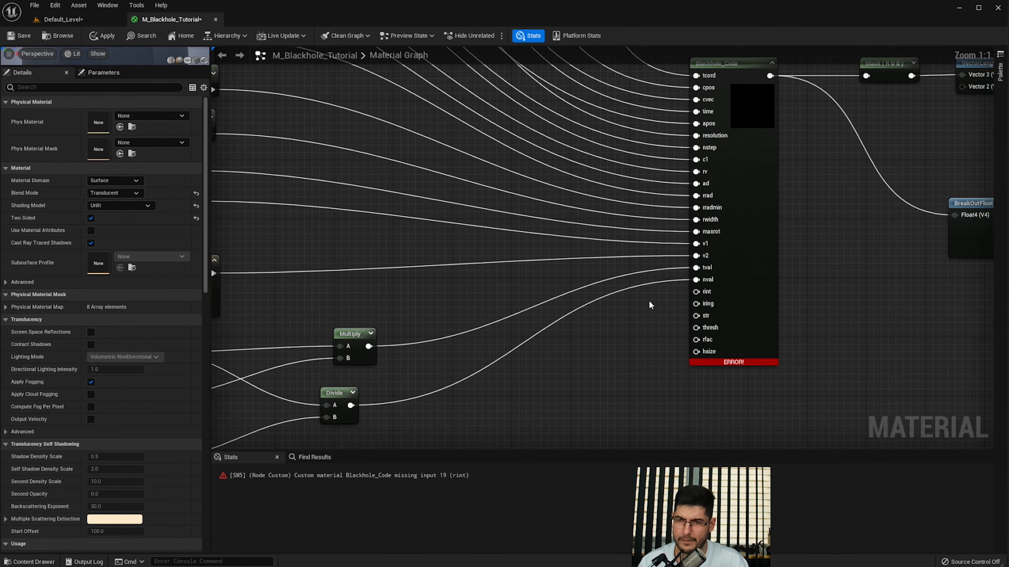
click(581, 334)
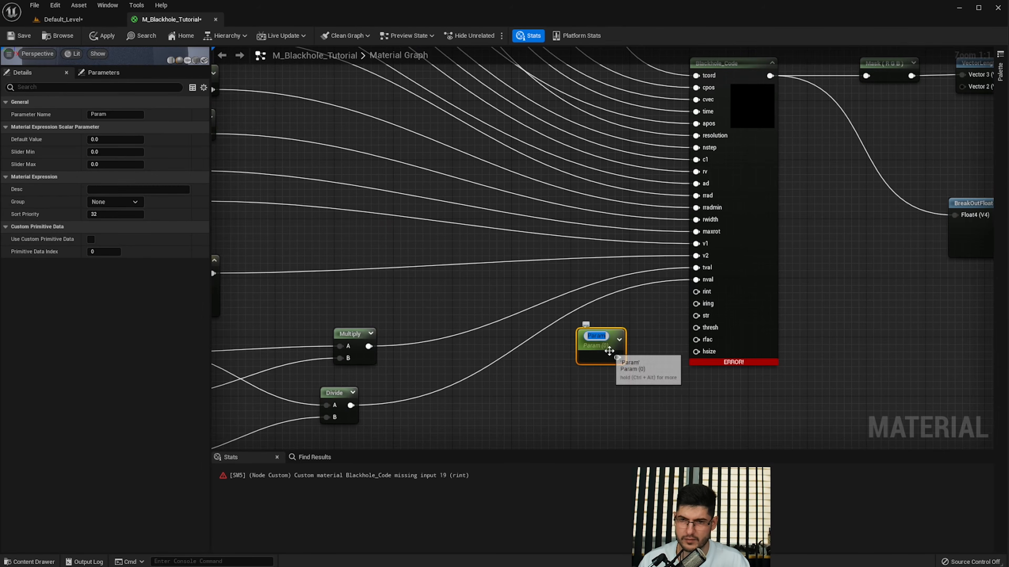
text(rint)
key(Return)
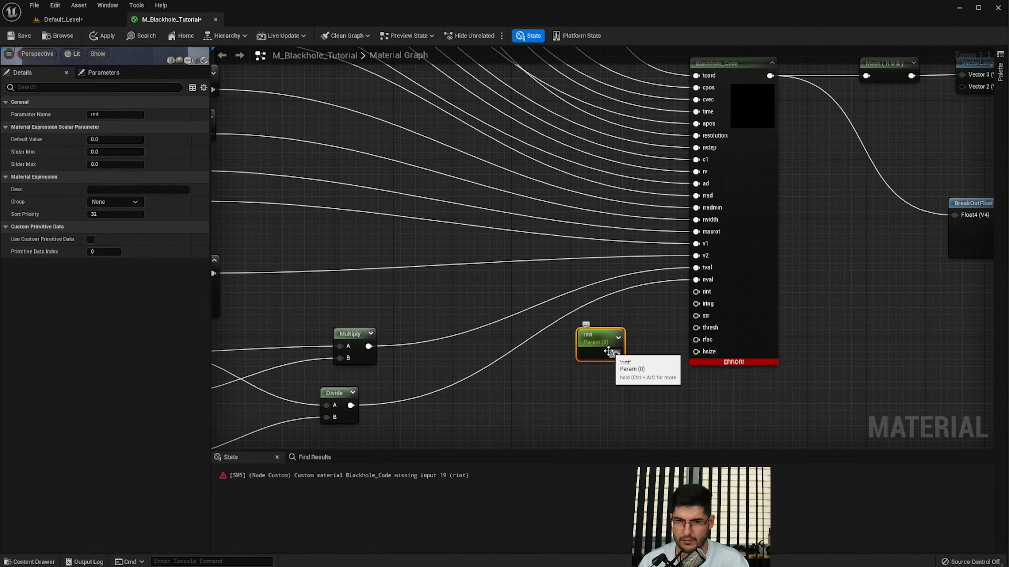
click(568, 379)
text(iring)
key(Return)
- Connect rint and iring to Blackhole_Code's inputs of the same names, and set rint's default value to 1
click(604, 348)
drag(610, 356, 695, 291)
drag(607, 402, 696, 303)
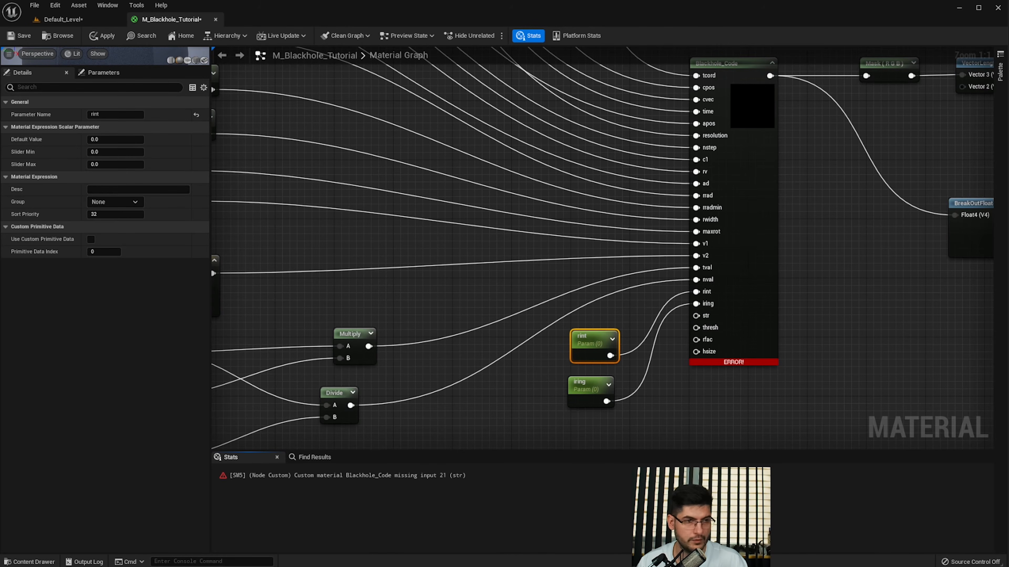
click(106, 140)
text(1)
key(Return)
- Move the rint and iring nodes together into the parameter column below Ring_Intensity
click(422, 316)
drag(627, 310, 529, 430)
right_drag(529, 430, 654, 299)
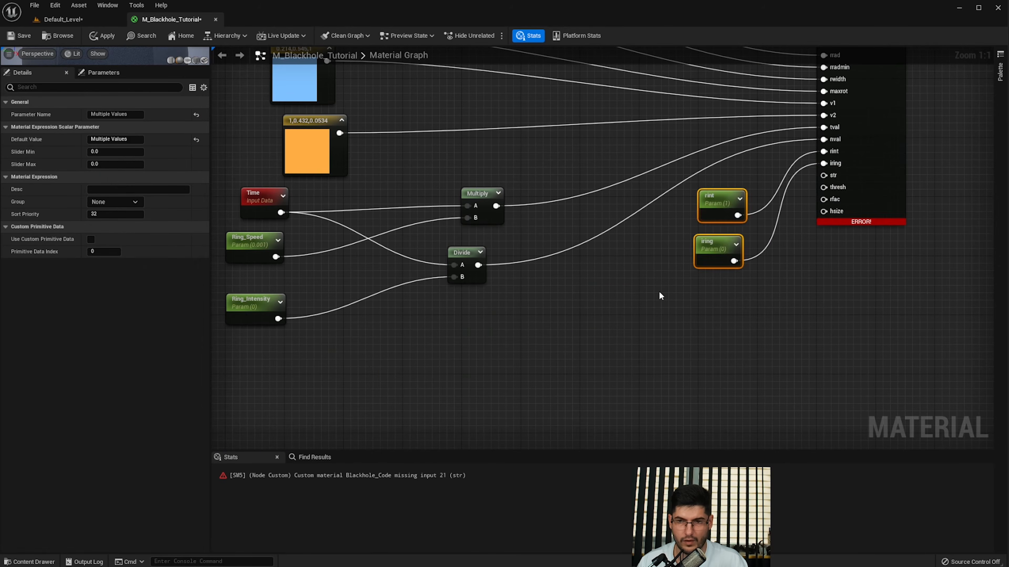
drag(695, 270, 237, 398)
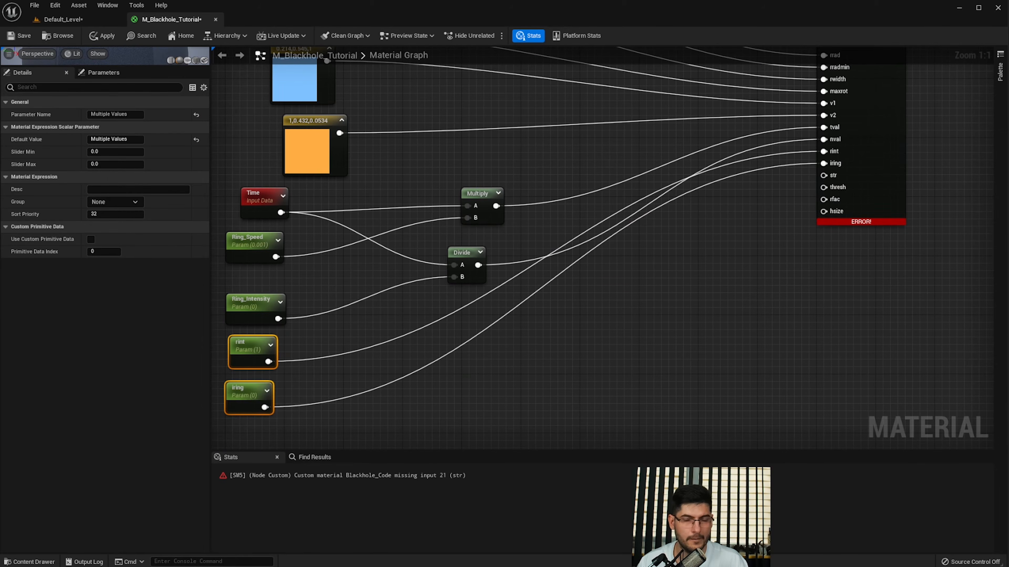
click(822, 237)
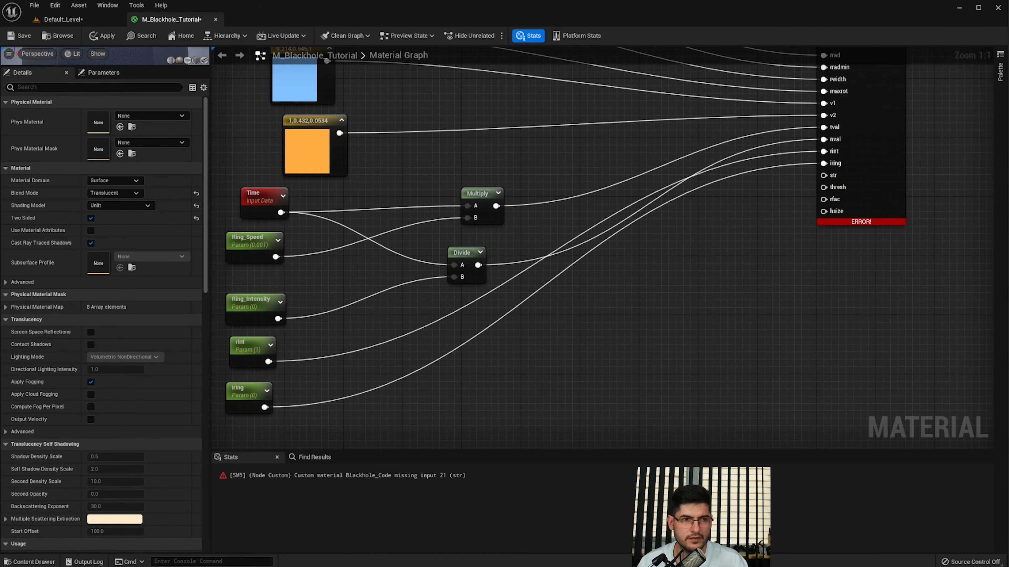
right_drag(694, 287, 742, 159)
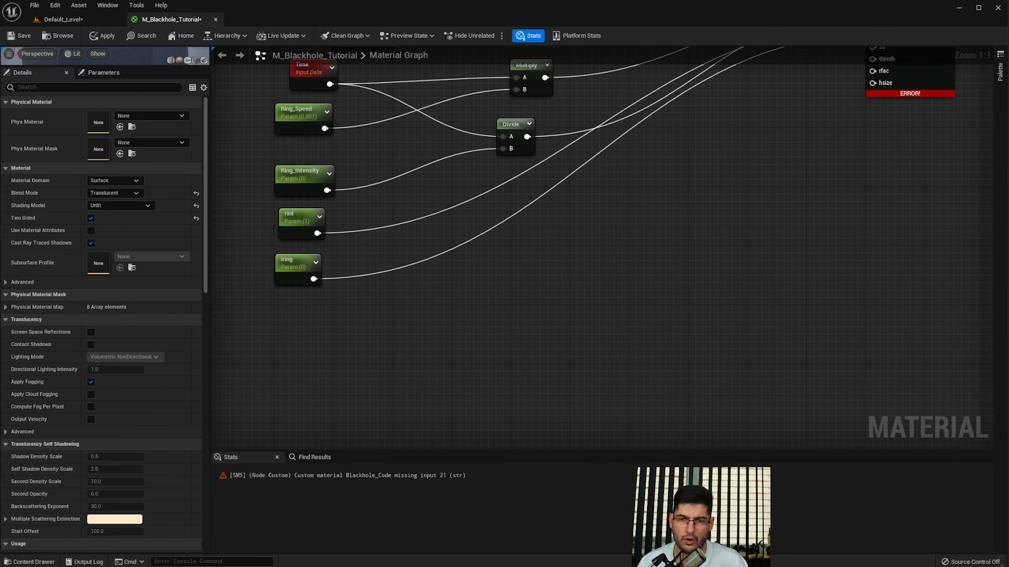
- Add a scalar parameter named Ring_Intensity_faloff and connect it to the str input of the Blackhole_Code node
right_drag(593, 217, 611, 301)
click(674, 251)
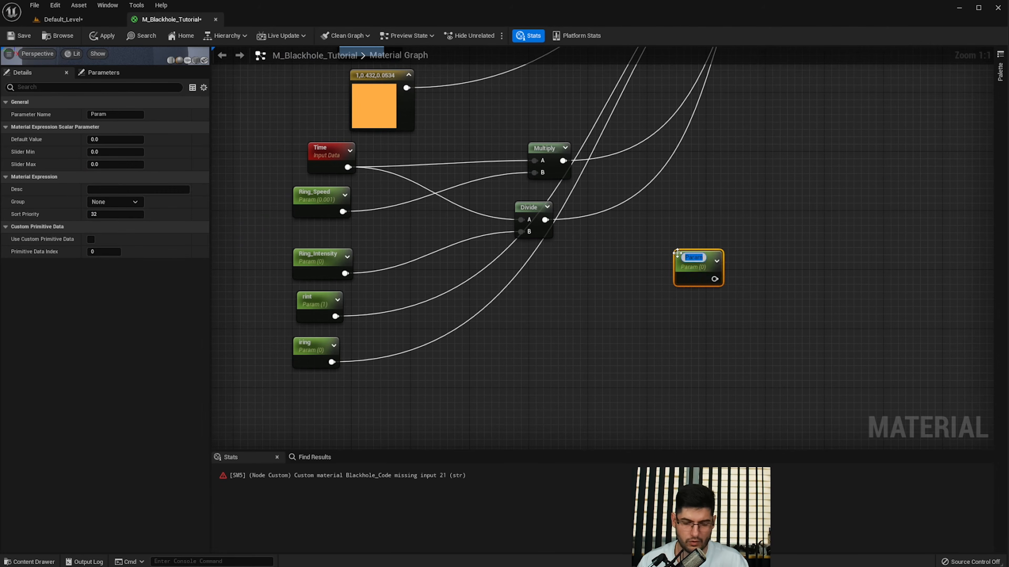
text(Ring_Interval)
text(_fal)
text(off)
key(Return)
right_drag(798, 235, 559, 374)
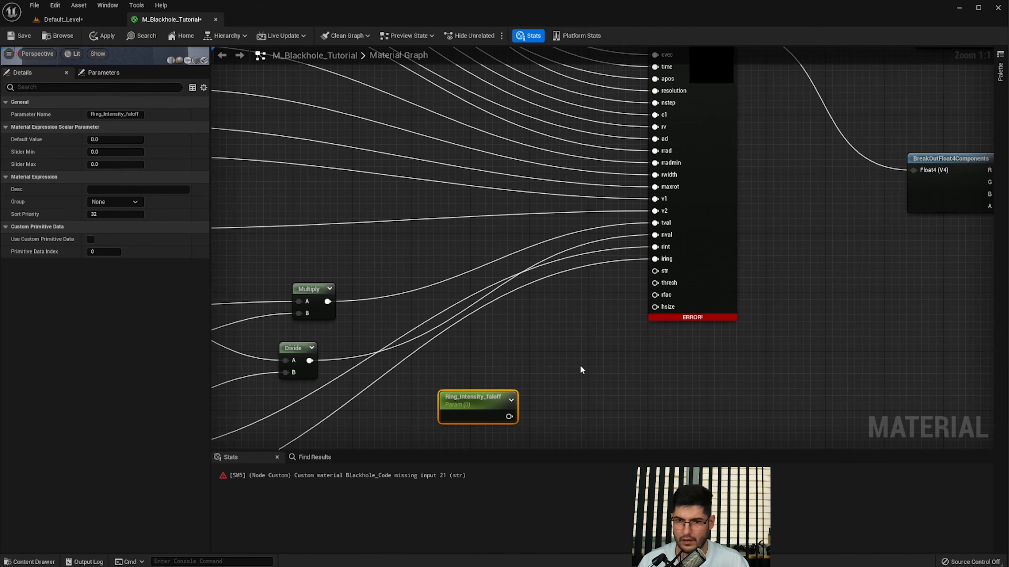
drag(508, 416, 654, 271)
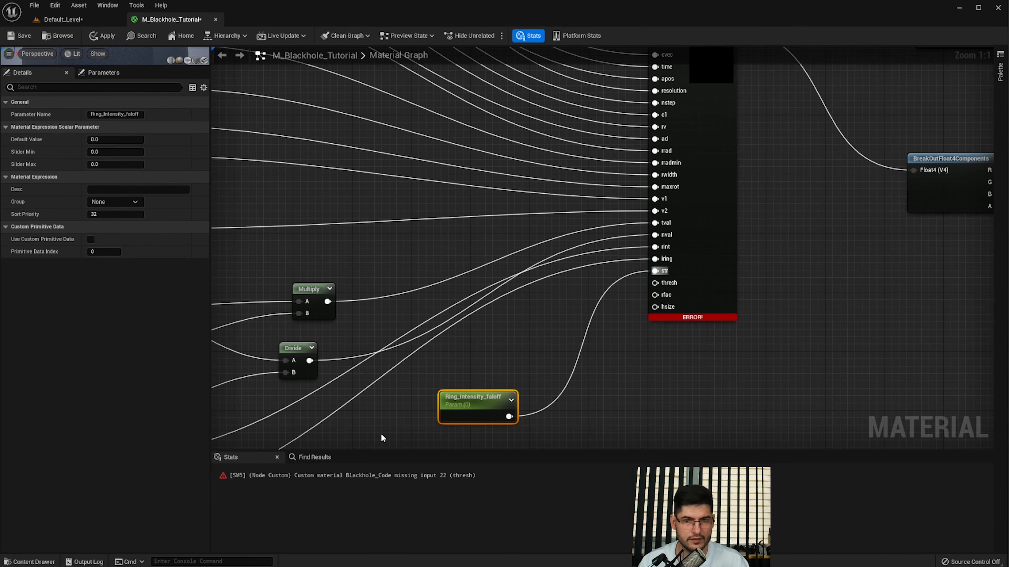
- Set the Ring_Intensity_faloff default value to 1 and apply the material, continuing past the compilation warning
click(115, 139)
text(1)
click(242, 112)
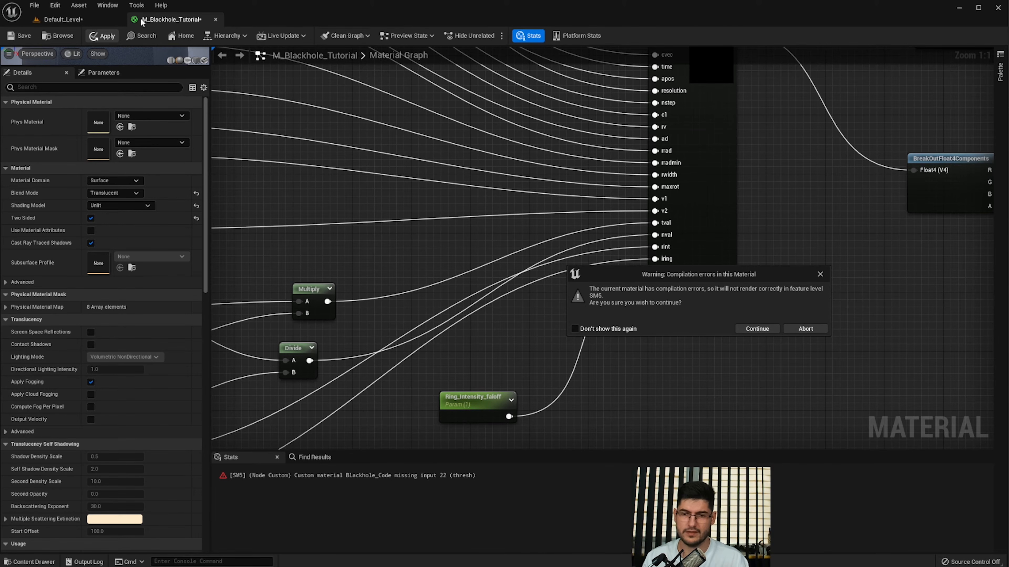
click(772, 330)
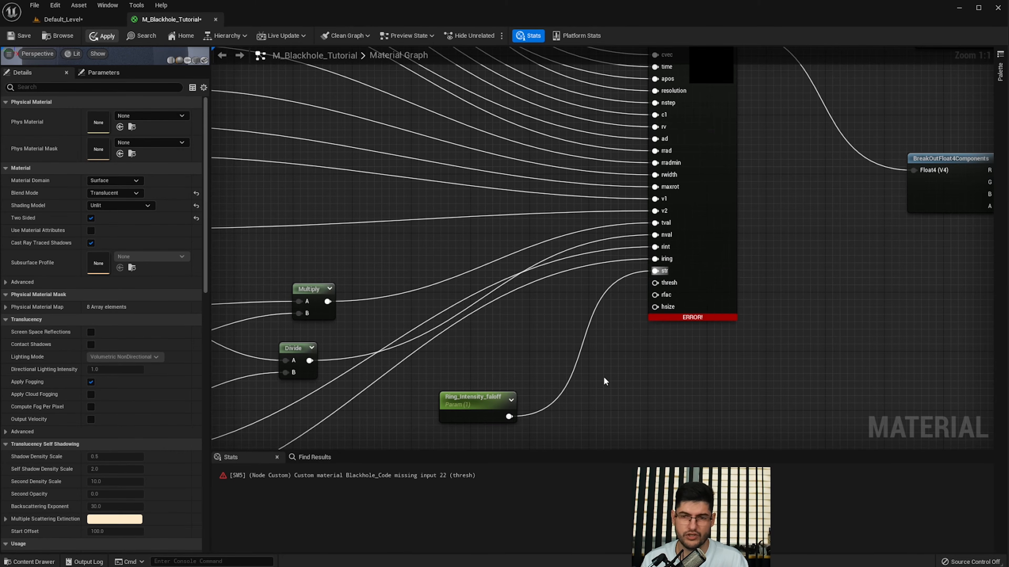
- Shift the Ring_Intensity_faloff node away from the Blackhole_Code node and add a scalar parameter named Doppler_Intensity beneath it
drag(492, 410, 496, 373)
right_drag(376, 391, 381, 330)
drag(489, 311, 430, 352)
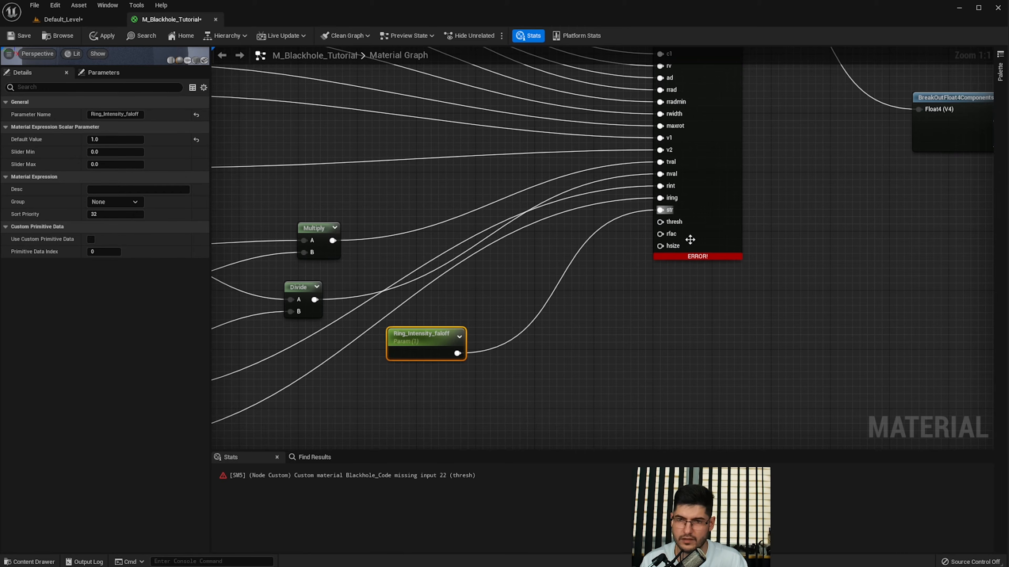
click(437, 378)
click(412, 380)
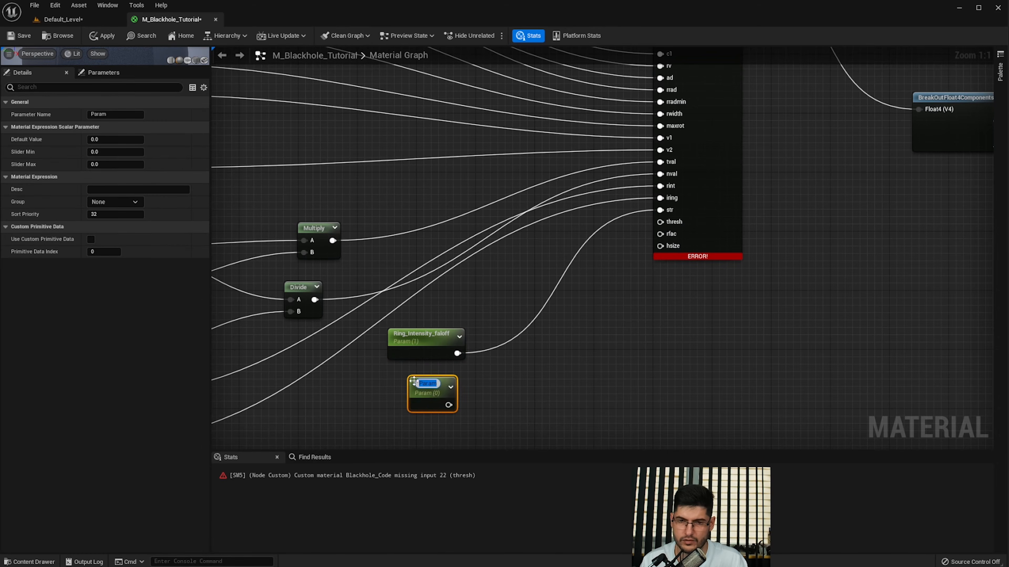
text(Doppler_Intensity)
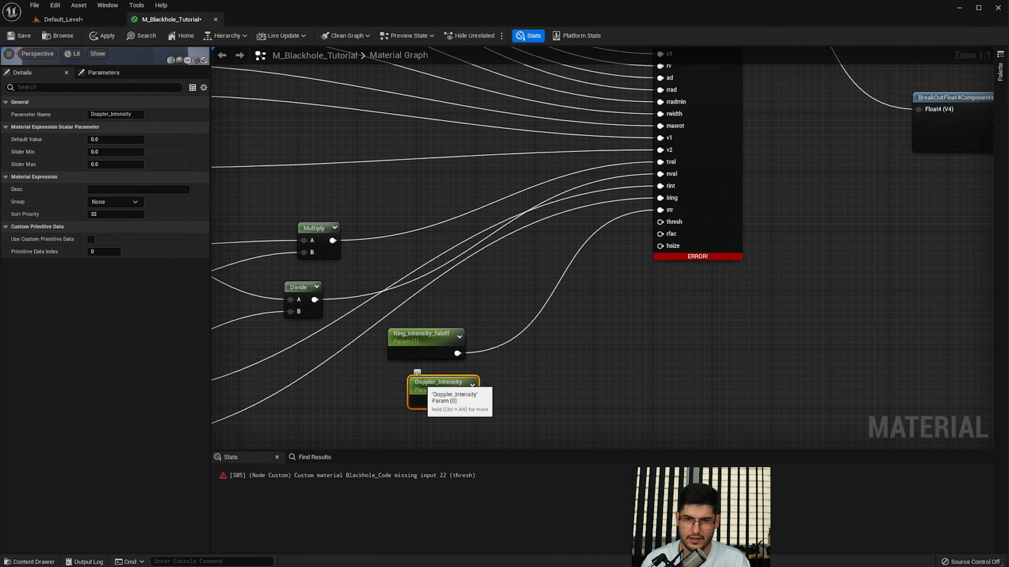
key(Return)
- Assign Ring_Intensity_faloff to the Disk parameter group and Doppler_Intensity to the Hole Settings group
click(435, 340)
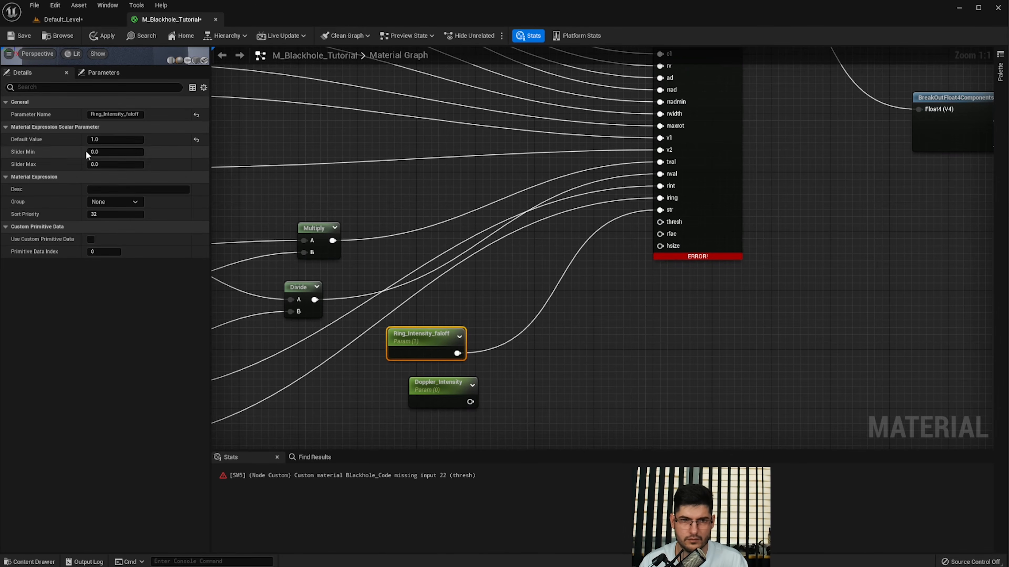
click(135, 203)
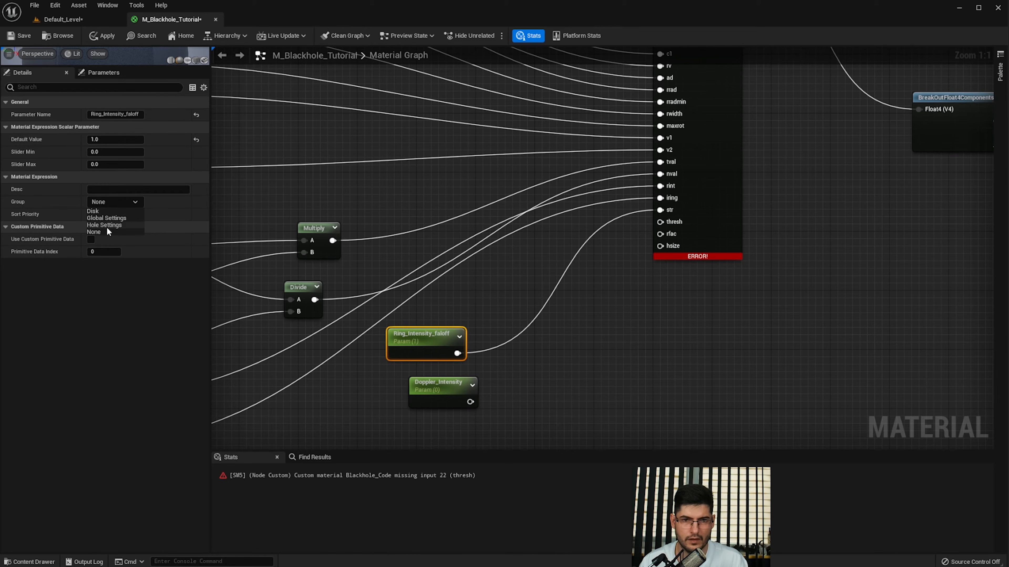
click(95, 211)
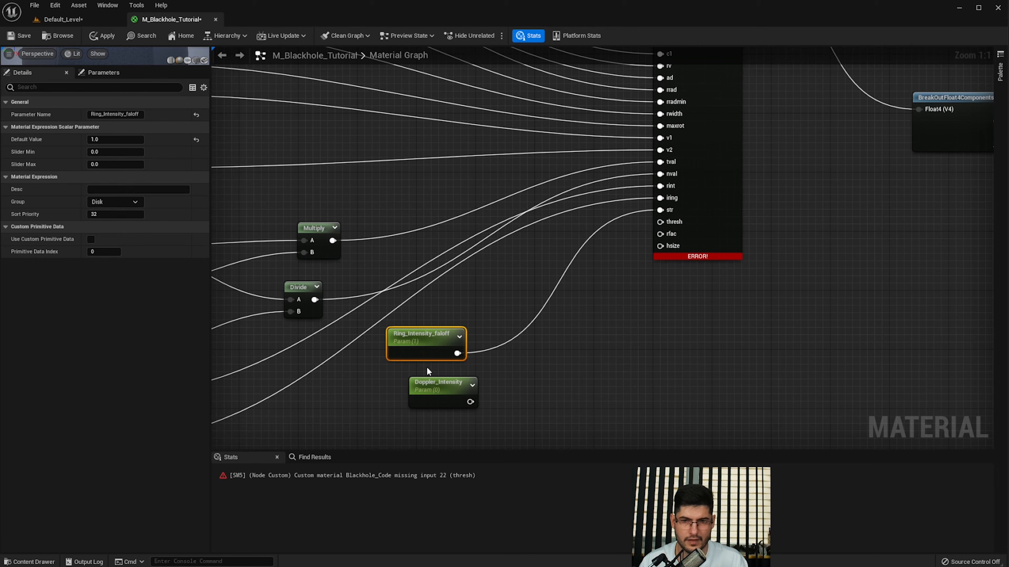
click(447, 389)
click(135, 202)
click(124, 227)
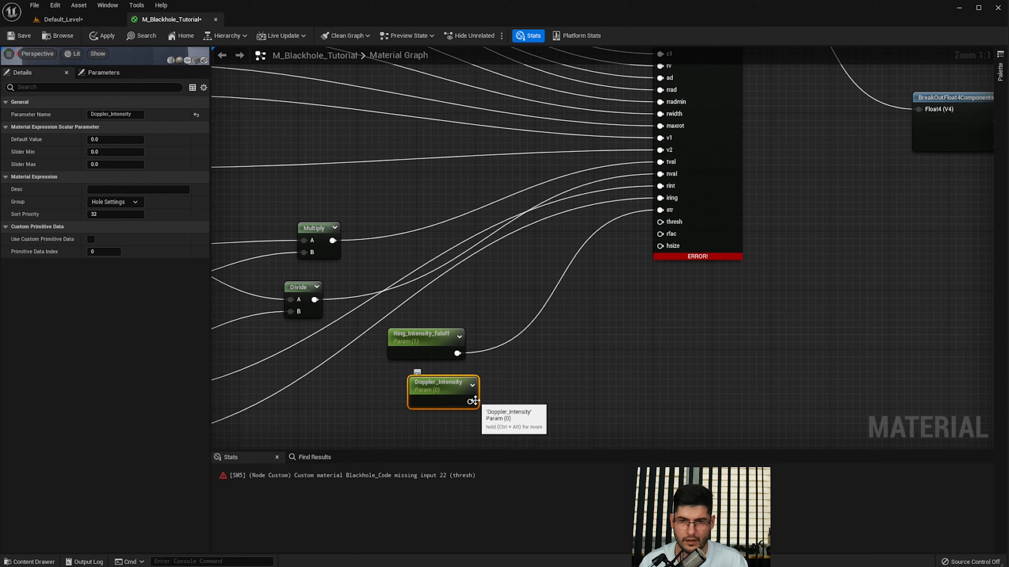
- Connect Doppler_Intensity to the thresh input of Blackhole_Code and move both new parameter nodes closer to the other parameters
drag(469, 402, 660, 222)
drag(518, 345, 411, 408)
right_drag(411, 407, 513, 314)
drag(540, 294, 467, 327)
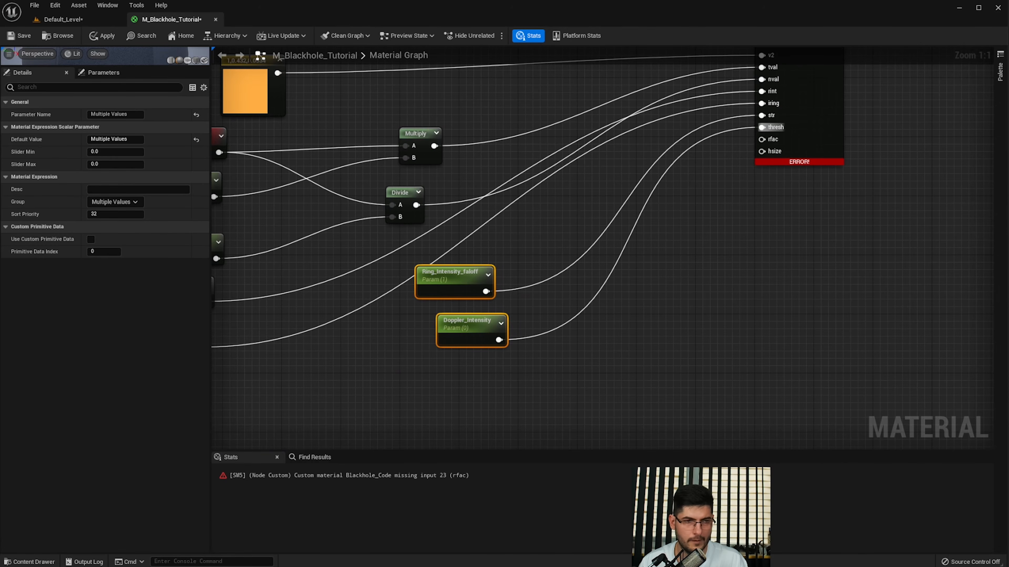
click(540, 372)
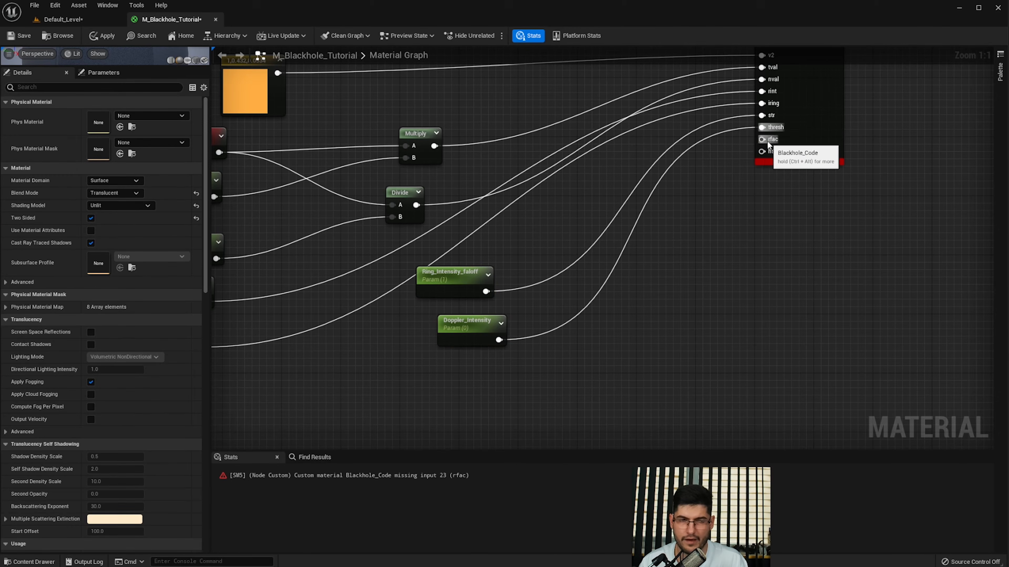
- Add a scalar parameter named rfac below Doppler_Intensity with a default value of 1
click(422, 394)
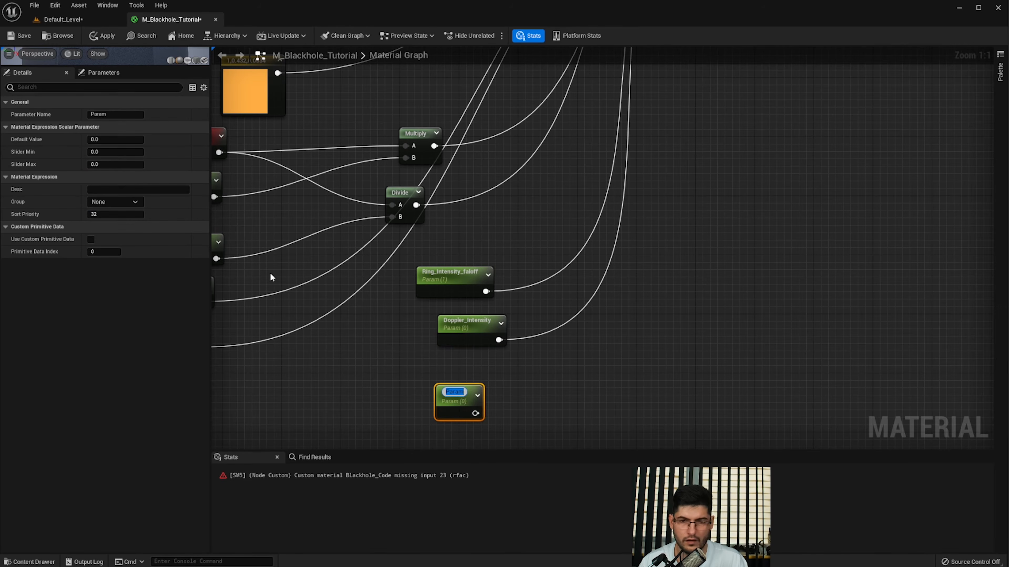
text(rfac)
key(Return)
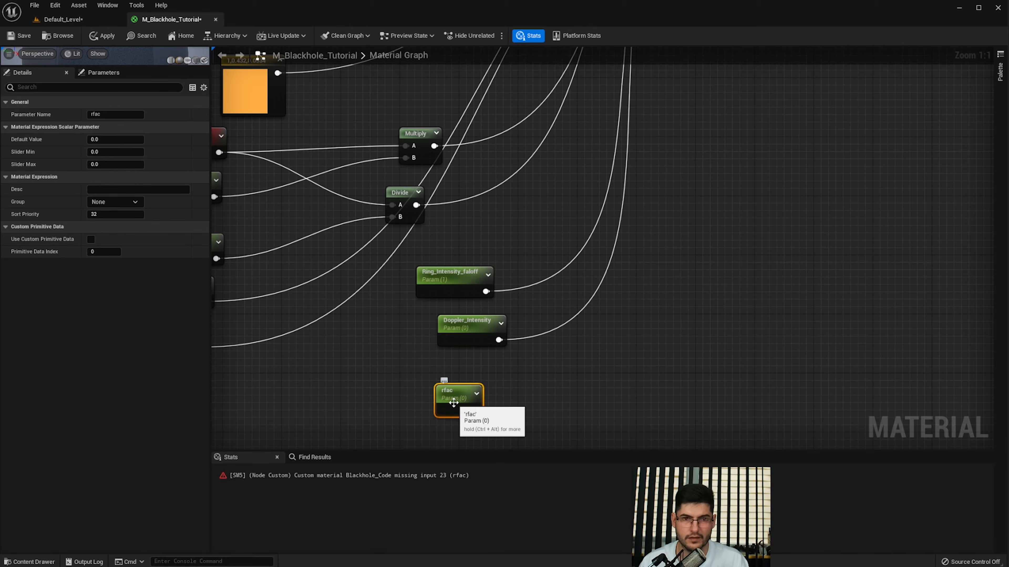
click(115, 139)
text(1)
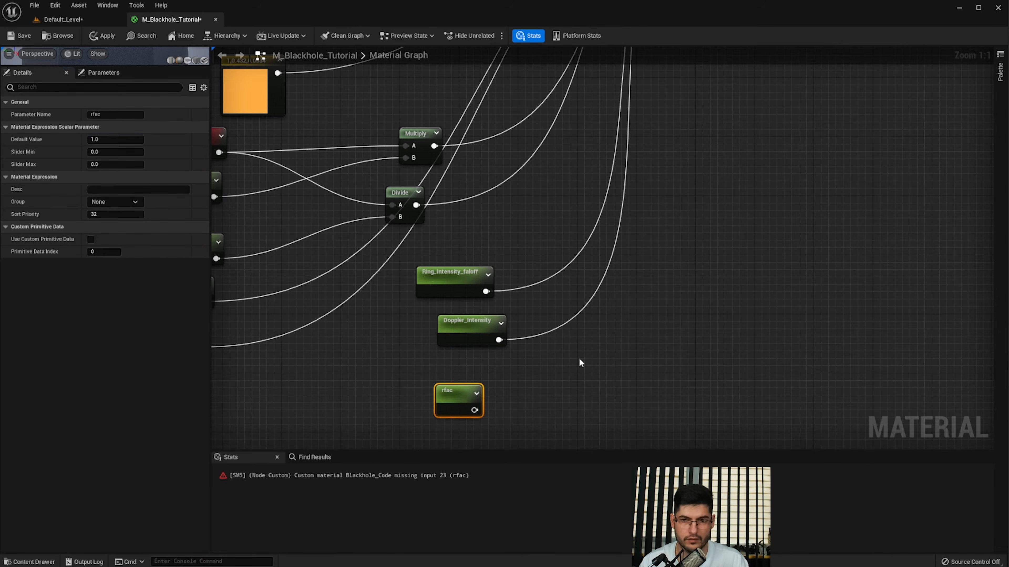
click(586, 377)
- Connect the rfac parameter to the rfac input of Blackhole_Code and move the three new parameter nodes into the parameter column
scroll(586, 377, down, 1)
drag(447, 428, 694, 314)
right_drag(564, 425, 598, 170)
drag(521, 154, 433, 349)
drag(470, 233, 289, 327)
scroll(647, 306, up, 1)
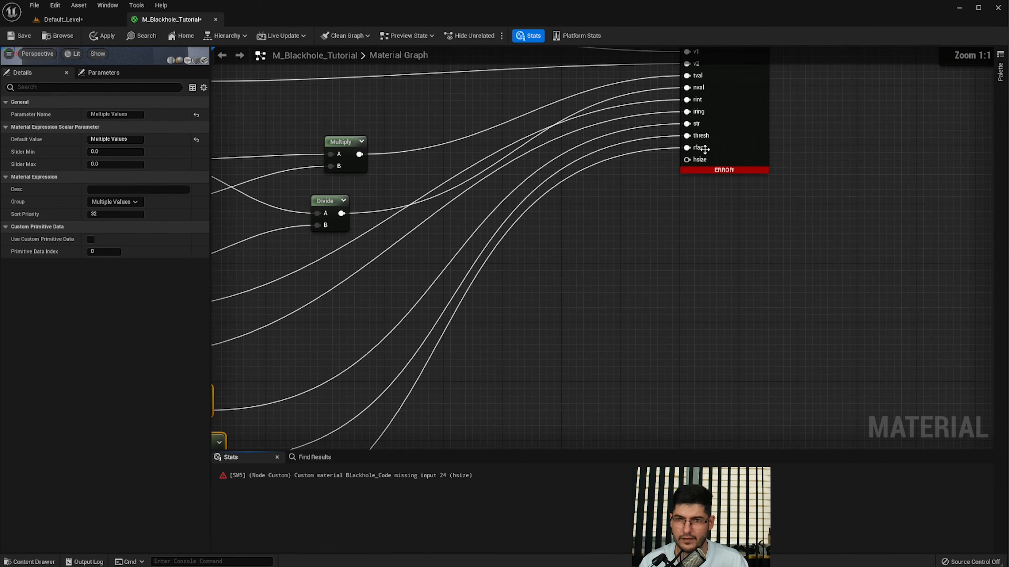
click(661, 196)
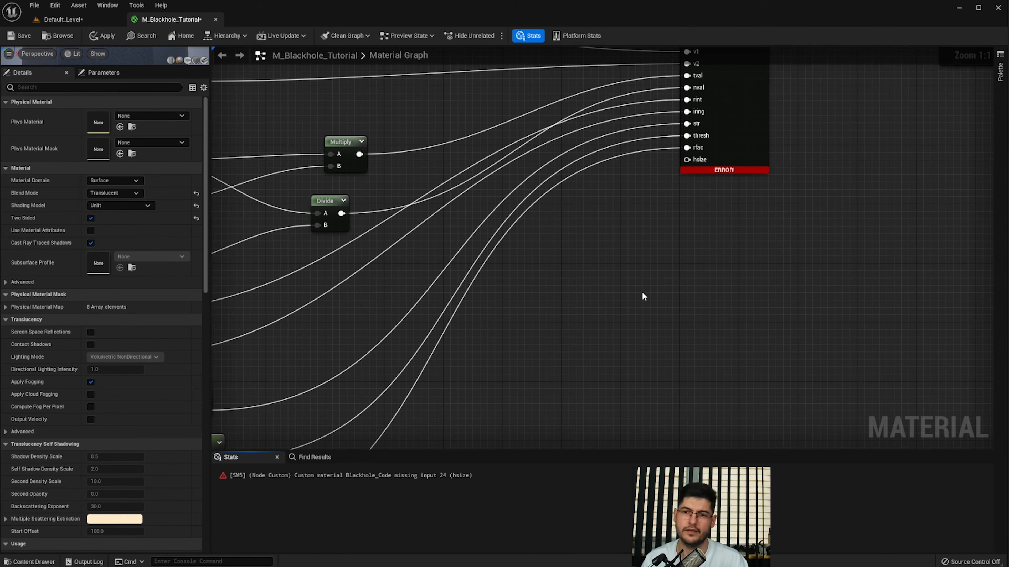
- Add a scalar parameter named Blackhole_Size below the Blackhole_Code node, correcting any misspelling in its name
right_drag(619, 268, 597, 271)
click(564, 237)
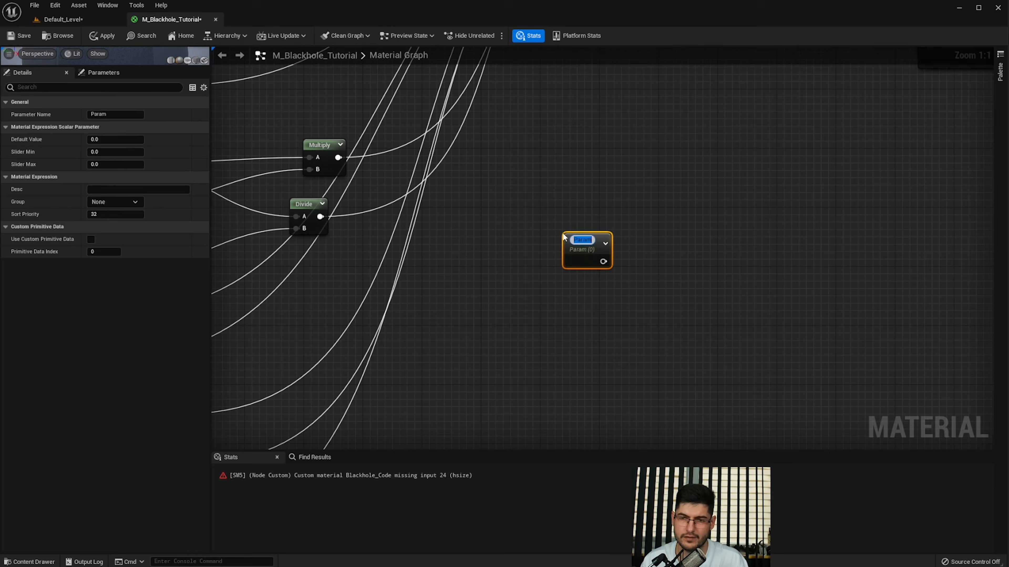
text(Black)
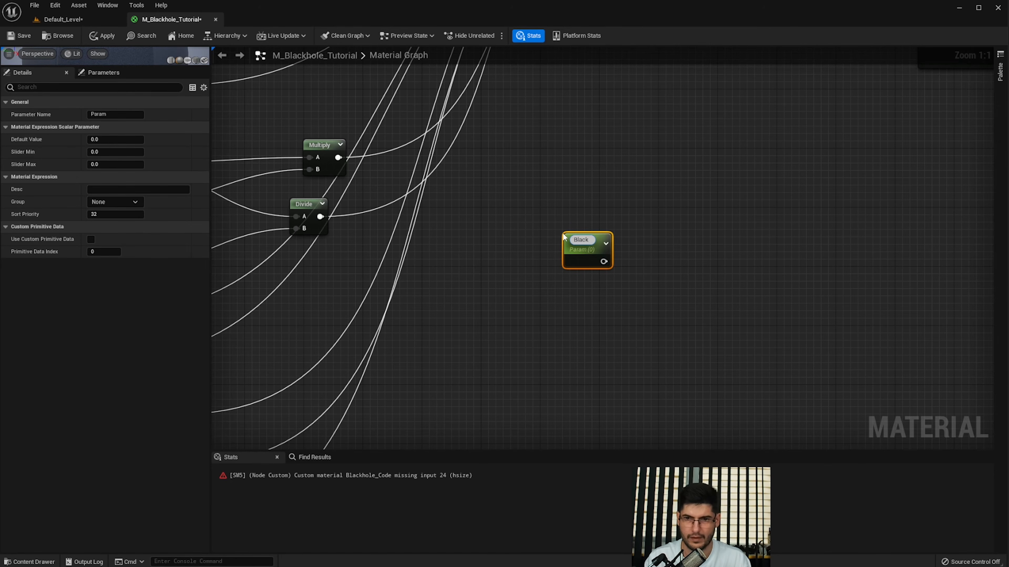
text(hole_Soze)
key(Return)
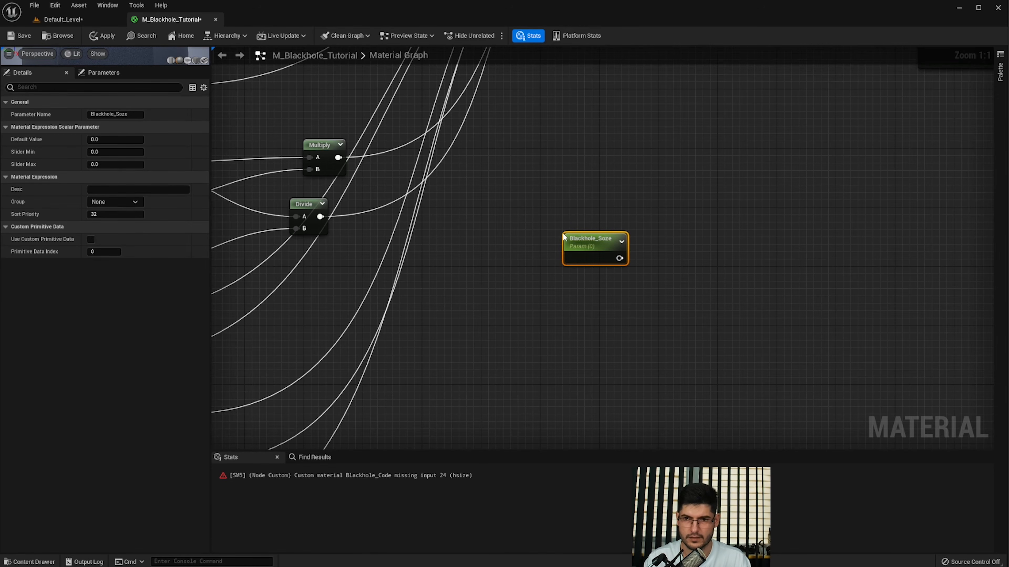
right_drag(567, 211, 576, 295)
key(F2)
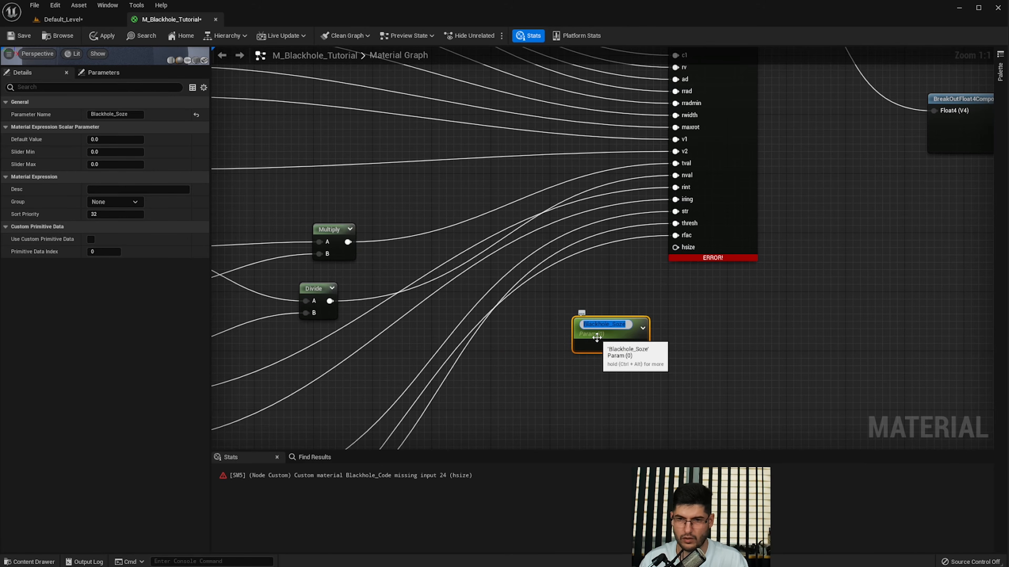
key(Right)
key(BackSpace)
text(i)
key(Return)
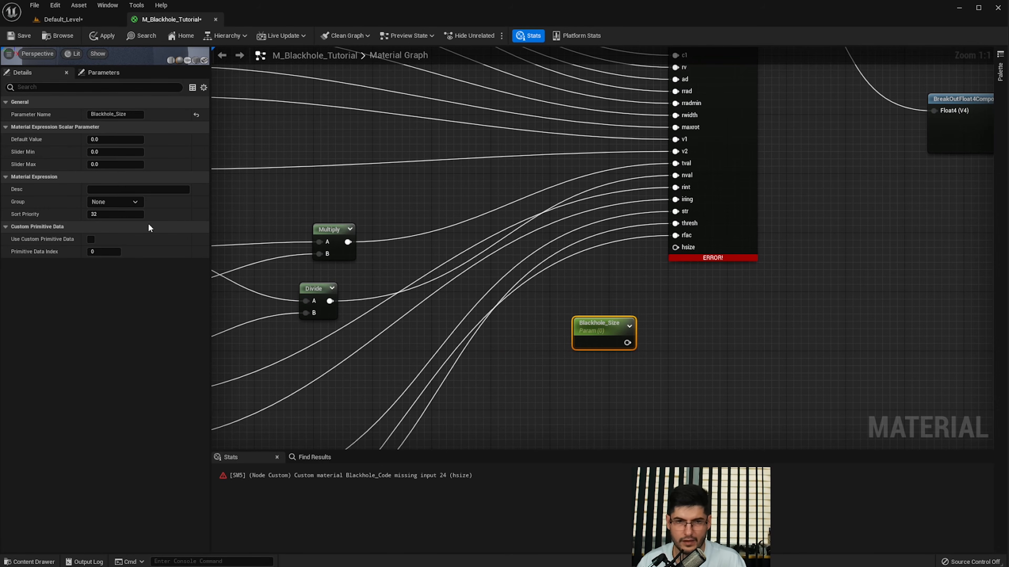
- Set the Blackhole_Size default value to 1 and connect it to the hsize input of Blackhole_Code
click(115, 139)
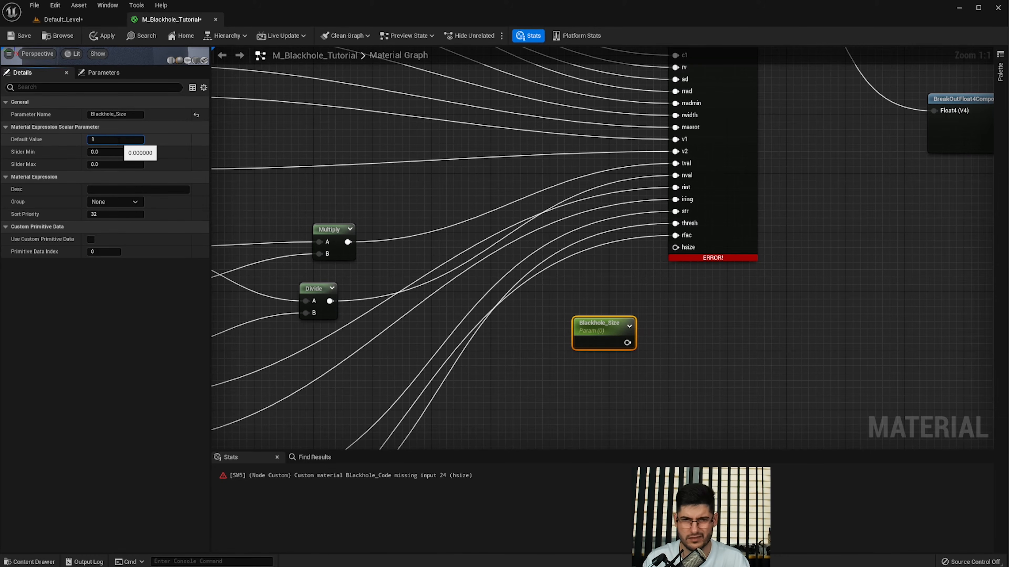
drag(627, 342, 675, 247)
click(605, 325)
scroll(594, 247, down, 1)
right_drag(587, 249, 569, 269)
click(616, 228)
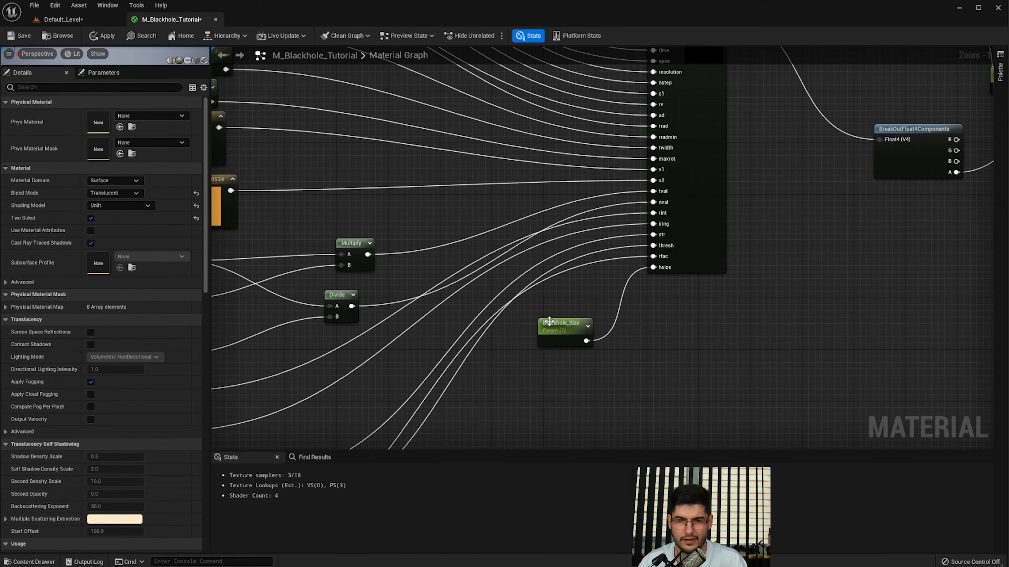
- Assign Blackhole_Size to the Global Settings parameter group and apply the material changes
click(546, 320)
click(134, 204)
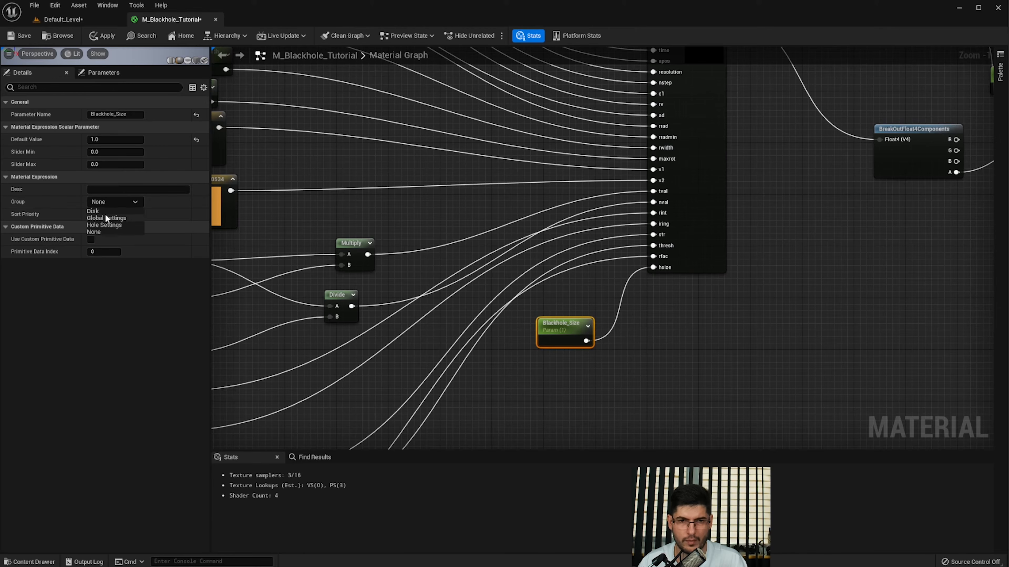
click(108, 218)
click(448, 312)
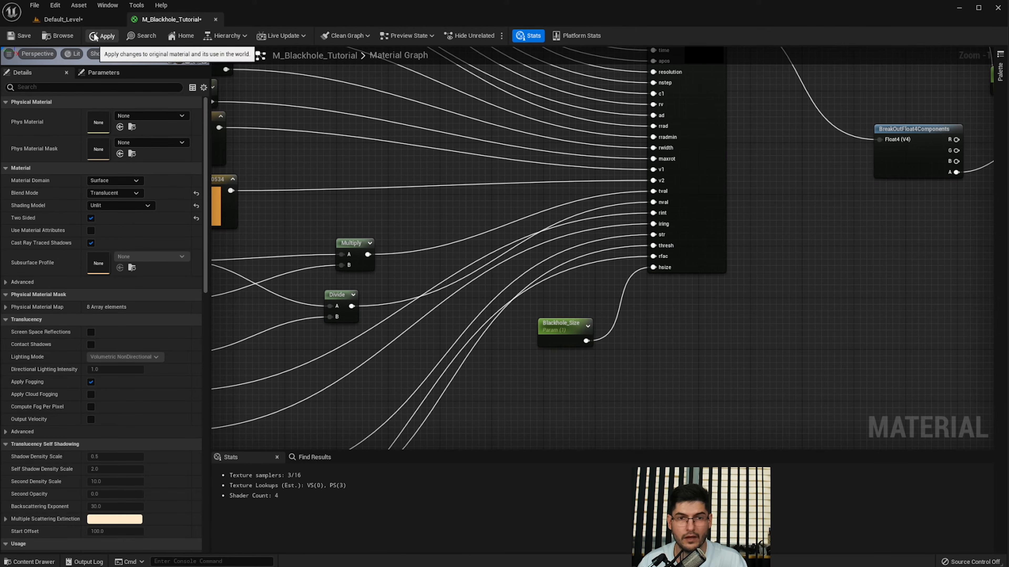
click(102, 35)
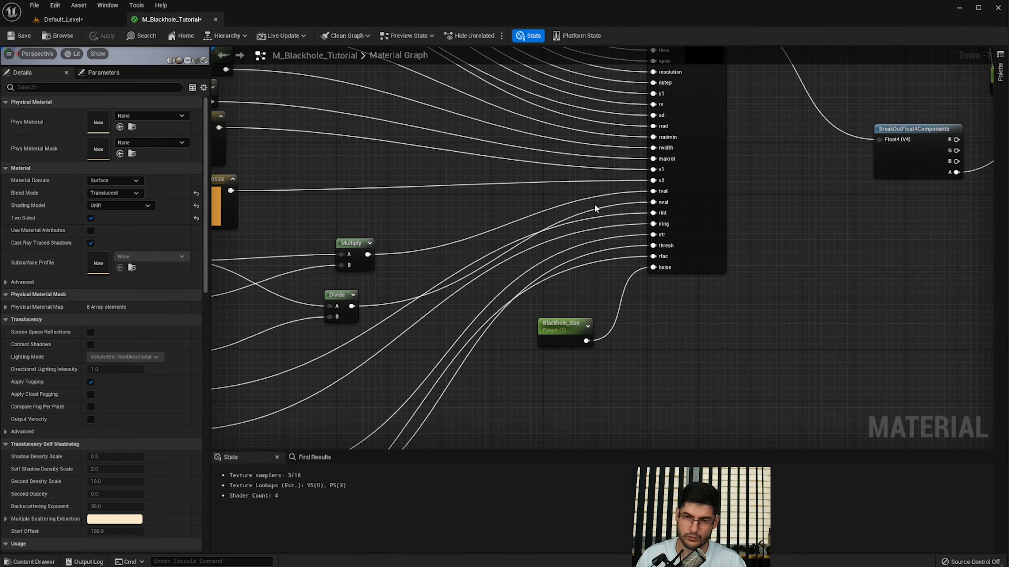
scroll(627, 273, down, 4)
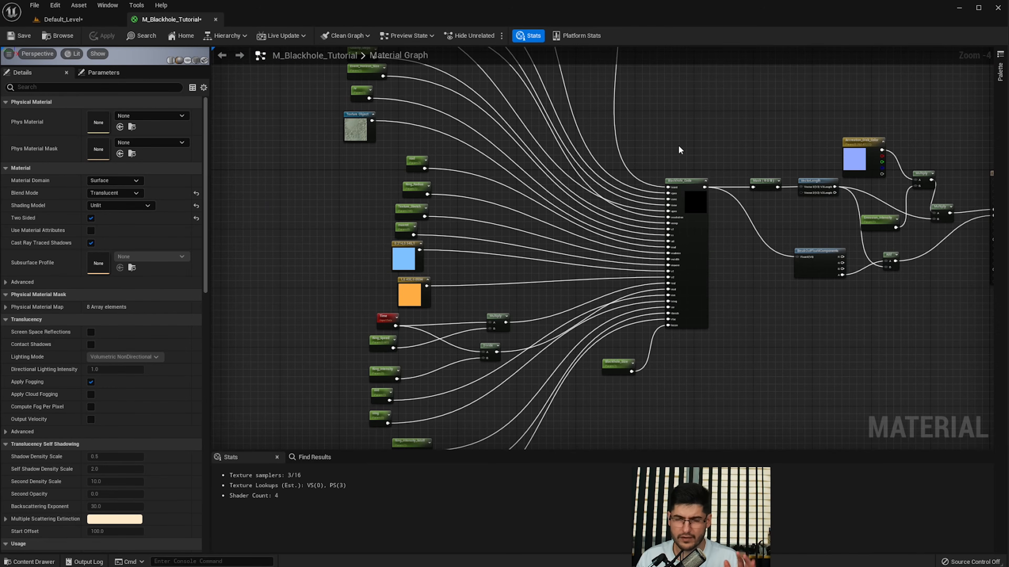
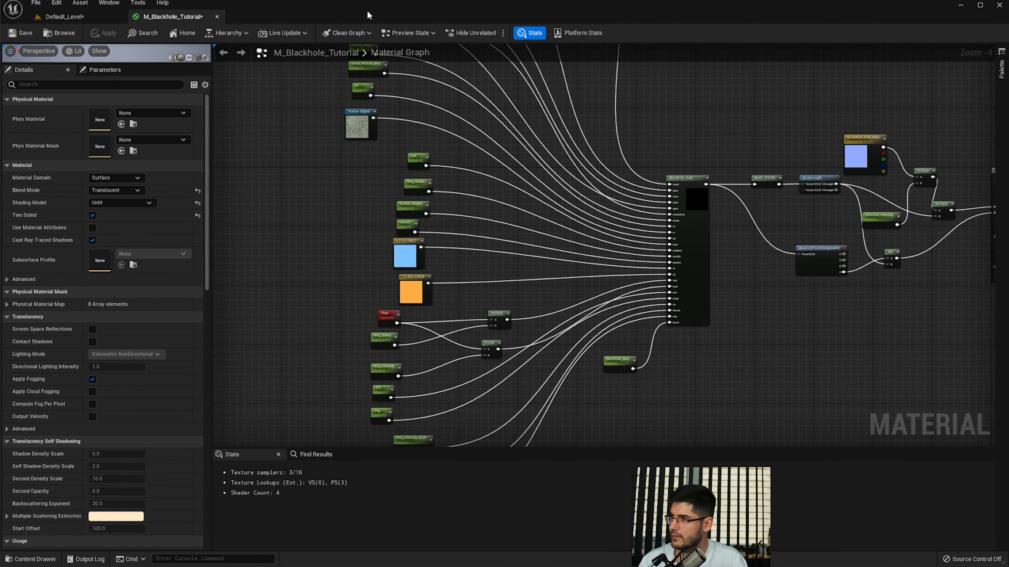
- Close the material editor and create an Actor Blueprint class named BP_Blackhole_Tutorial in the Content folder
click(217, 16)
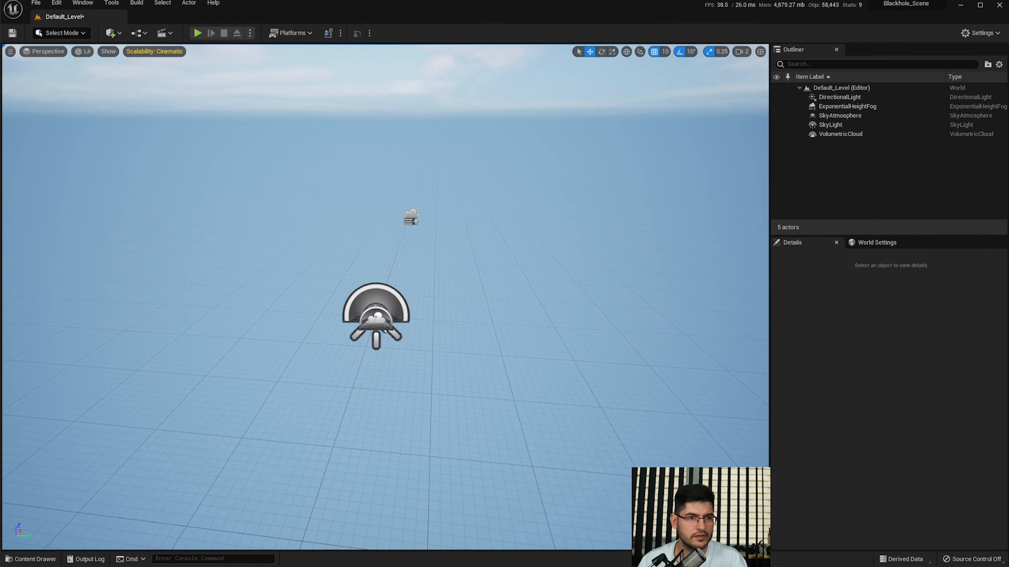
key(ctrl+space)
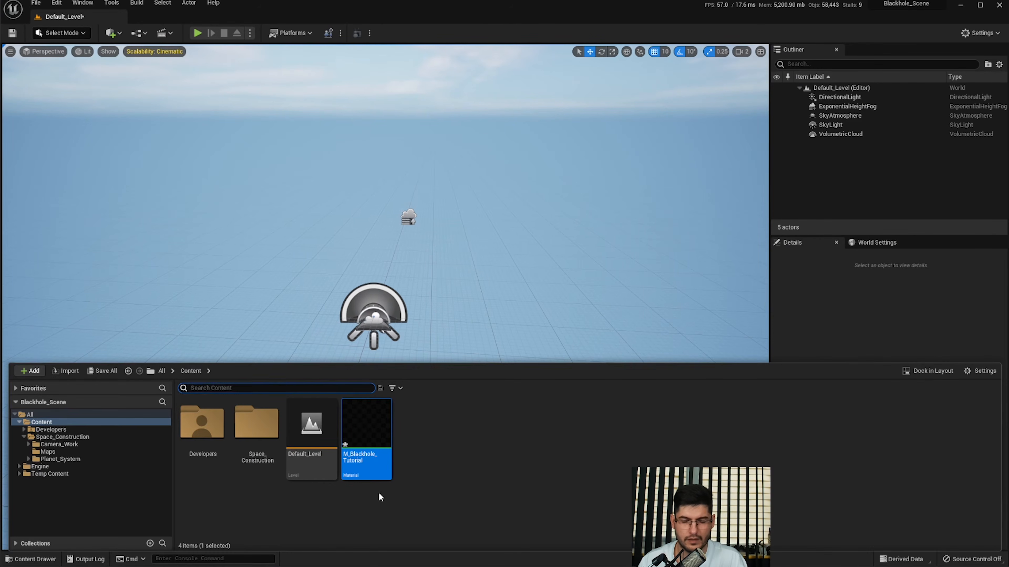
right_click(461, 457)
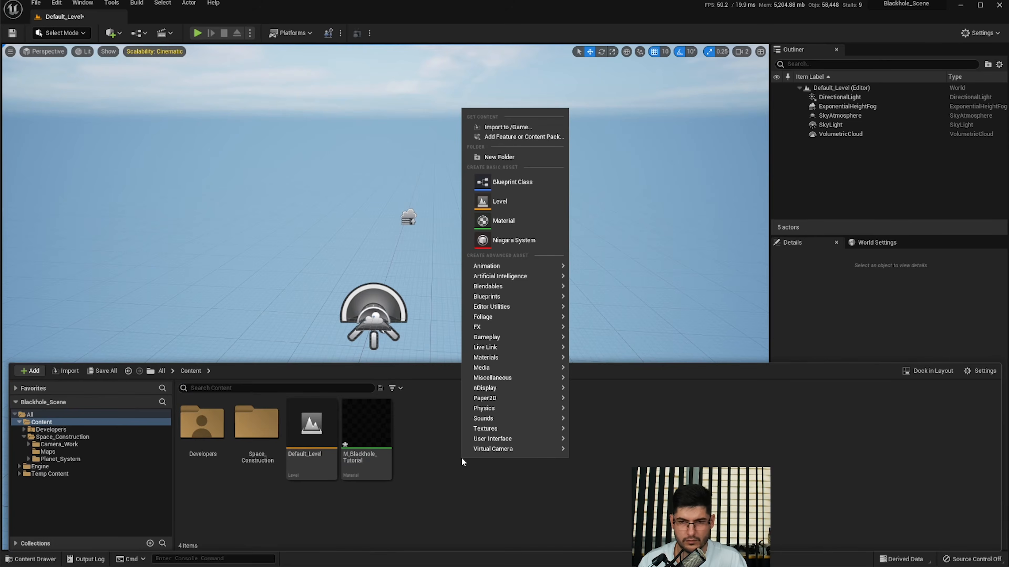
click(494, 186)
click(599, 230)
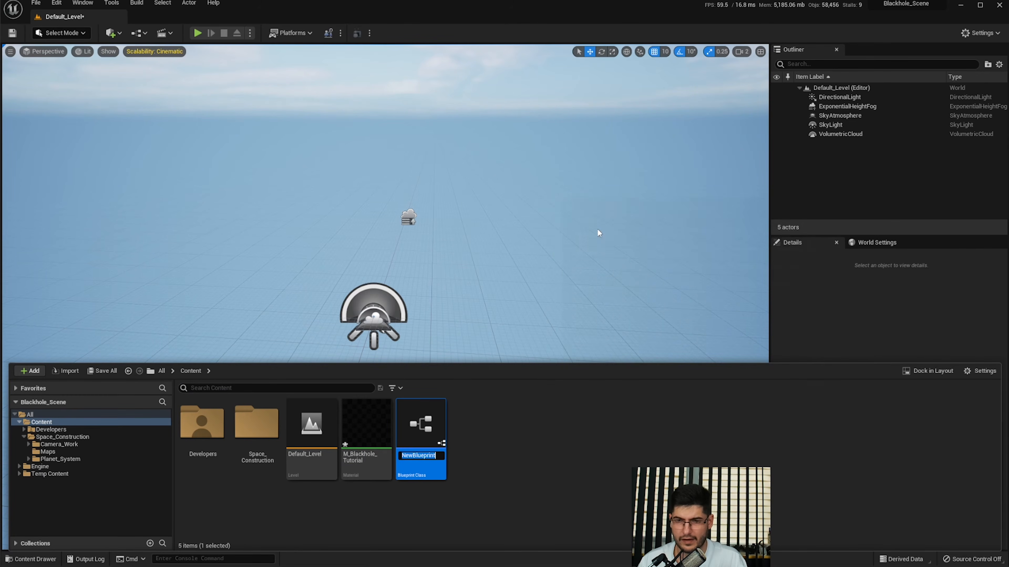
text(BP_Bl)
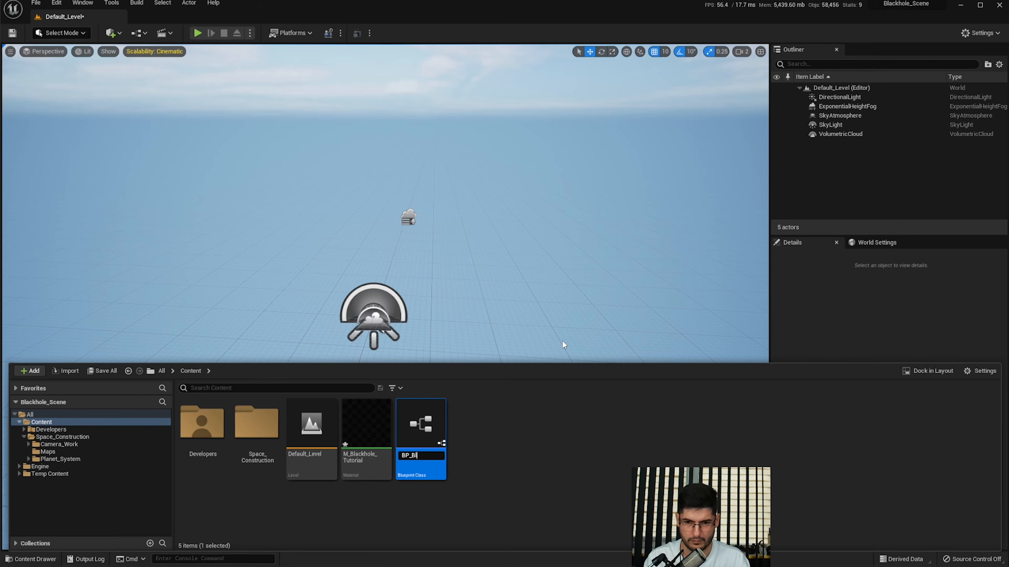
text(ackhole_Tut)
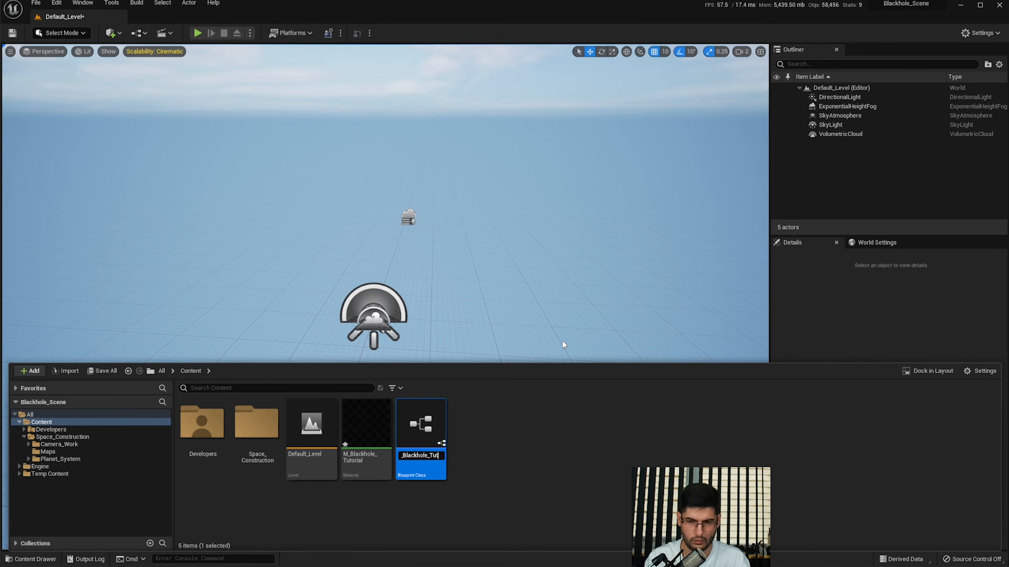
text(orial)
key(Return)
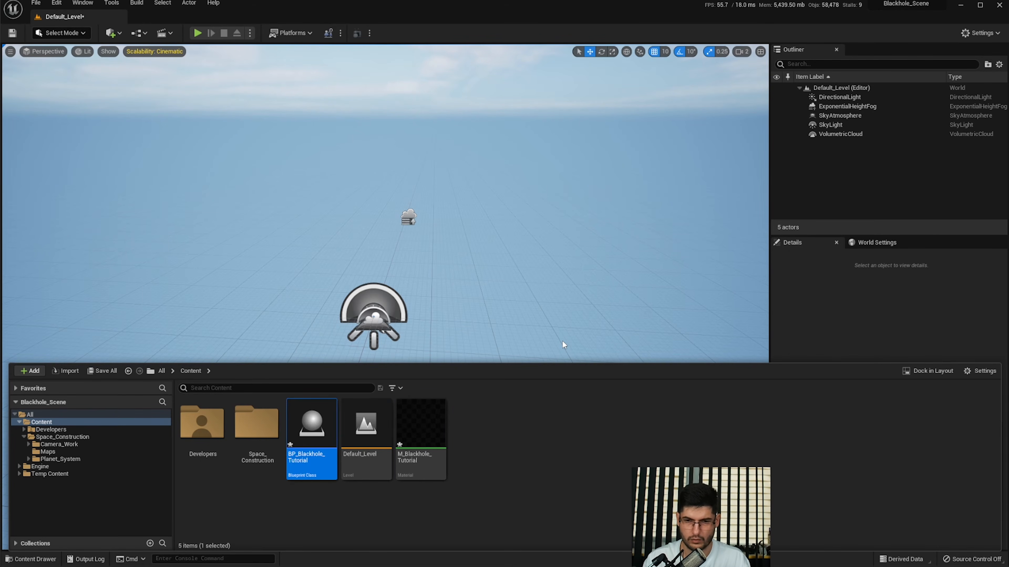
- Place BP_Blackhole_Tutorial in the level and open the Blueprint for editing
drag(325, 429, 457, 254)
right_drag(444, 317, 447, 314)
key(ctrl+space)
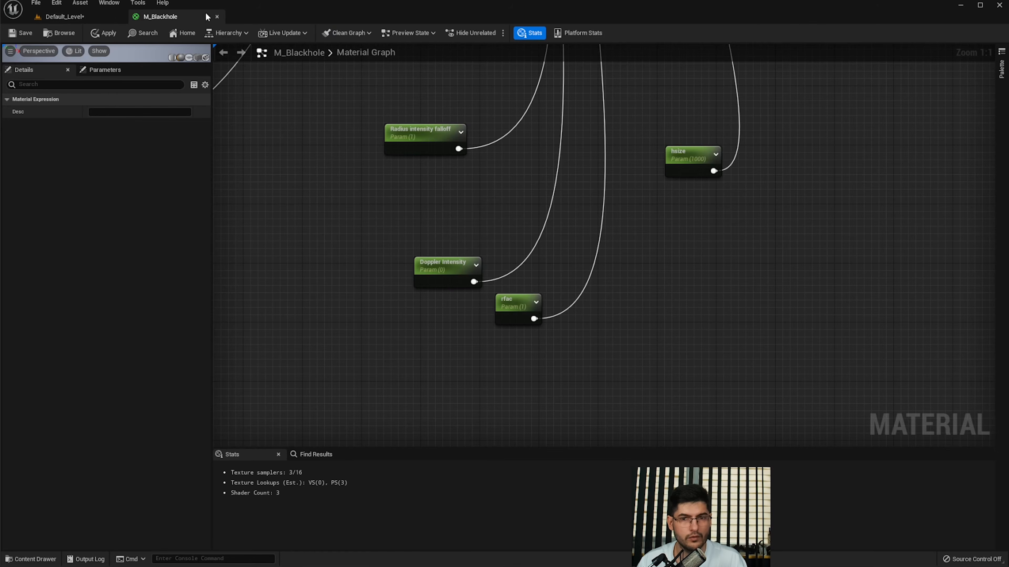
right_drag(349, 164, 349, 248)
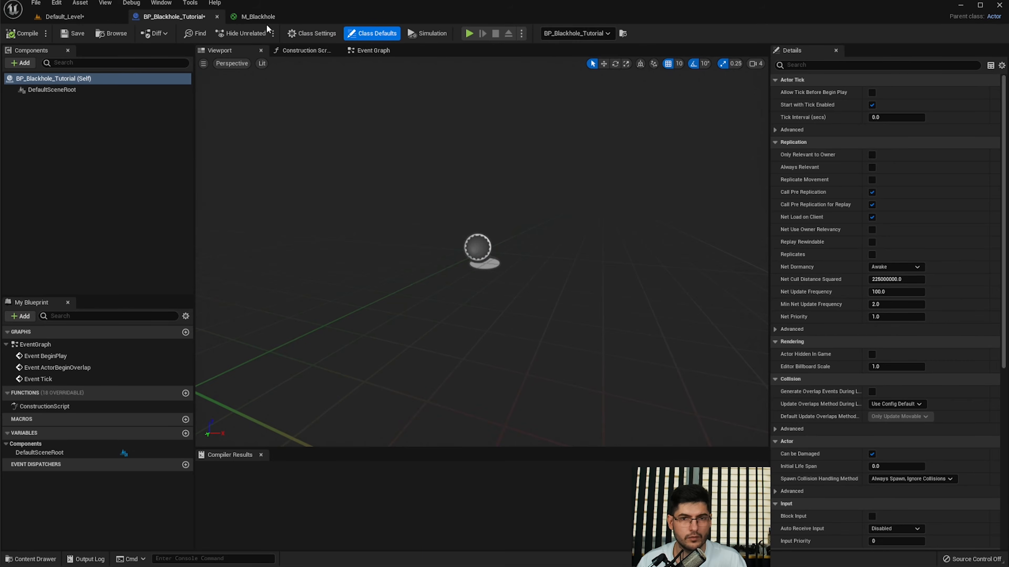
- Close the M_Blackhole material and open M_Blackhole_Tutorial in its place
click(286, 16)
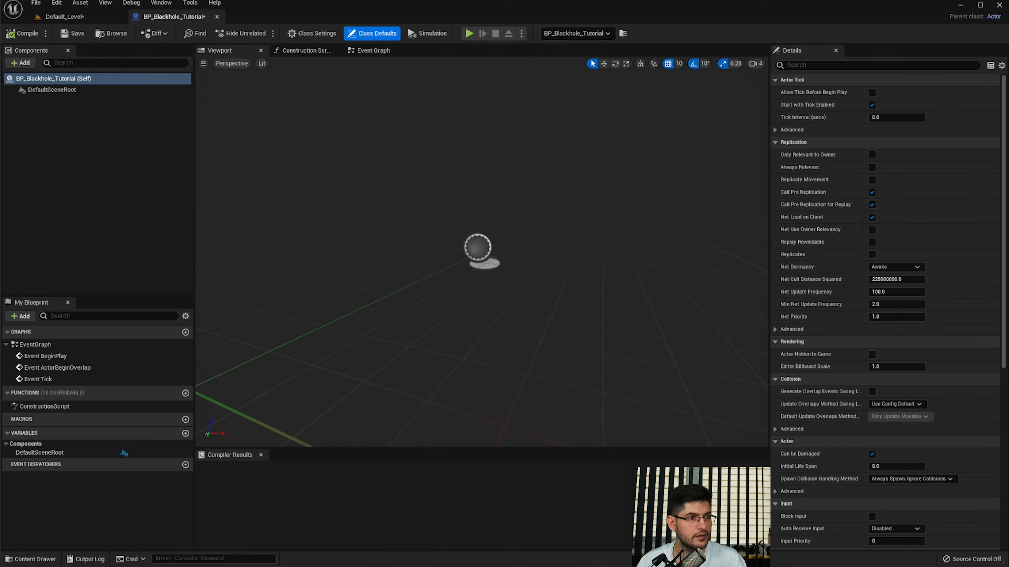
click(64, 16)
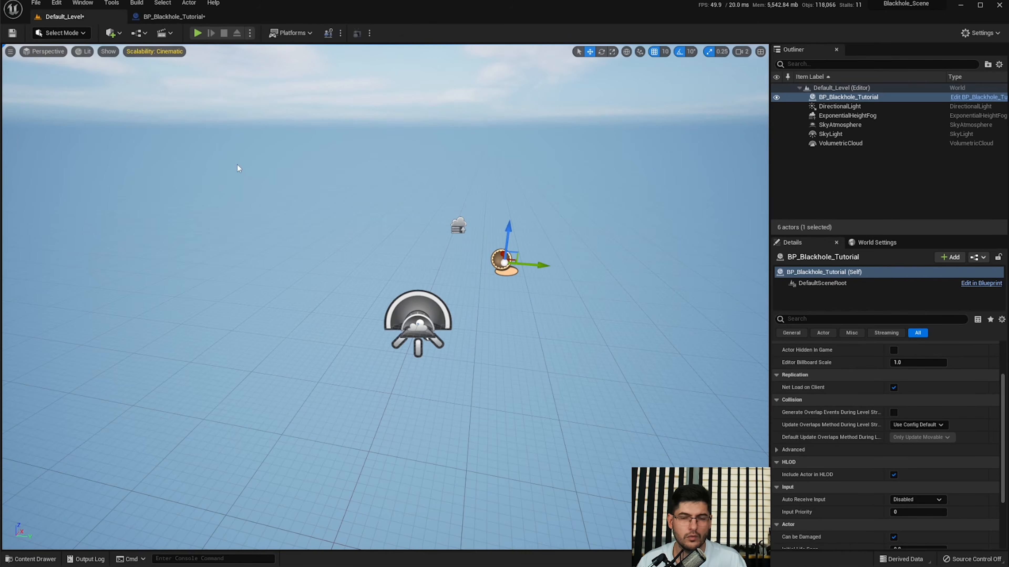
key(ctrl+space)
click(361, 110)
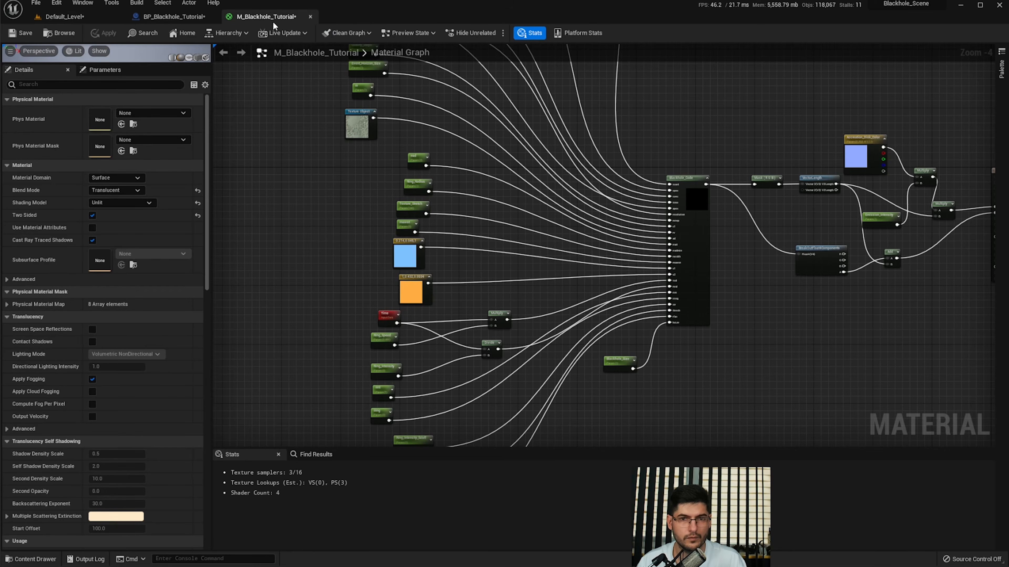
click(177, 16)
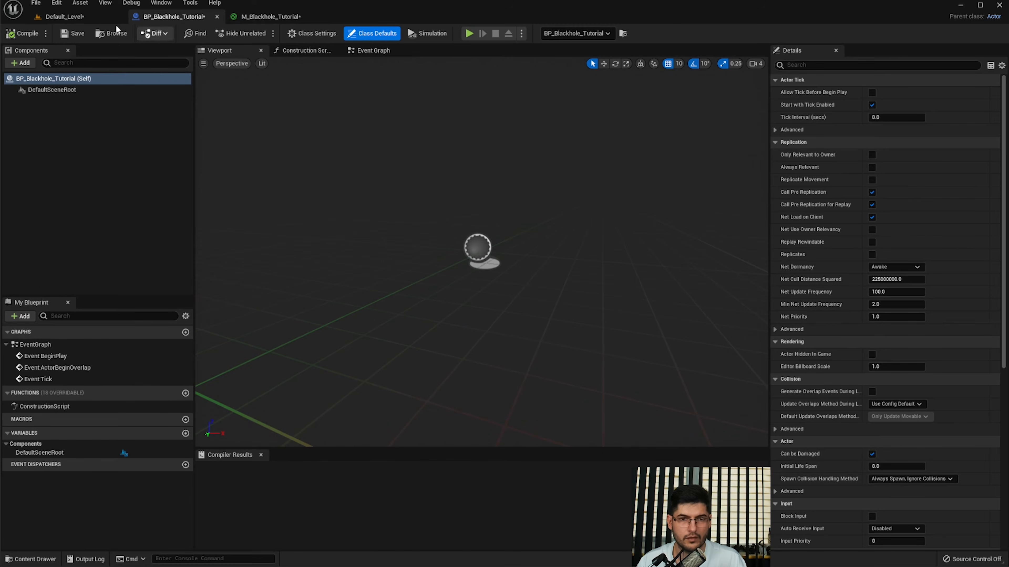
- Create a material instance from M_Blackhole_Tutorial in the Content folder, keeping the default name
click(75, 16)
key(ctrl+space)
right_click(421, 442)
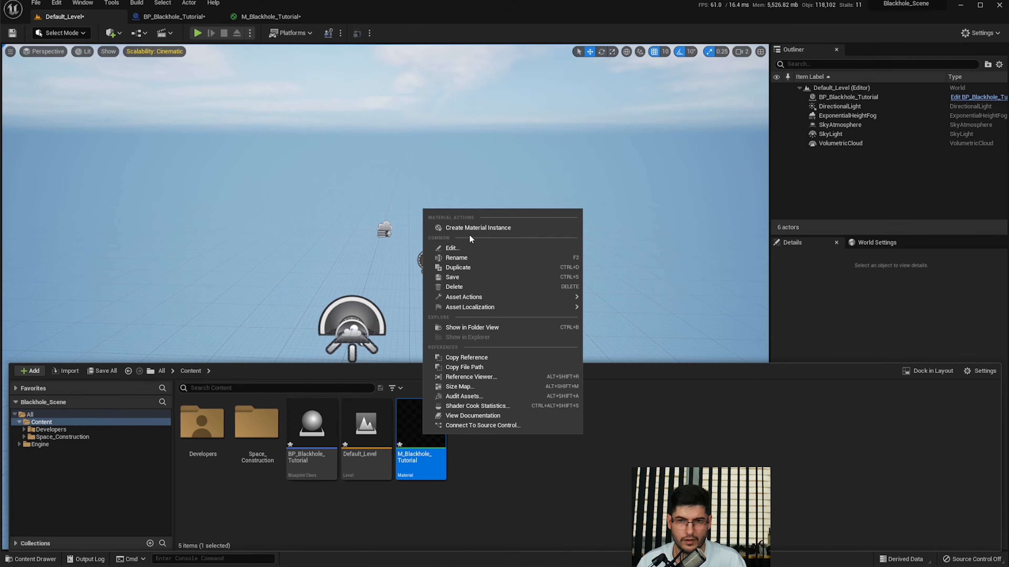
click(478, 227)
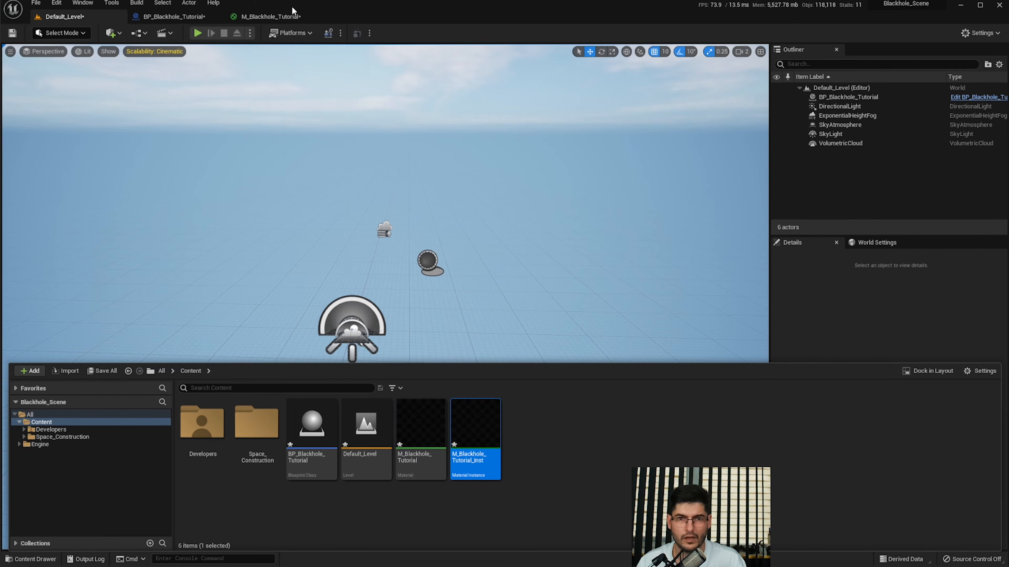
- Add a Static Mesh component named Blackhole under DefaultSceneRoot in BP_Blackhole_Tutorial
click(171, 16)
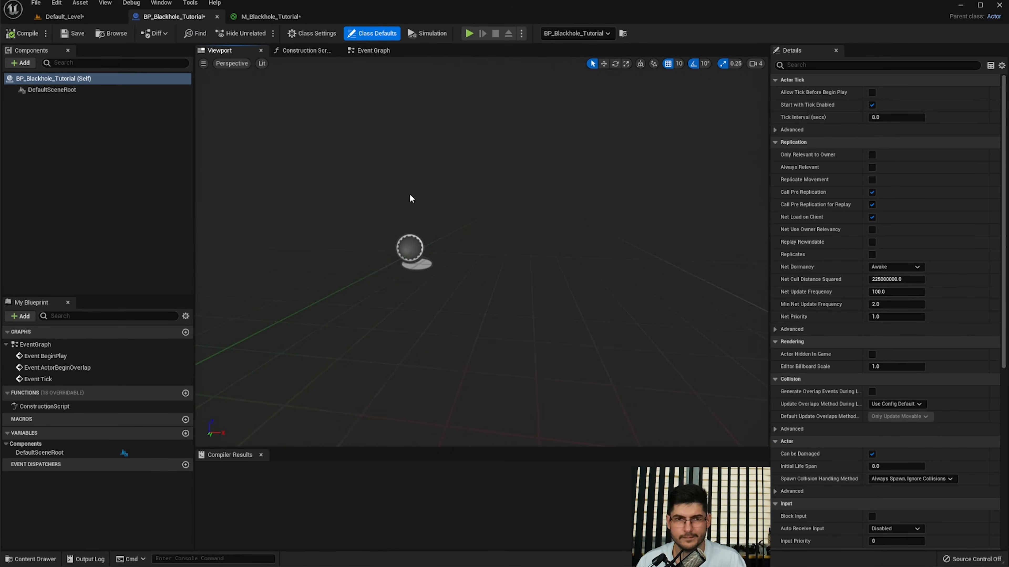
click(47, 90)
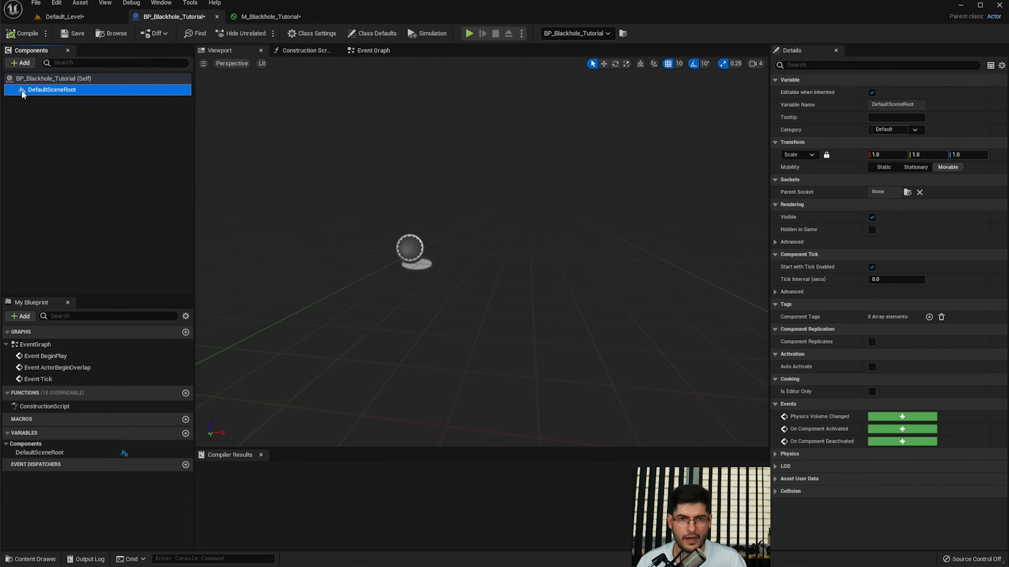
click(22, 63)
text(static)
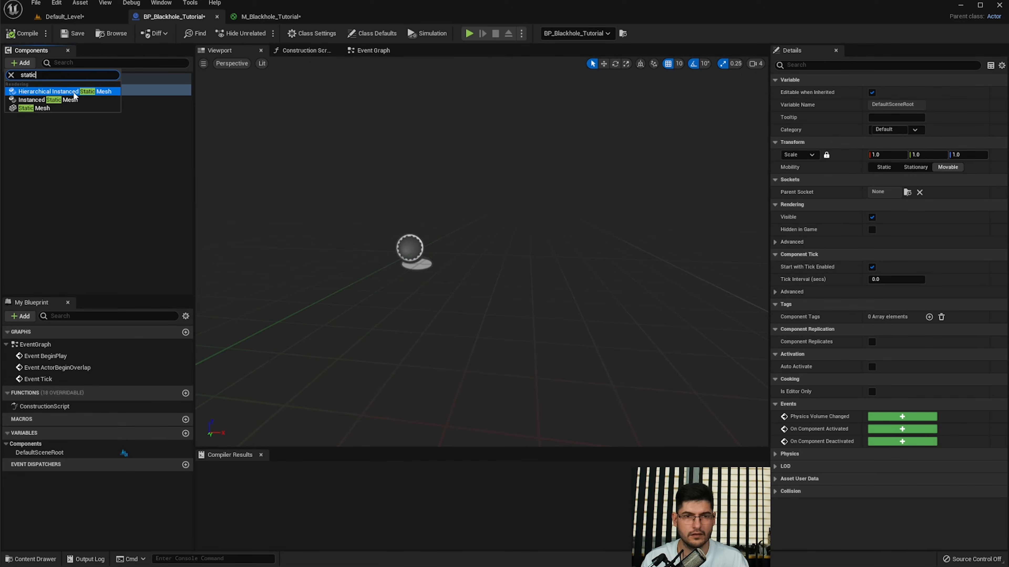
key(Down)
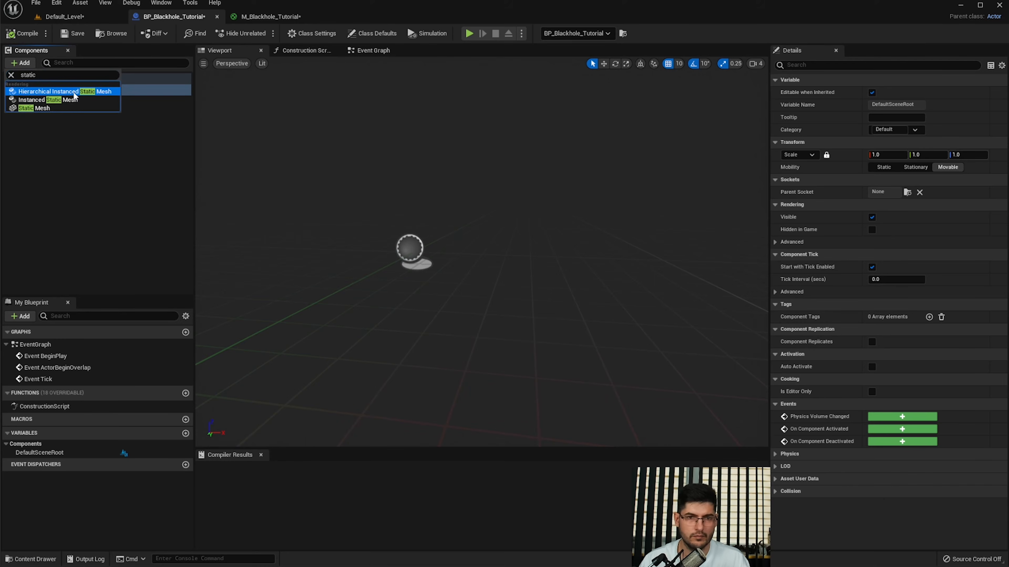
click(63, 108)
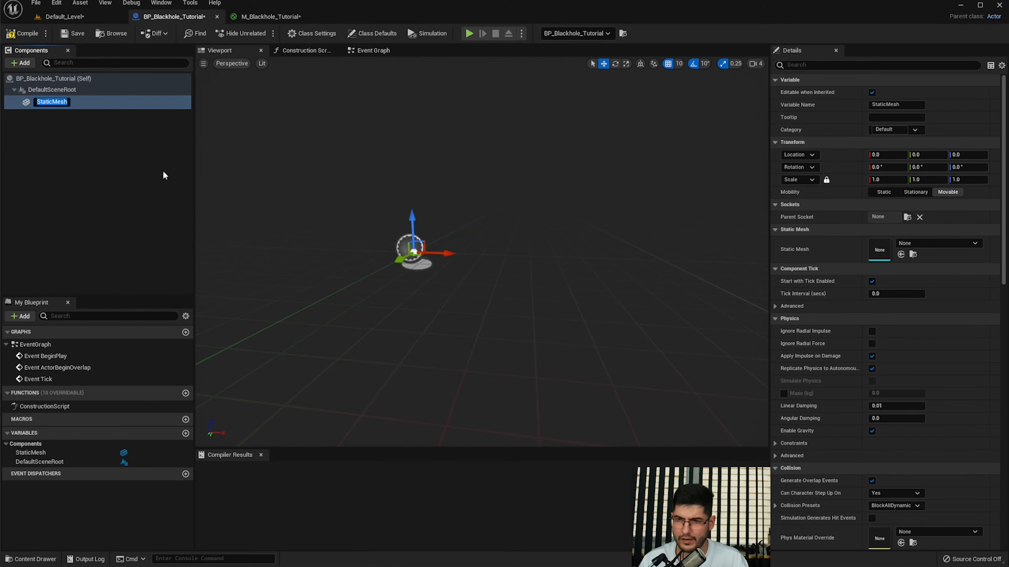
text(Blackhole)
key(Return)
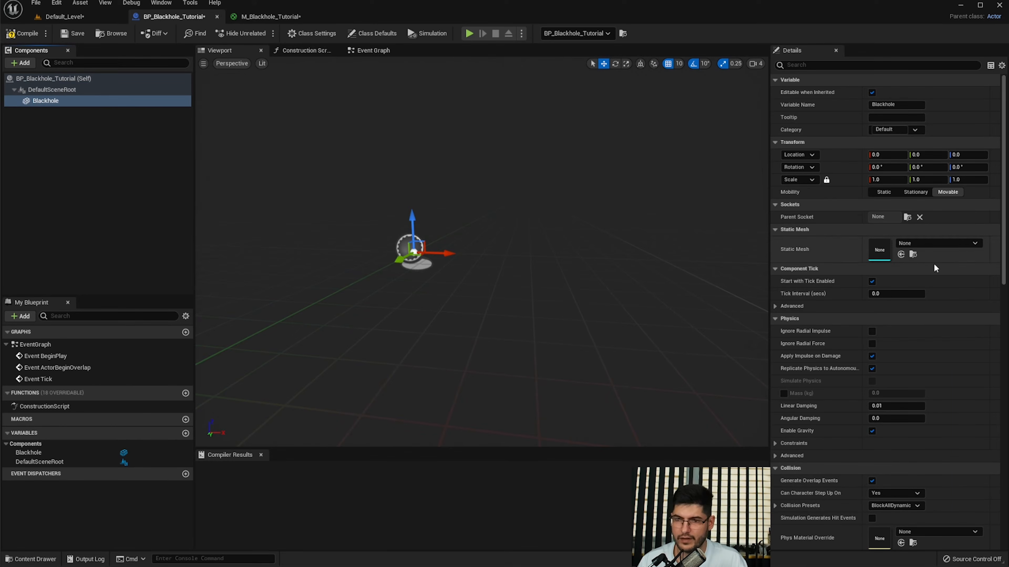
- Assign the MaterialSphere mesh to the Blackhole component
click(929, 244)
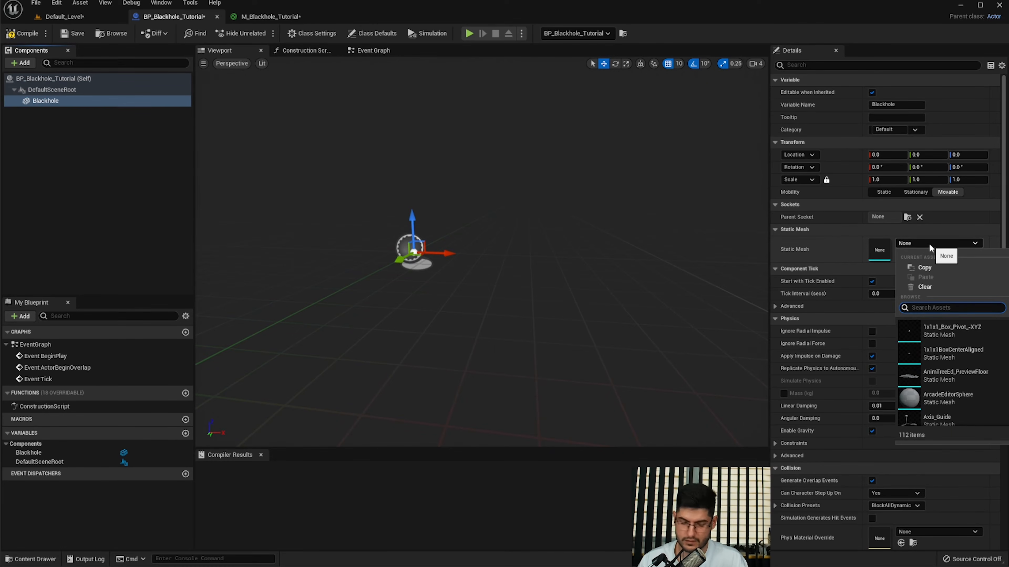
text(sphere)
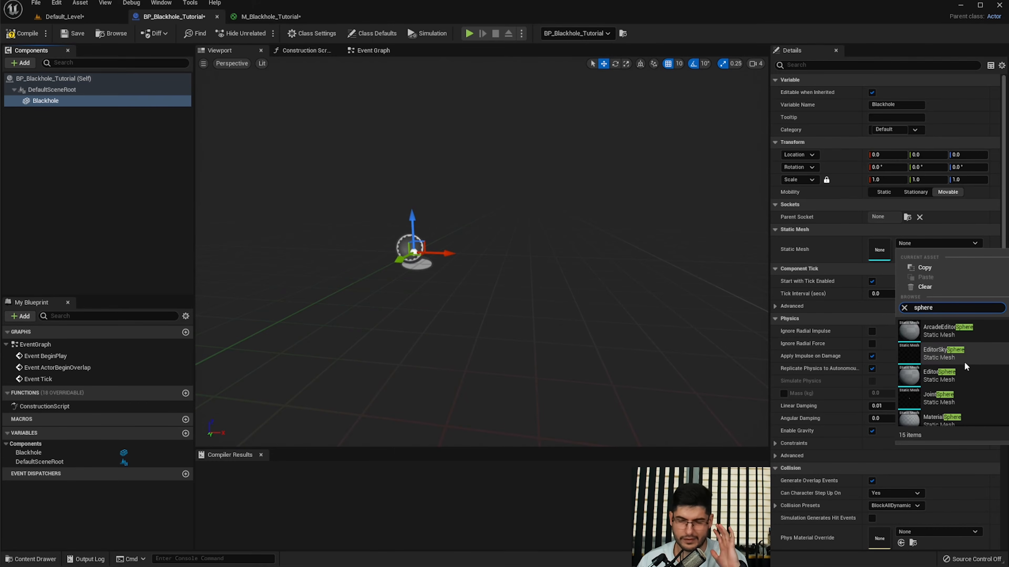
scroll(962, 392, down, 1)
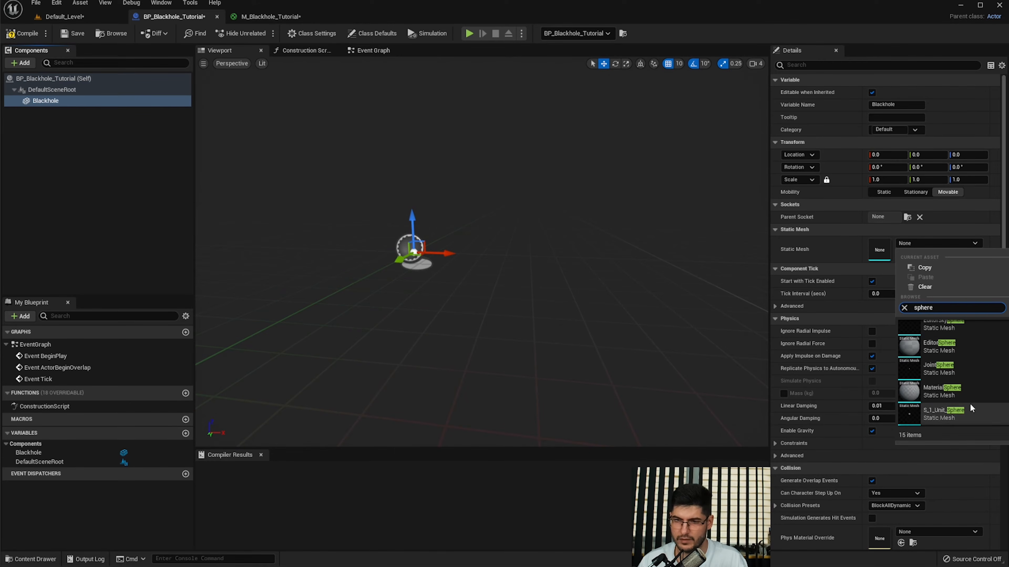
click(940, 391)
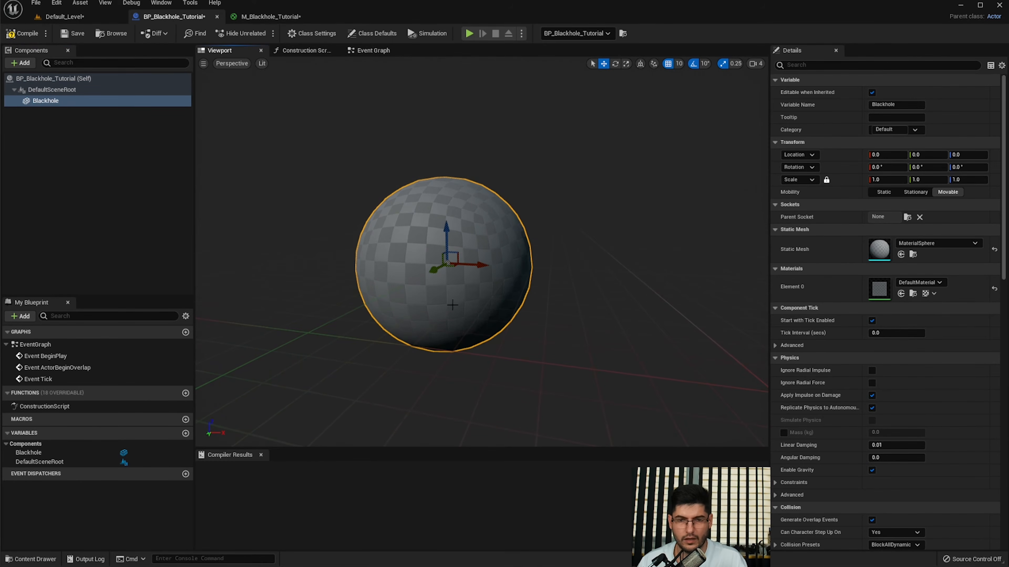
- Assign M_Blackhole_Tutorial_Inst to the Blackhole component's Element 0 material slot and compile the Blueprint
key(ctrl+space)
drag(490, 454, 853, 300)
drag(878, 290, 877, 291)
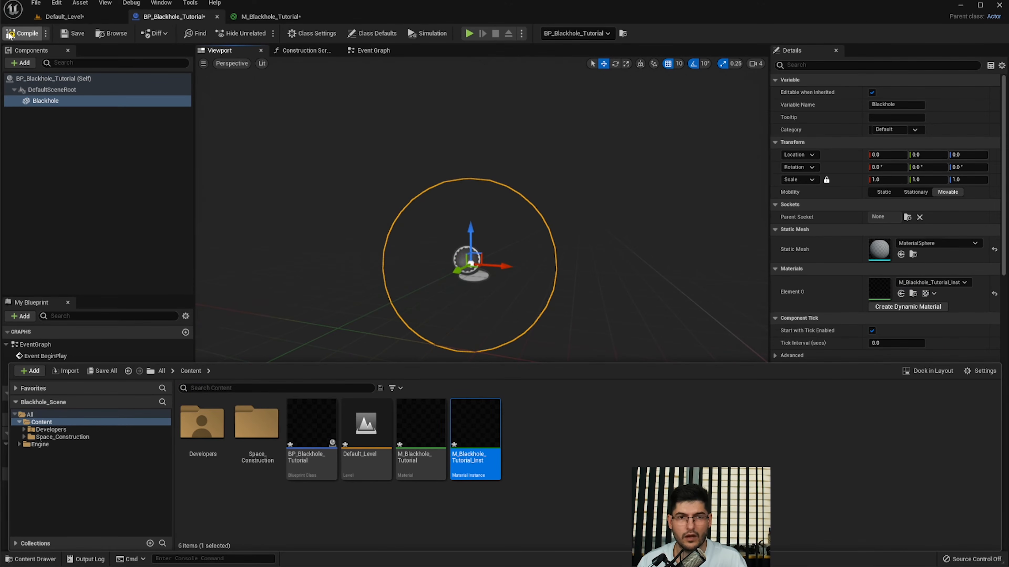
click(10, 34)
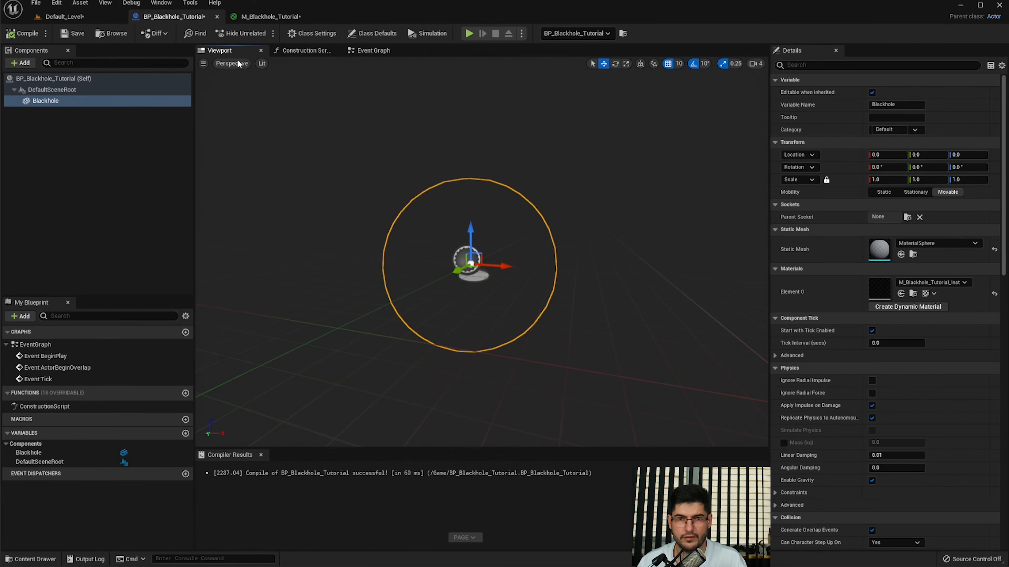
- Focus the level view on BP_Blackhole_Tutorial and open M_Blackhole_Tutorial_Inst for editing
click(78, 17)
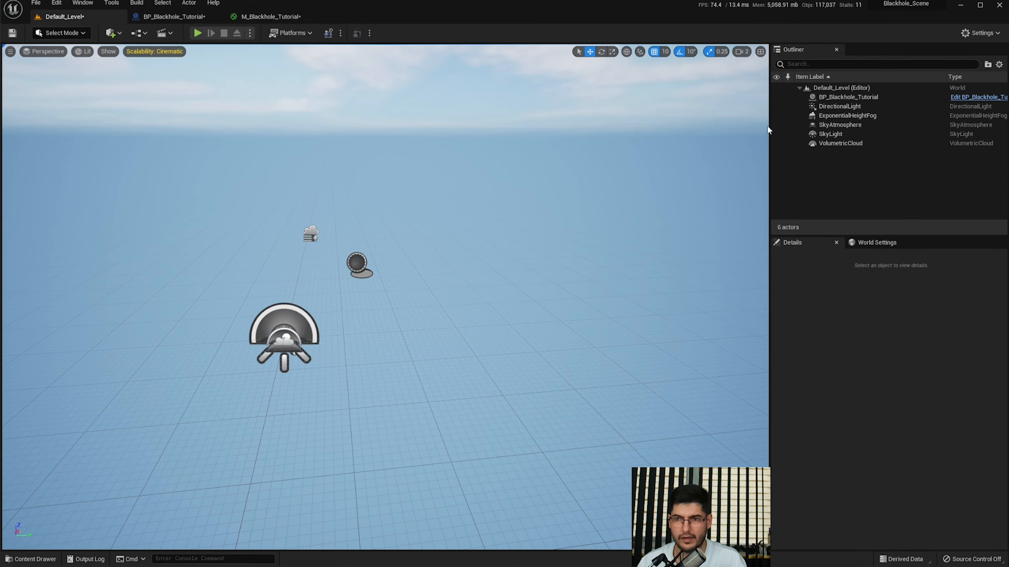
double_click(843, 98)
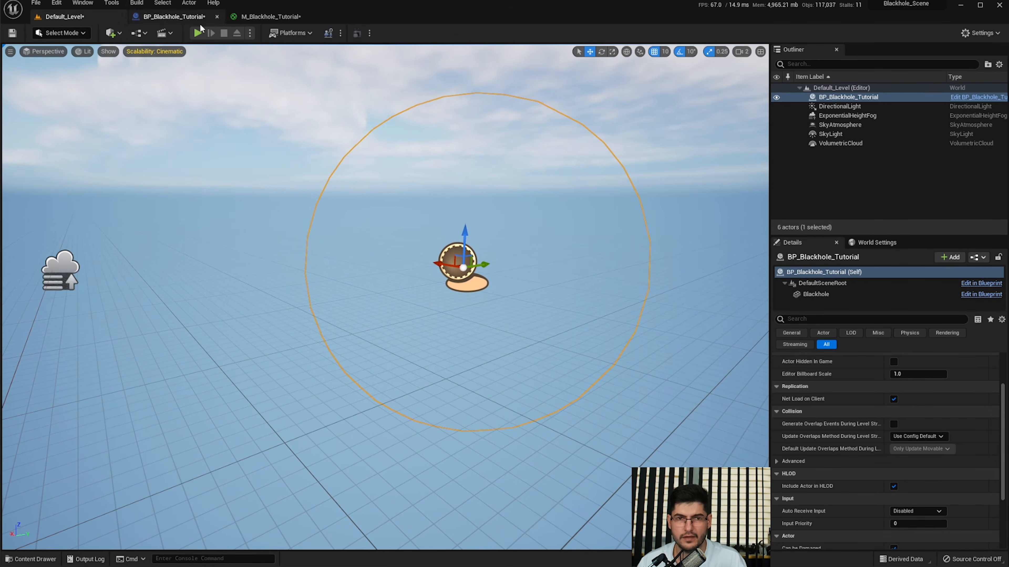
key(ctrl+space)
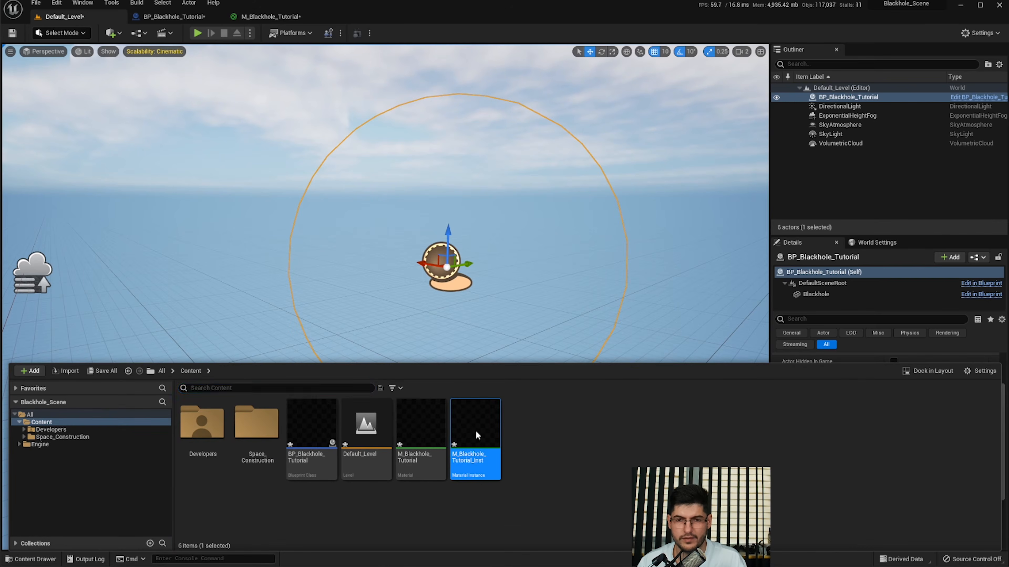
double_click(476, 425)
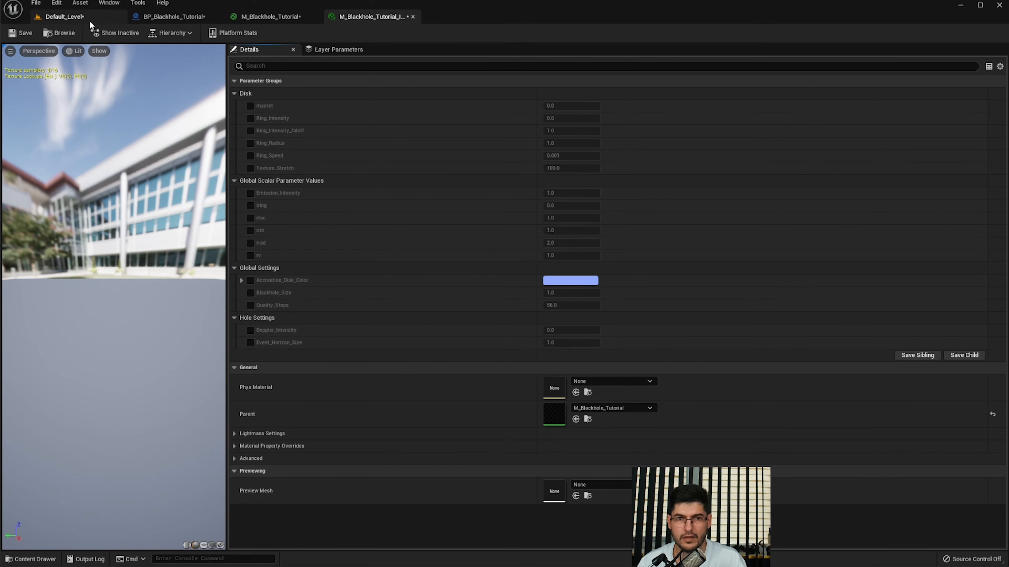
- Detach the material instance editor into a floating window over the level, make it taller, and move it clear of the black hole
drag(350, 18, 566, 86)
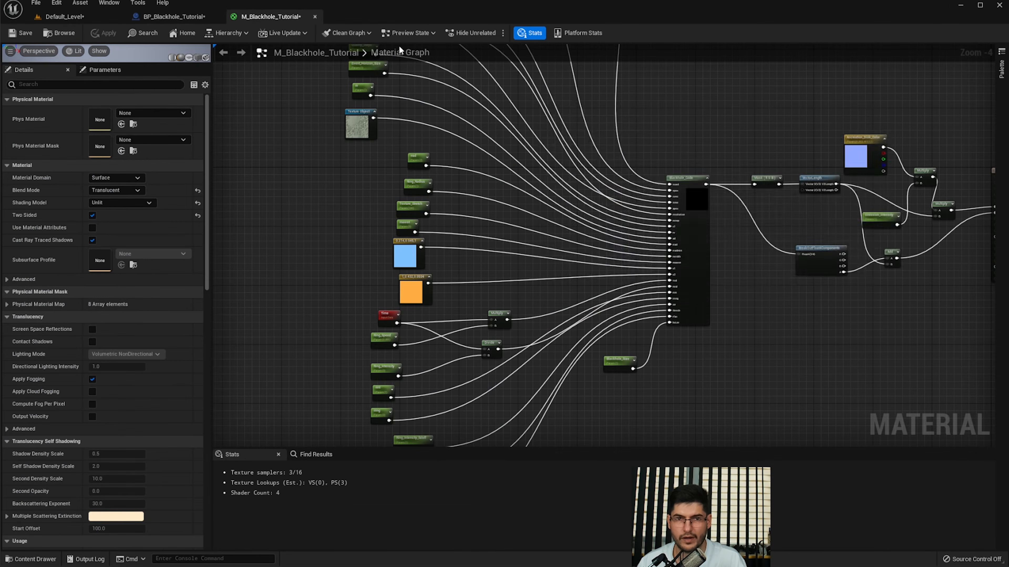
click(64, 16)
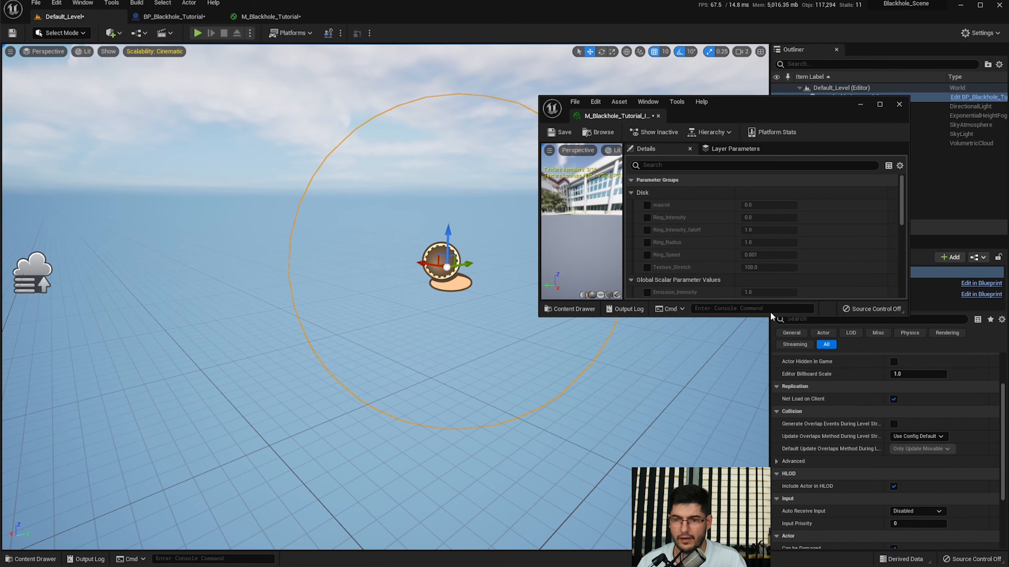
drag(766, 316, 777, 518)
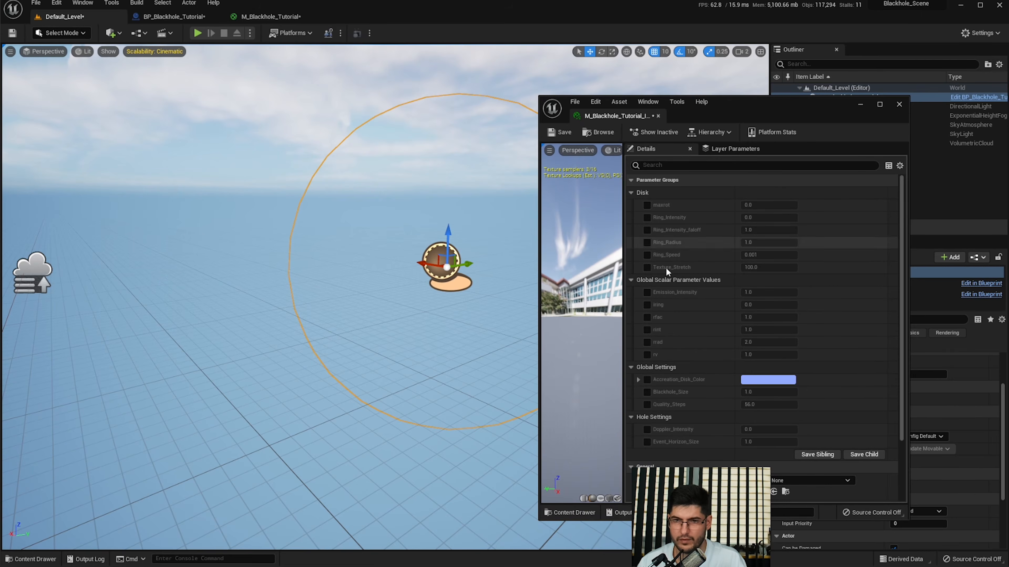
drag(712, 108, 795, 122)
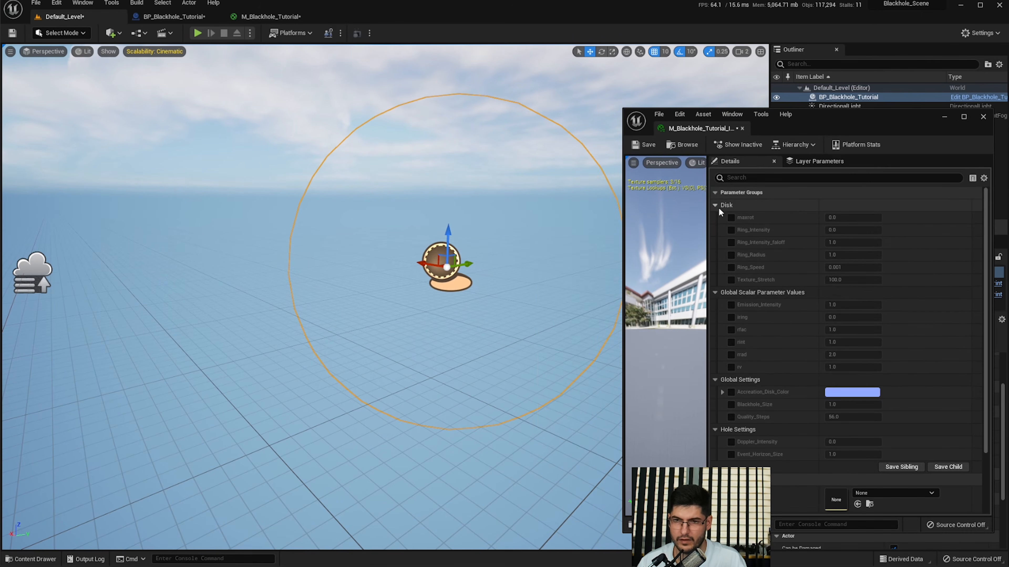
- Collapse the preview pane of the floating material instance editor and move the window clear of the actor's details and the black hole's centre
drag(820, 121, 868, 132)
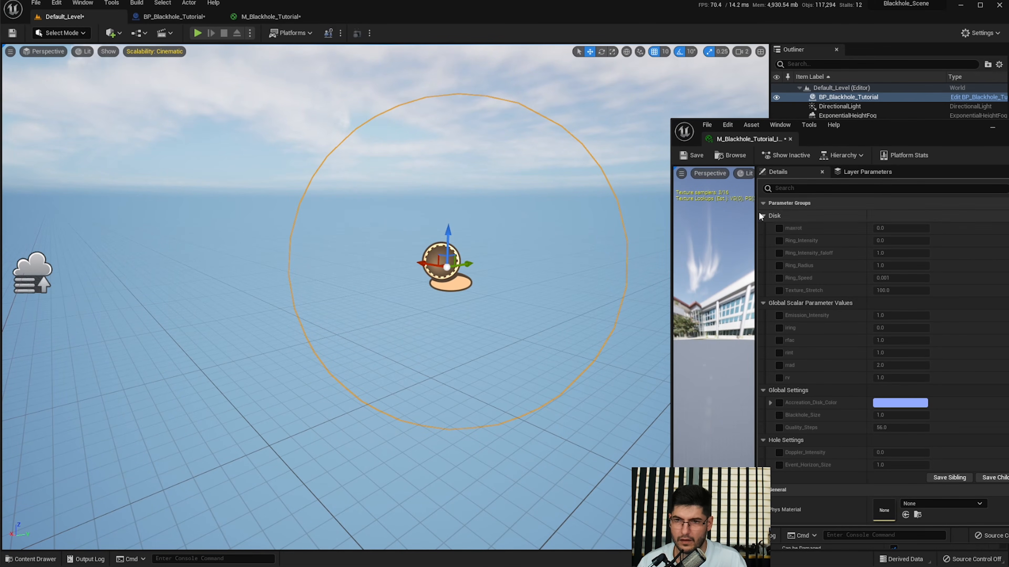
drag(756, 207, 675, 204)
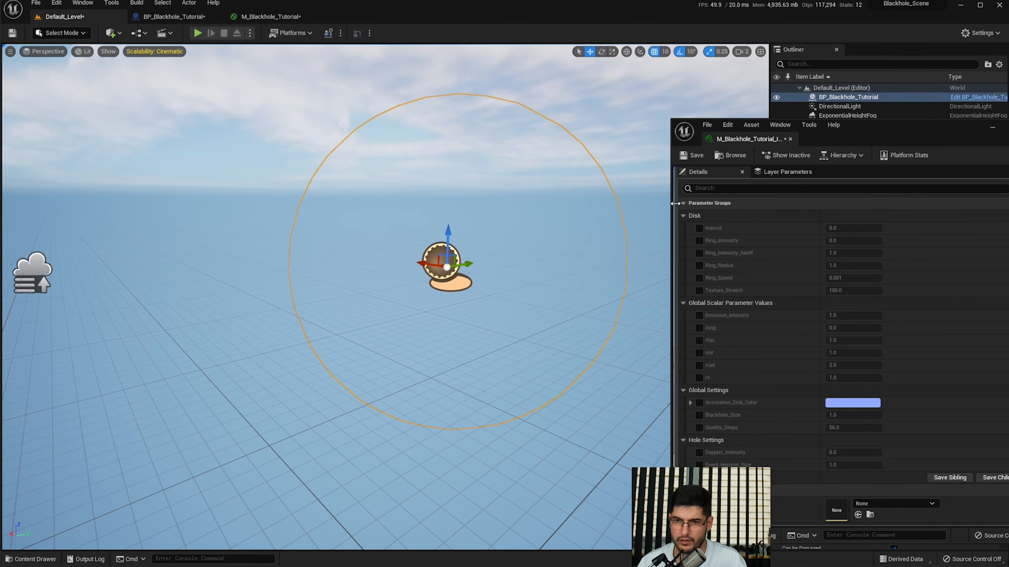
drag(922, 128, 833, 138)
right_drag(476, 279, 440, 265)
drag(909, 154, 292, 113)
right_drag(638, 255, 655, 223)
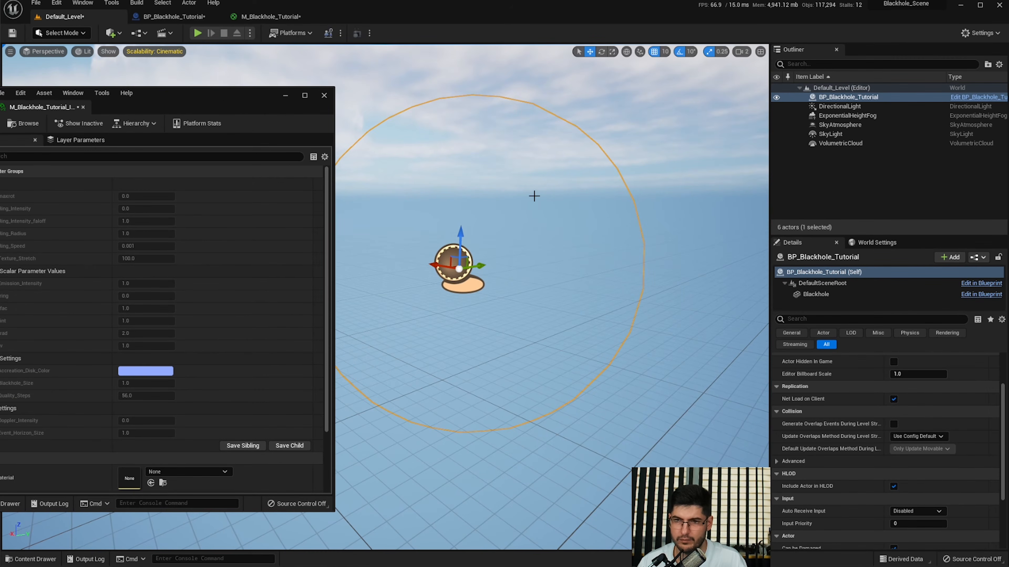
- Set BP_Blackhole_Tutorial's scale to 100 on all three axes and reframe the level view on it
scroll(874, 345, up, 3)
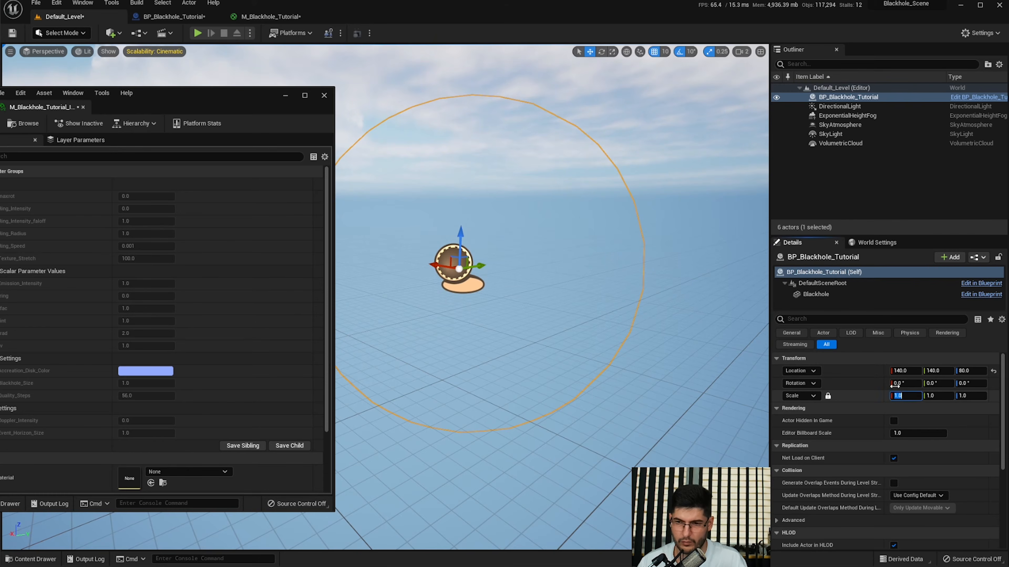
key(Return)
mouse_move(619, 296)
right_down()
mouse_move(591, 295)
mouse_move(630, 293)
right_up()
key(f)
key(w)
key(a)
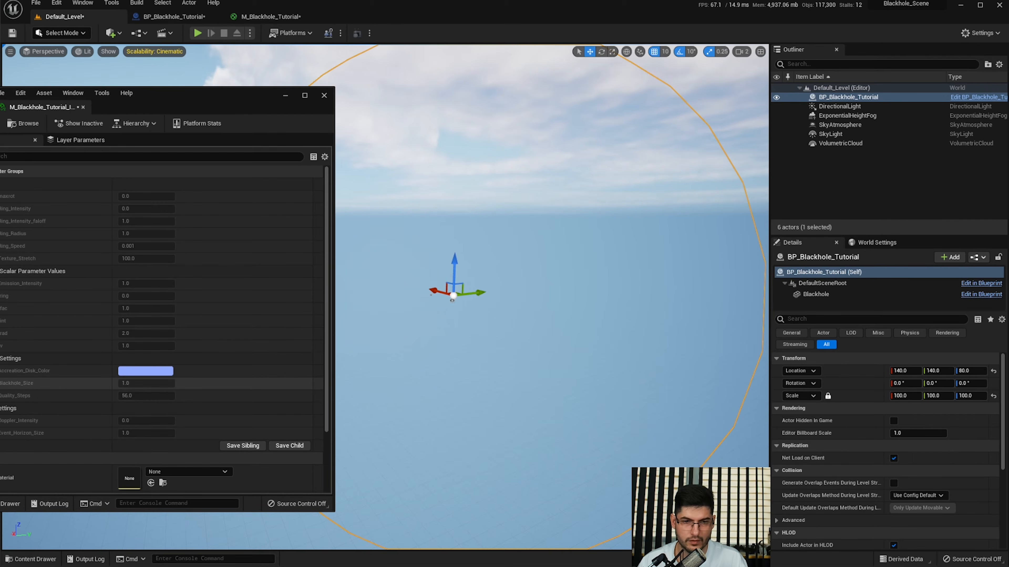
- Enable the Blackhole_Size, Accreation_Disk_Color, Quality_Steps, Doppler_Intensity and Event_Horizon_Size parameter overrides in the material instance
click(1, 420)
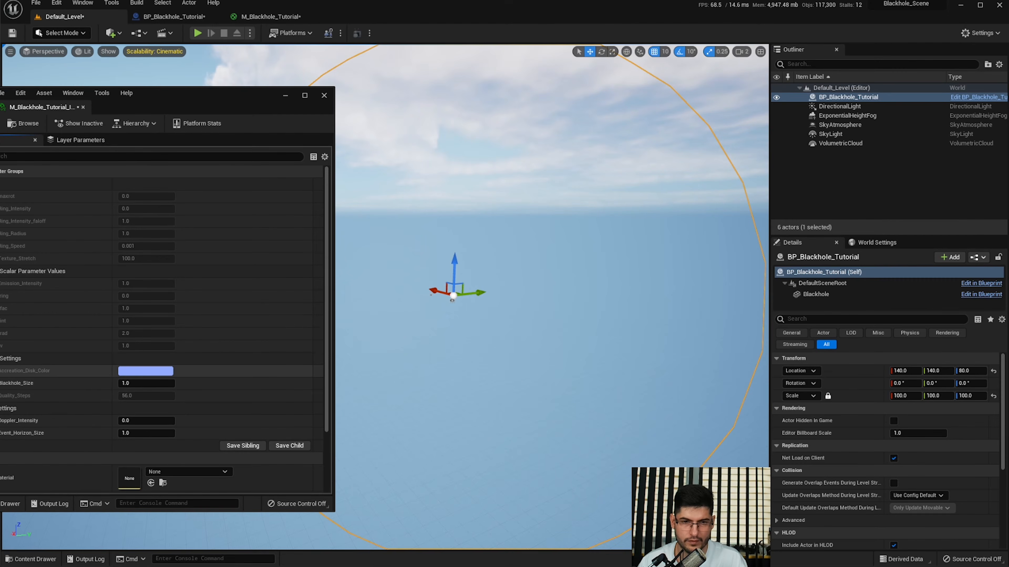
click(0, 395)
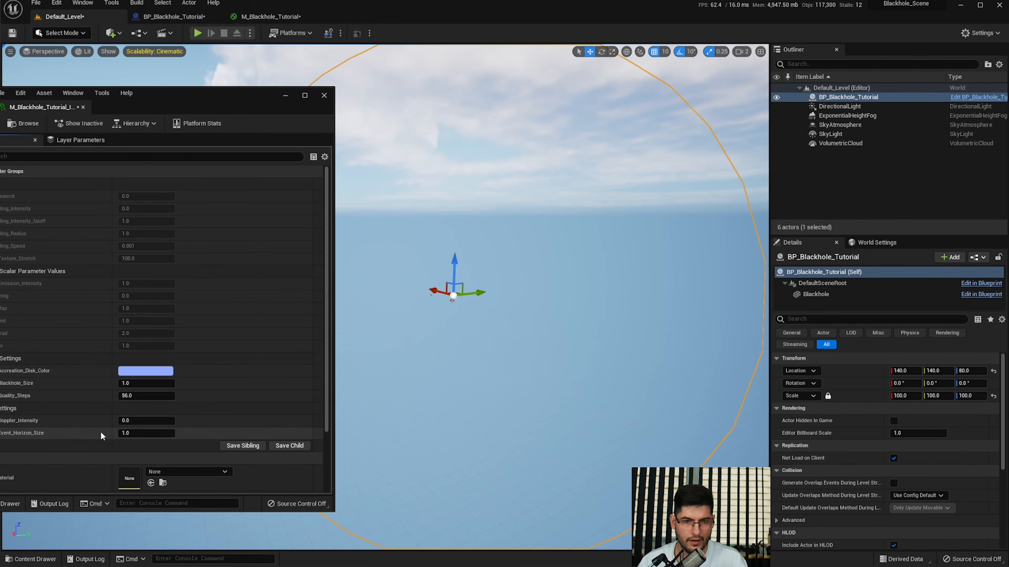
- Try raising Event_Horizon_Size to about 48 and undo the change
drag(146, 420, 171, 421)
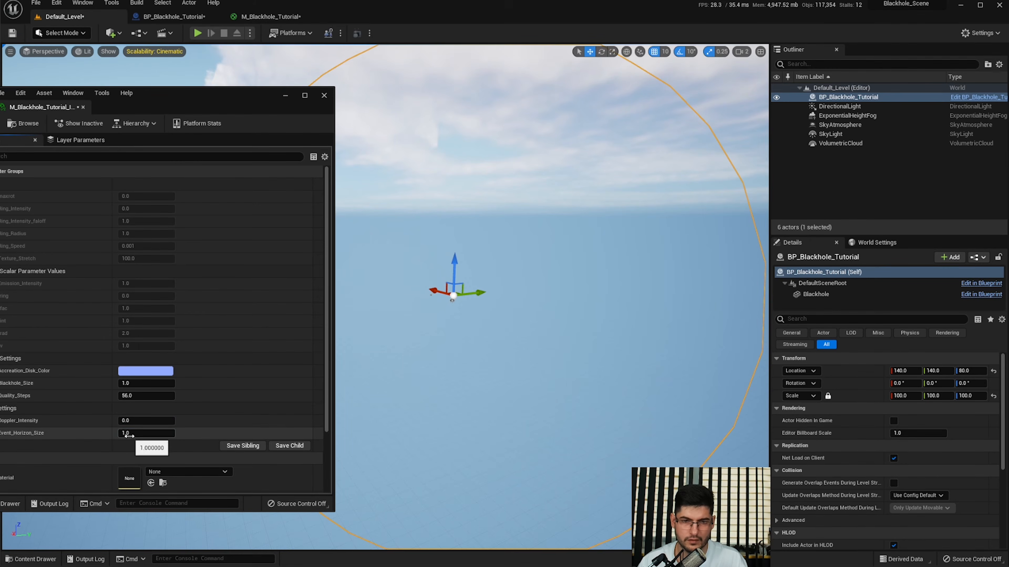
drag(129, 434, 145, 434)
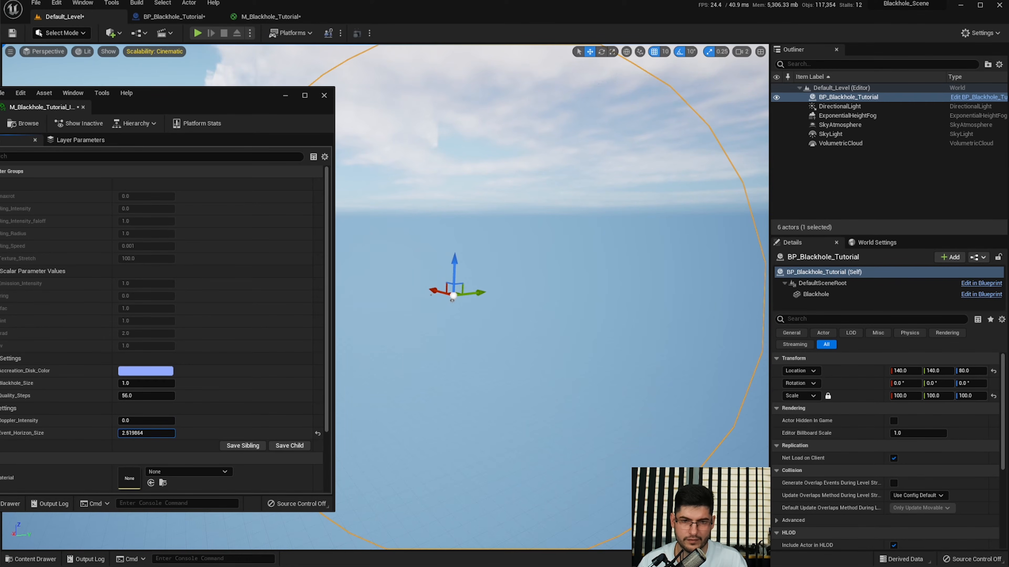
drag(143, 433, 143, 431)
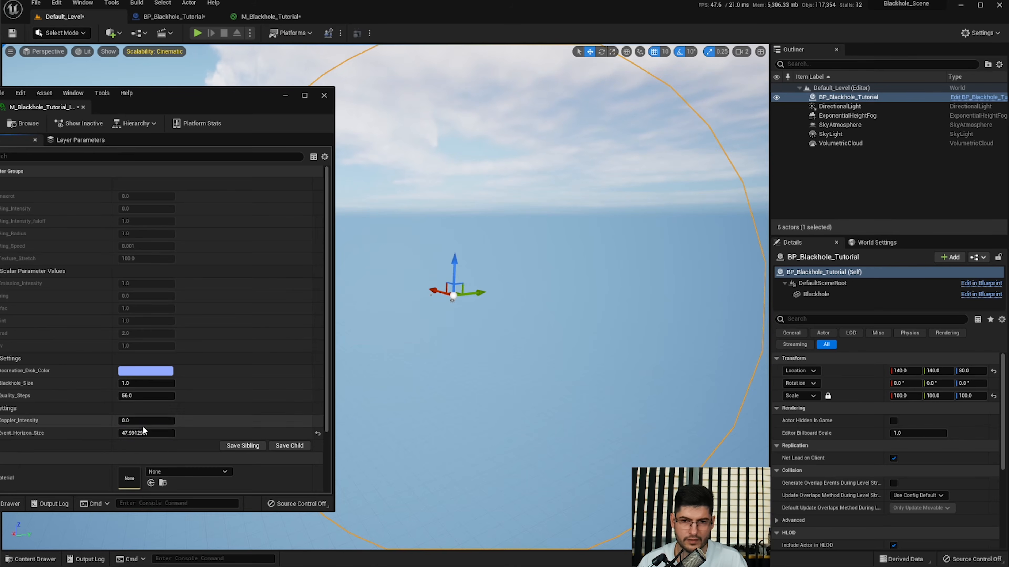
key(ctrl+z)
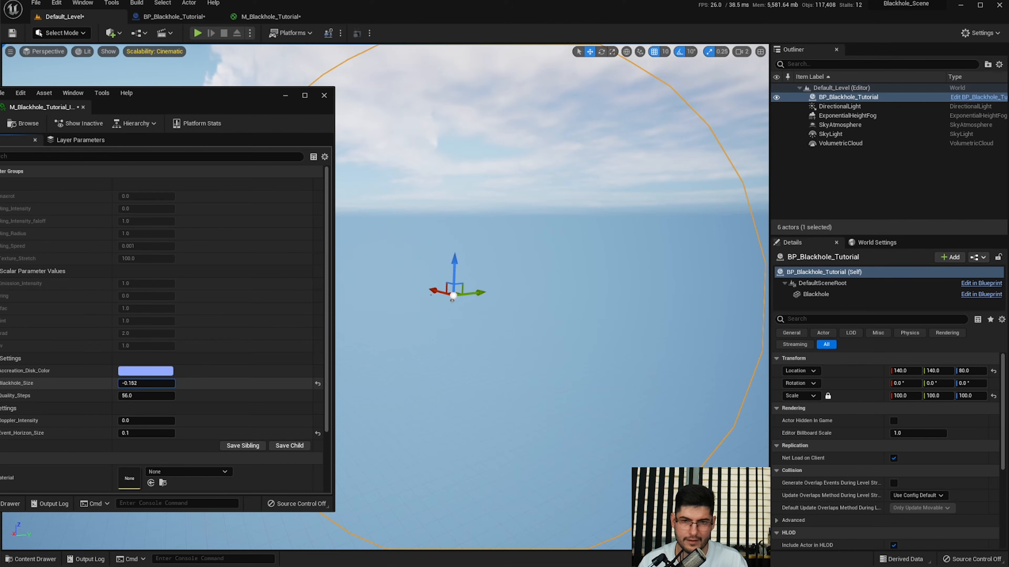
- Try Blackhole_Size values of about 793 and 47.5, checking the black hole from different distances
drag(146, 384, 169, 383)
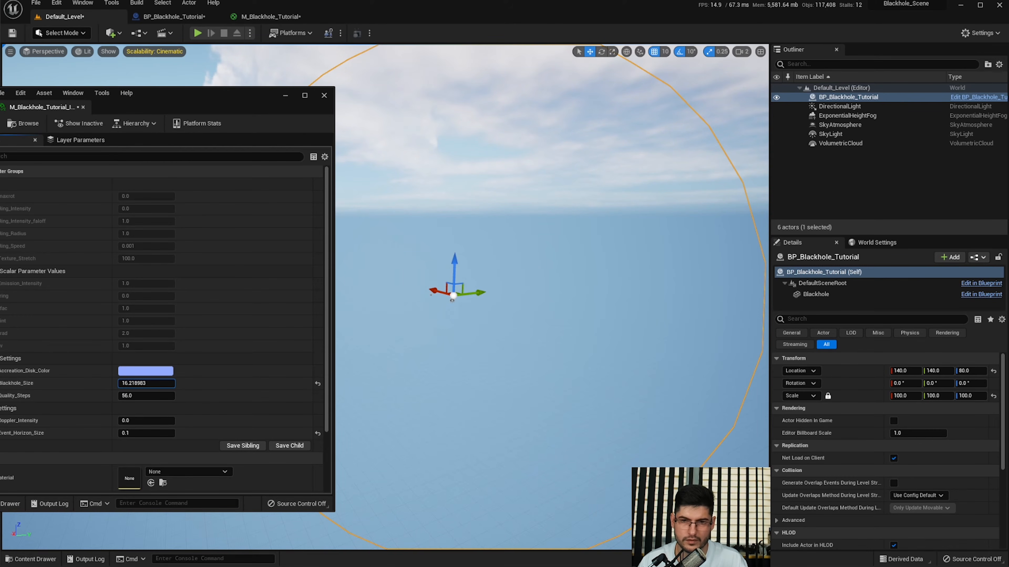
mouse_move(495, 357)
right_down()
mouse_move(469, 349)
mouse_move(499, 354)
right_up()
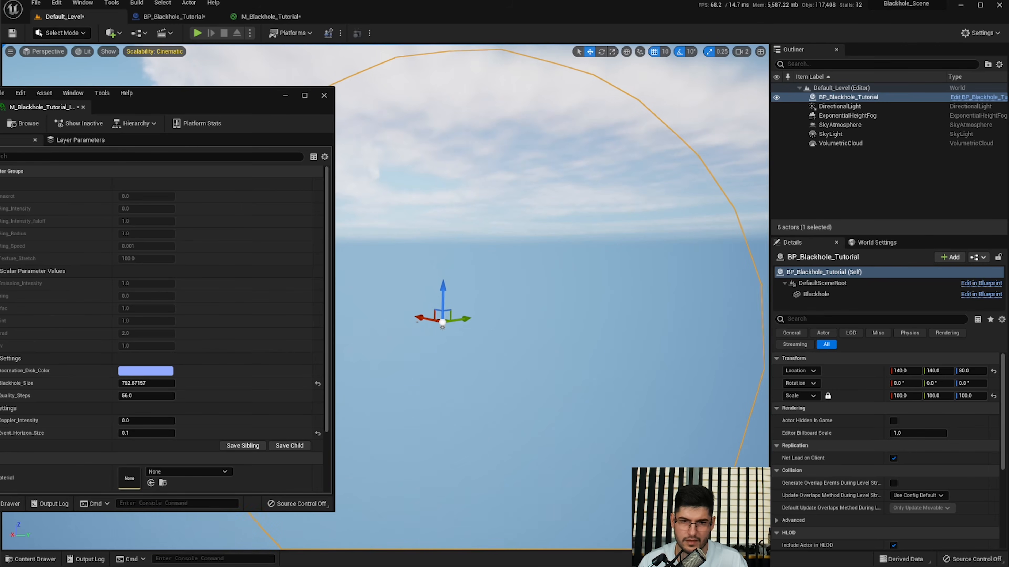
key(w)
key(s)
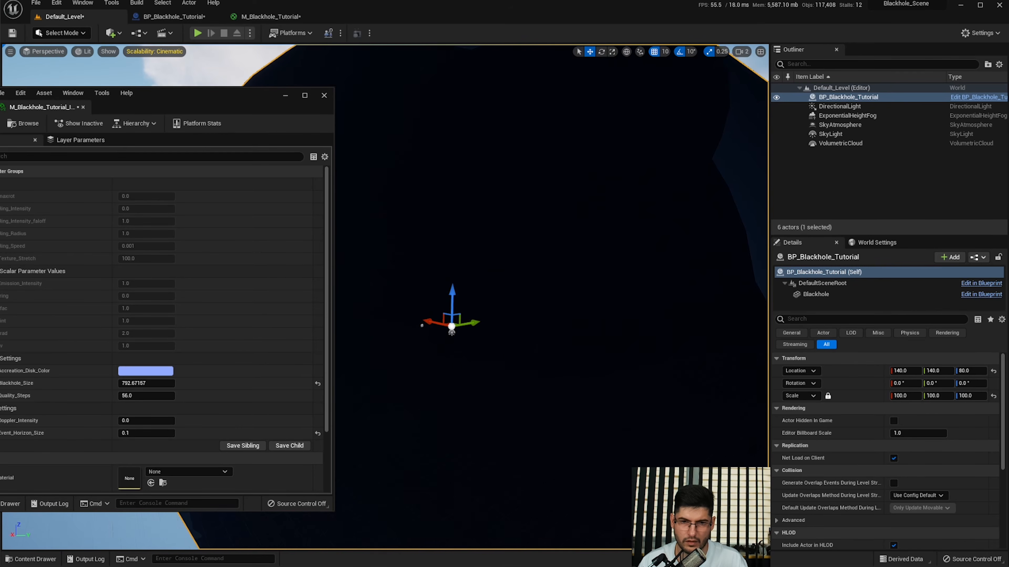
mouse_move(162, 383)
mouse_down()
mouse_move(123, 384)
mouse_move(151, 384)
mouse_up()
right_drag(407, 349, 427, 352)
key(s)
key(w)
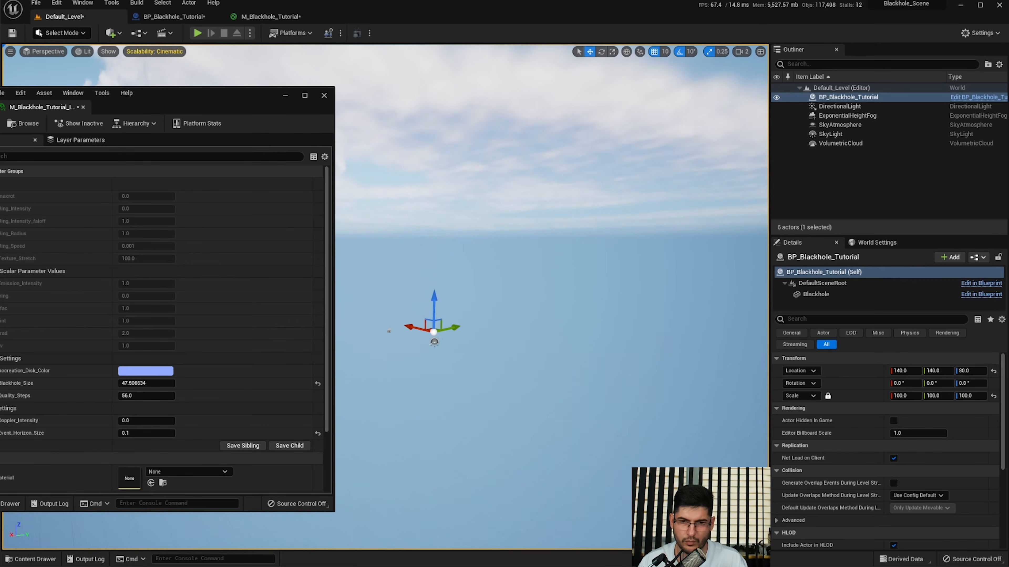
- Try raising Blackhole_Size to about 18028 and check the effect around the sphere
key(w)
drag(157, 385, 222, 385)
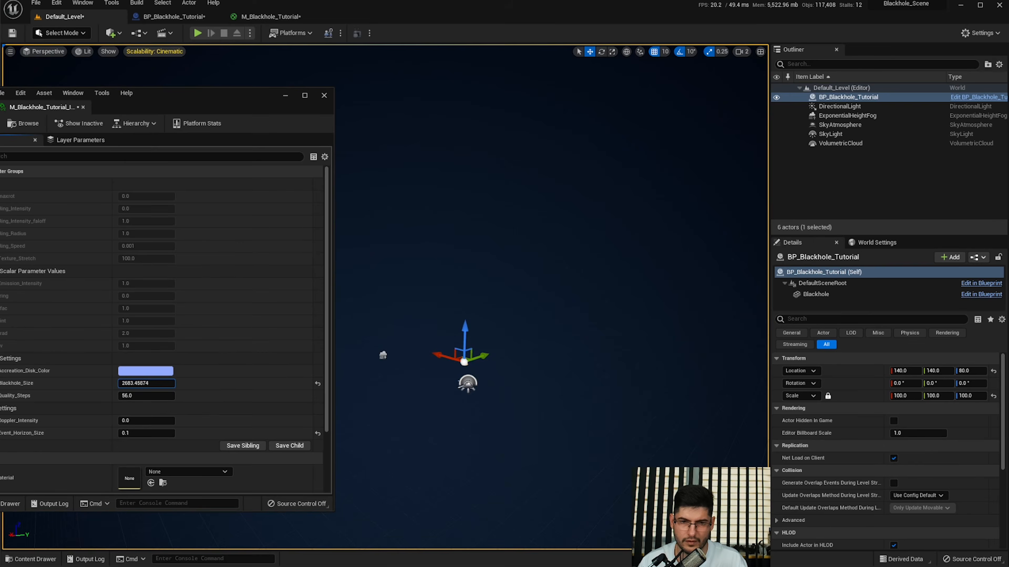
key(s)
mouse_move(465, 365)
right_down()
mouse_move(446, 361)
mouse_move(457, 365)
right_up()
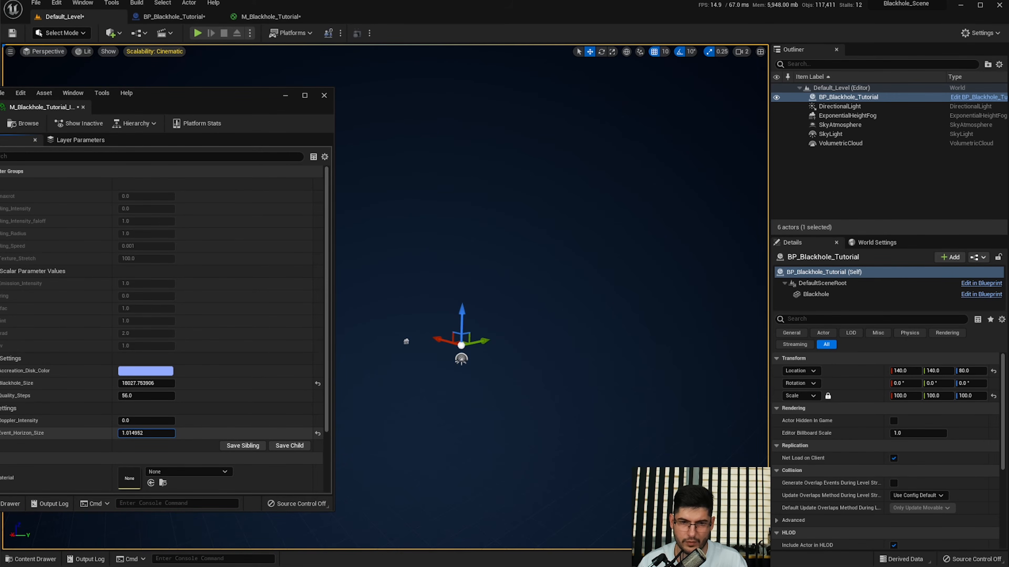
- Set Event_Horizon_Size to 0.001 and Blackhole_Size to 1 in the material instance
mouse_move(146, 433)
mouse_down()
mouse_move(131, 433)
mouse_move(157, 434)
mouse_move(147, 433)
mouse_up()
text(0.001)
key(Return)
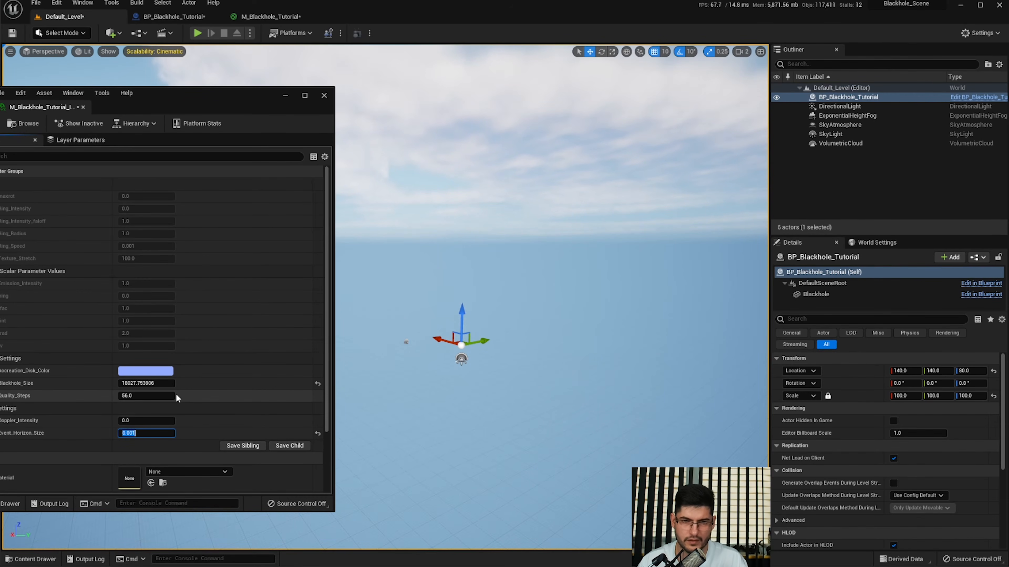
drag(143, 384, 119, 384)
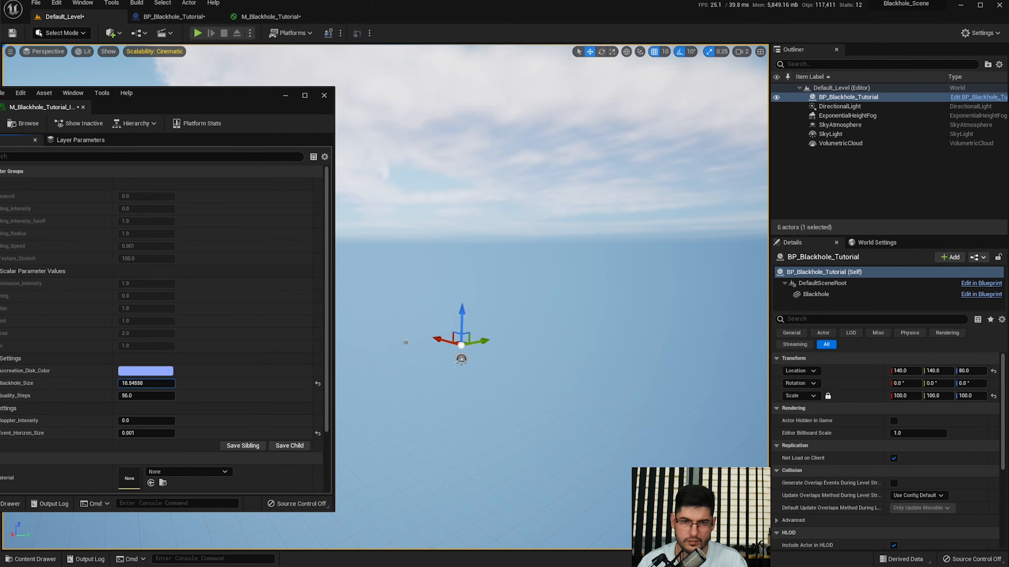
click(143, 384)
text(1)
key(Return)
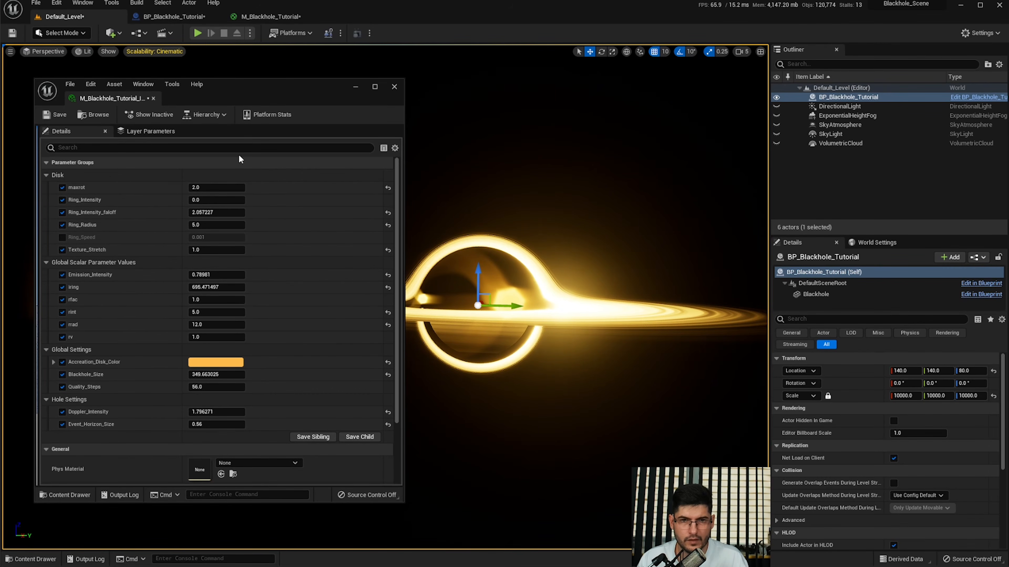
- Unhide the DirectionalLight, ExponentialHeightFog, SkyAtmosphere, SkyLight and VolumetricCloud actors and check the black hole against the sky
mouse_move(223, 101)
mouse_down()
mouse_move(179, 91)
mouse_move(468, 81)
mouse_move(236, 94)
mouse_up()
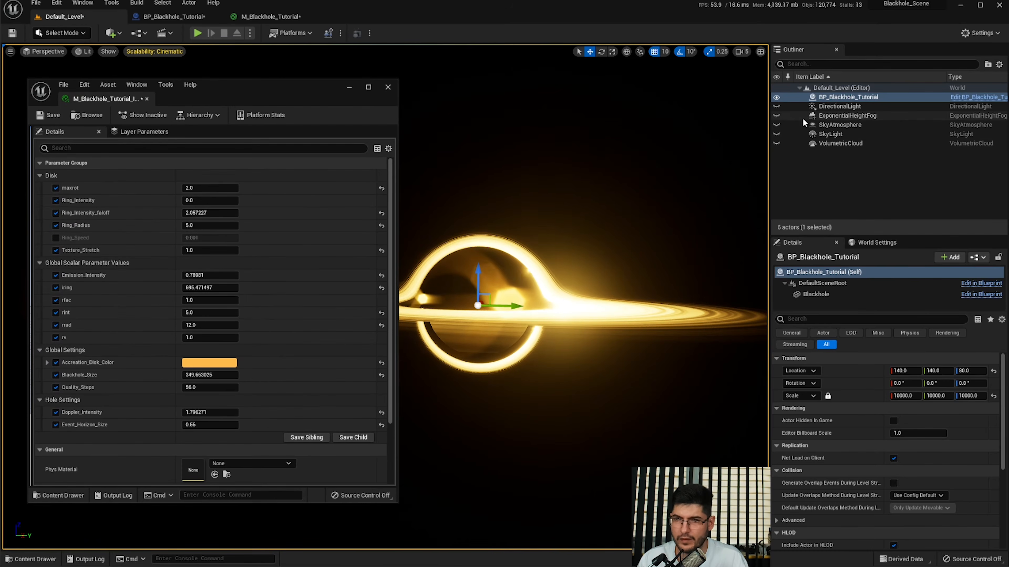
click(776, 106)
click(777, 115)
click(777, 125)
click(776, 135)
click(777, 144)
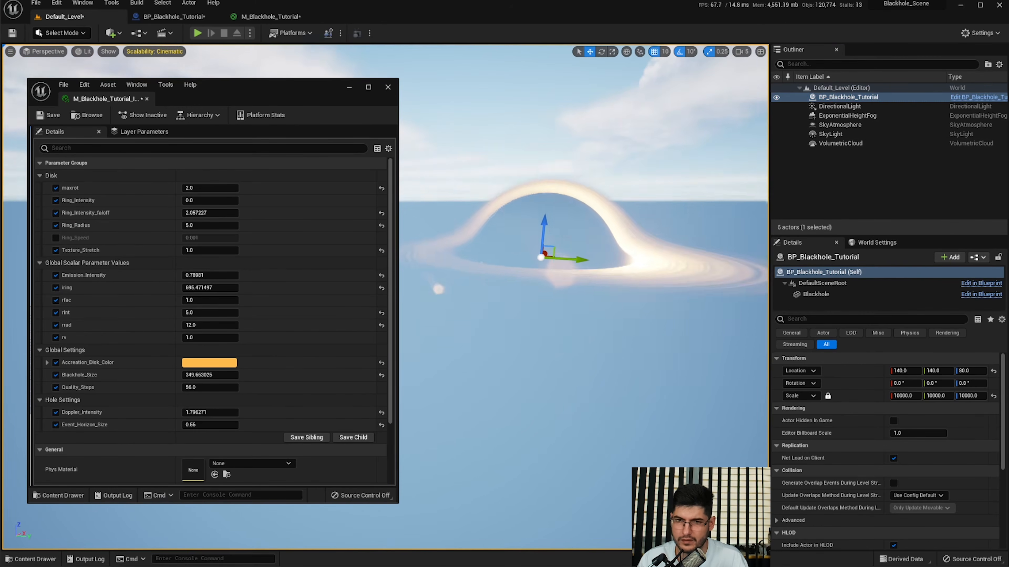
right_drag(572, 258, 509, 283)
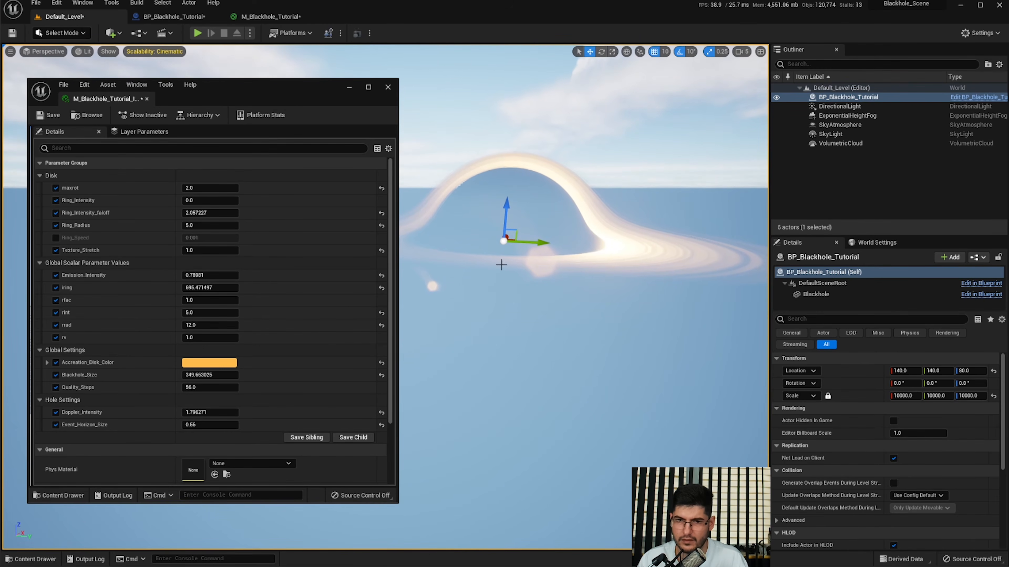
- Delete the DirectionalLight, ExponentialHeightFog, SkyAtmosphere, SkyLight and VolumetricCloud actors from the level
click(838, 106)
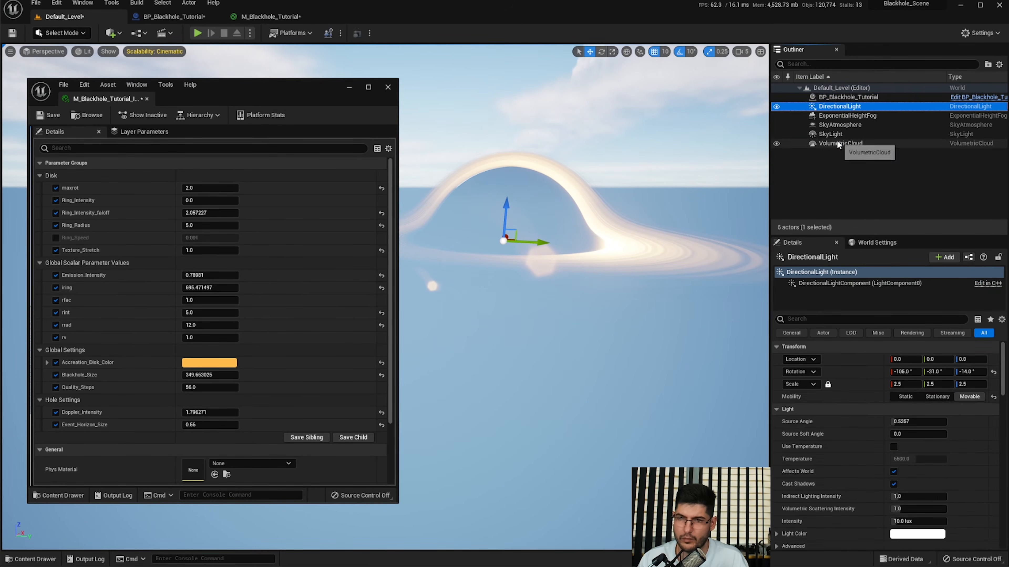
shift+click(838, 144)
key(Delete)
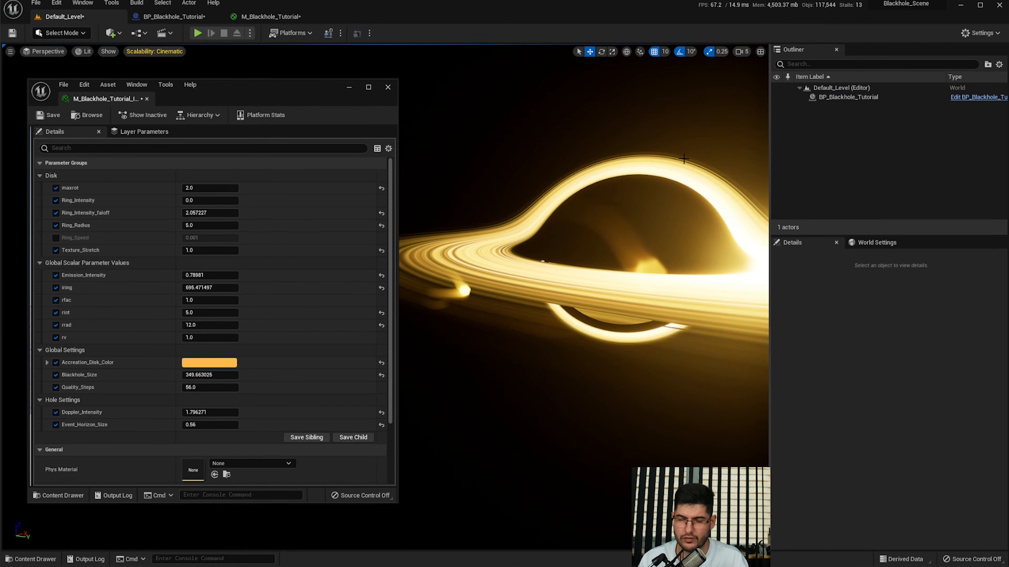
- Select the black hole in the level and try raising the Disk group's maxrot parameter to about 14.44
click(615, 236)
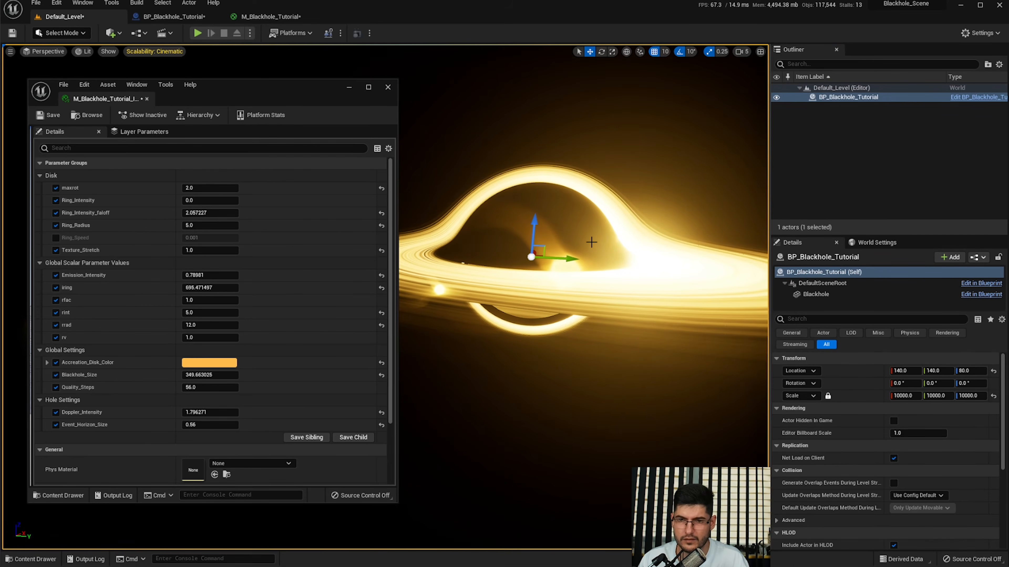
mouse_move(615, 271)
right_down()
mouse_move(576, 264)
mouse_move(615, 274)
right_up()
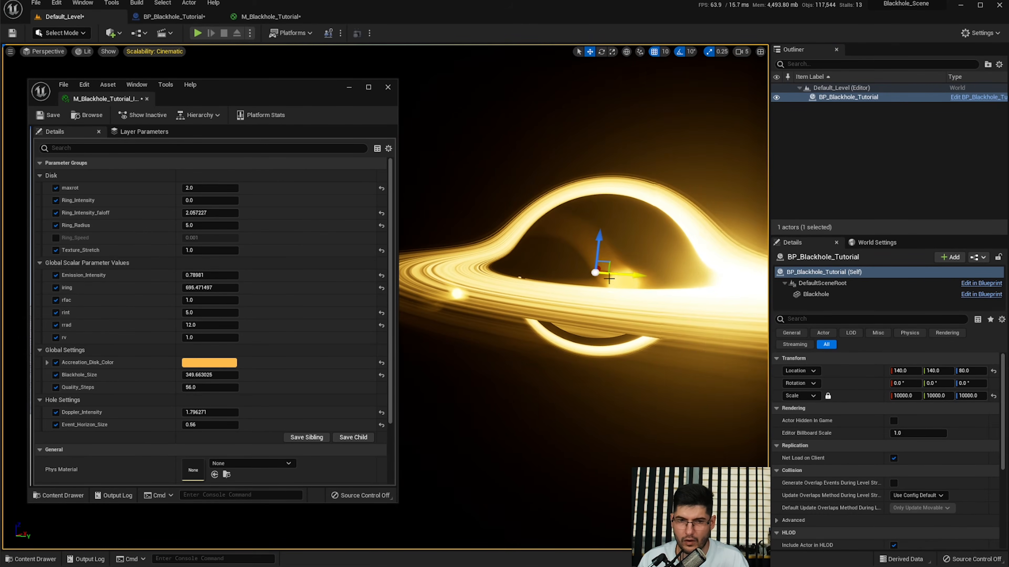
drag(189, 192, 238, 192)
right_drag(516, 271, 587, 260)
mouse_move(577, 329)
right_down()
mouse_move(534, 327)
mouse_move(577, 329)
right_up()
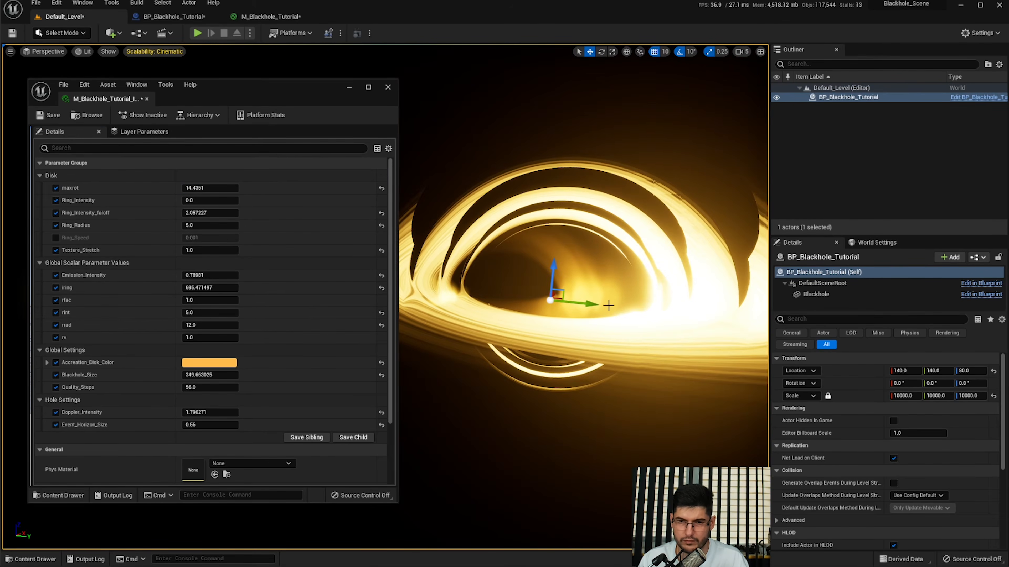
- Set the maxrot parameter to 2
drag(203, 185, 176, 186)
click(202, 185)
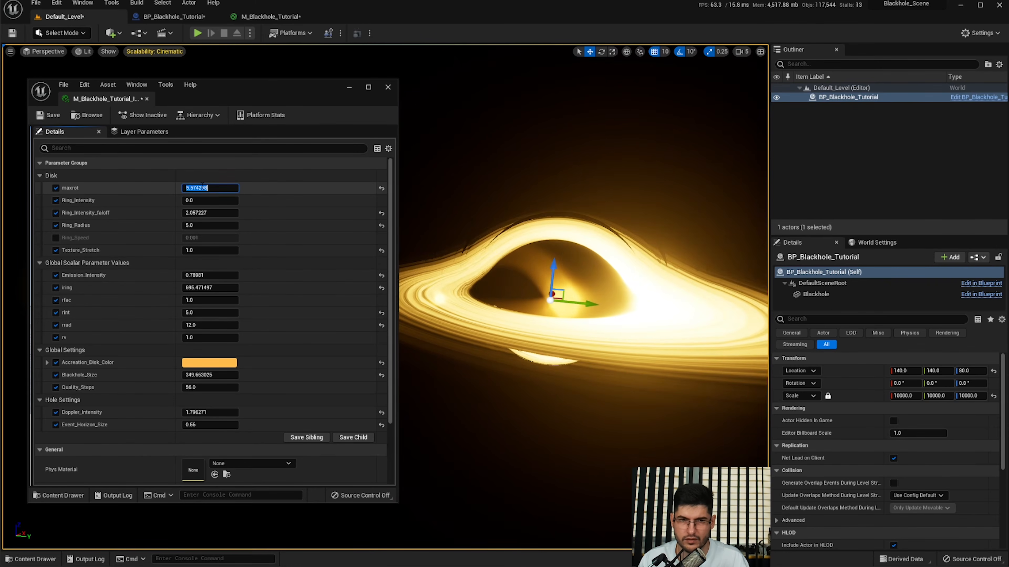
text(2)
key(Return)
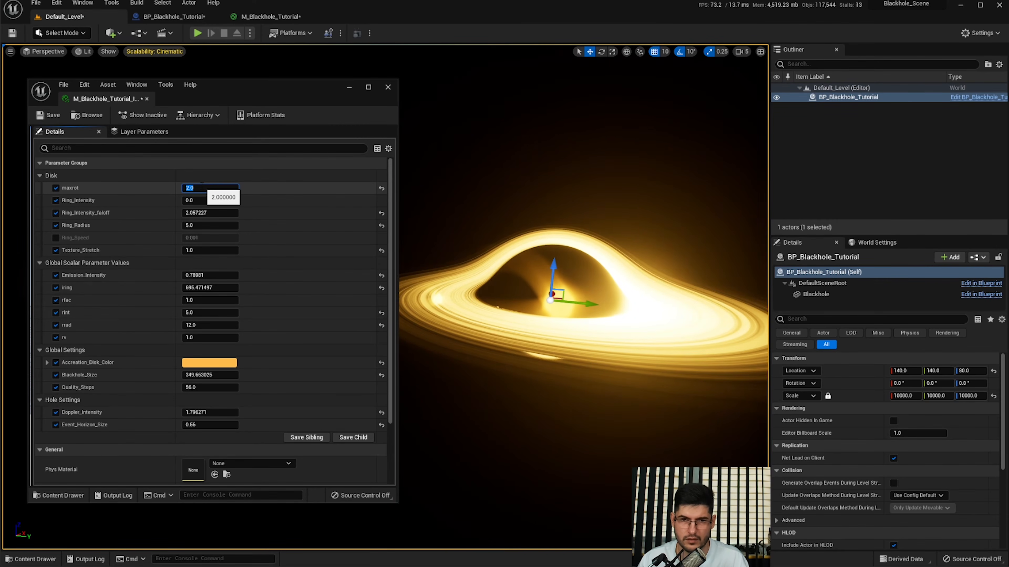
- Try maxrot values of 3, 4 and 5 in turn and restore it to 2
text(3)
key(Return)
text(4)
key(Return)
text(5)
key(Return)
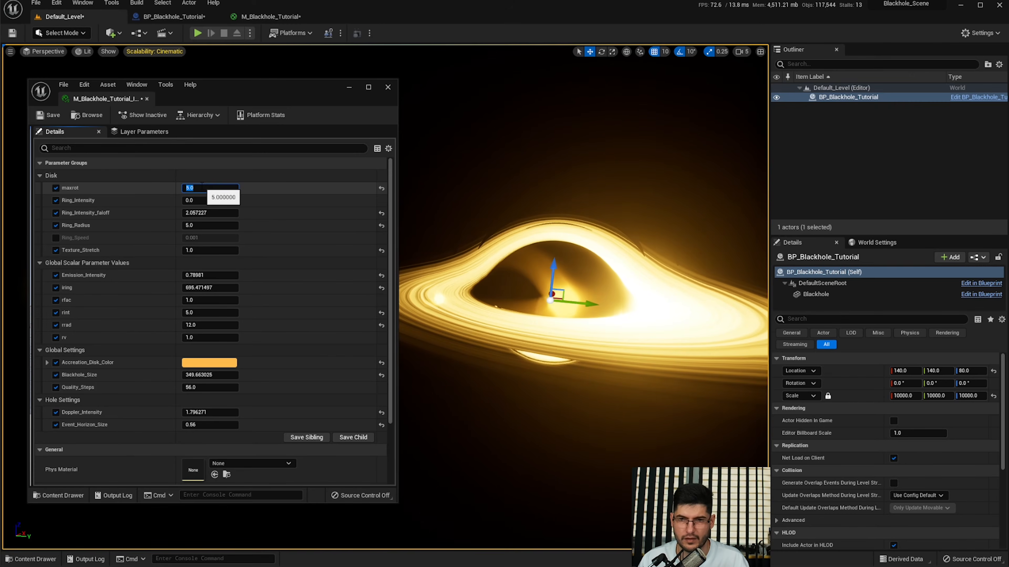
key(Return)
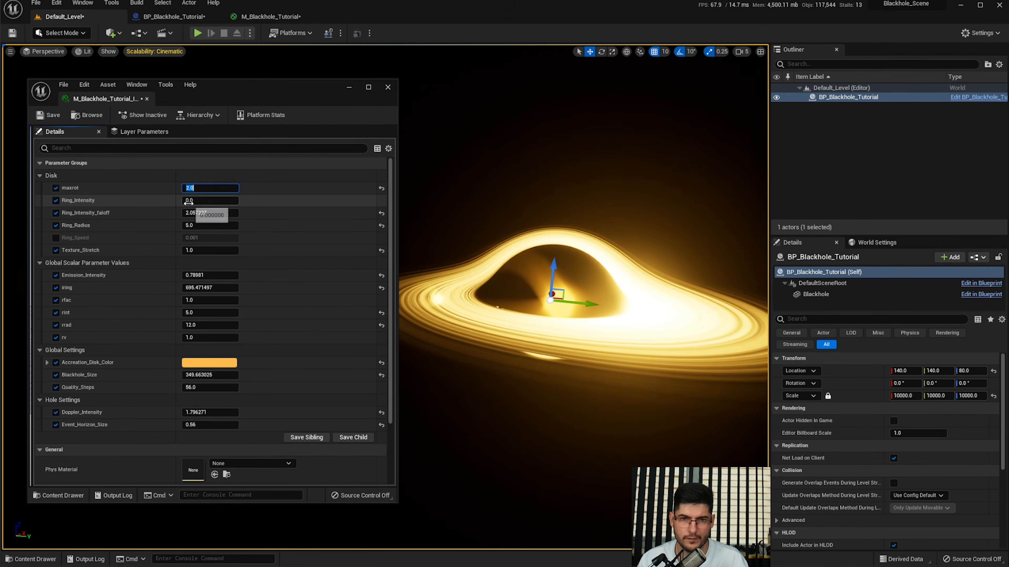
- Try raising Ring_Intensity to about 361 and undo the change
drag(210, 201, 295, 200)
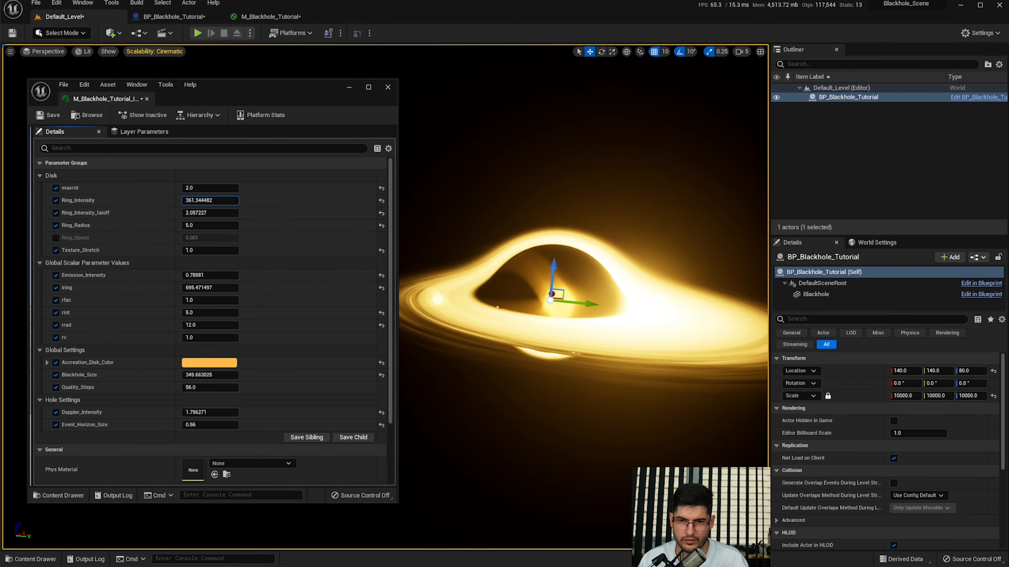
key(ctrl+z)
- Adjust Ring_Intensity_falloff to about 2.054 and check the disk from a higher angle
right_drag(516, 247, 517, 274)
mouse_move(222, 213)
mouse_down()
mouse_move(238, 213)
mouse_move(200, 213)
mouse_move(222, 213)
mouse_up()
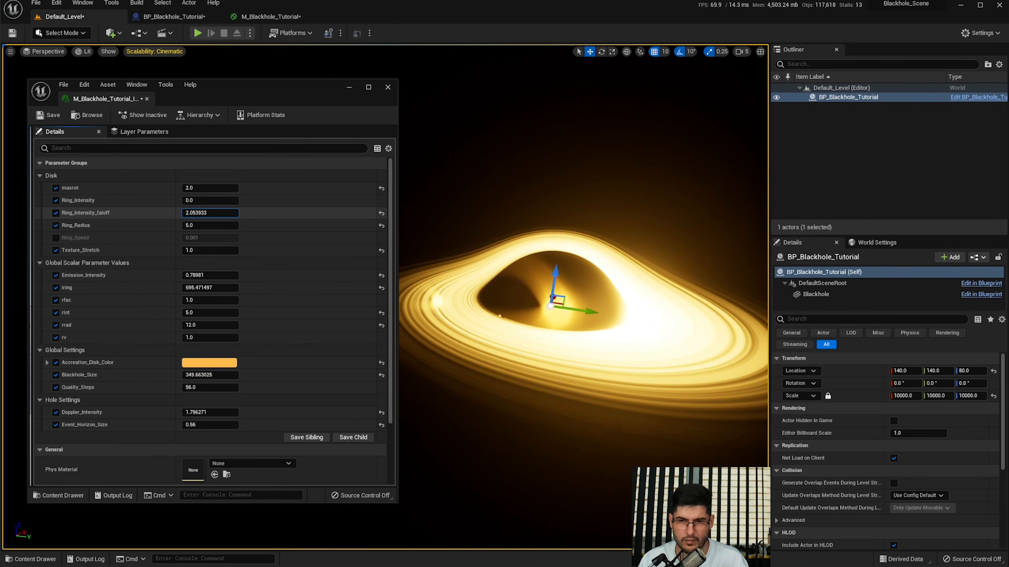
right_drag(490, 337, 516, 373)
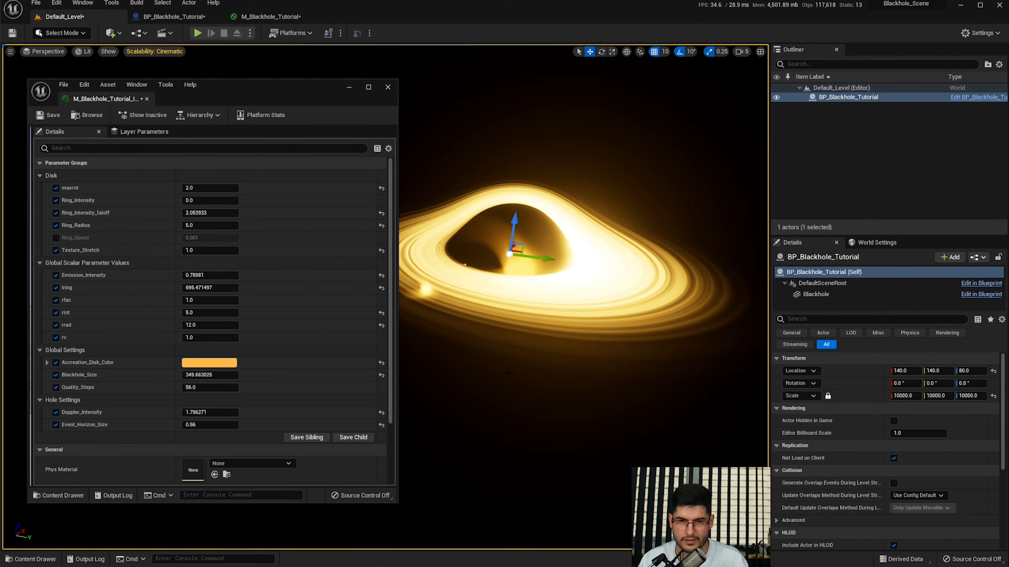
- Try raising Ring_Radius to about 164 and undo the change
drag(210, 226, 222, 225)
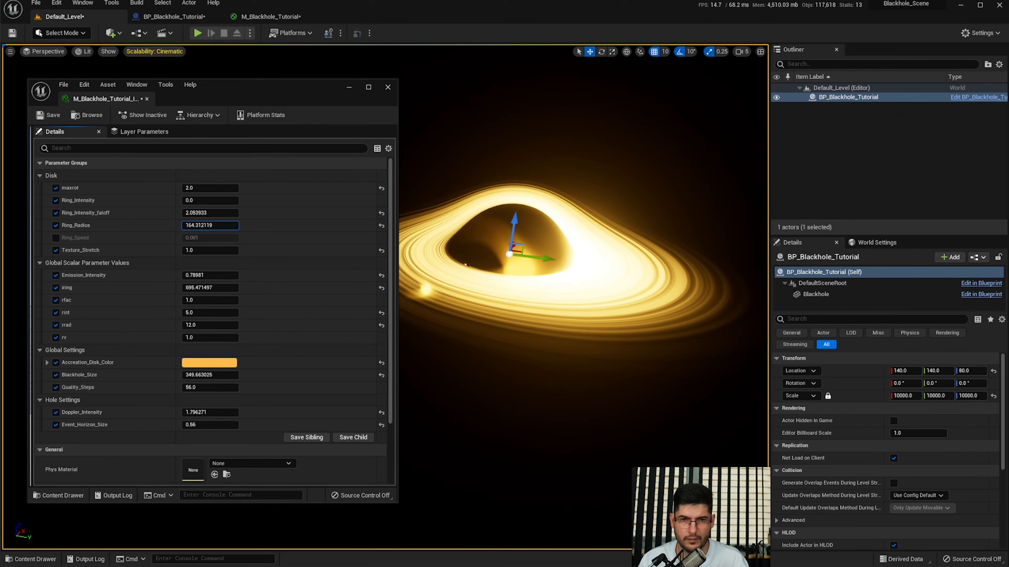
right_drag(626, 293, 570, 286)
key(ctrl+z)
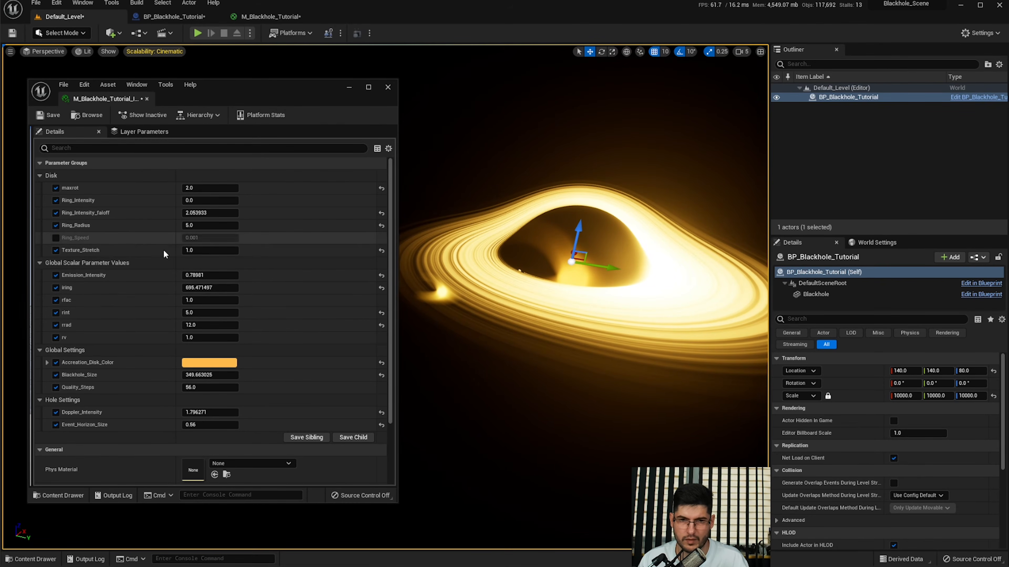
- Try Ring_Radius values of 0, 2, 4 and 7 in turn and restore it to 5
click(210, 226)
text(0)
key(Return)
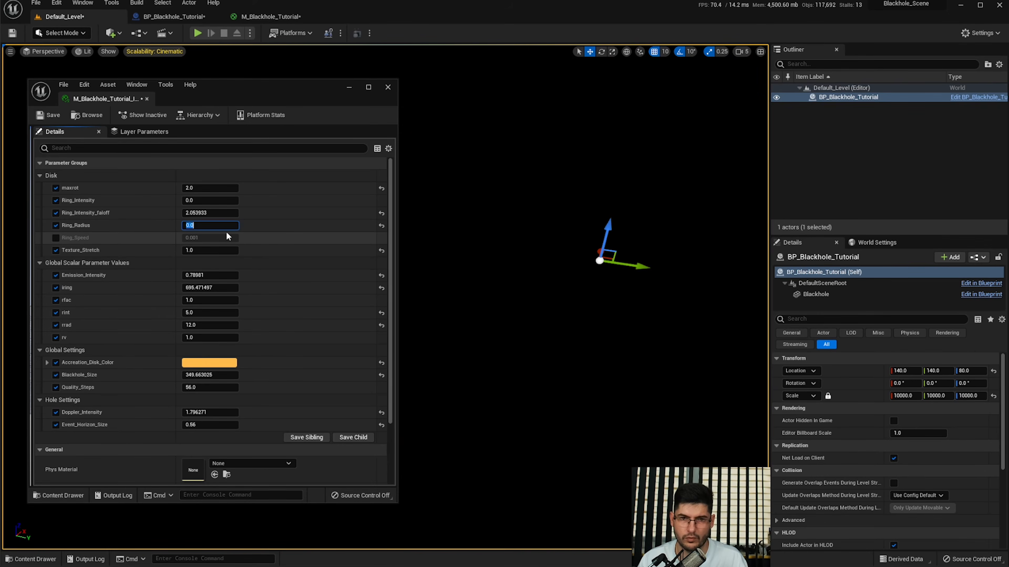
text(2)
key(Return)
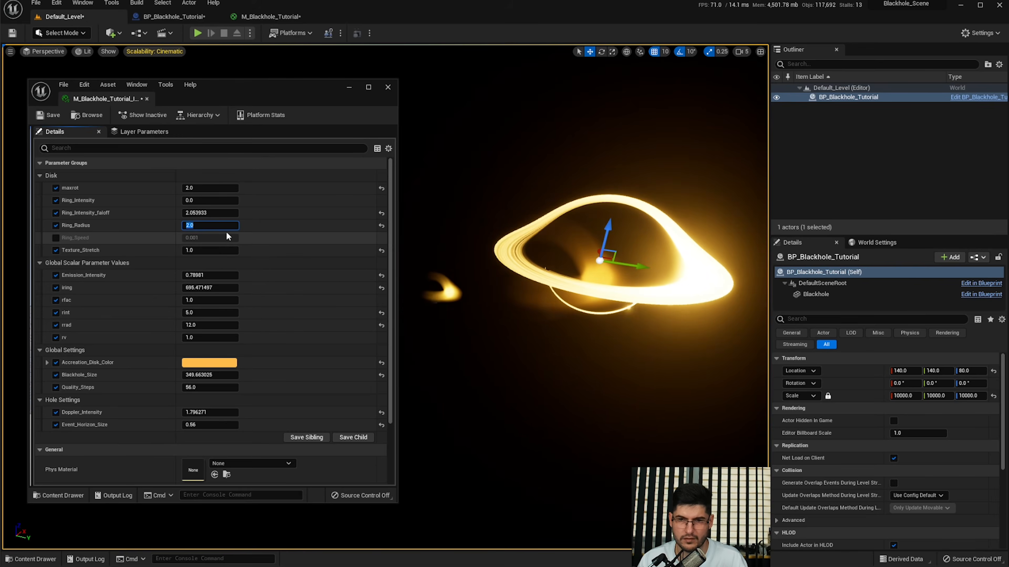
text(4)
key(Return)
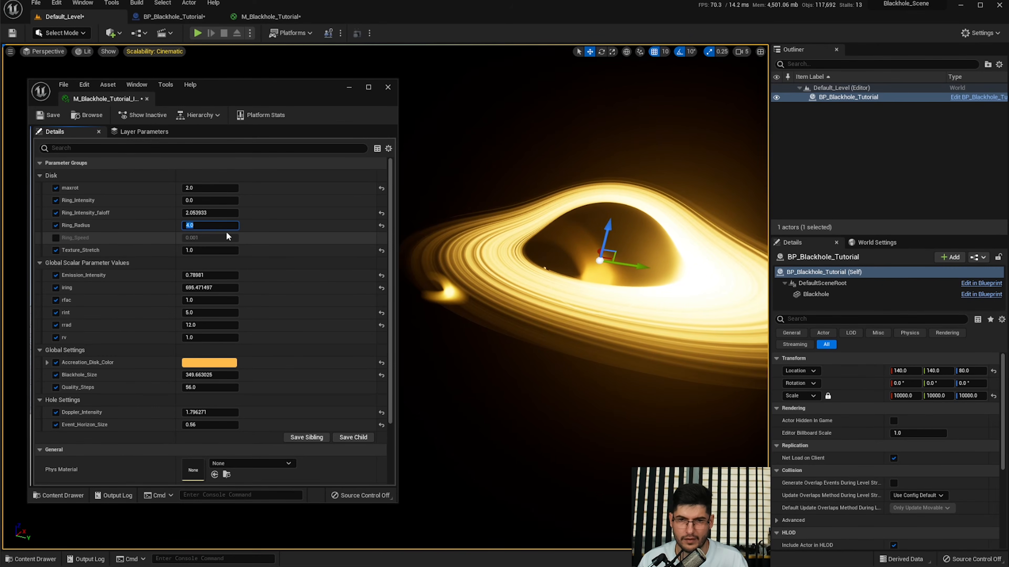
text(7)
key(Return)
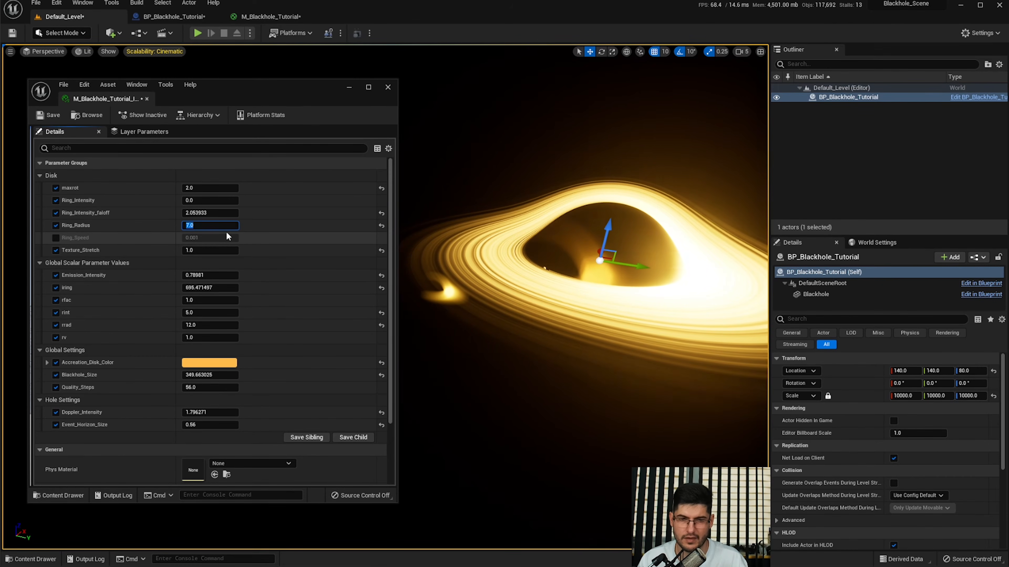
drag(215, 247, 214, 251)
mouse_move(520, 259)
right_down()
mouse_move(546, 267)
mouse_move(521, 264)
right_up()
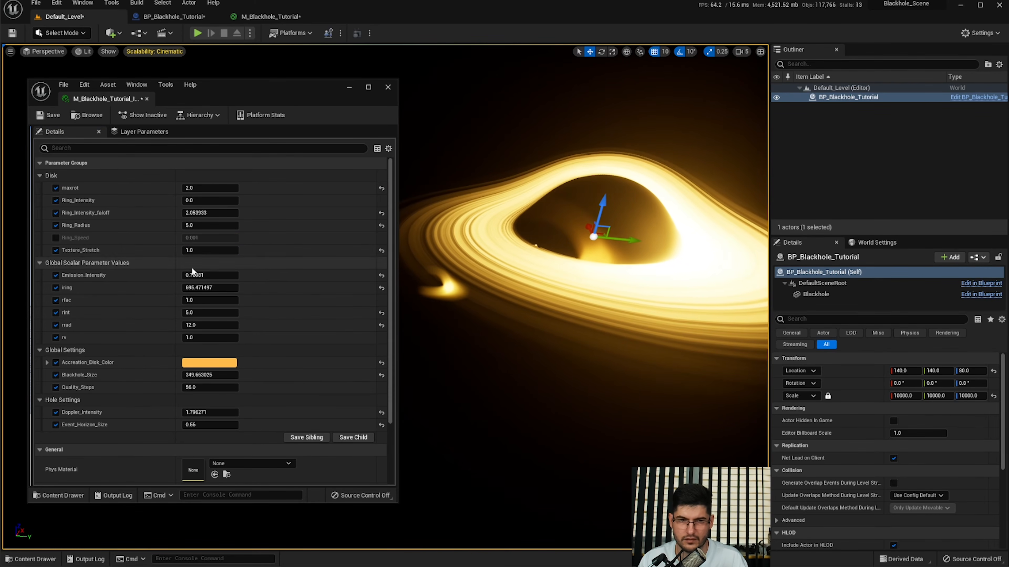
- Try Emission_Intensity at about 2.744, settle on about 1.339 and check the disk's glow
drag(203, 275, 226, 275)
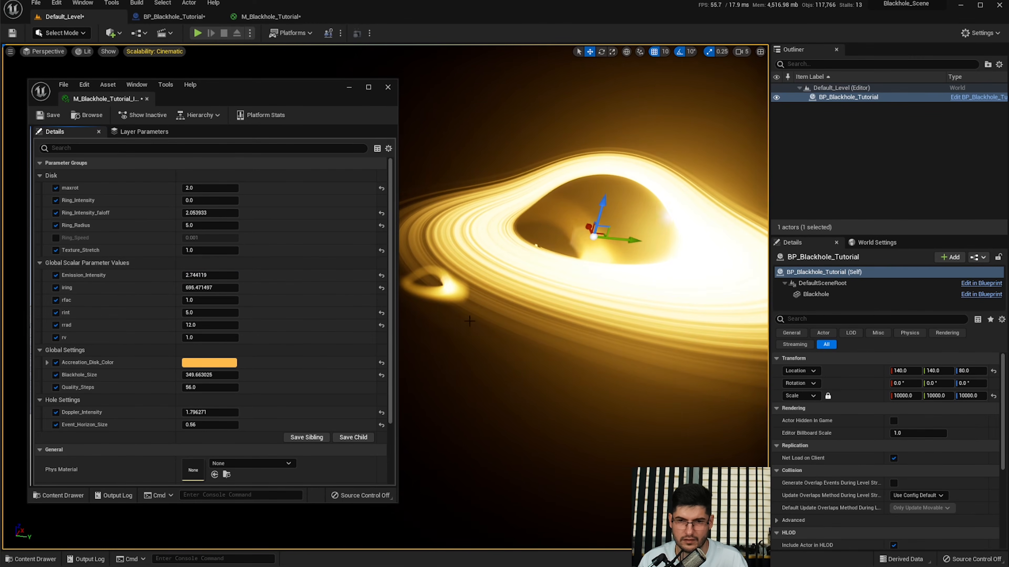
right_drag(506, 263, 526, 260)
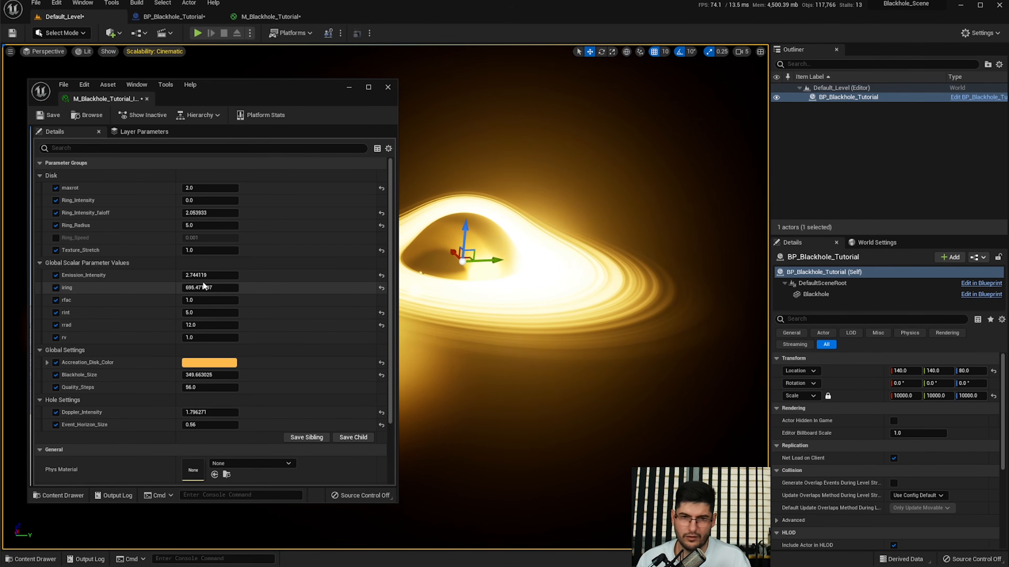
drag(204, 276, 192, 276)
mouse_move(457, 281)
right_down()
mouse_move(416, 280)
mouse_move(451, 282)
right_up()
- Try changing the iring parameter and undo the change
mouse_move(202, 288)
mouse_down()
mouse_move(239, 287)
mouse_move(212, 300)
mouse_up()
key(ctrl+z)
key(ctrl+z)
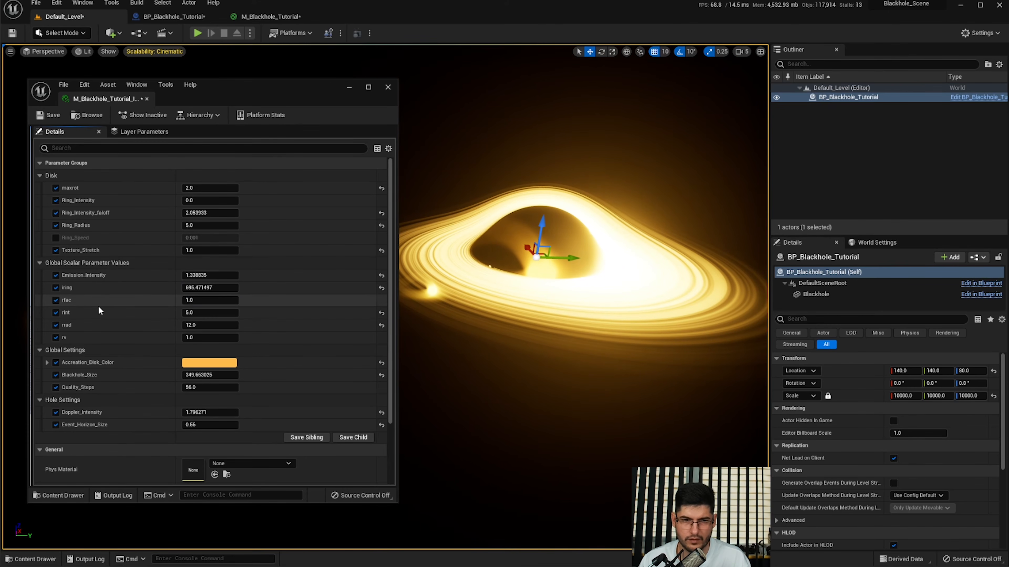
- Lower the rint parameter to about 1.631 after trying about 1.249
mouse_move(200, 311)
mouse_down()
mouse_move(191, 313)
mouse_move(216, 313)
mouse_move(208, 313)
mouse_up()
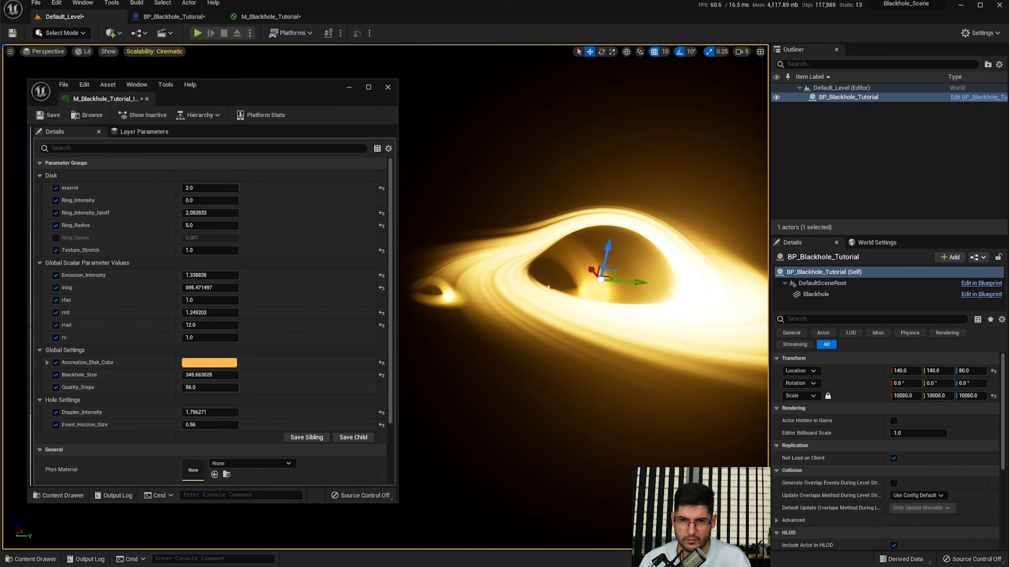
drag(212, 314, 358, 306)
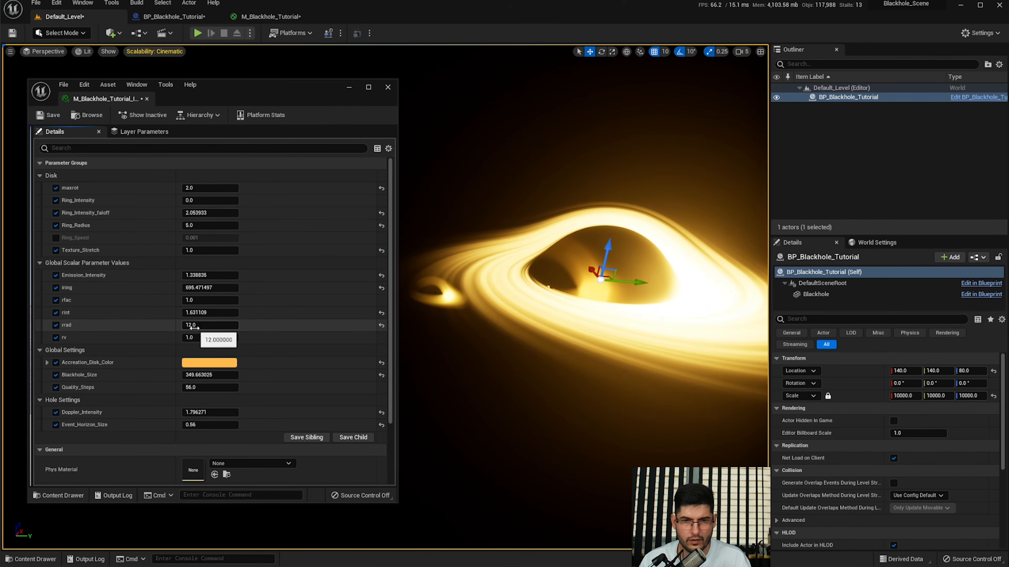
- Try two different rrad values, checking the disk, and undo both changes
drag(206, 325, 238, 325)
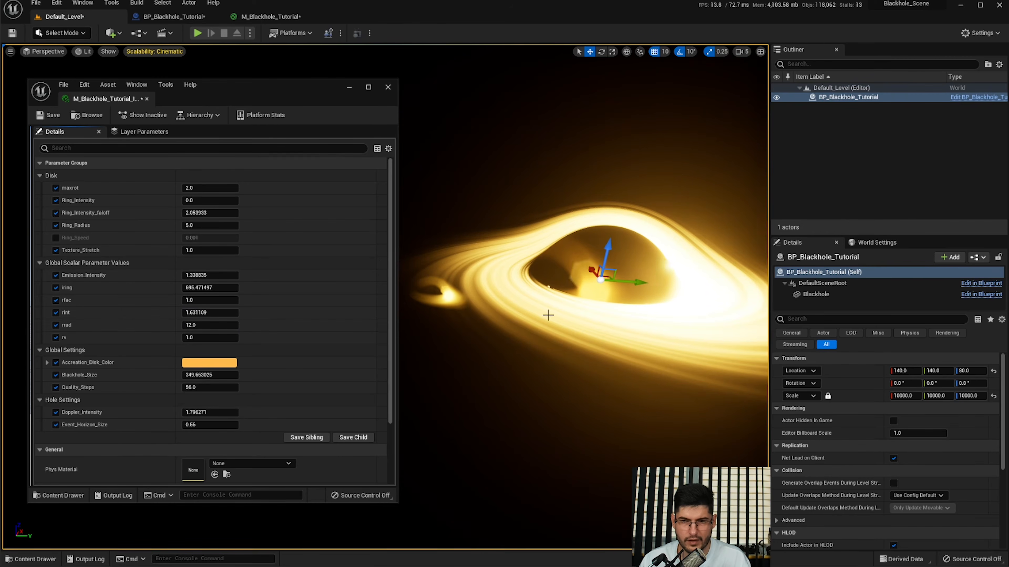
right_drag(534, 317, 572, 317)
key(ctrl+z)
mouse_move(210, 325)
mouse_down()
mouse_move(191, 325)
mouse_move(217, 323)
mouse_up()
key(ctrl+z)
right_drag(450, 313, 413, 313)
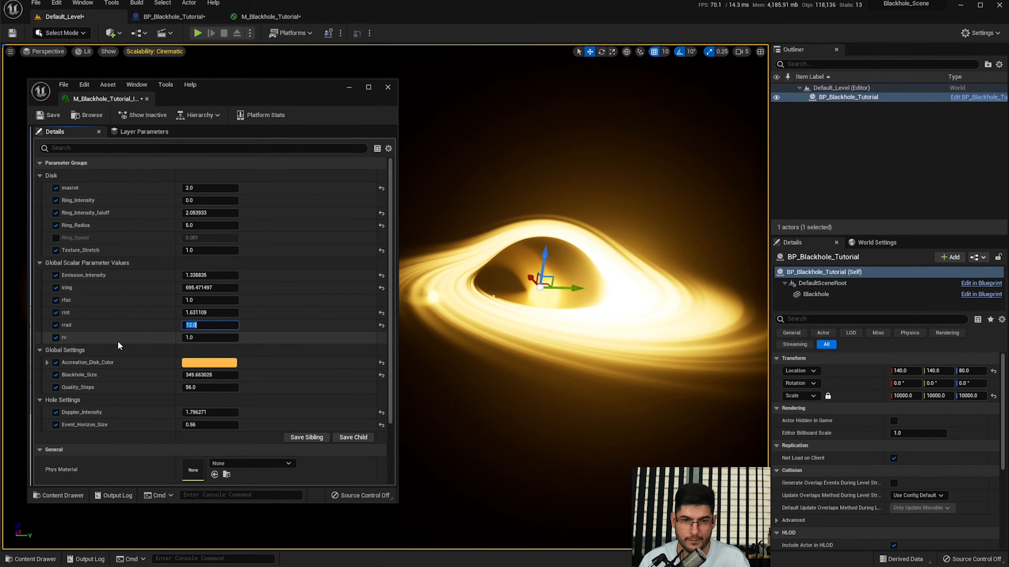
- Try a slightly higher rv value and a different Accreation_Disk_Color, and revert both changes
drag(197, 336, 200, 336)
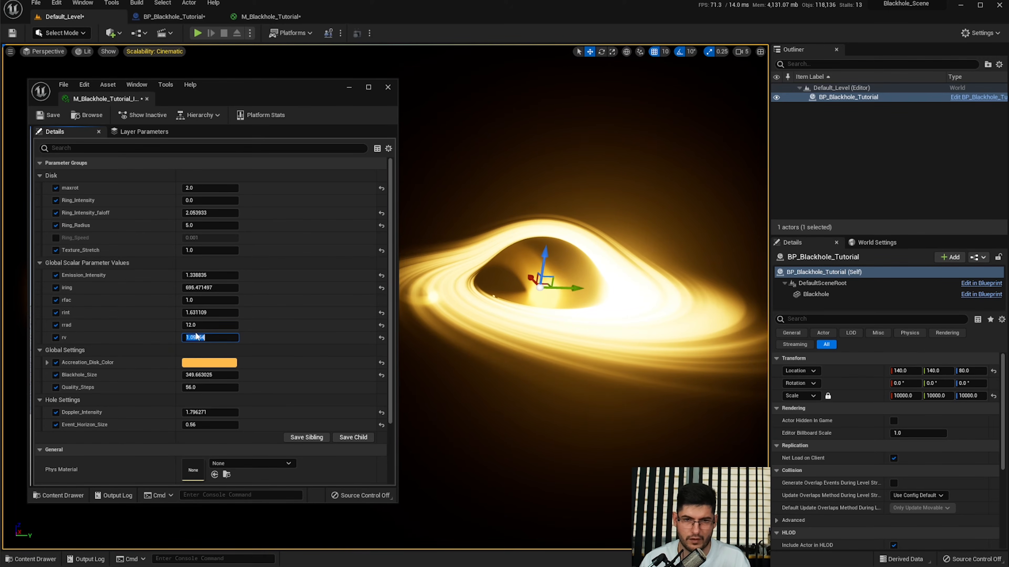
click(210, 362)
click(273, 470)
drag(270, 493, 269, 478)
key(Escape)
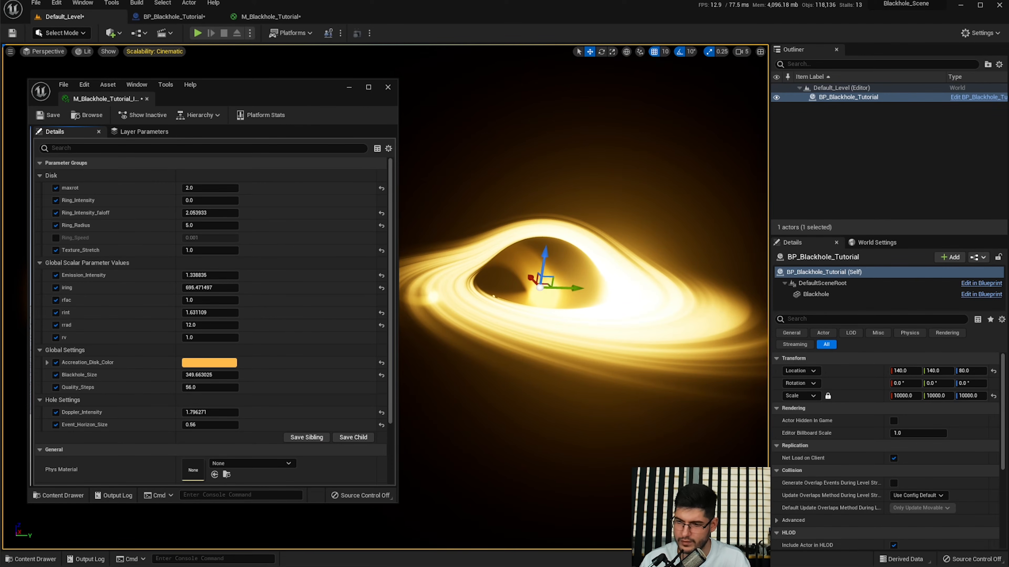
- Try raising Quality_Steps to about 331, check the black hole and undo the change
mouse_move(199, 387)
mouse_down()
mouse_move(230, 387)
mouse_move(198, 386)
mouse_up()
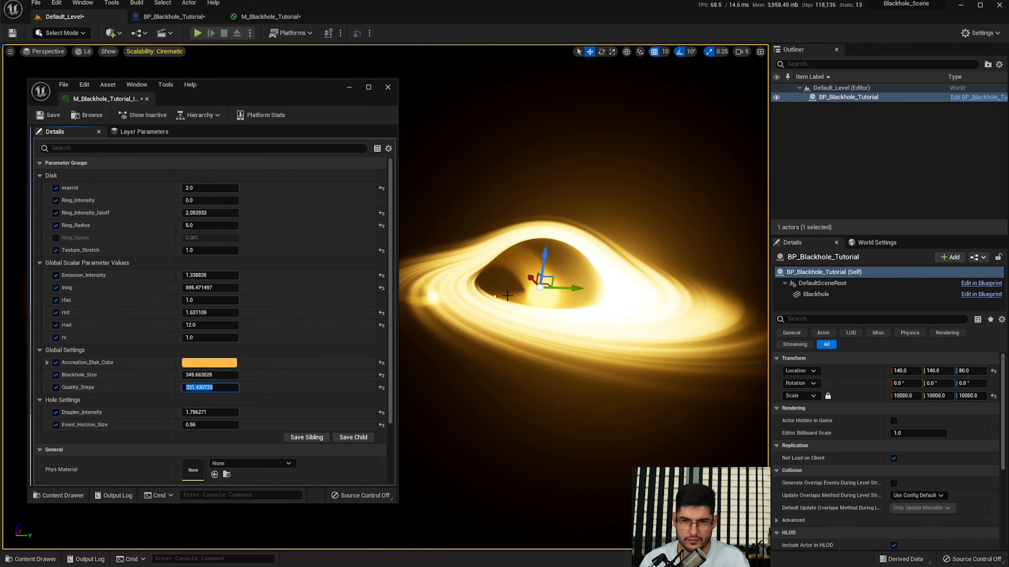
right_drag(515, 283, 552, 285)
key(ctrl+z)
right_drag(482, 357, 445, 350)
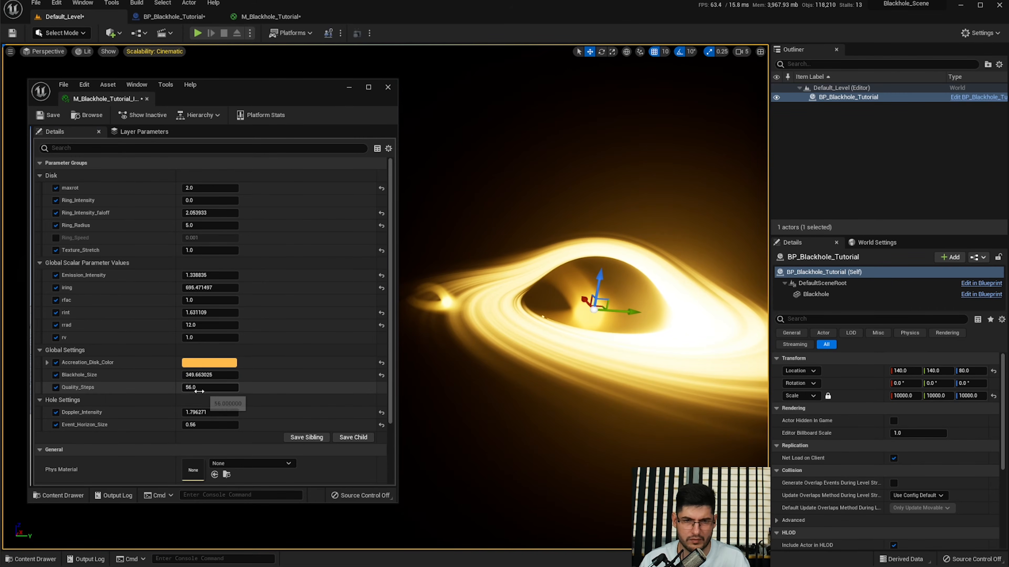
- Set Blackhole_Size to about 218.4, Doppler_Intensity to about 1.326 and Event_Horizon_Size to about 0.986
drag(210, 374, 187, 375)
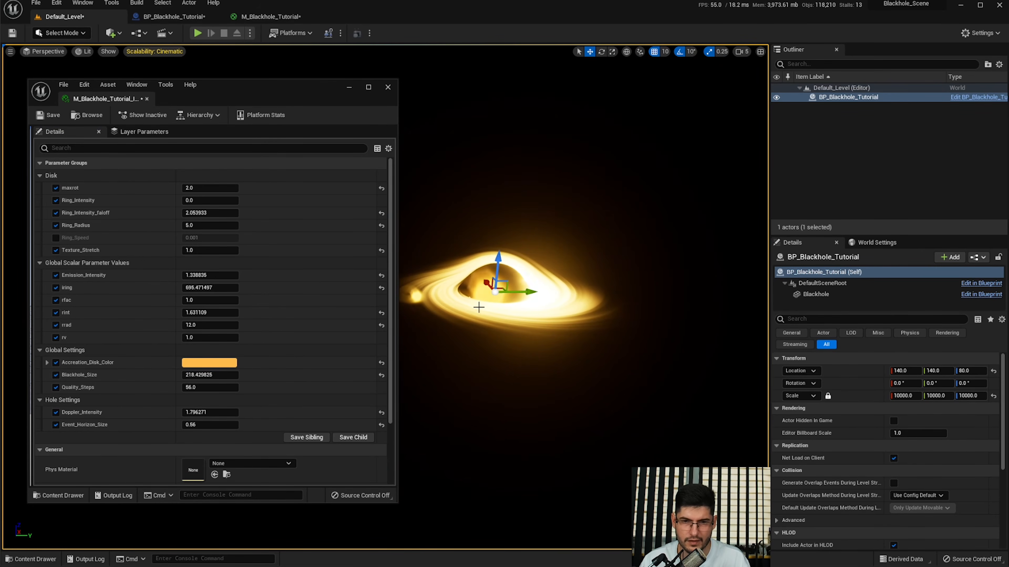
mouse_move(197, 412)
mouse_down()
mouse_move(254, 425)
mouse_move(217, 412)
mouse_up()
mouse_move(697, 329)
right_down()
mouse_move(718, 329)
mouse_move(725, 308)
mouse_move(717, 328)
right_up()
mouse_move(218, 412)
mouse_down()
mouse_move(235, 412)
mouse_move(202, 425)
mouse_up()
right_drag(588, 294, 547, 283)
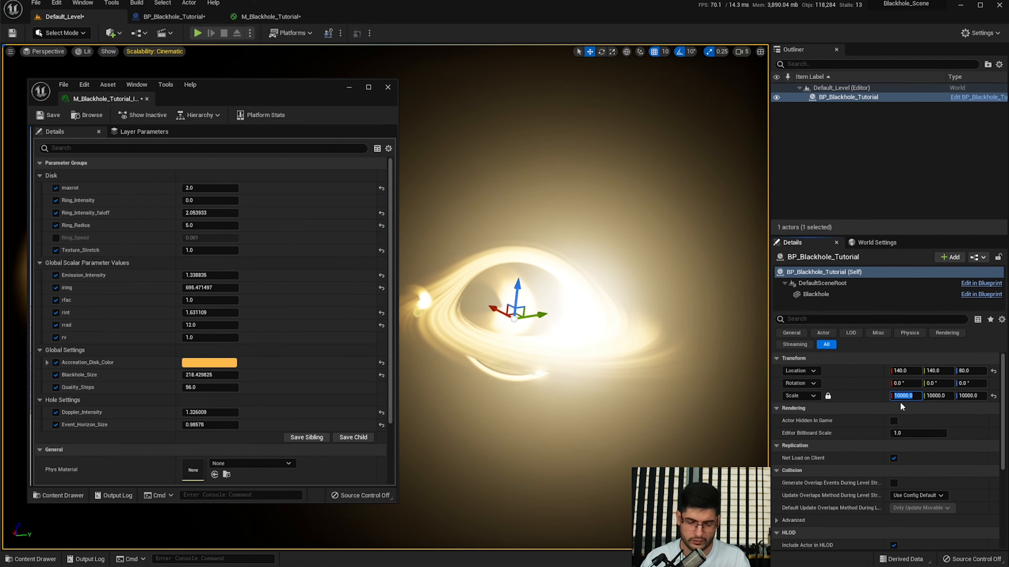
- Scale the BP_Blackhole_Tutorial actor uniformly to 1000 and reduce Blackhole_Size to fit the black hole inside its sphere
text(00)
key(Return)
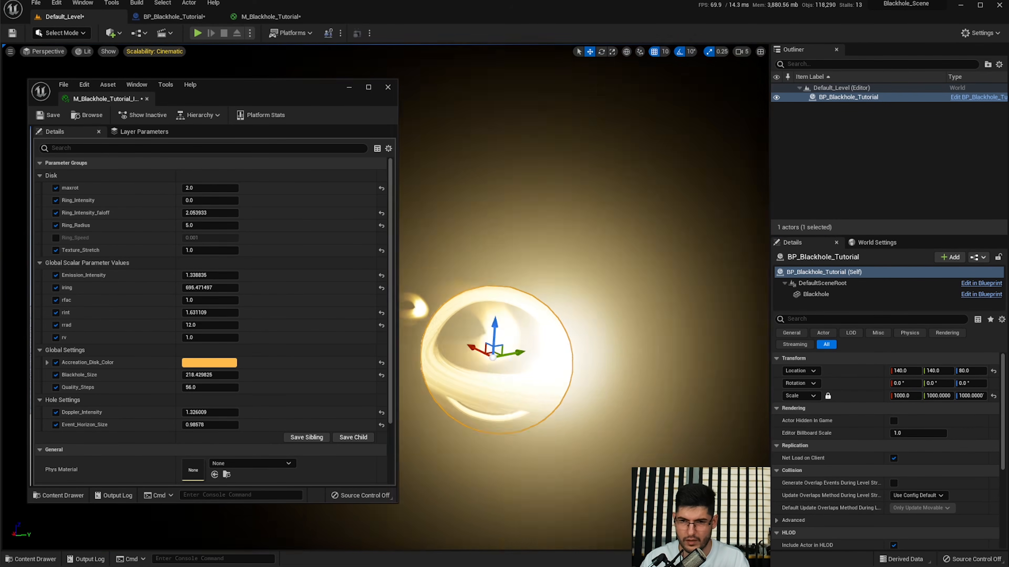
right_drag(679, 315, 671, 343)
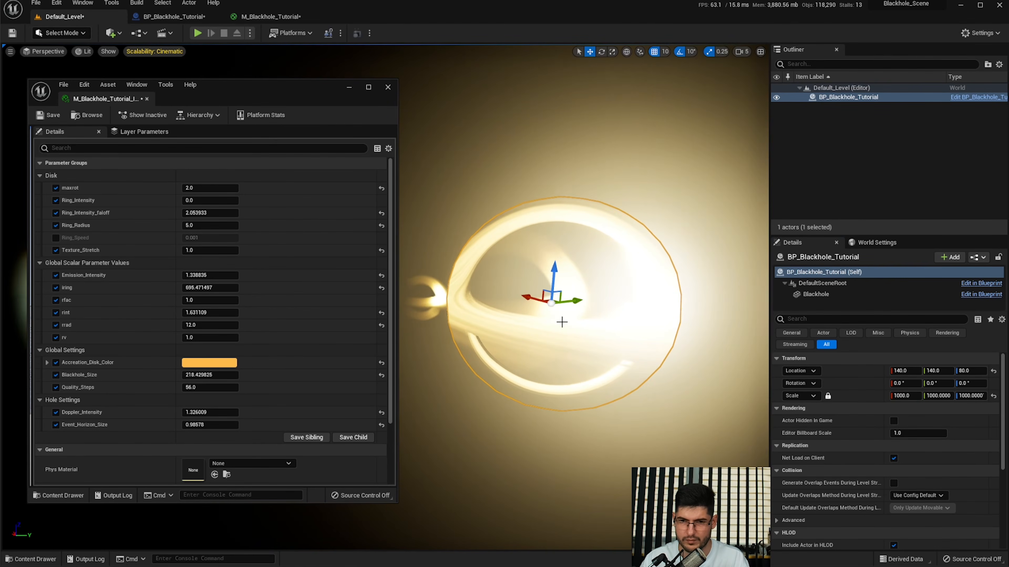
drag(221, 377, 191, 377)
mouse_move(623, 339)
right_down()
mouse_move(644, 337)
mouse_move(623, 339)
right_up()
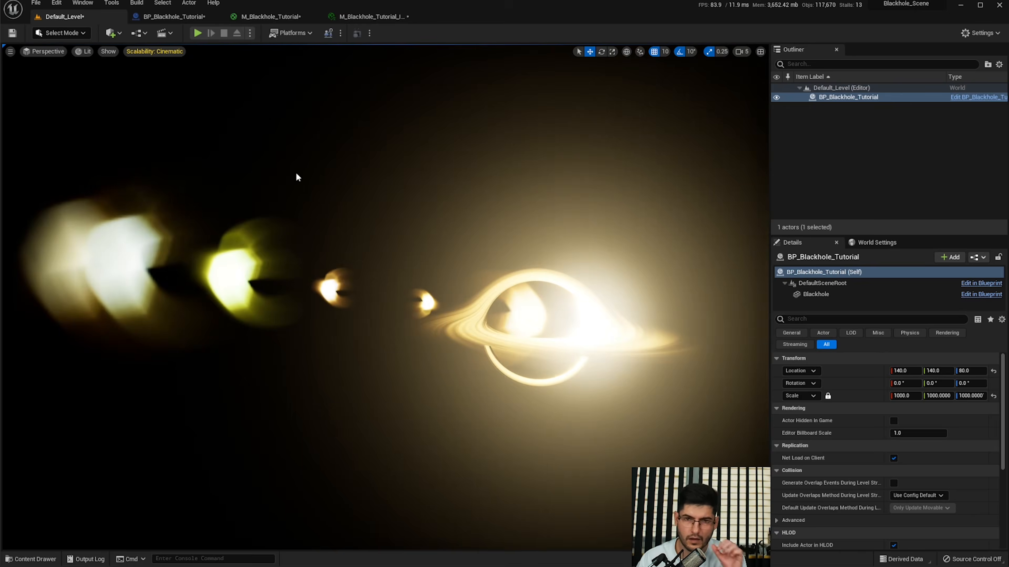
right_drag(227, 192, 244, 192)
- Create a material named M_Lensing in the Content folder
key(ctrl+space)
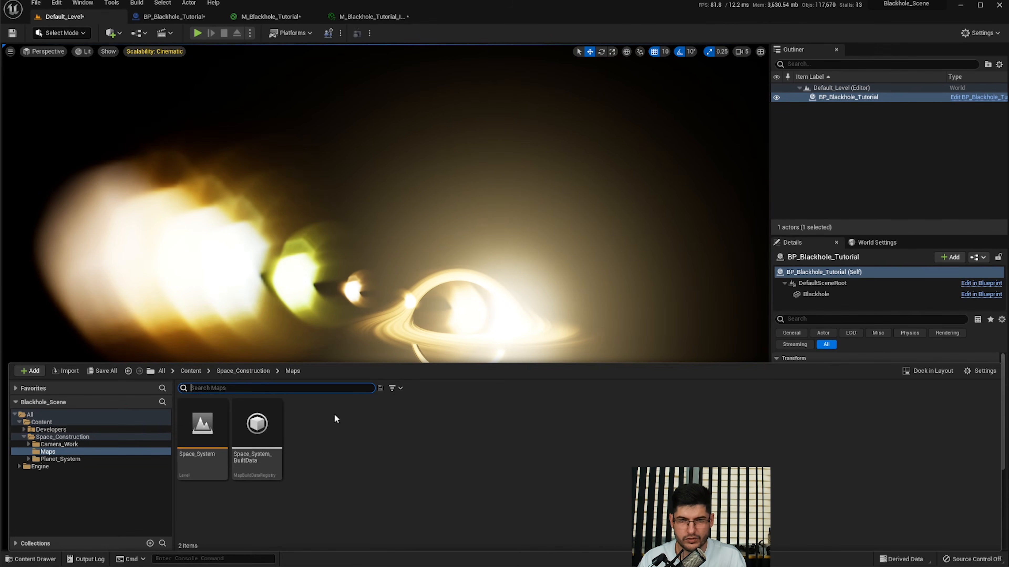
click(195, 371)
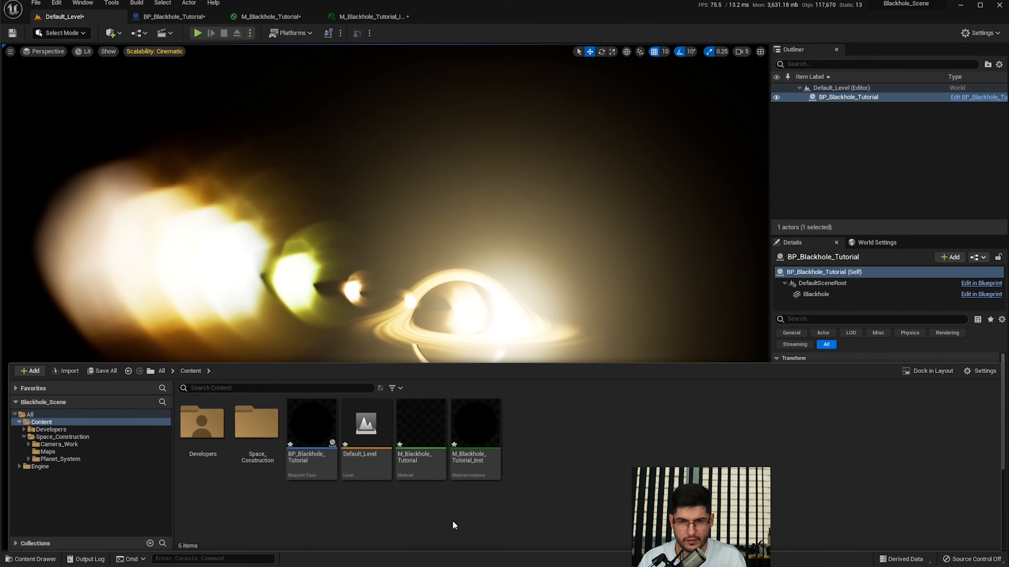
right_click(450, 520)
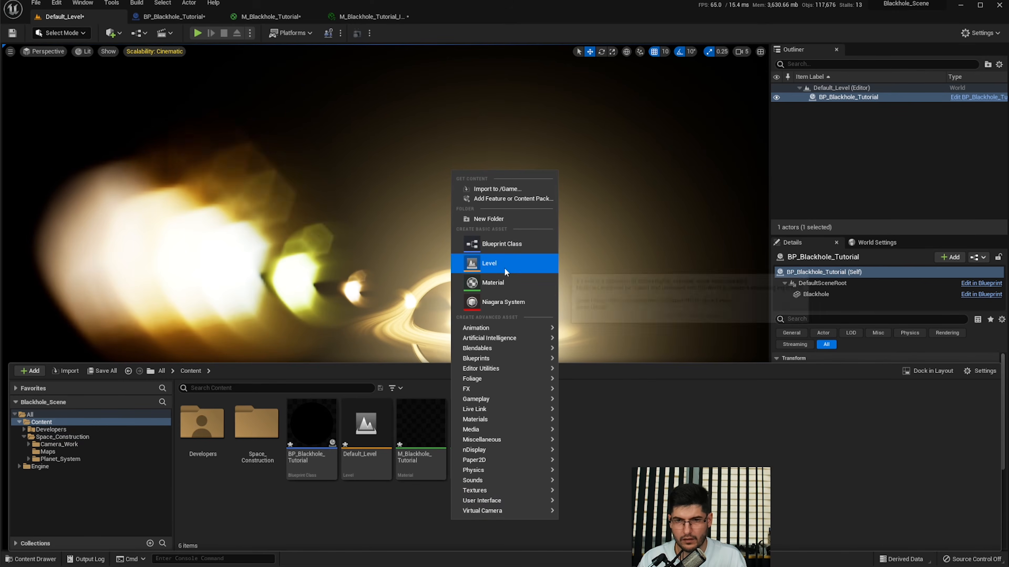
click(503, 278)
text(M_Lensing)
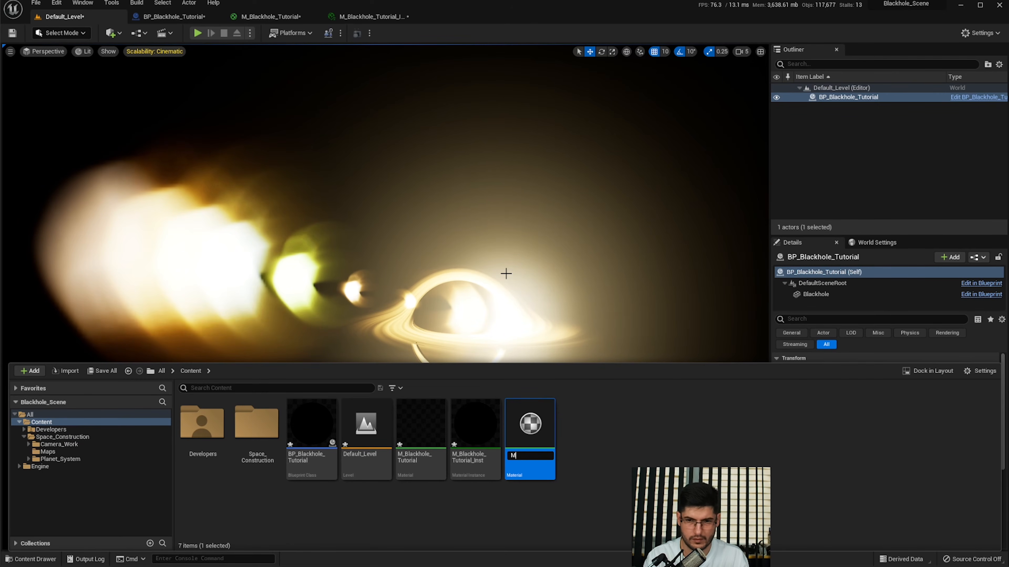
key(Return)
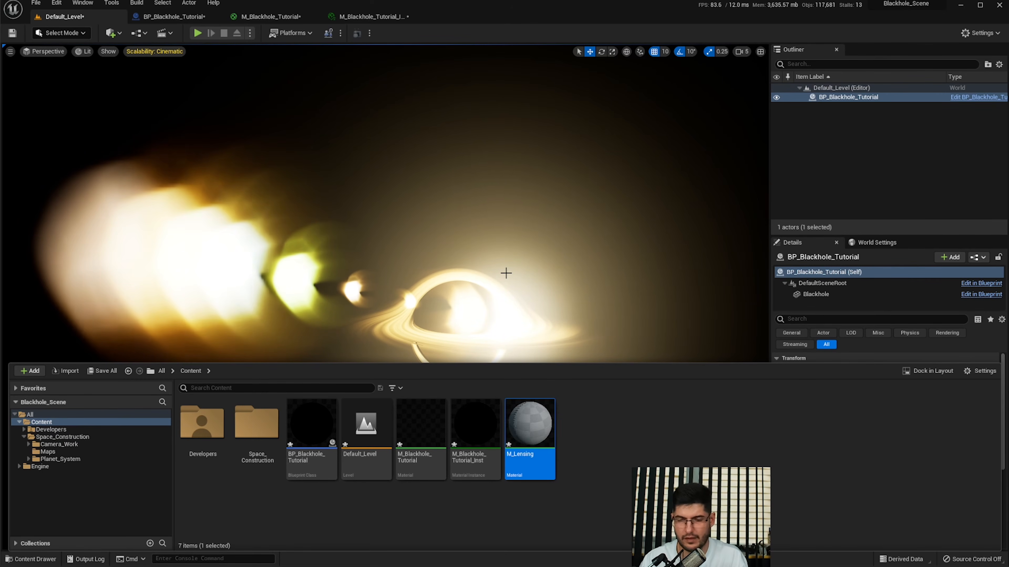
- Create a material instance of M_Lensing named M_Lensing_Inst
right_click(529, 431)
click(618, 223)
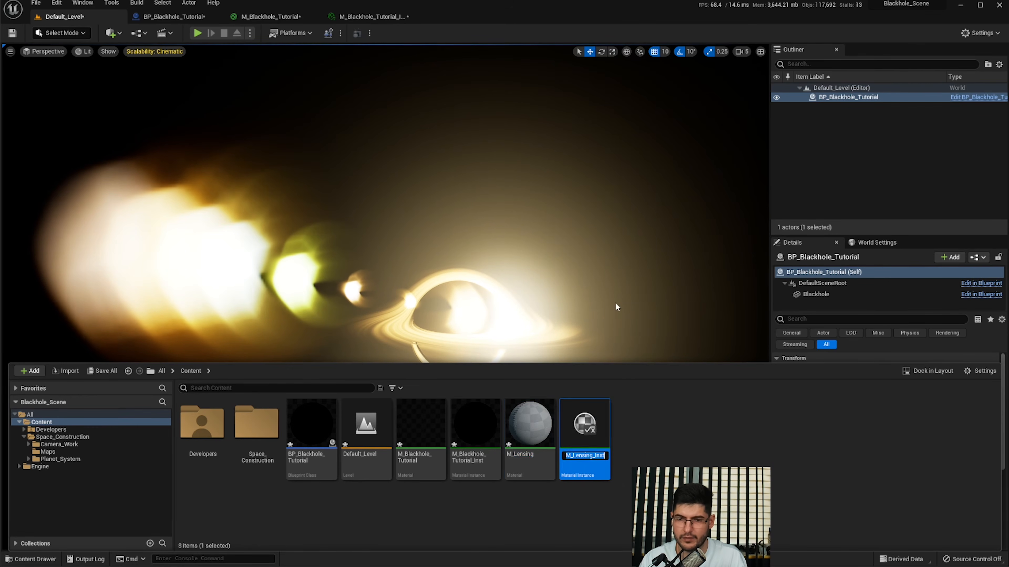
key(Return)
- Open M_Lensing and set its Blend Mode to Translucent and Shading Model to Unlit
double_click(529, 432)
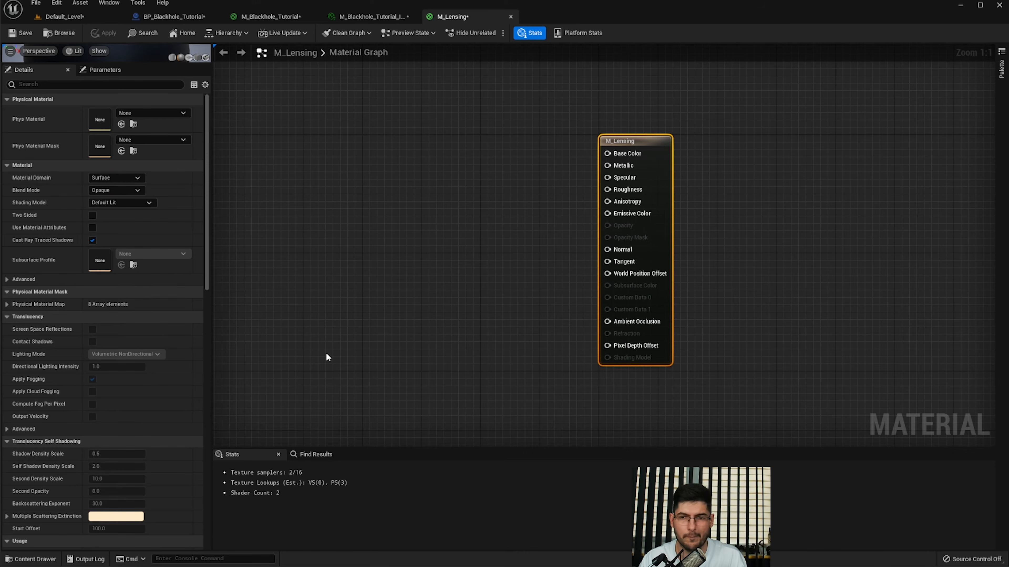
click(111, 190)
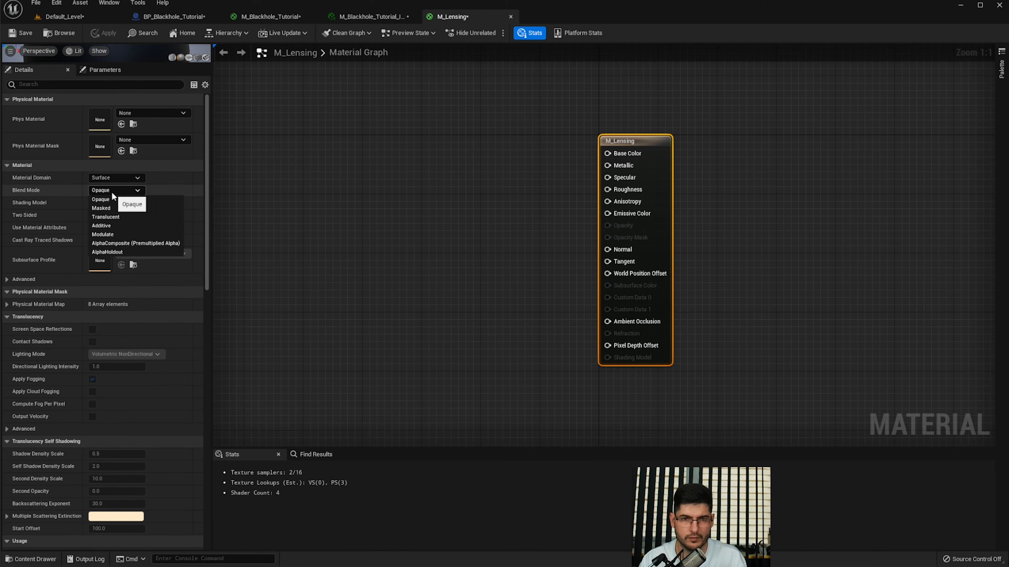
click(113, 220)
click(114, 202)
click(107, 213)
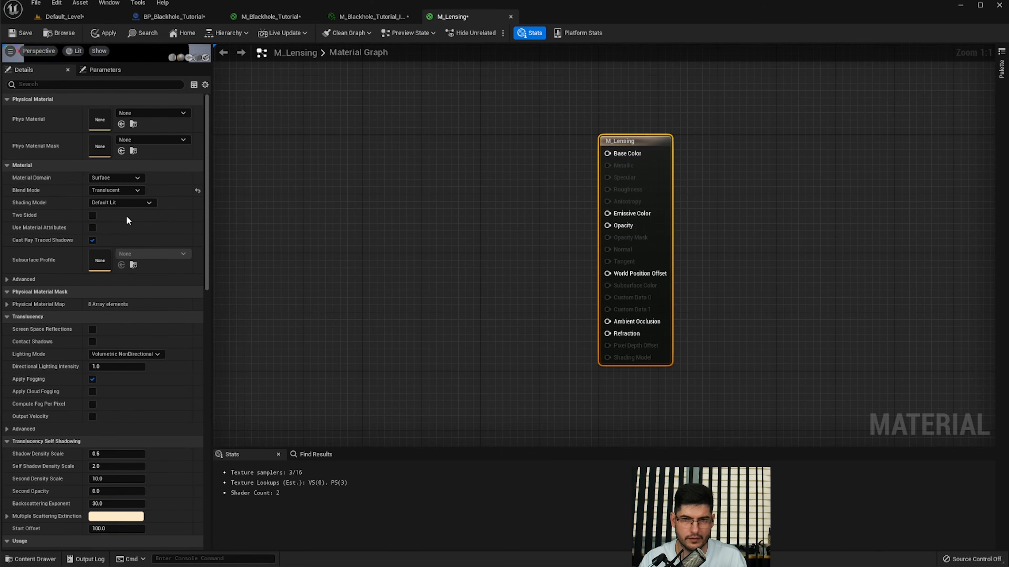
- Place an Add node in the M_Lensing graph and connect its output to Opacity
click(533, 201)
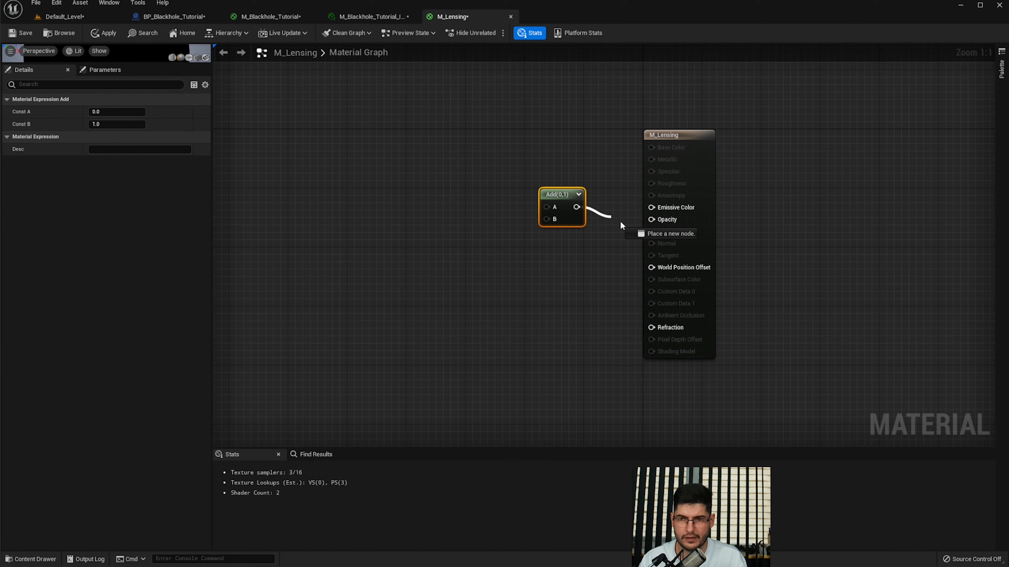
drag(657, 223, 658, 223)
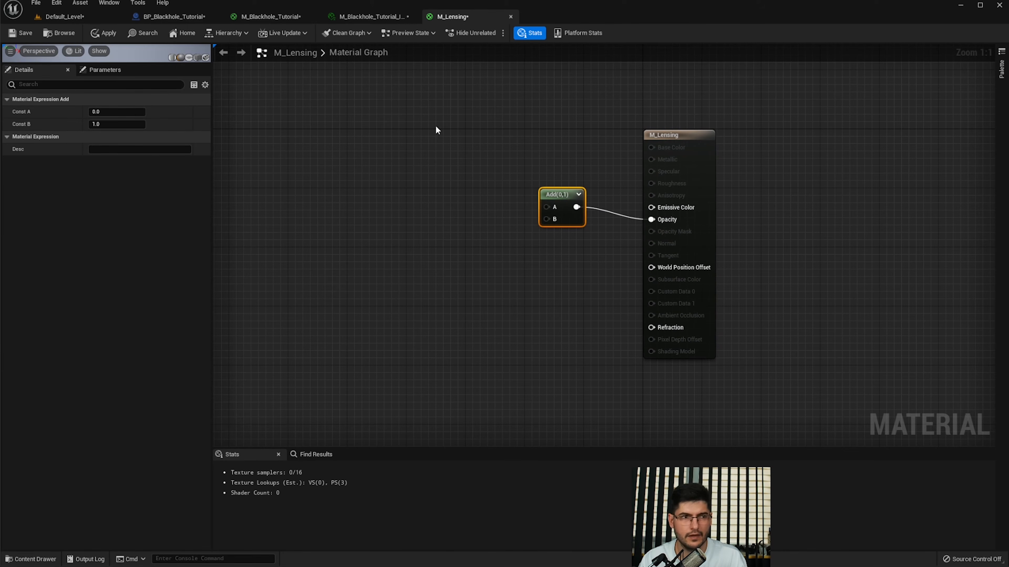
- Add a SkyAtmosphereLightDiskLuminance node to the M_Lensing graph and connect it to the Add node's B input
right_click(428, 127)
text(sky)
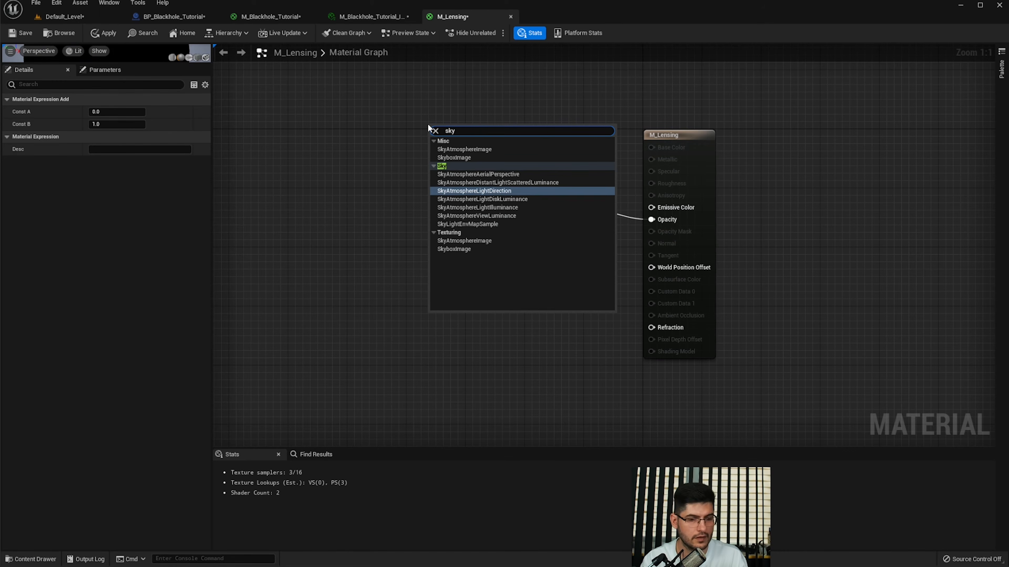
text(atmos)
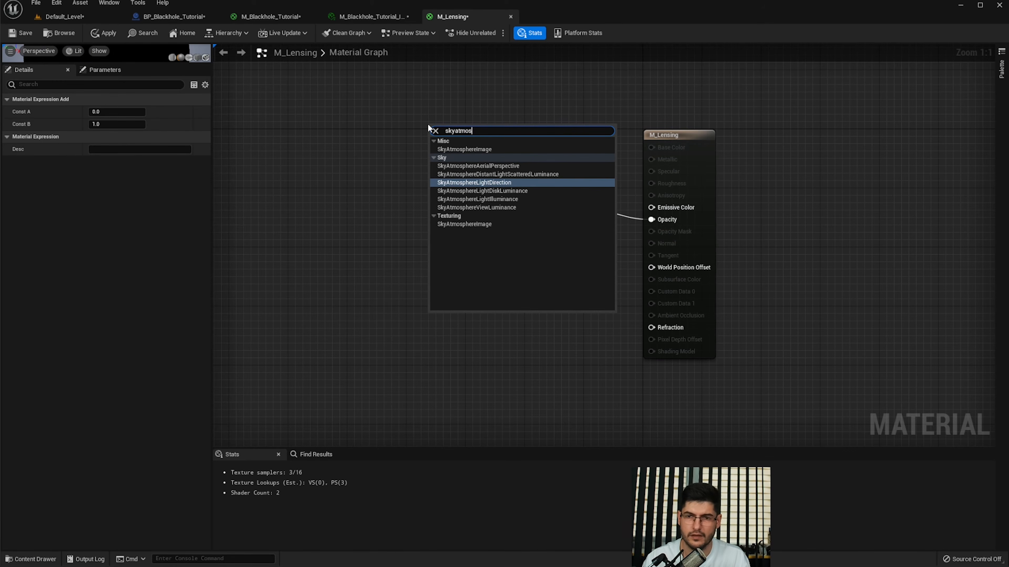
key(Down)
key(Return)
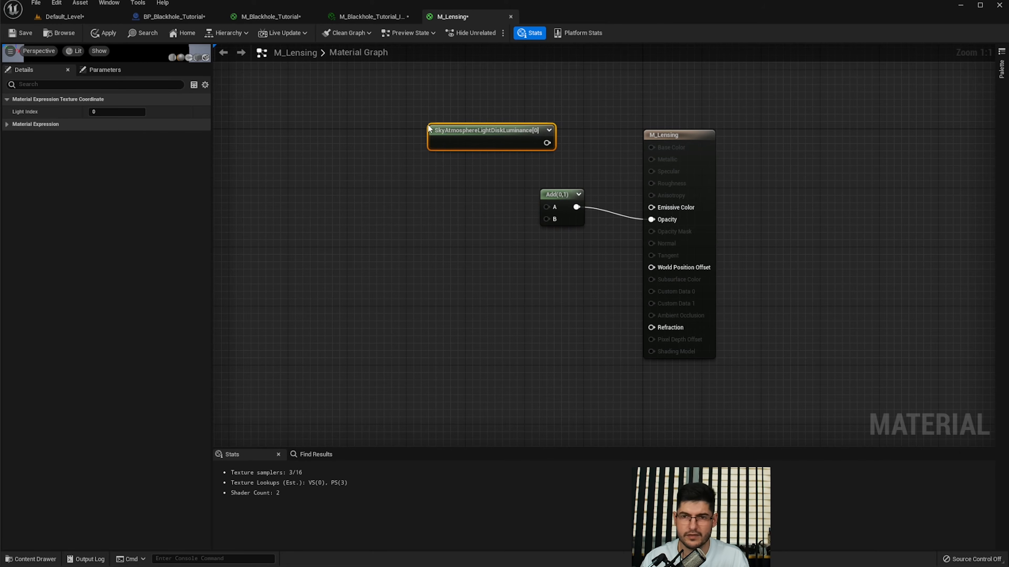
drag(438, 126, 364, 131)
drag(473, 148, 554, 219)
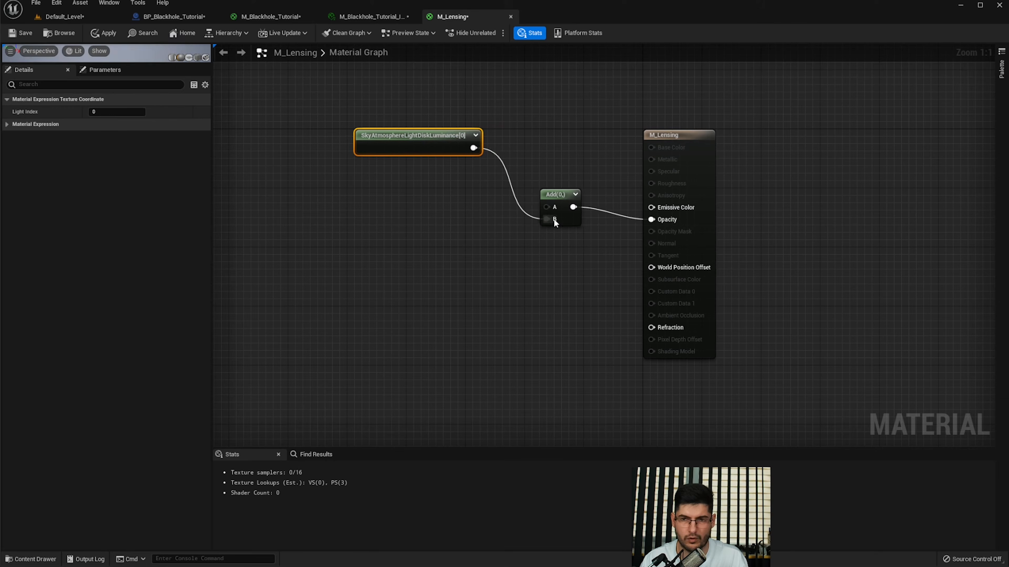
- Place a Constant node with value 0 below the sky node and connect it to the Add node's A input
click(376, 197)
click(377, 199)
drag(394, 215, 380, 190)
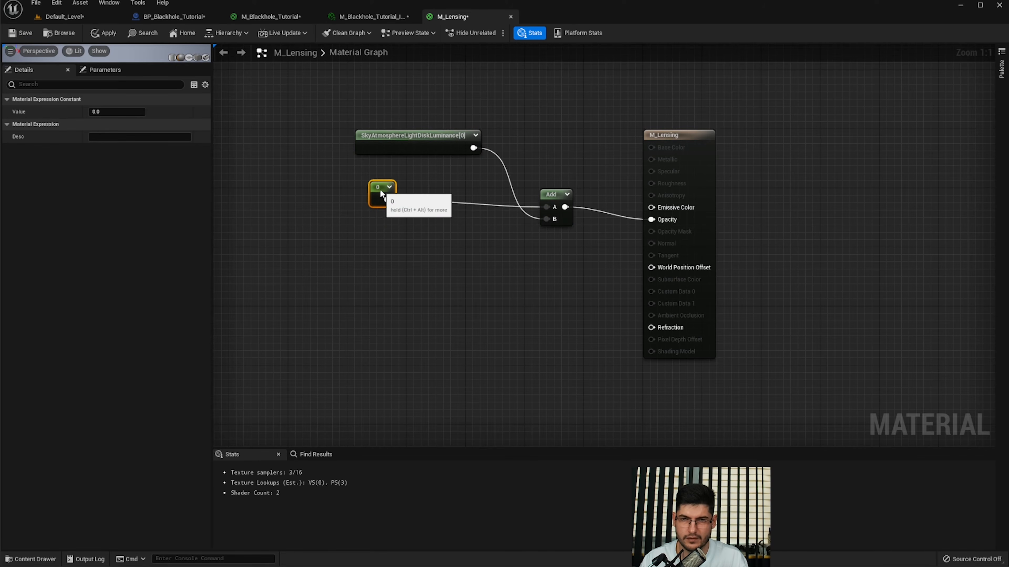
- Add a LinearInterpolate node and connect its output to the material's Refraction input
right_drag(414, 214, 443, 167)
right_drag(472, 237, 489, 201)
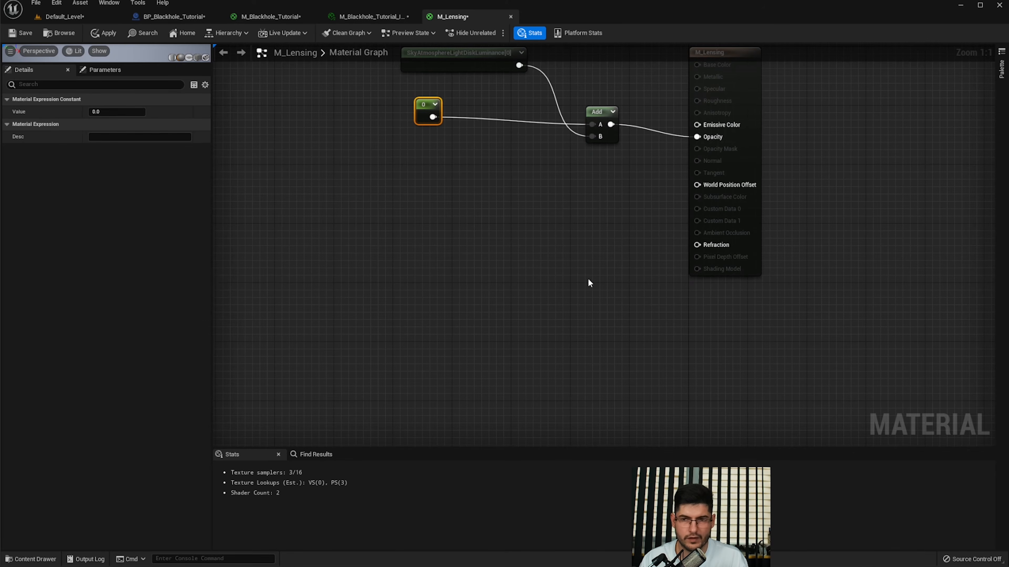
right_click(554, 234)
text(interpo)
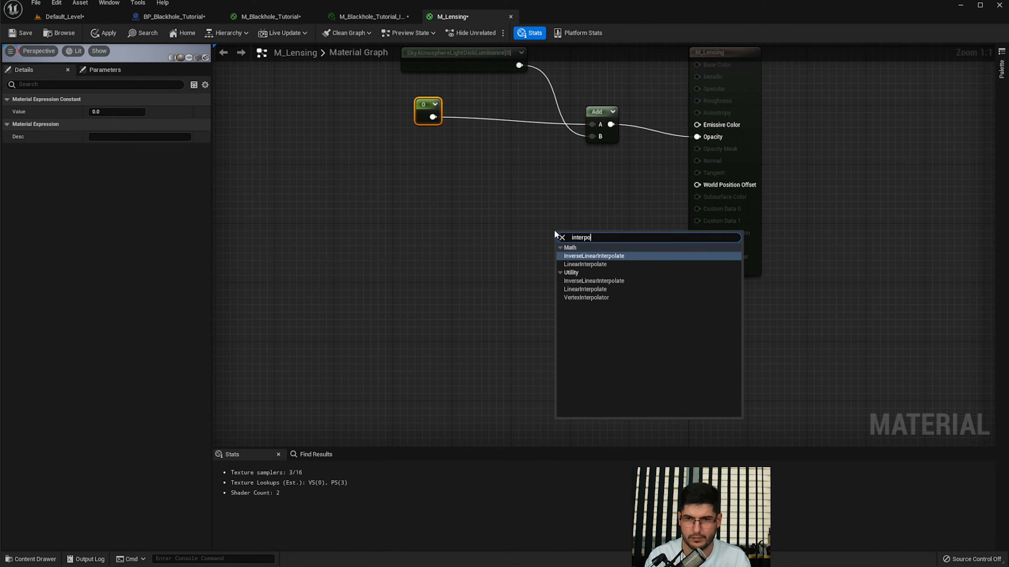
key(Down)
key(Return)
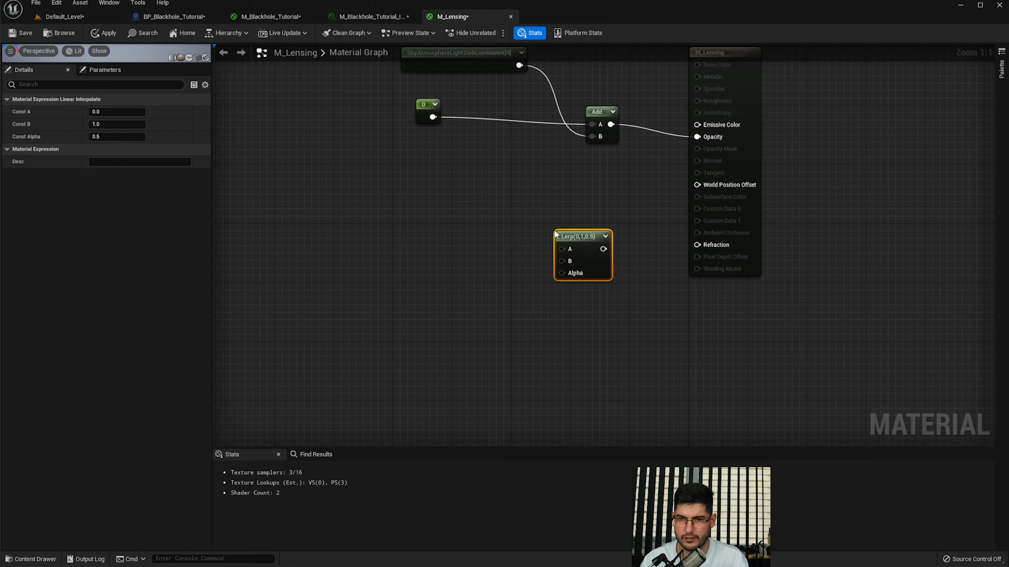
drag(604, 248, 697, 245)
drag(597, 242, 634, 237)
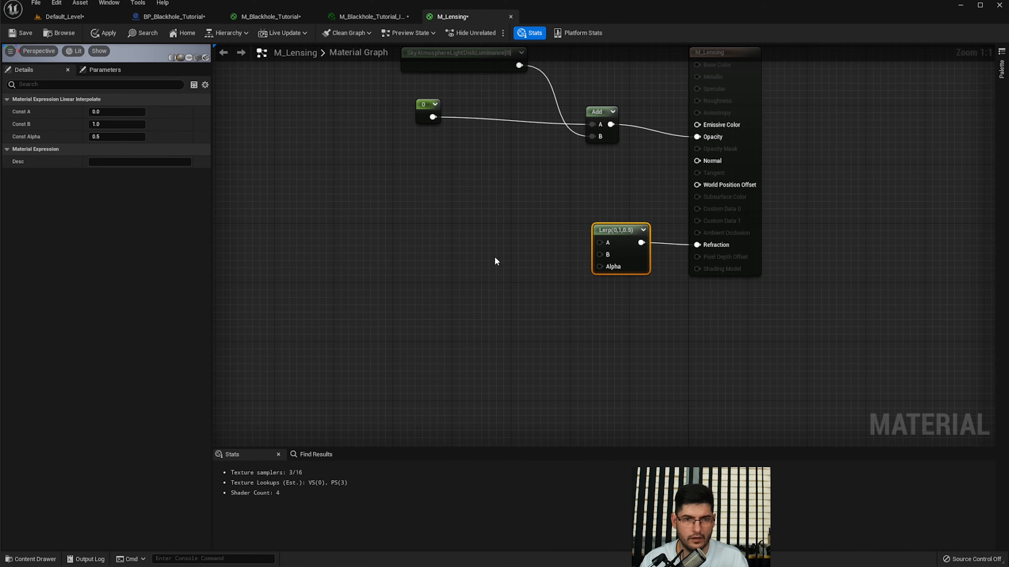
- Set the Lerp node's Const A to 1 and Const B to 0
click(108, 112)
text(1,)
text(0)
click(397, 269)
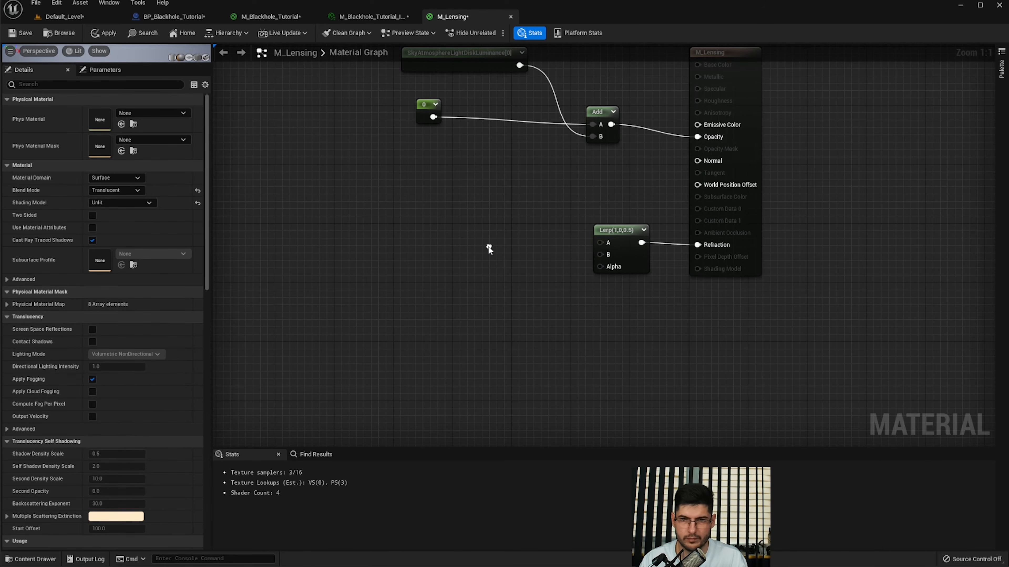
- Feed the Lerp's Alpha from a new Multiply node, with a scalar parameter named Refraction_Power connected to the Multiply's B input
click(500, 241)
drag(543, 259, 599, 266)
right_drag(430, 291, 466, 284)
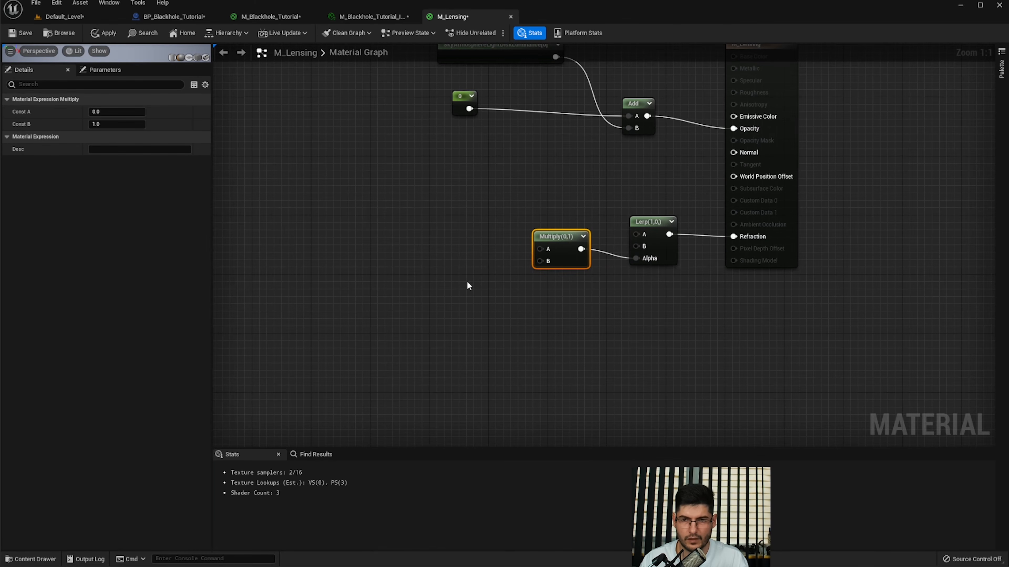
click(457, 292)
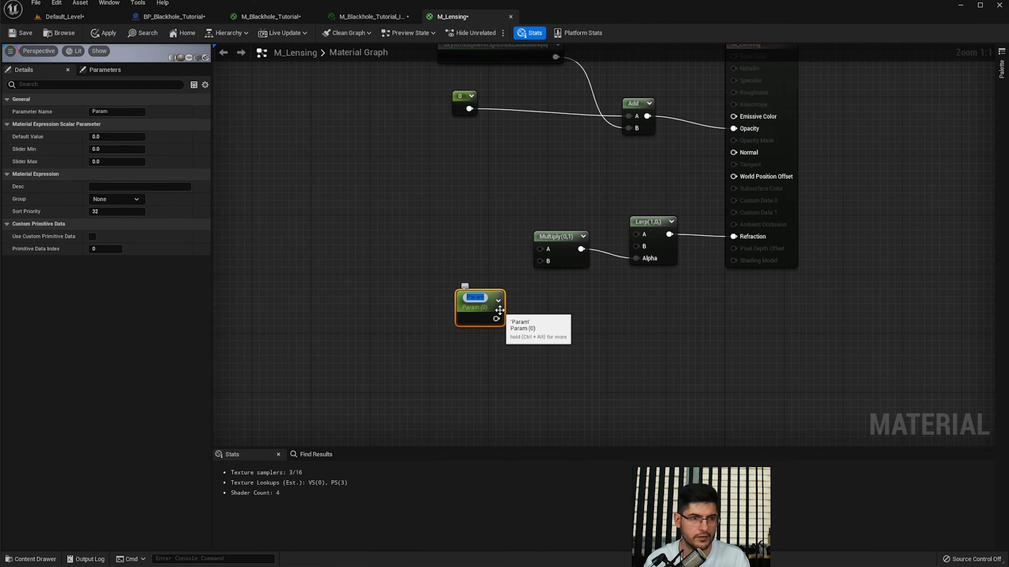
text(Refraction_Power)
key(Return)
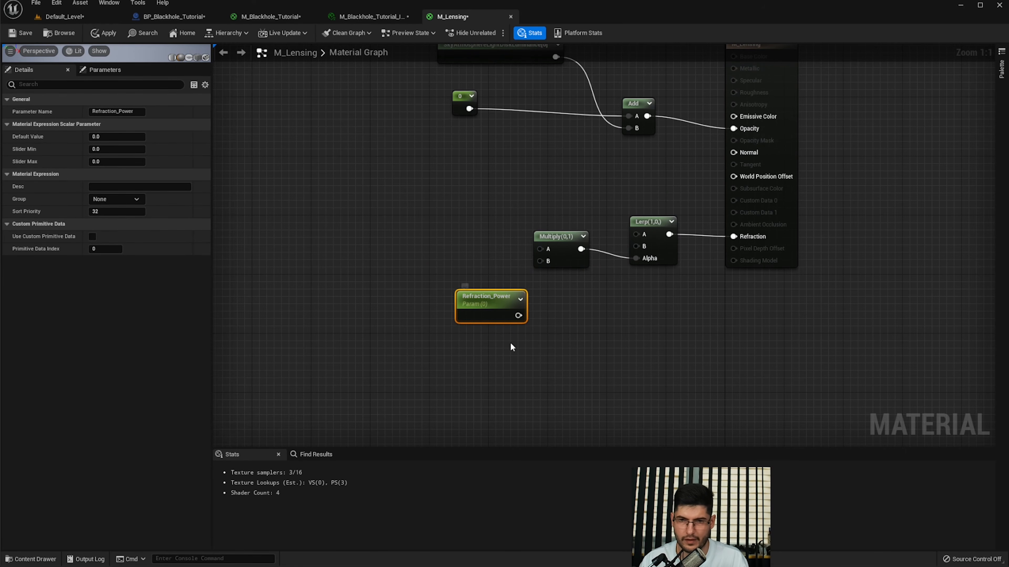
drag(519, 316, 541, 265)
- Add a Power node with a constant exponent of 10 and connect it to the Multiply node's A input
right_click(439, 217)
text(power)
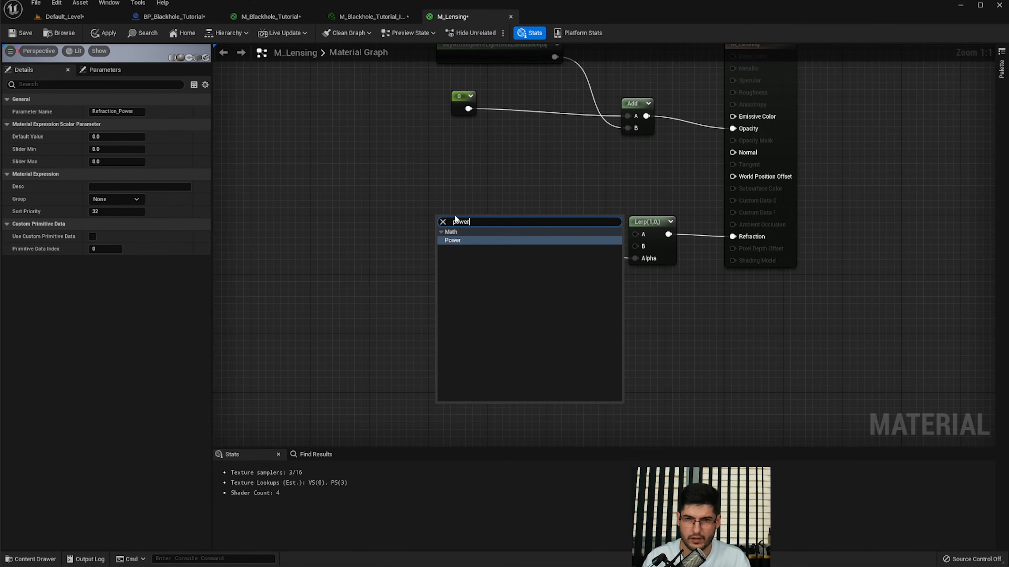
key(Return)
drag(481, 233, 539, 250)
click(350, 262)
click(447, 220)
click(105, 109)
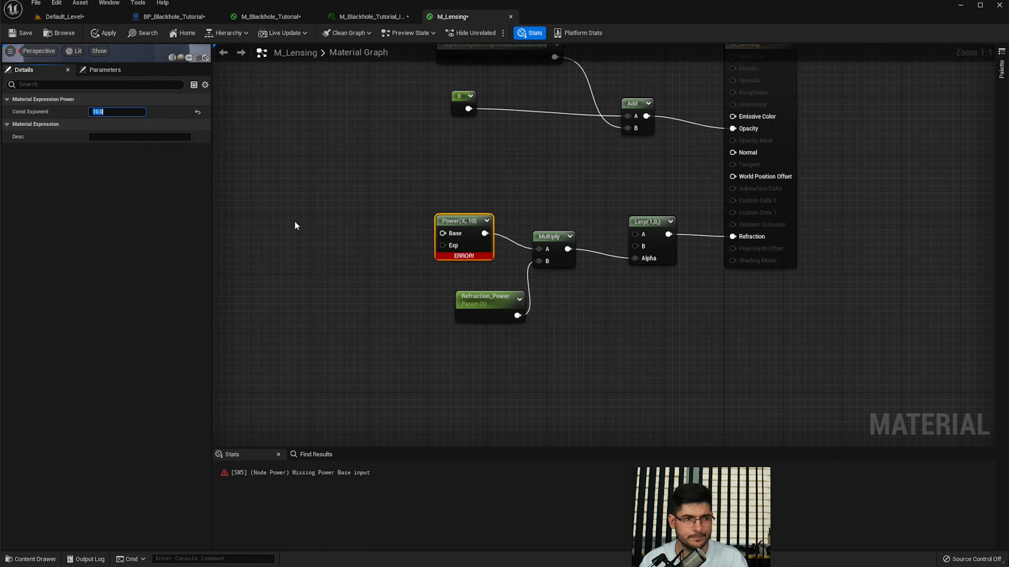
click(376, 236)
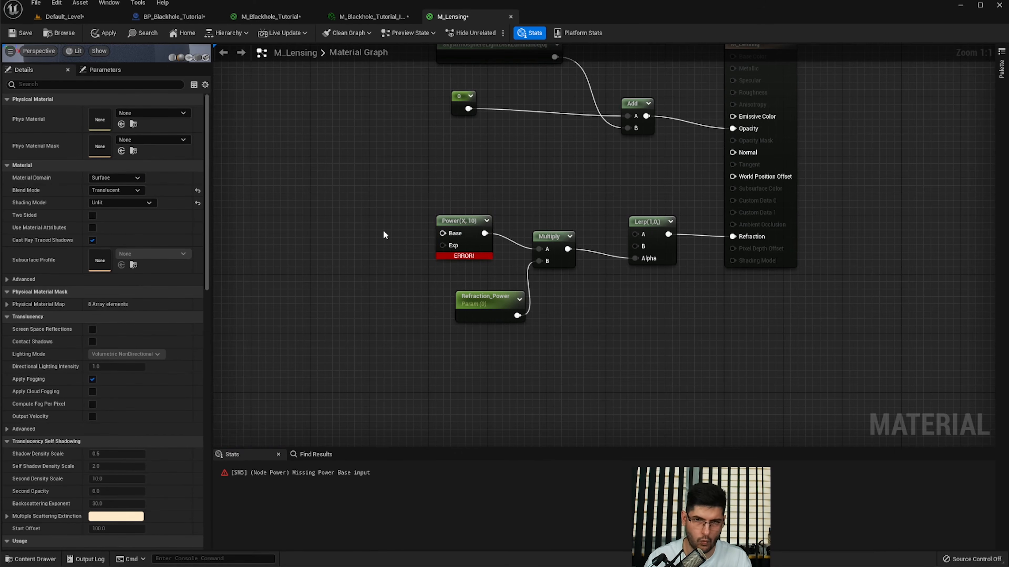
- Add a 1-x node and connect its output to the Power node's Base input
right_click(385, 234)
text(1-x)
key(Return)
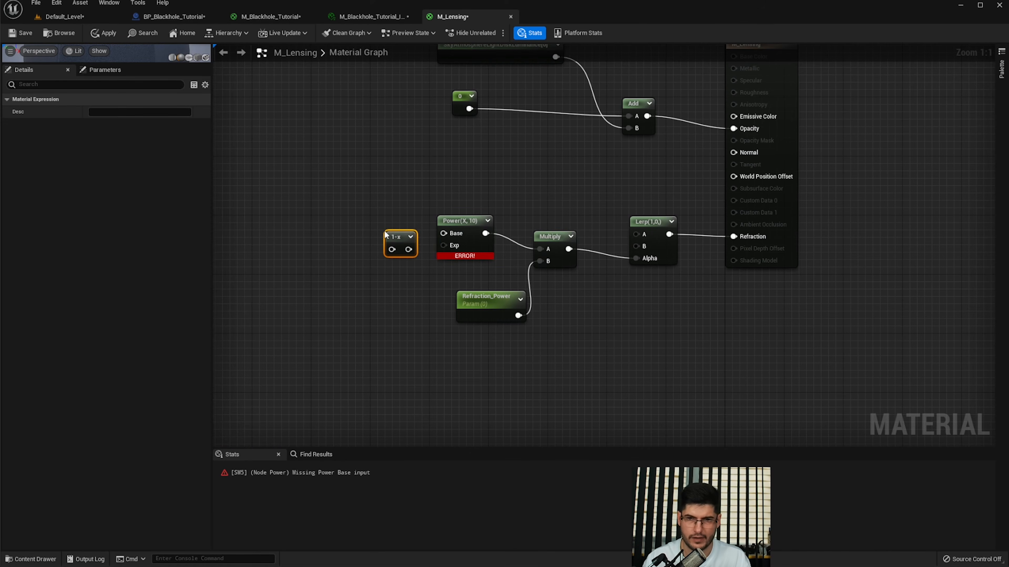
drag(385, 235, 444, 235)
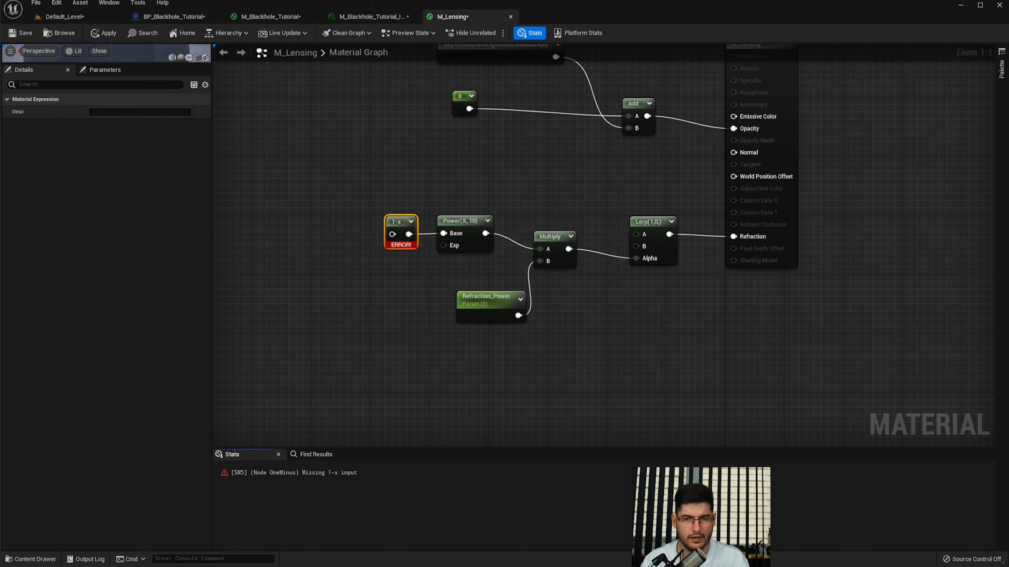
- Add a Fresnel node and connect its output to the 1-x node
right_drag(248, 238, 302, 241)
right_click(304, 241)
text(fres)
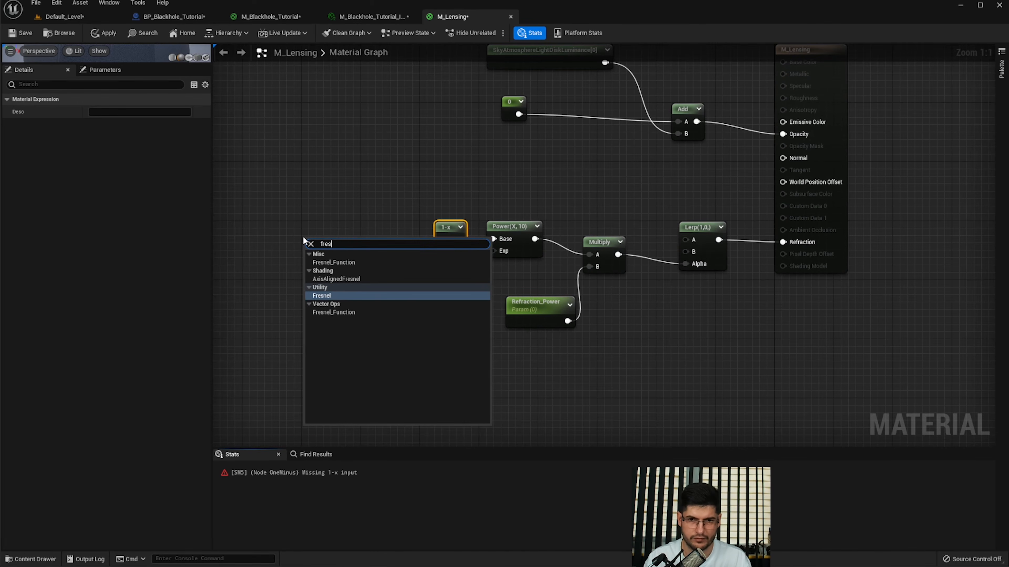
key(Return)
drag(342, 243, 441, 240)
- Create a scalar parameter named Fres_Intens and connect it to the Fresnel node's ExponentIn input
right_drag(428, 336, 556, 336)
click(348, 224)
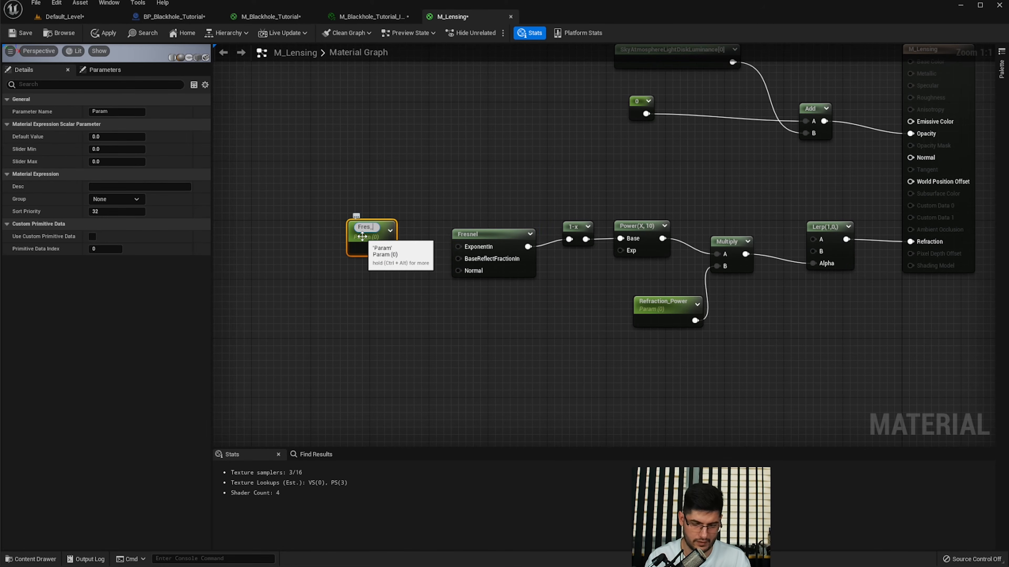
text(Fres_Intens)
key(Return)
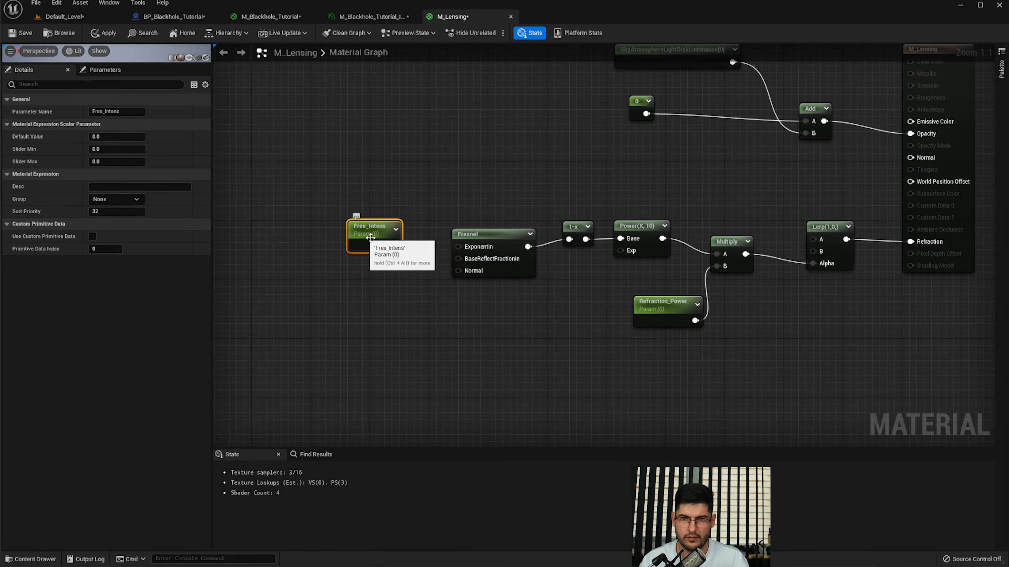
drag(394, 245, 447, 247)
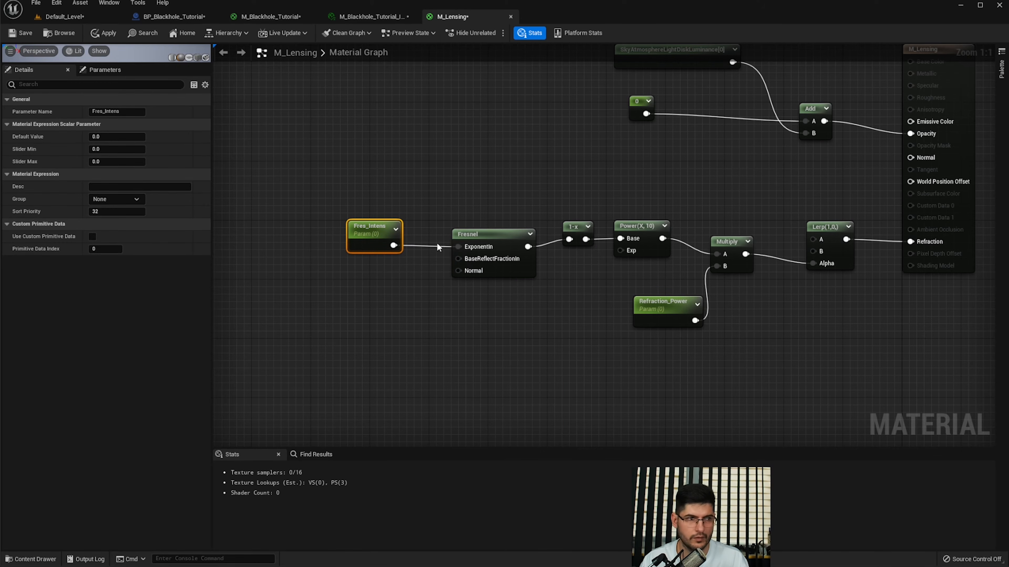
click(120, 137)
click(350, 126)
- Enlarge the material preview and apply the changes to M_Lensing
right_drag(459, 151, 321, 155)
right_drag(620, 174, 579, 207)
scroll(579, 207, down, 2)
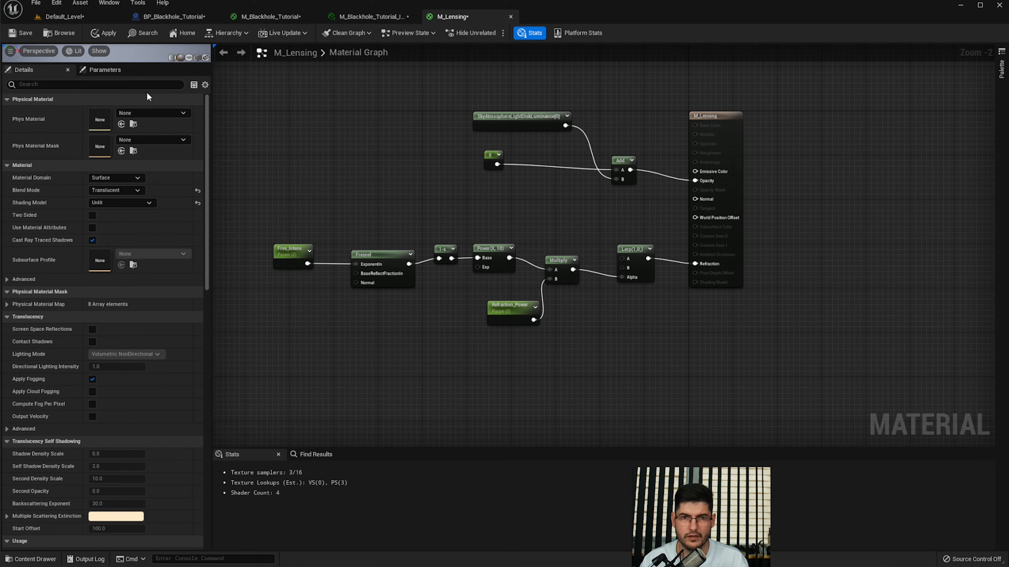
drag(154, 63, 154, 261)
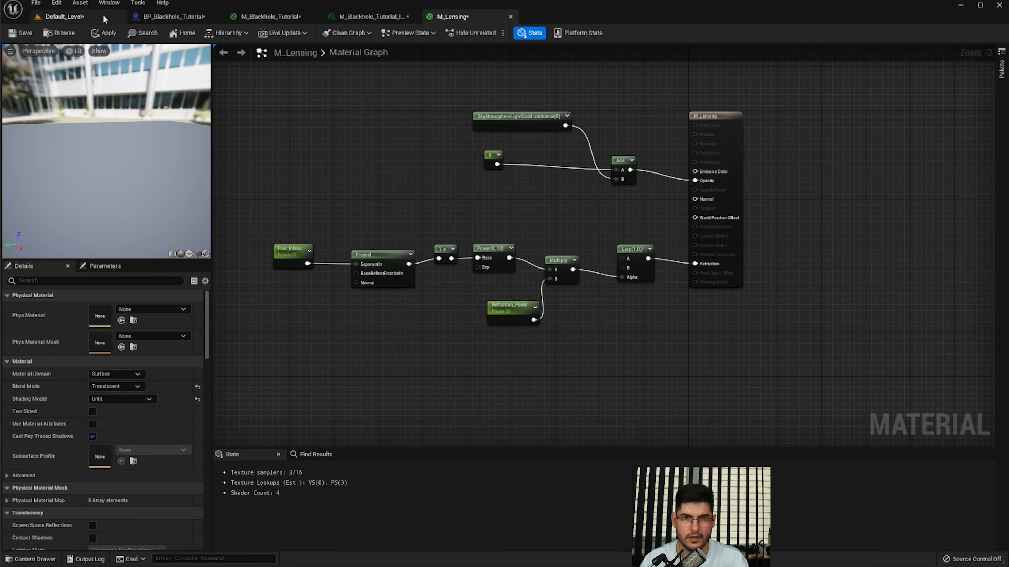
click(106, 35)
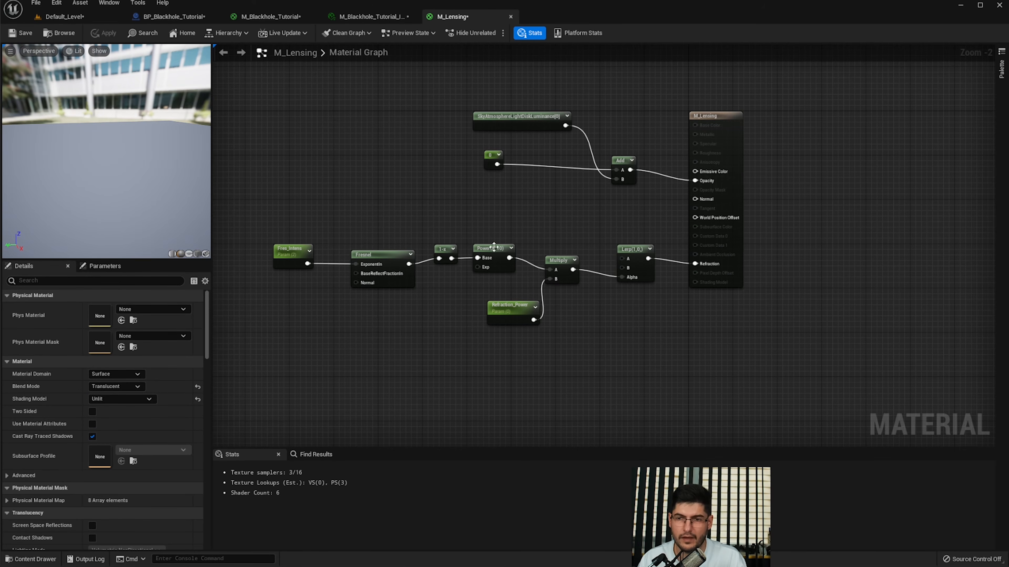
right_drag(629, 193, 659, 199)
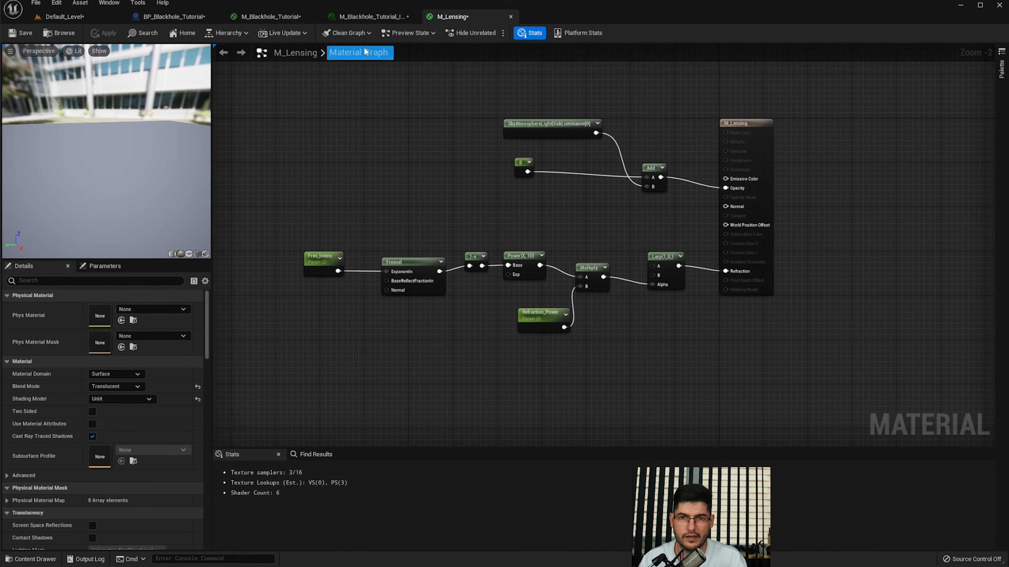
- In BP_Blackhole_Tutorial, add a Static Mesh component under Blackhole and name it Outer_Lensing
click(174, 17)
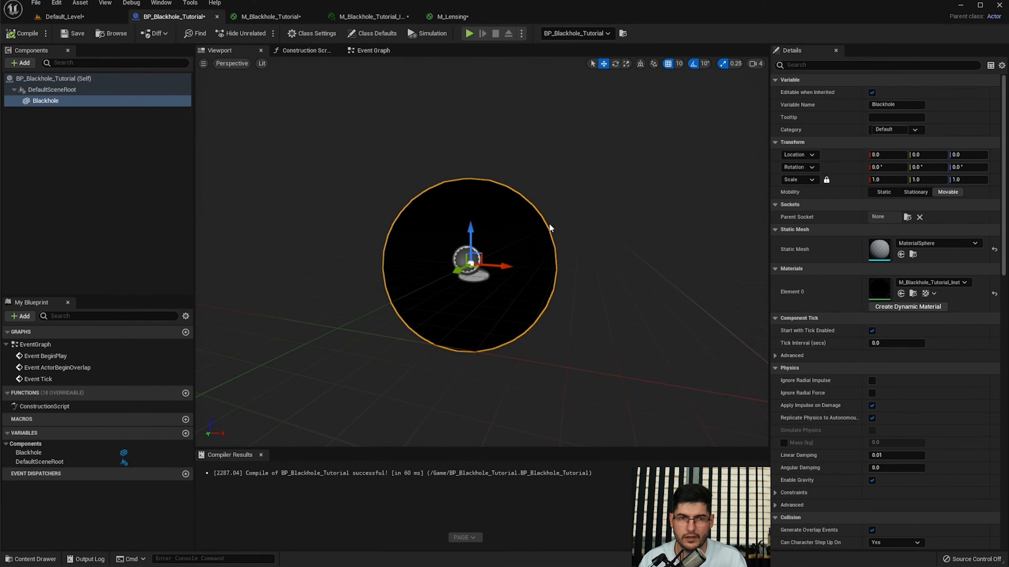
click(22, 63)
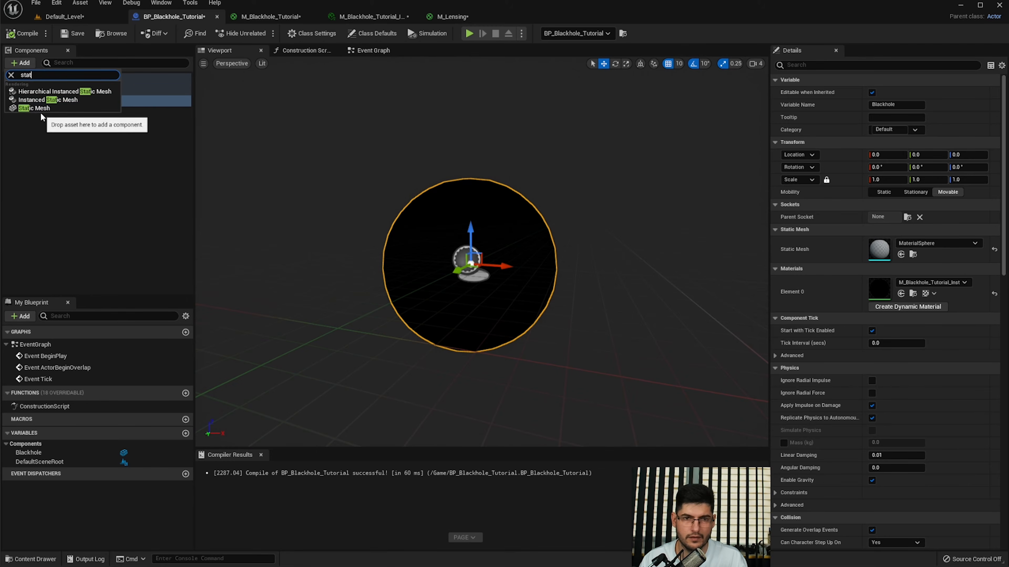
click(38, 102)
click(48, 133)
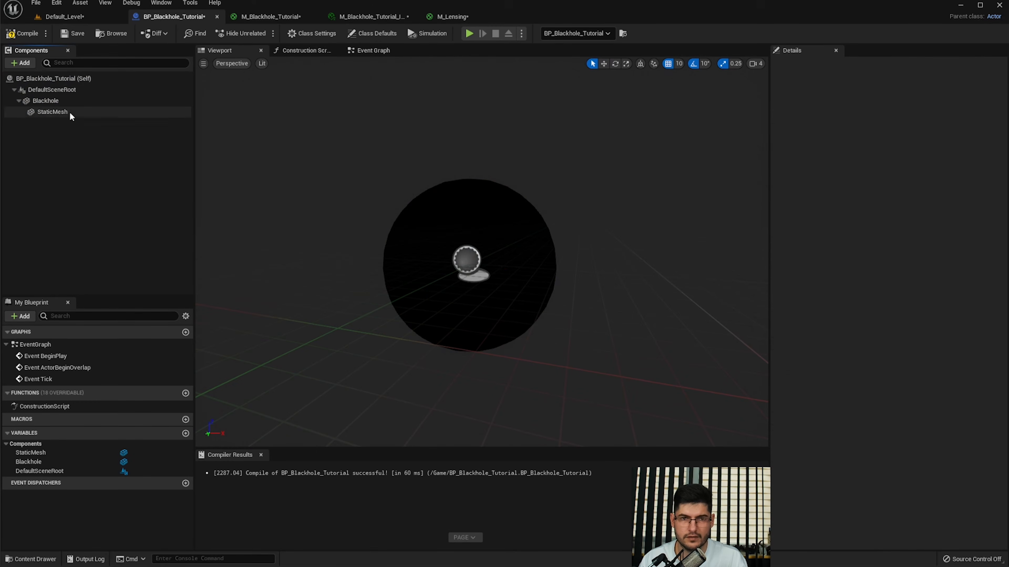
click(77, 113)
click(77, 114)
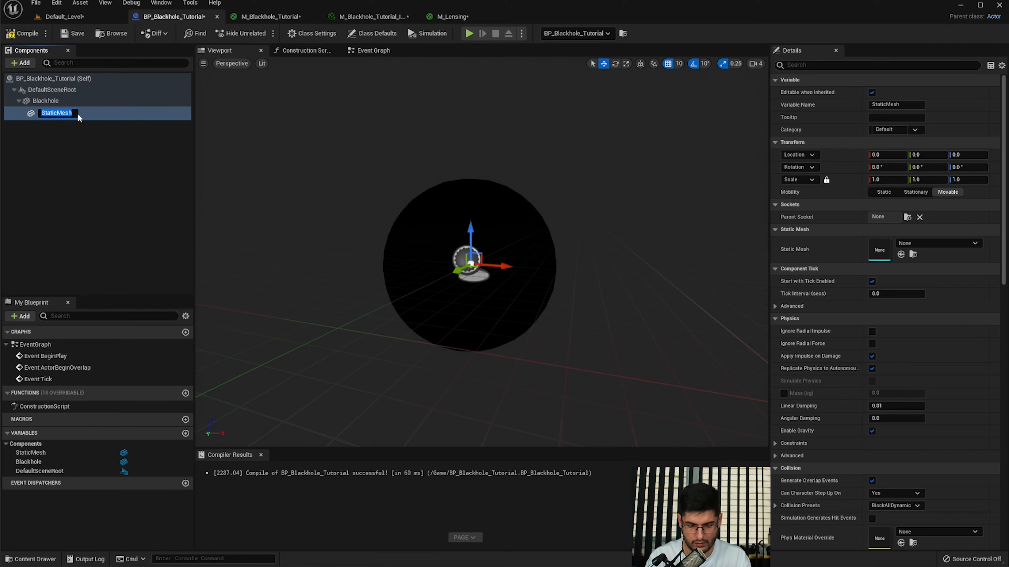
text(Outer)
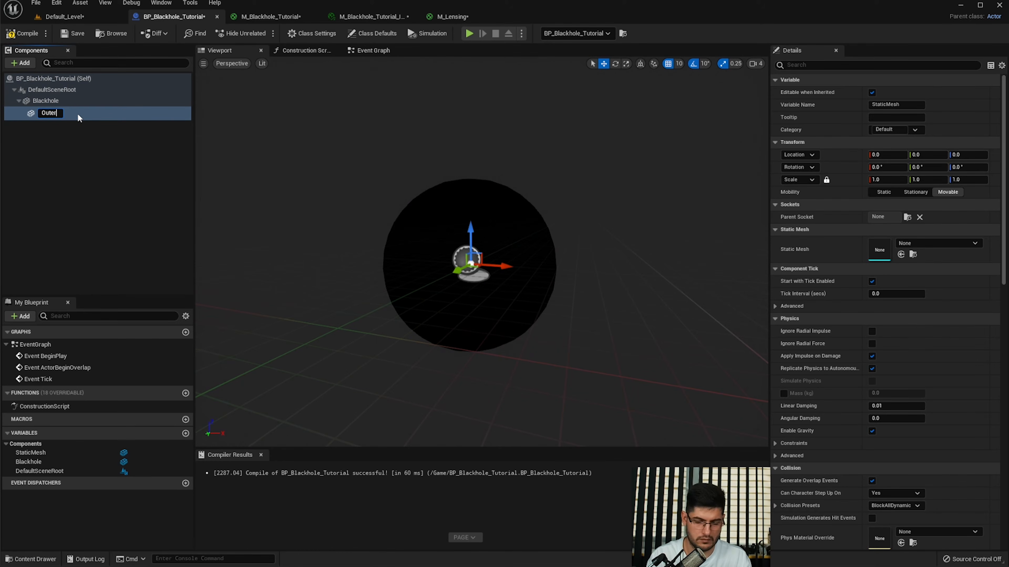
text(_Lensing)
key(Return)
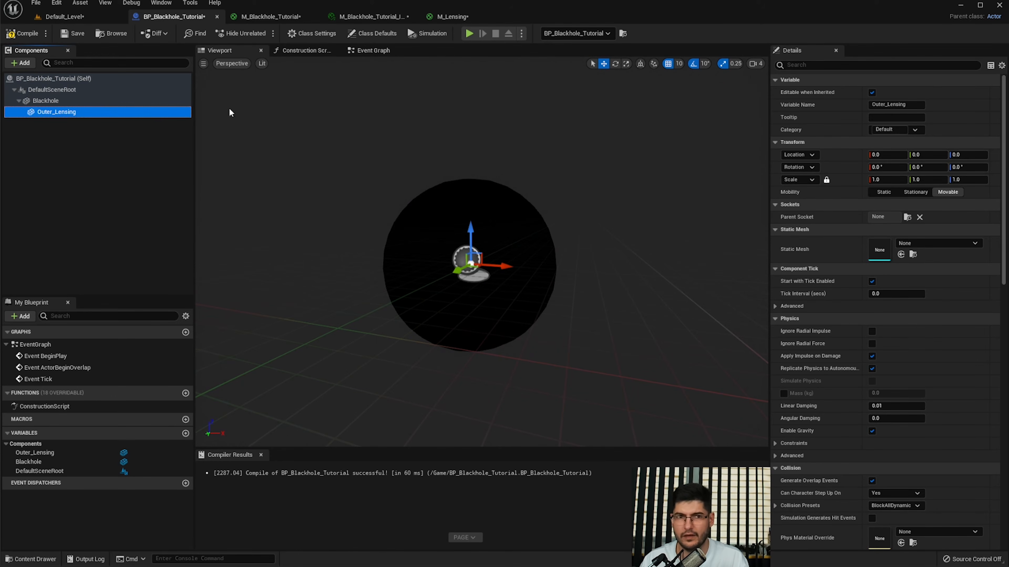
- Assign the MaterialSphere mesh to Outer_Lensing and M_Lensing_Inst as its Element 0 material
click(909, 243)
text(sphere)
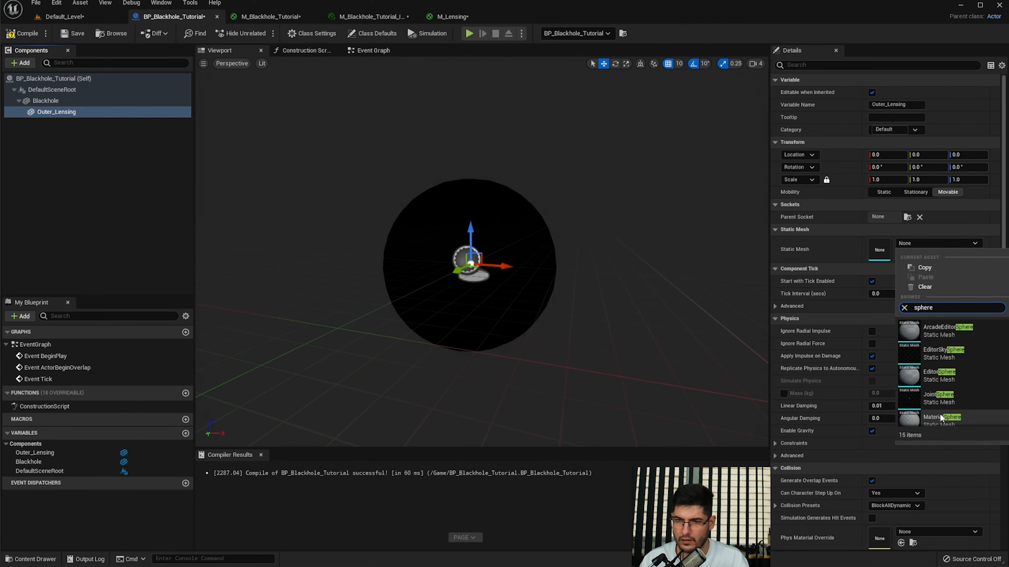
click(942, 418)
key(ctrl+space)
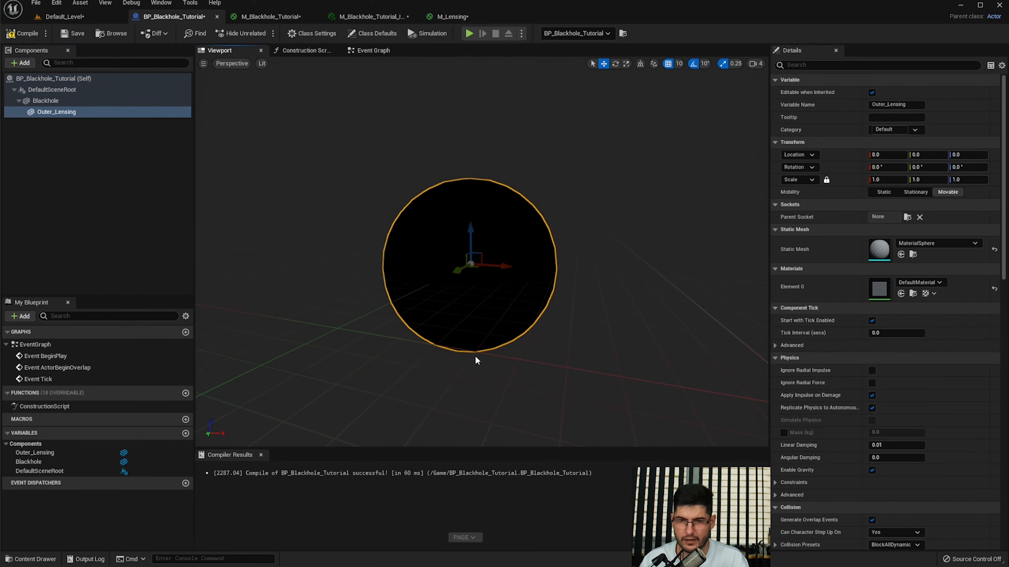
drag(565, 421, 883, 293)
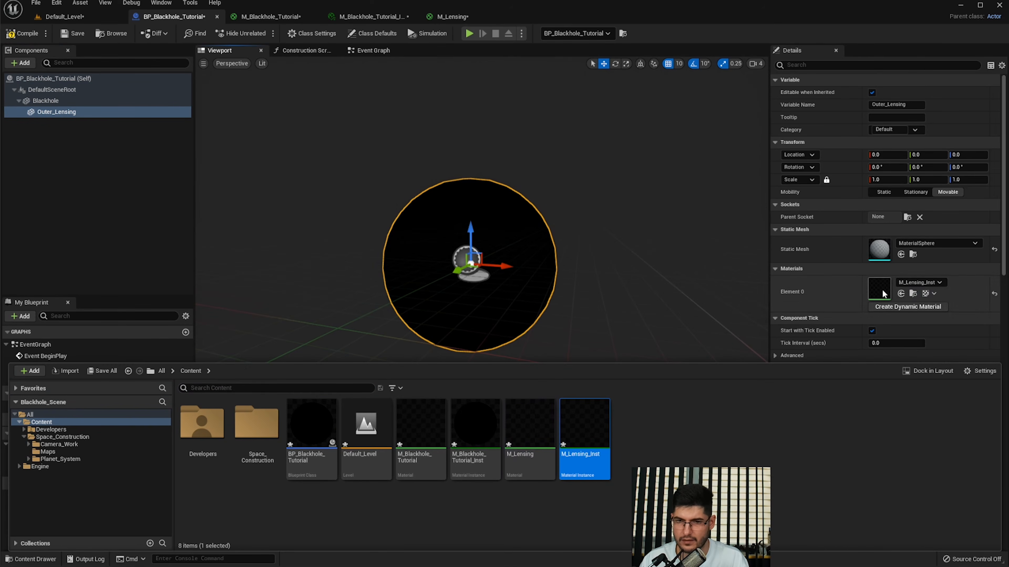
- Compile BP_Blackhole_Tutorial and show the black hole in Default_Level in unlit view with nothing selected
key(F7)
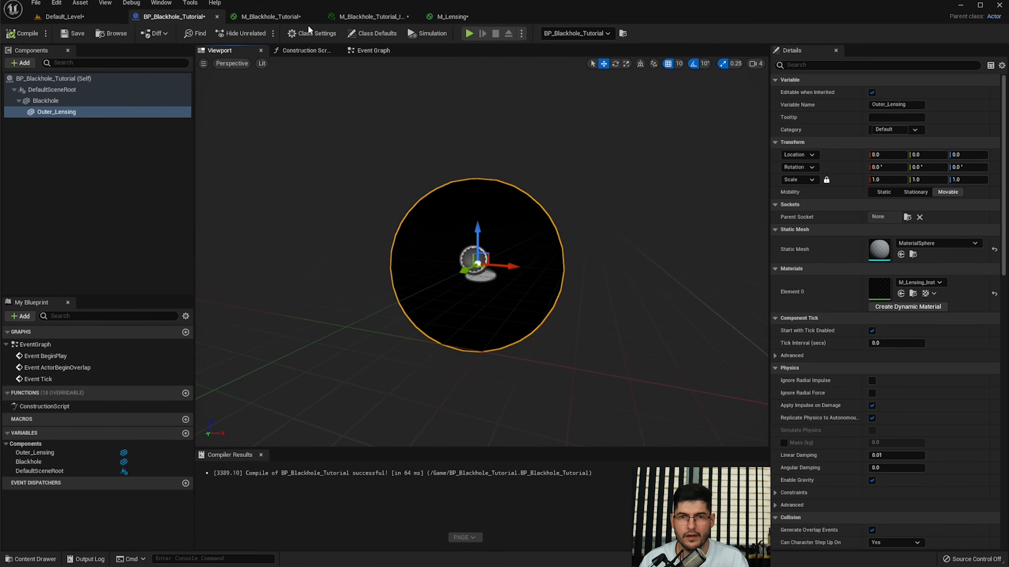
click(88, 20)
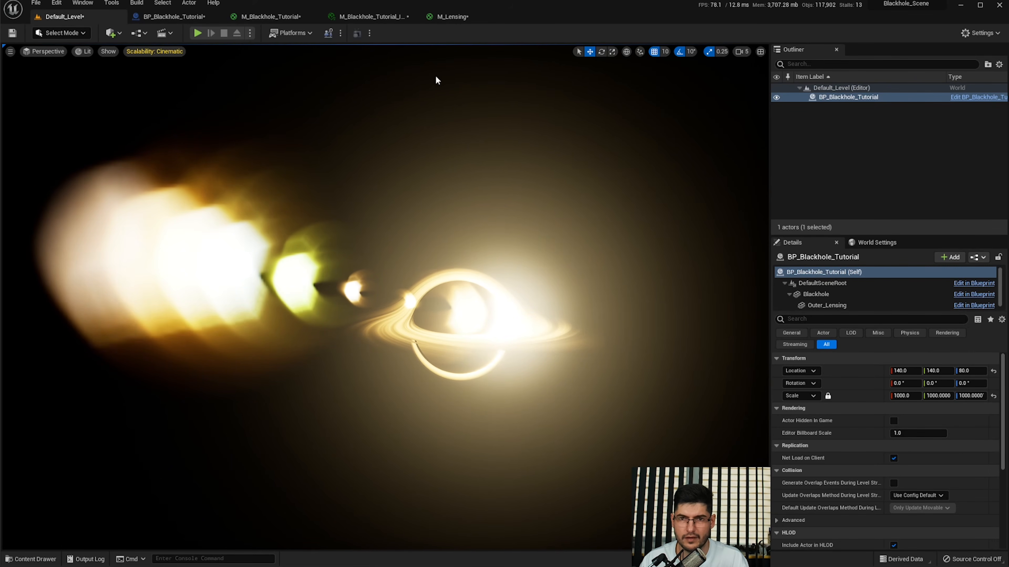
right_click(419, 179)
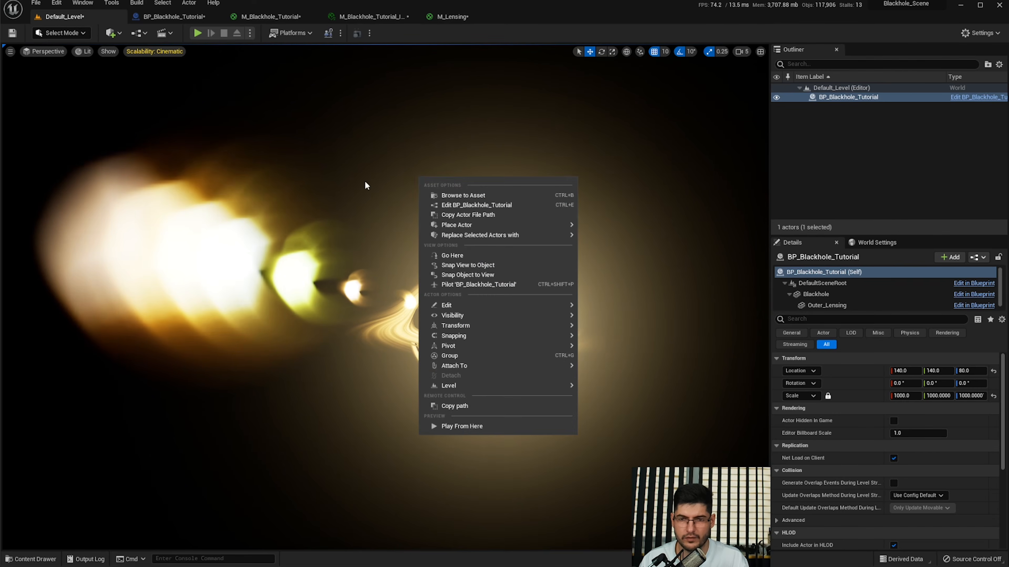
click(367, 185)
key(alt+3)
- Open M_Lensing_Inst through M_Lensing's hierarchy and place it as a resized floating window beside the black hole in Default_Level
click(452, 16)
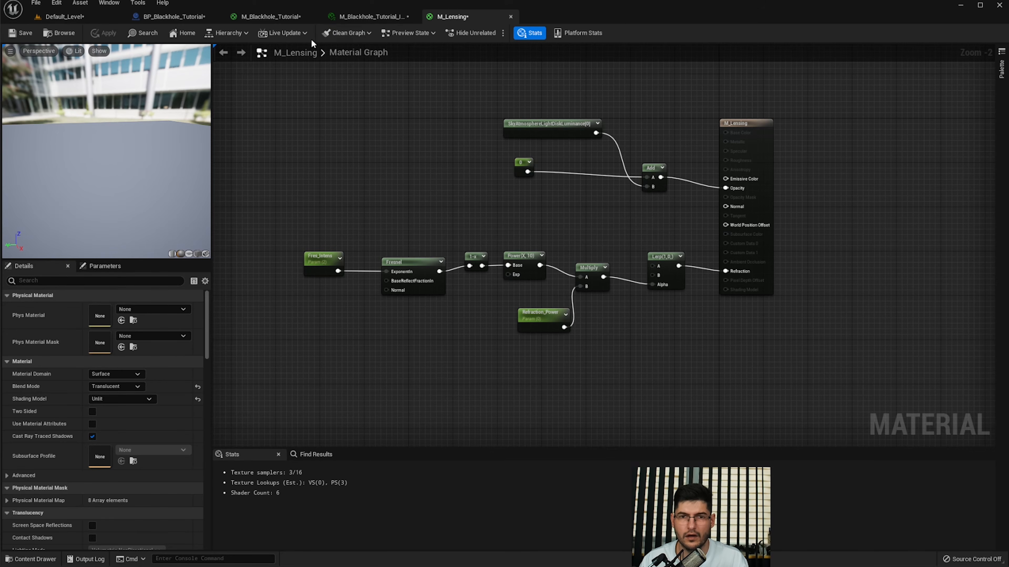
click(230, 33)
click(233, 58)
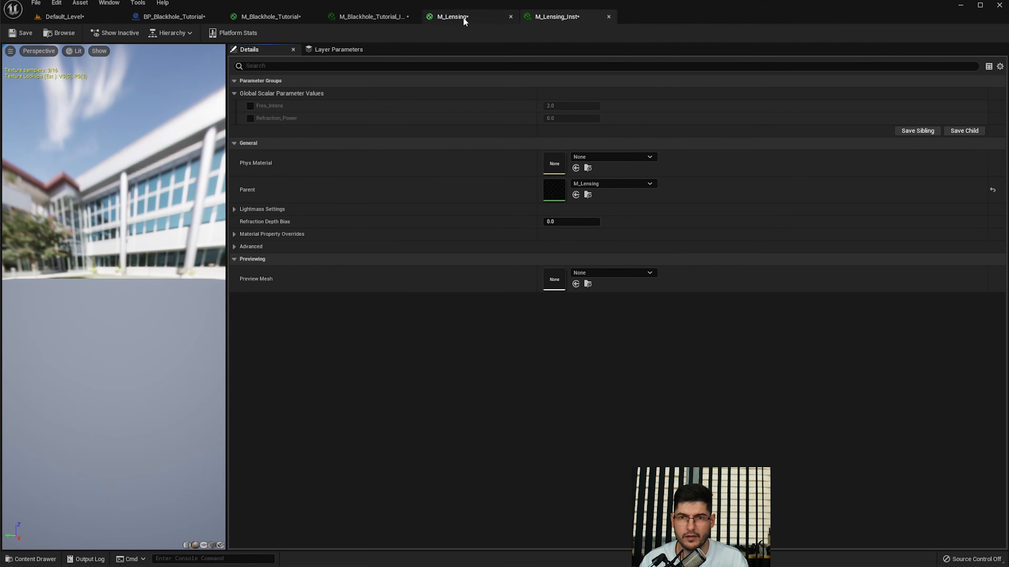
drag(530, 18, 288, 121)
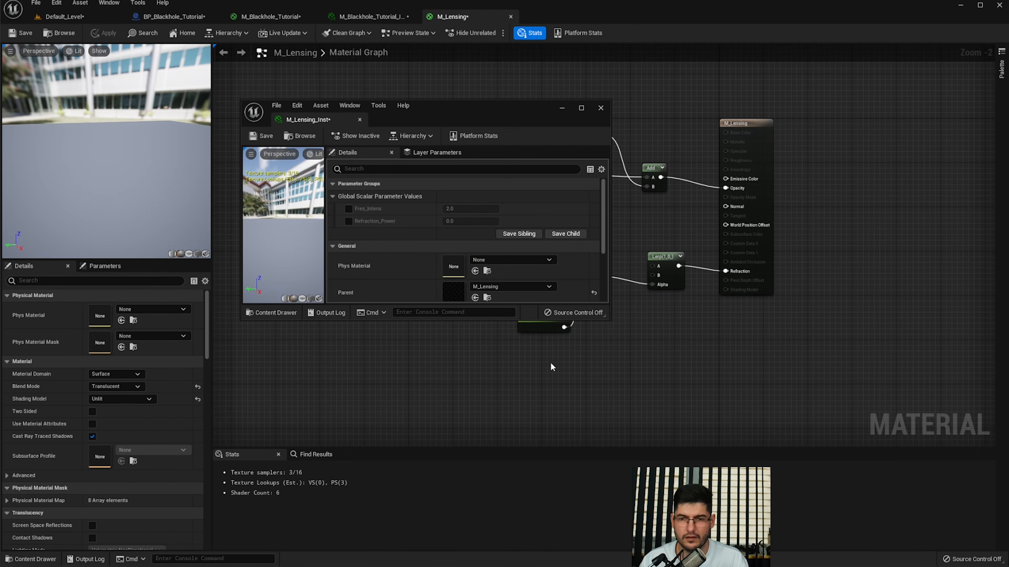
drag(615, 323, 538, 449)
click(58, 19)
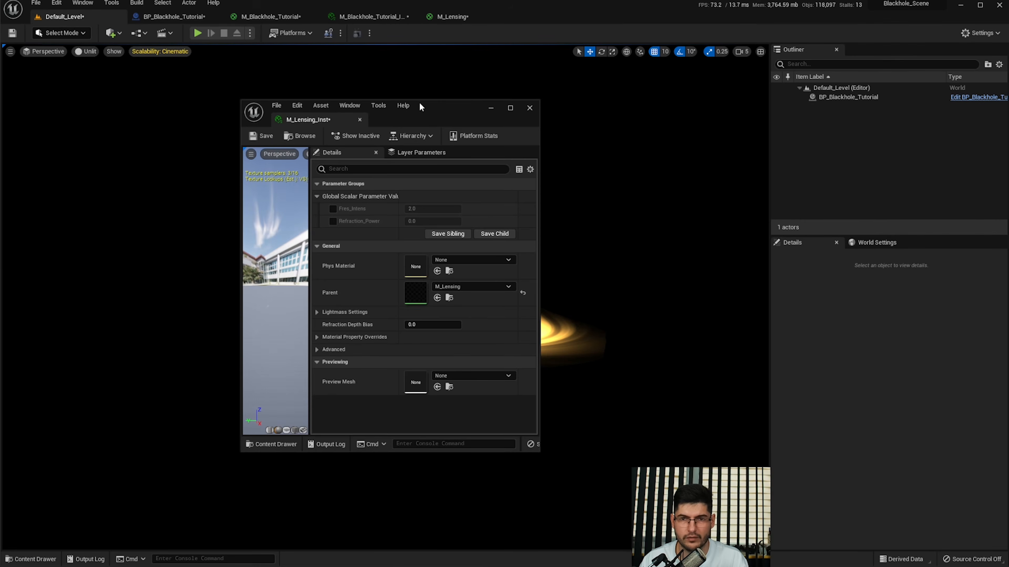
drag(418, 103, 194, 89)
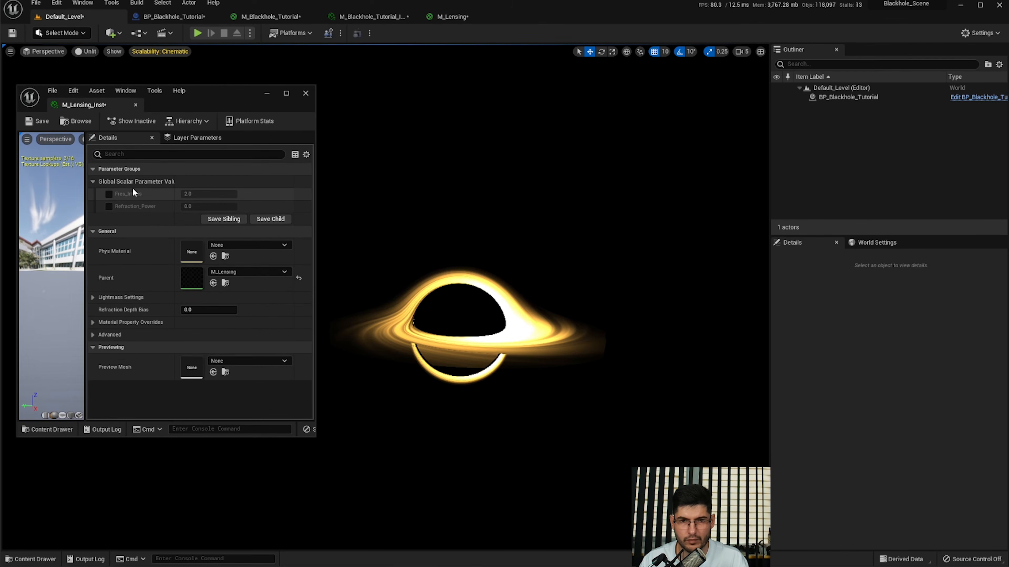
- Enable Fres_Intens and Refraction_Power in M_Lensing_Inst, set them to about 1.53 and 0.648, and inspect the black hole in lit view
click(109, 194)
click(109, 206)
drag(190, 206, 240, 211)
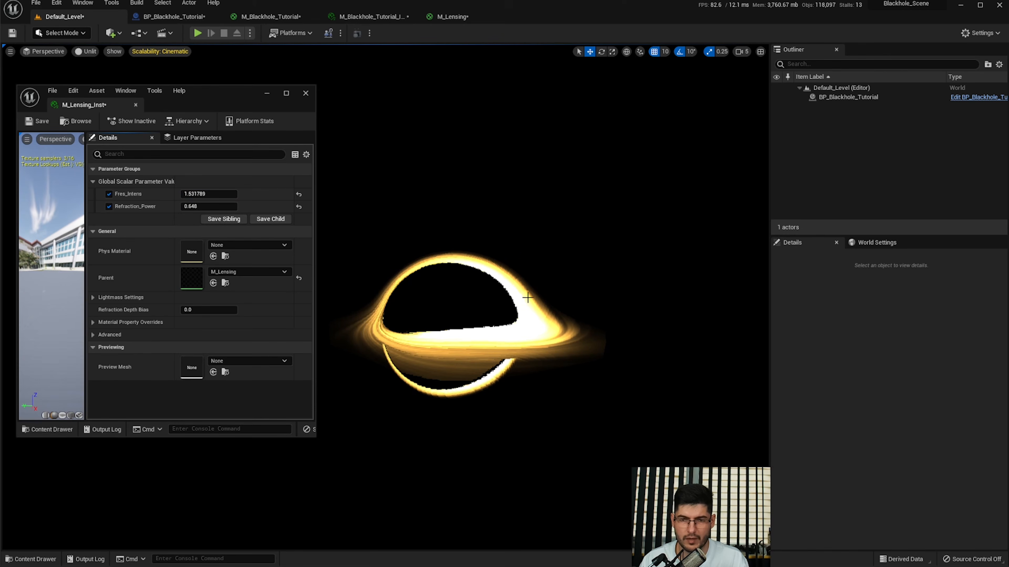
key(alt+4)
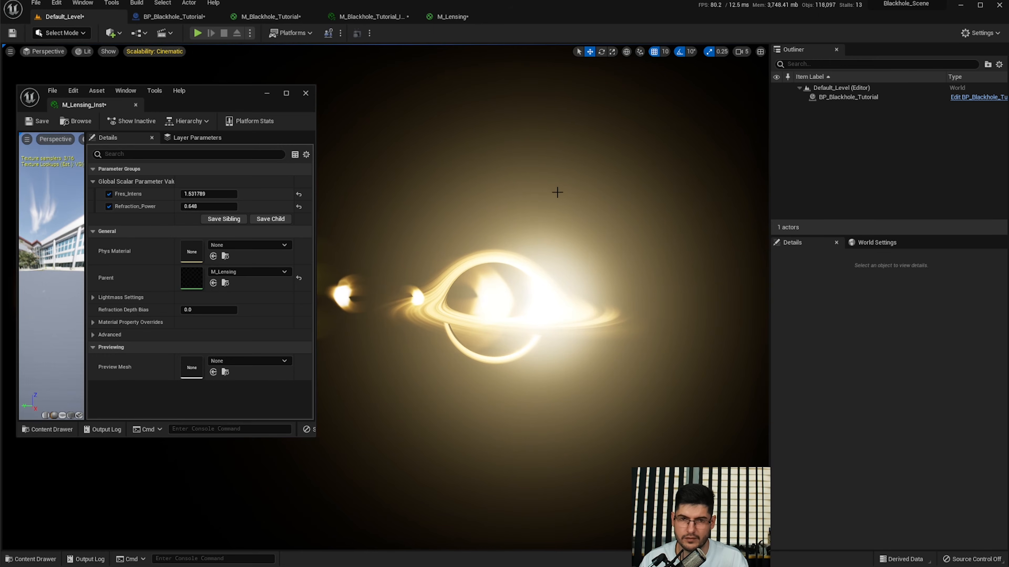
right_drag(536, 348, 508, 322)
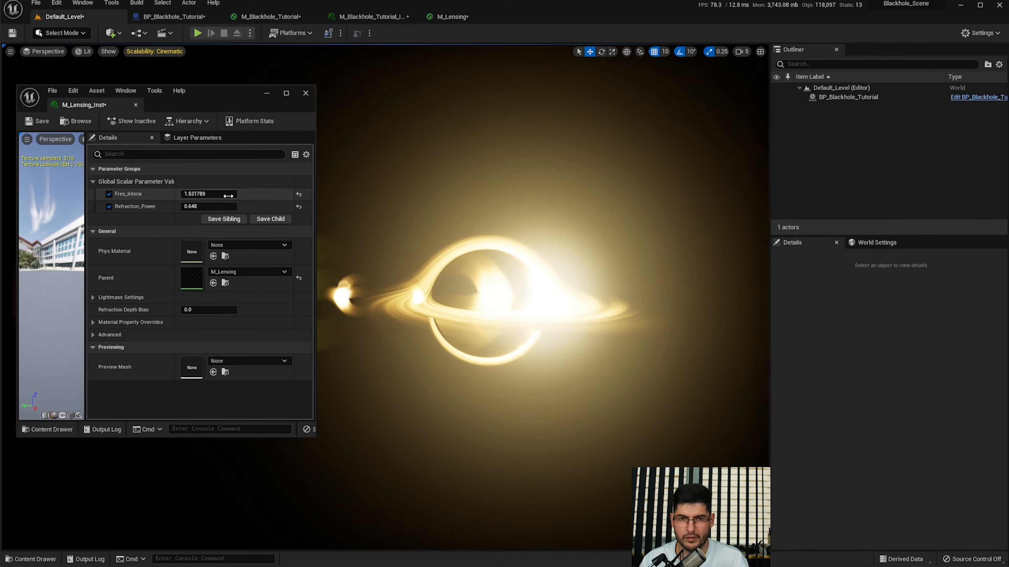
- In unlit view, set Fres_Intens to about 1.10 and Refraction_Power to about 1.14, and close the M_Lensing_Inst window
key(alt+3)
drag(201, 205, 210, 198)
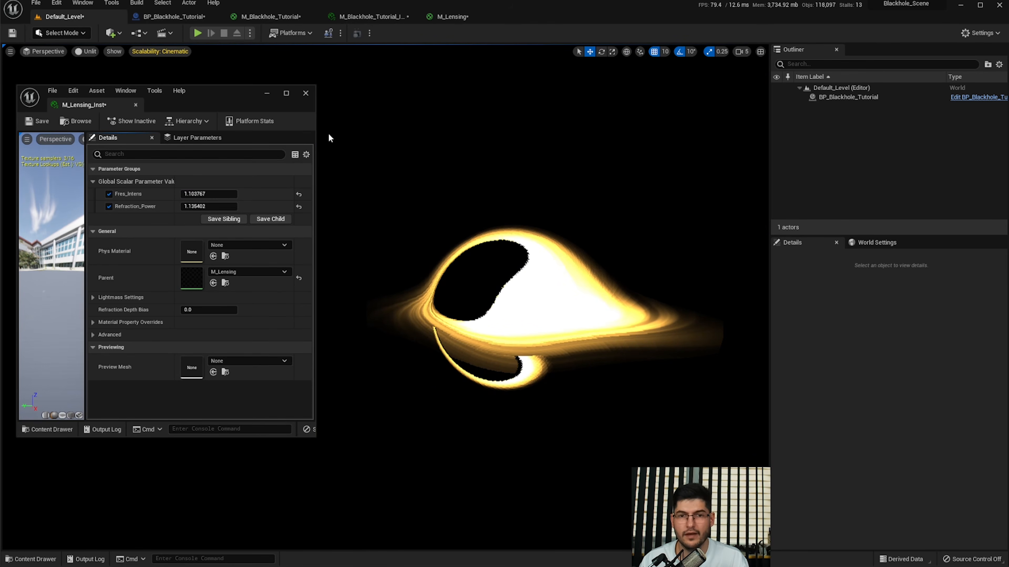
click(305, 93)
- Return the Default_Level view to lit and examine the lensing around the black hole from another angle
click(174, 16)
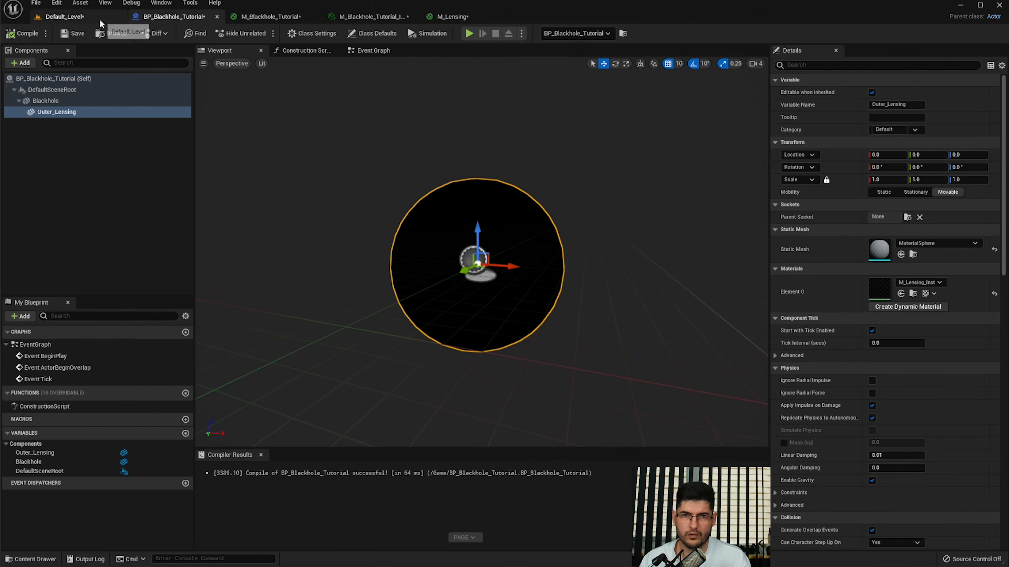
click(64, 16)
right_drag(552, 268, 577, 264)
key(alt+4)
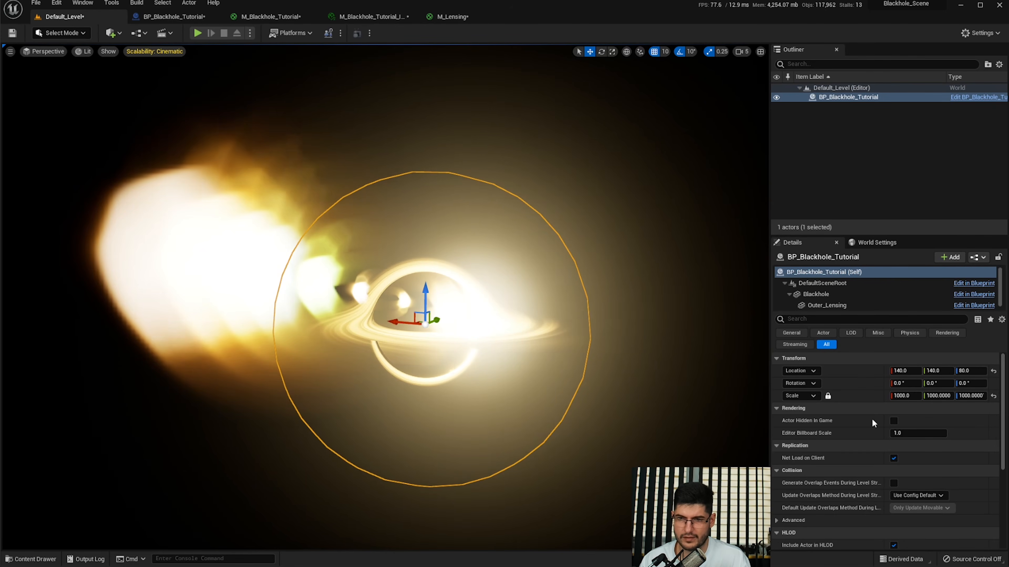
right_drag(509, 347, 490, 362)
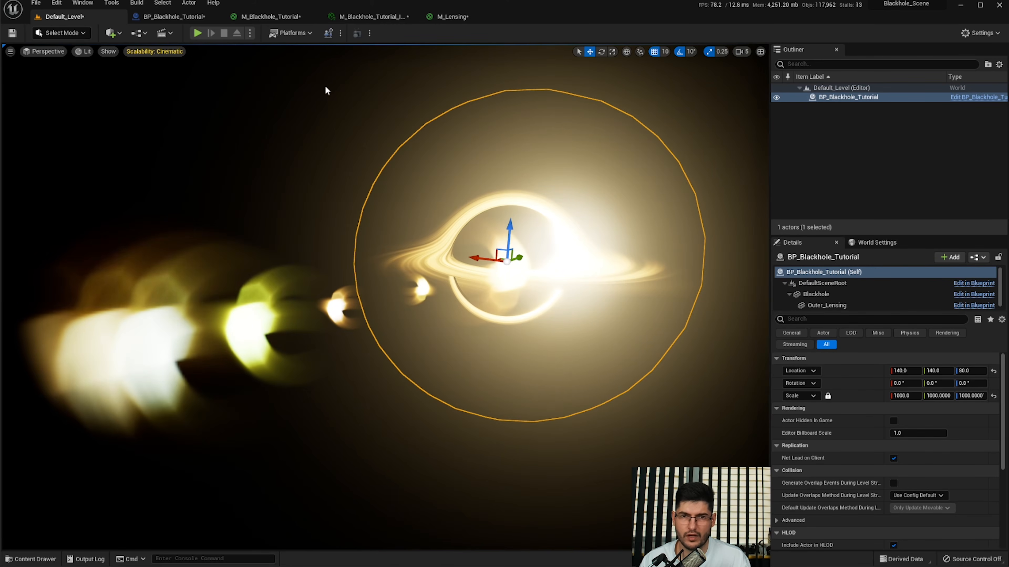
- Open the Construction Script graph of BP_Blackhole_Tutorial and bring up the list of available nodes beside the entry node
click(344, 20)
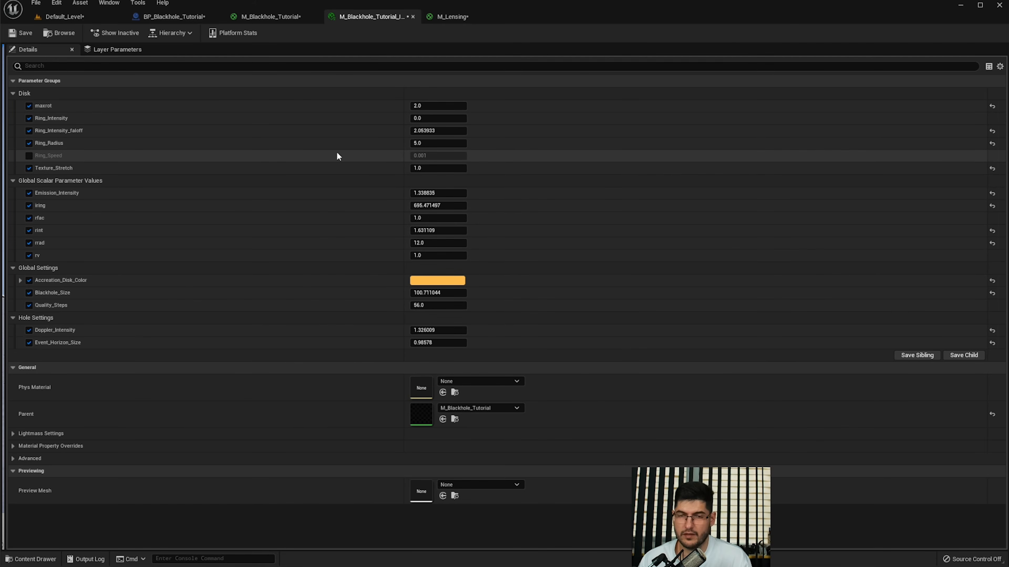
click(173, 17)
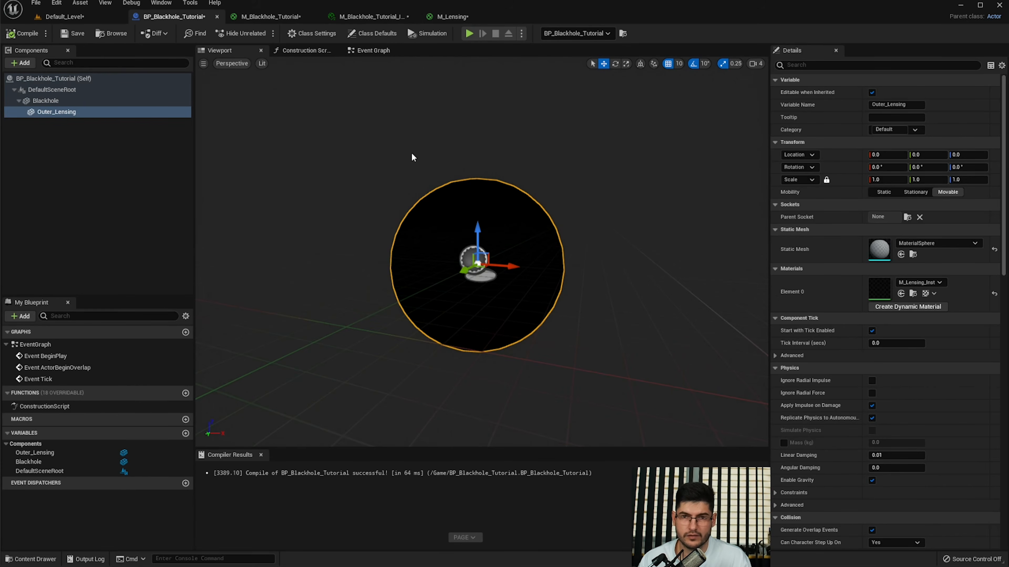
right_drag(411, 153, 418, 160)
click(306, 50)
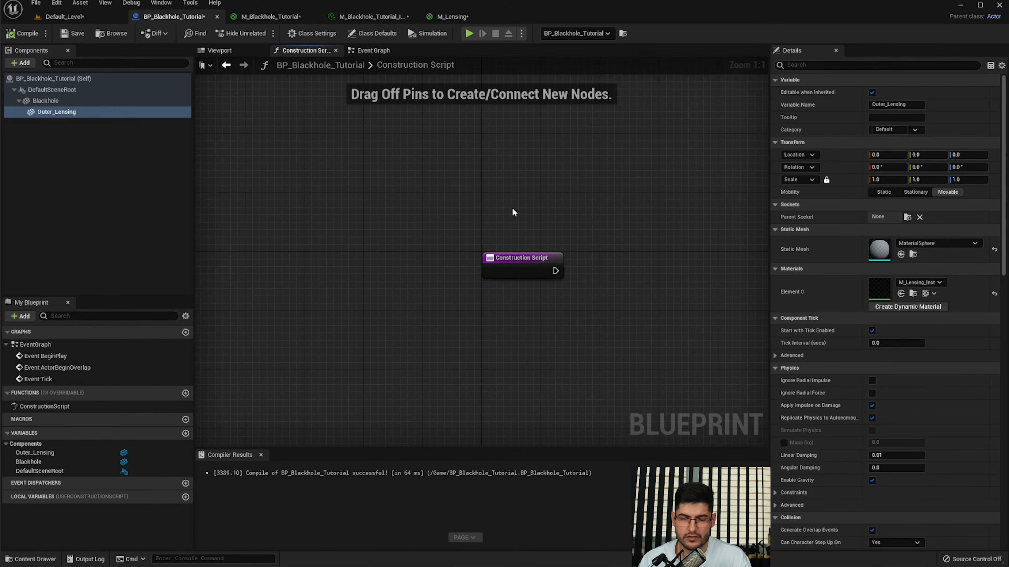
click(434, 214)
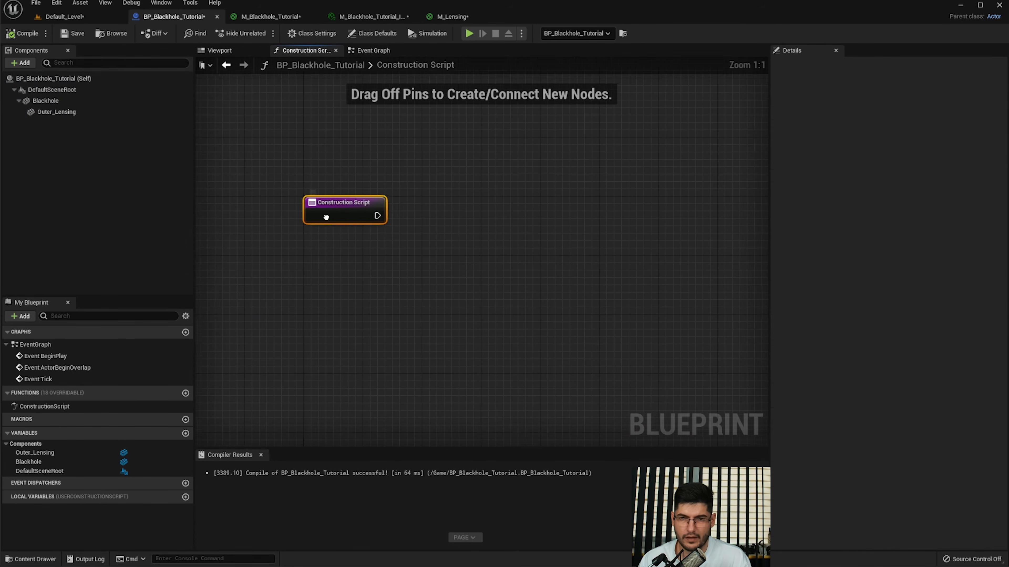
right_click(468, 214)
text(set)
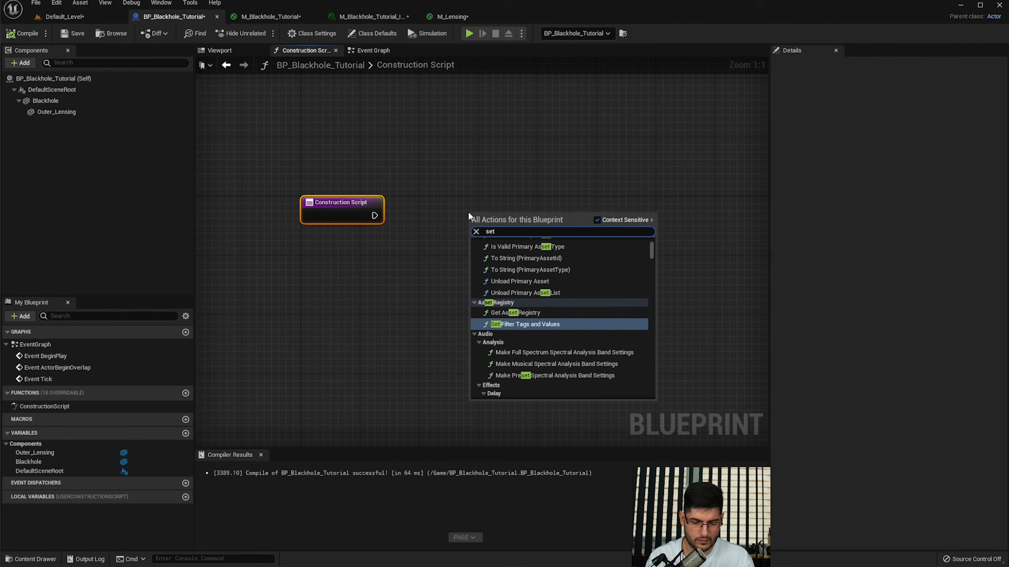
text( ma)
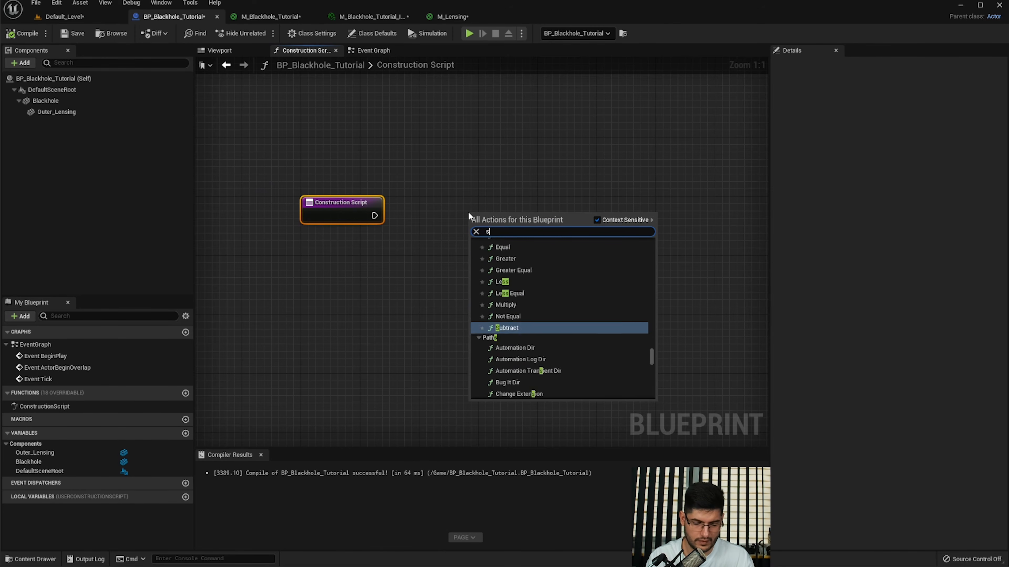
text(terial)
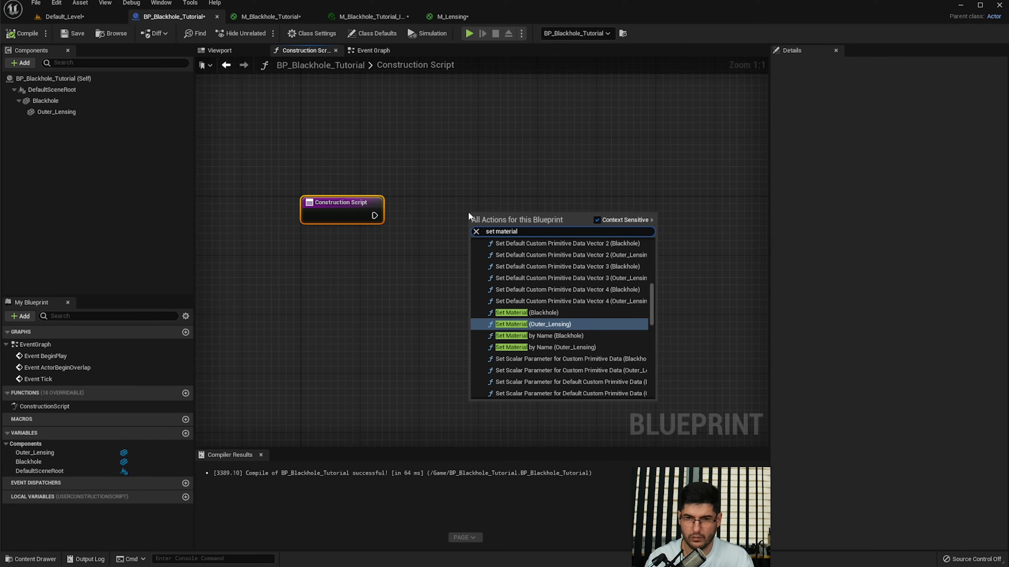
key(Down)
key(Down)
key(Down)
key(Down)
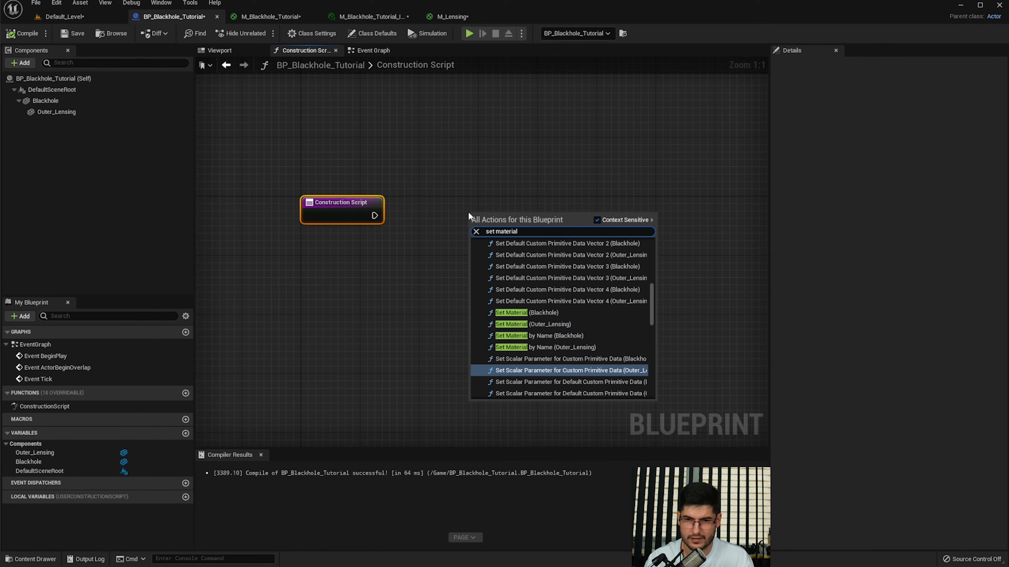
scroll(514, 336, down, 2)
- Add a Set Scalar Parameter Value on Materials node for Blackhole and connect the Construction Script's execution output to it
key(ctrl+a)
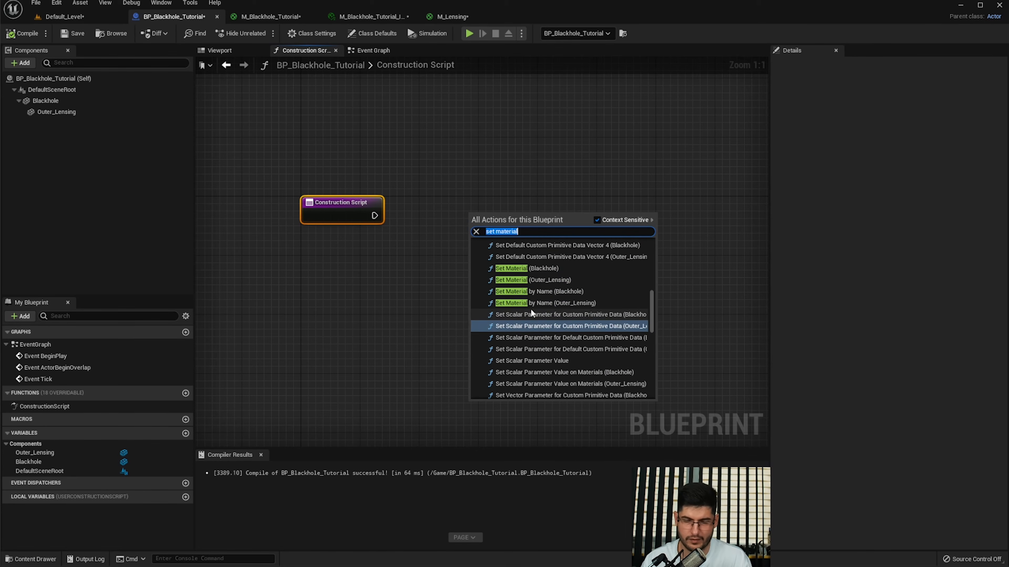
text(set scalar)
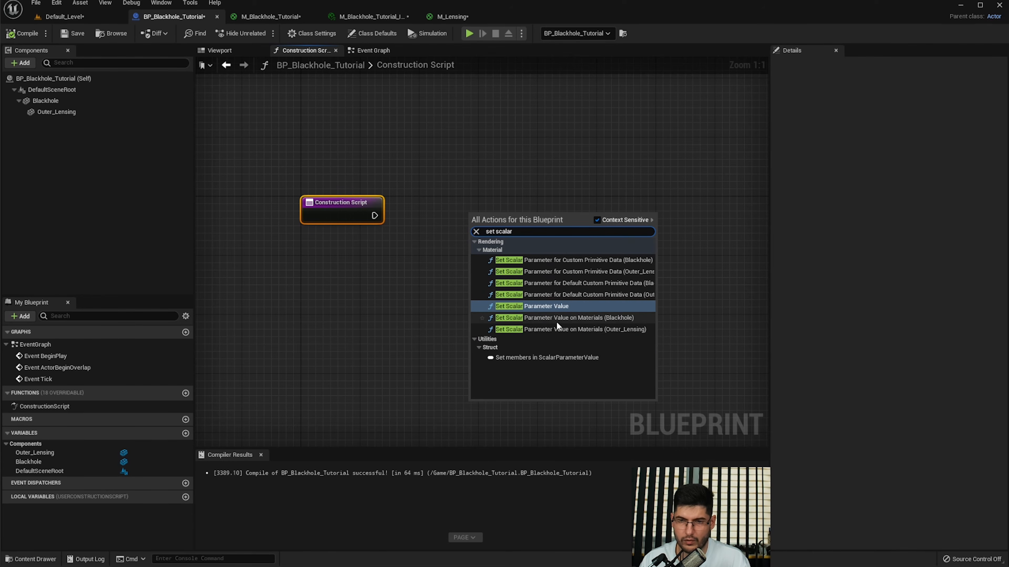
click(595, 317)
drag(496, 220, 476, 186)
right_drag(393, 257, 400, 270)
drag(381, 228, 457, 213)
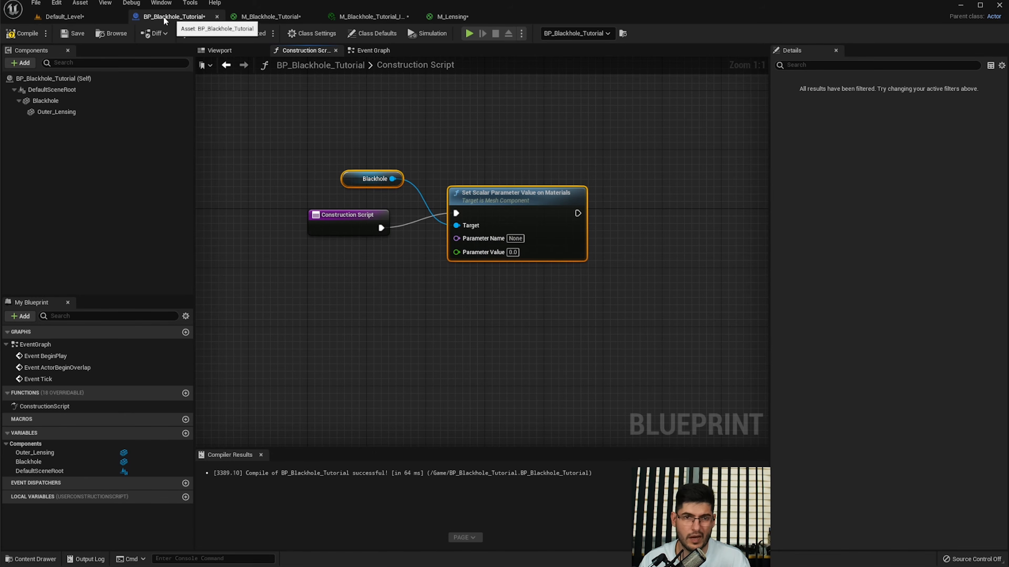
- Find the Blackhole_Size parameter in the M_Blackhole_Tutorial material graph and copy it
click(364, 17)
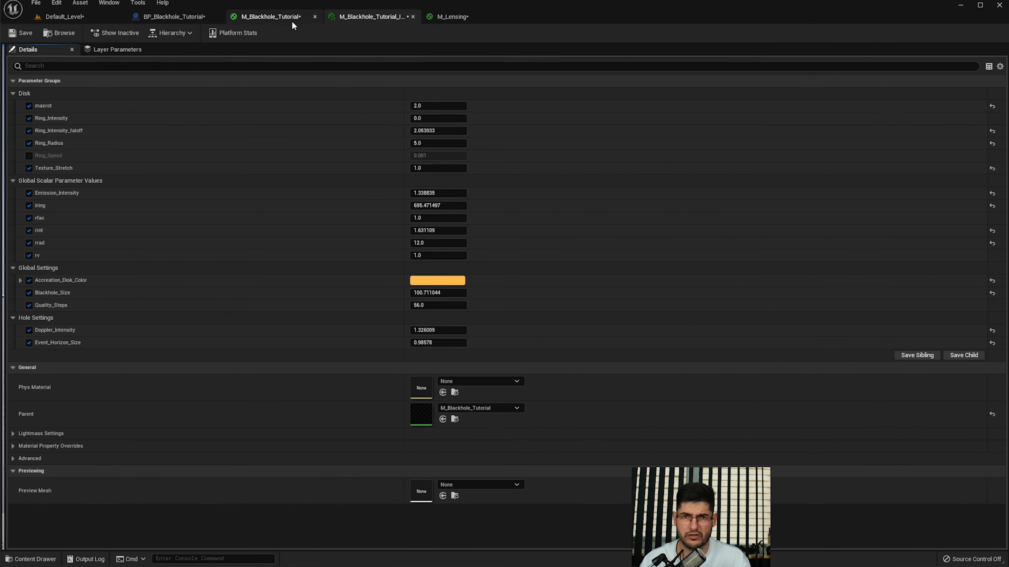
click(280, 21)
right_drag(336, 192, 329, 280)
right_drag(361, 339, 401, 139)
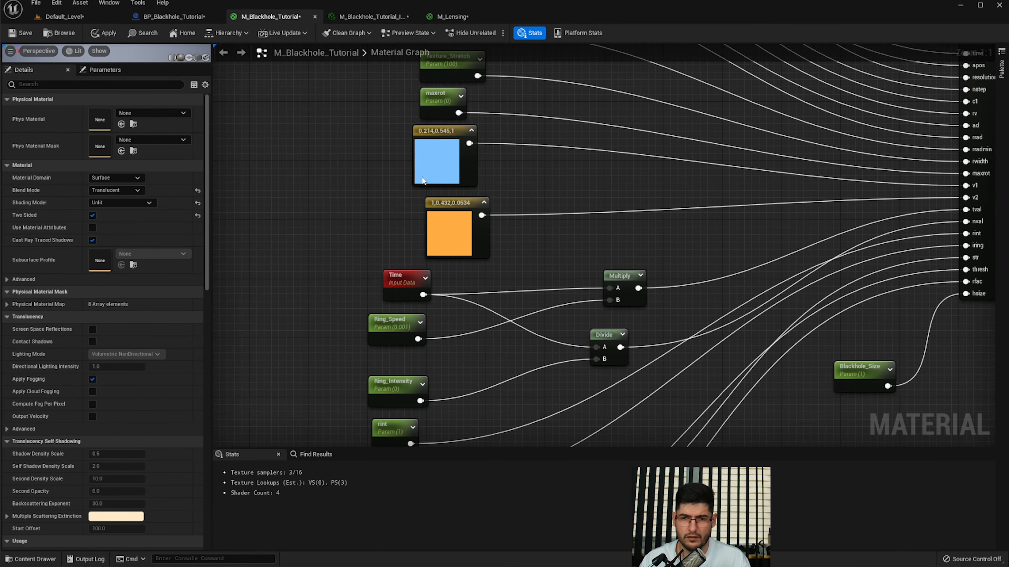
right_drag(533, 434, 516, 82)
scroll(581, 263, down, 1)
scroll(529, 269, up, 1)
scroll(635, 206, down, 2)
right_drag(647, 198, 614, 358)
scroll(753, 227, up, 2)
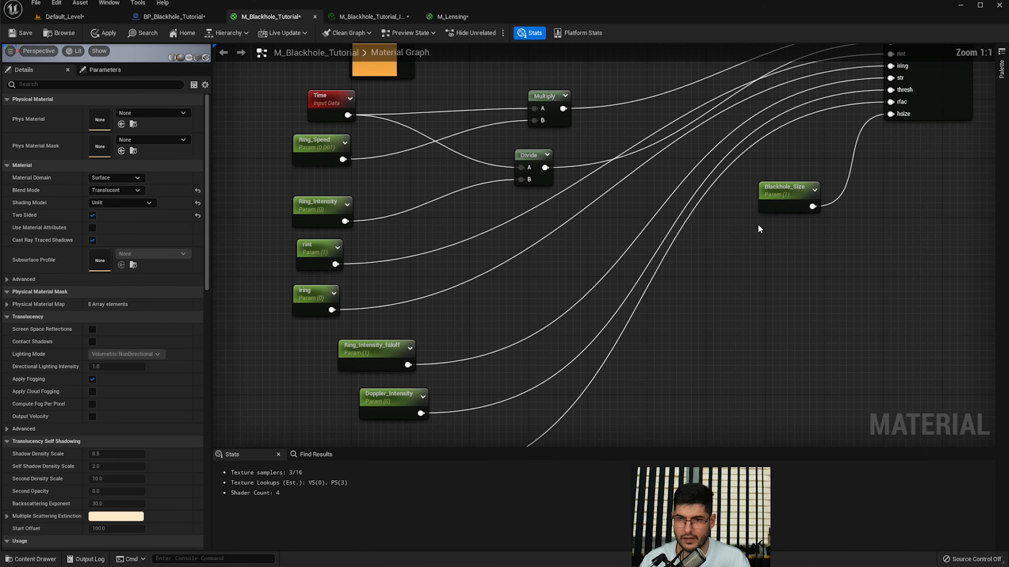
click(775, 188)
key(ctrl+c)
click(765, 258)
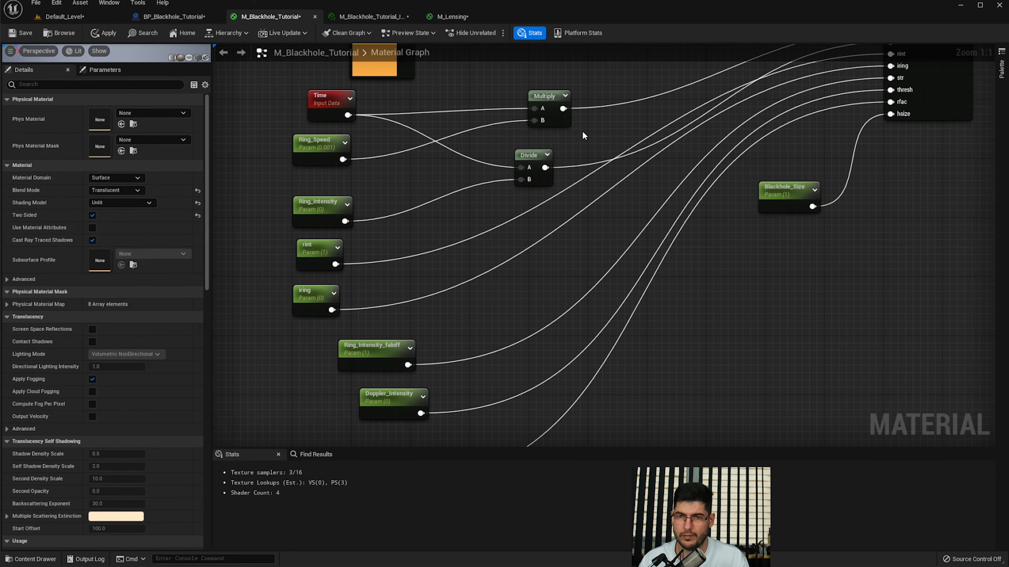
- Set the Parameter Name of BP_Blackhole_Tutorial's Set Scalar Parameter Value on Materials node to Blackhole_Size
click(173, 16)
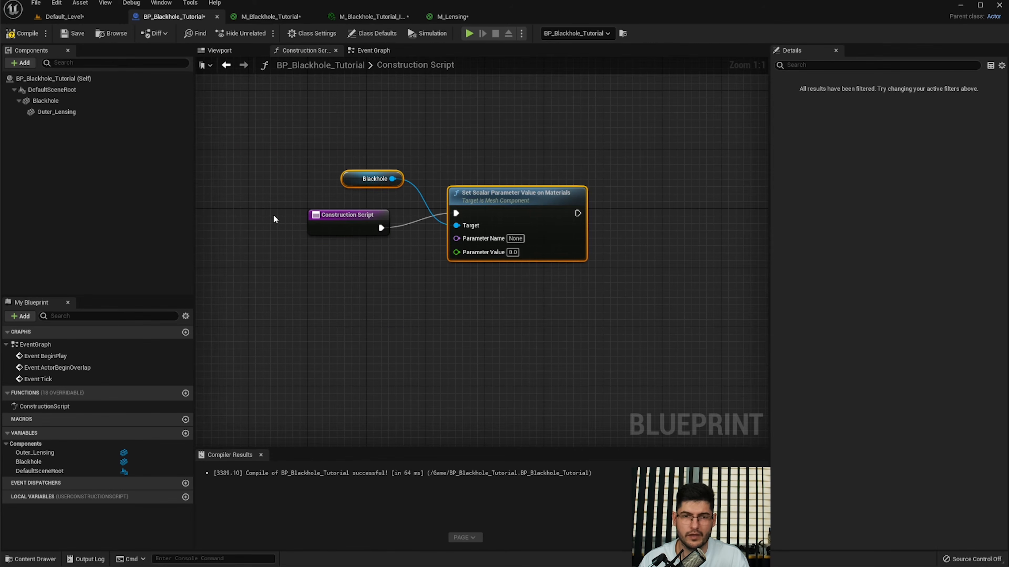
click(515, 239)
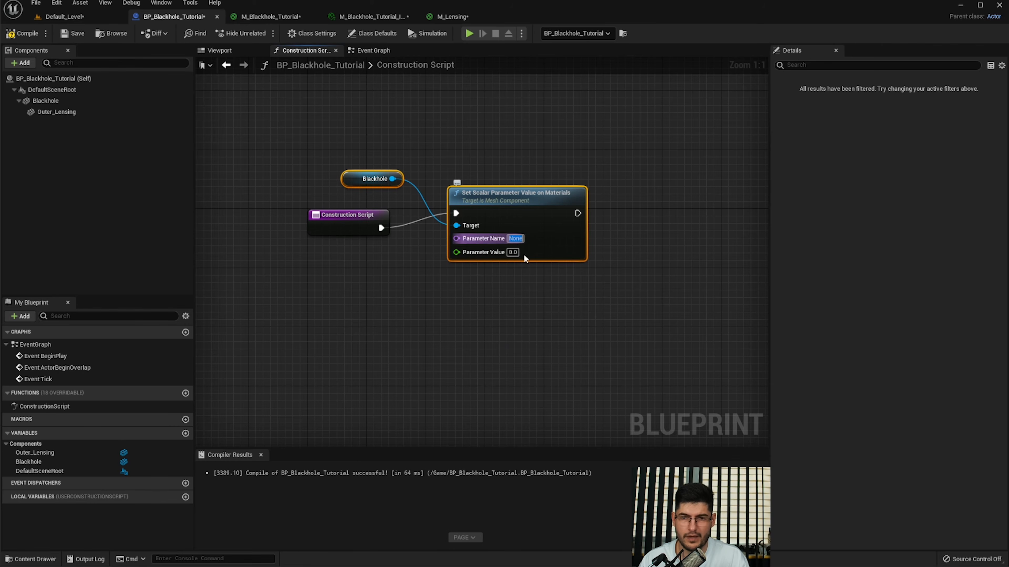
key(ctrl+v)
click(518, 317)
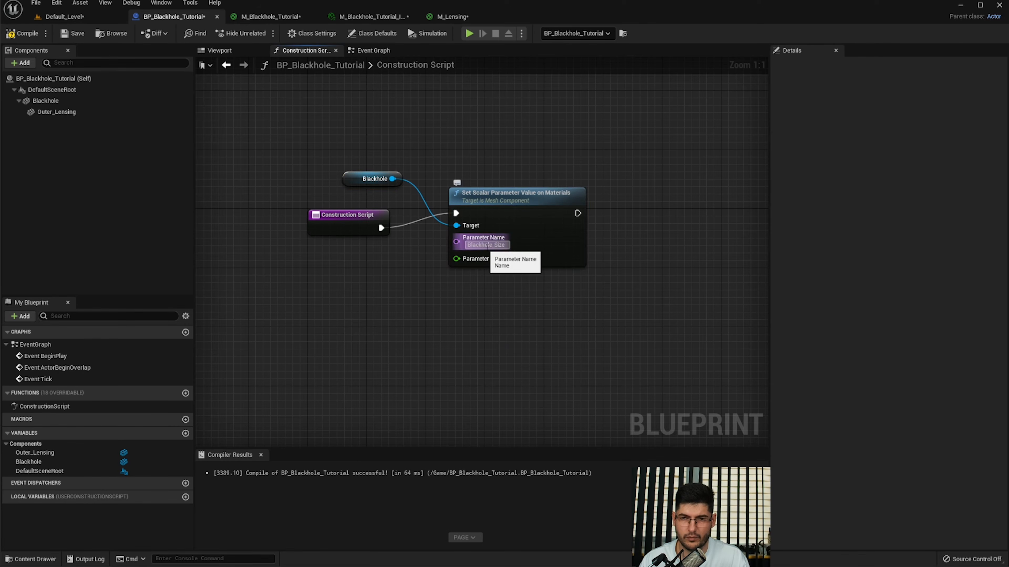
- Promote the node's Parameter Value input to a variable named Blackhole Size
right_click(463, 260)
click(476, 274)
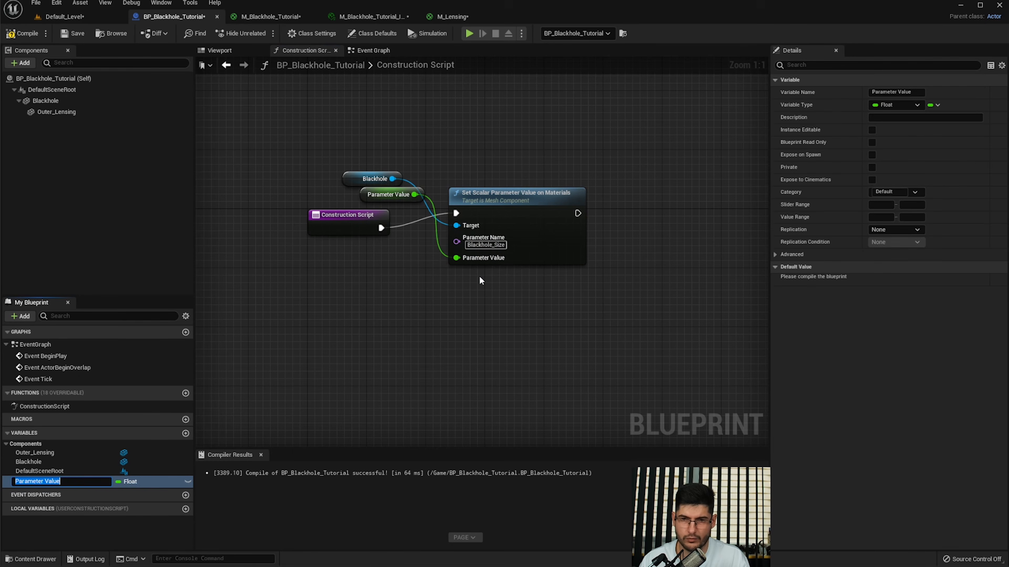
text(Blackhole Size)
key(Return)
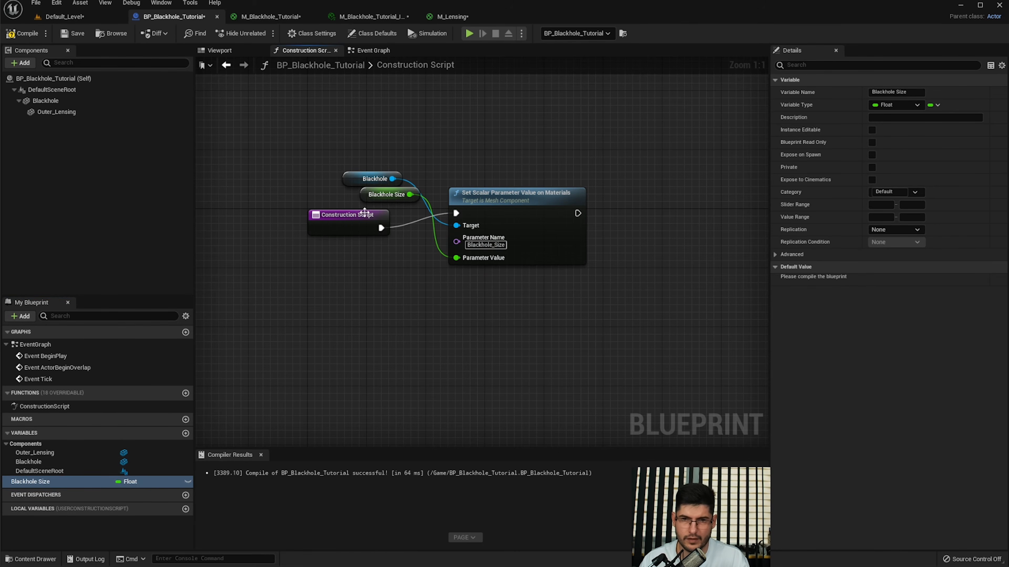
- Make the Blackhole Size variable instance editable, with its node placed below the Construction Script node, and compile the blueprint
drag(369, 195, 335, 299)
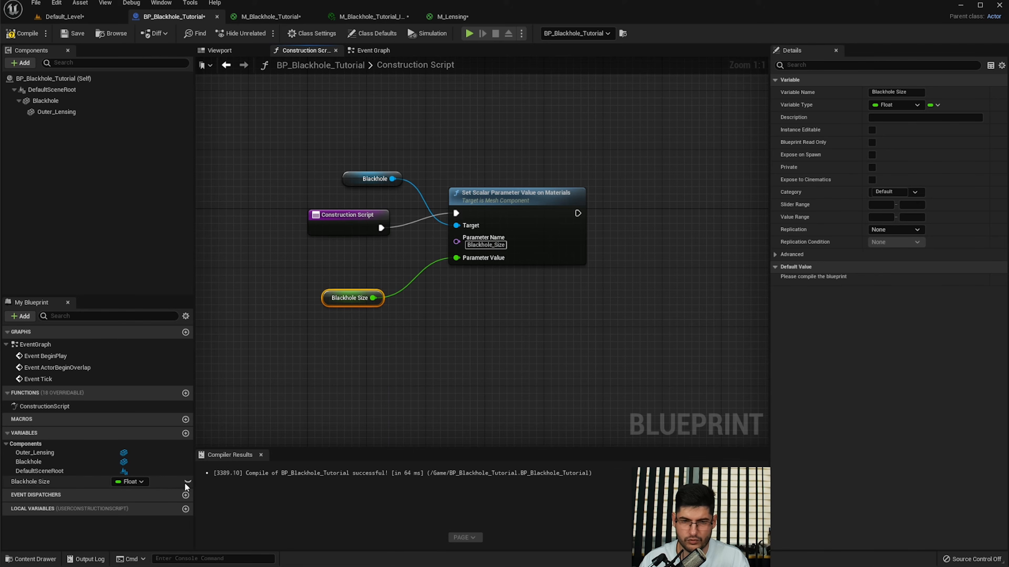
click(187, 482)
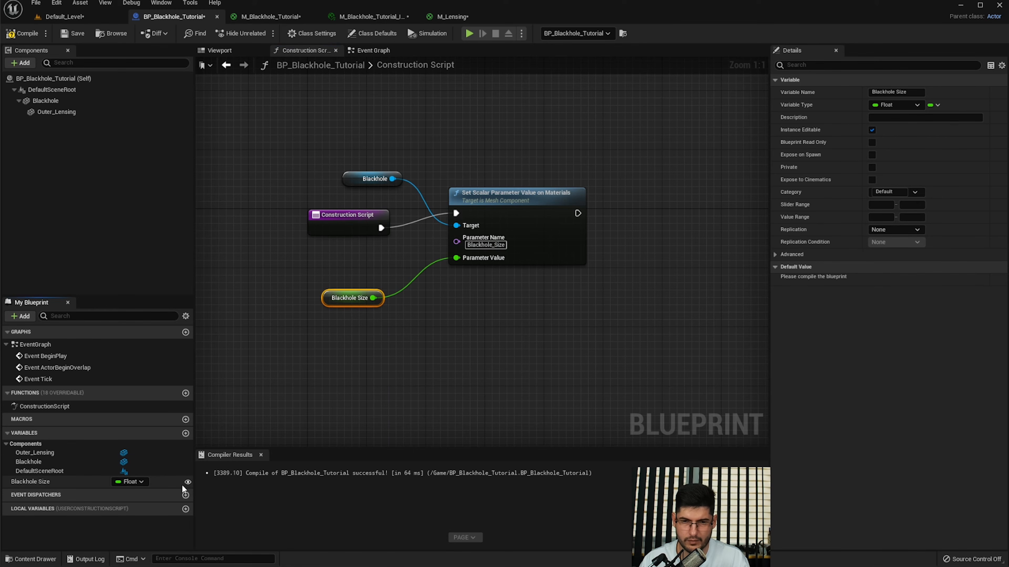
drag(347, 302, 348, 294)
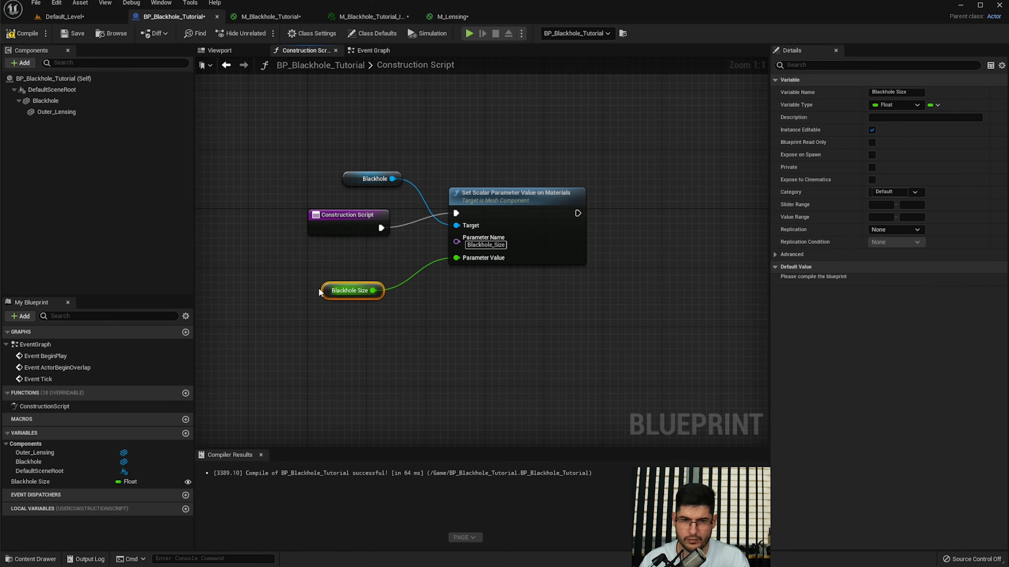
right_drag(541, 282, 515, 285)
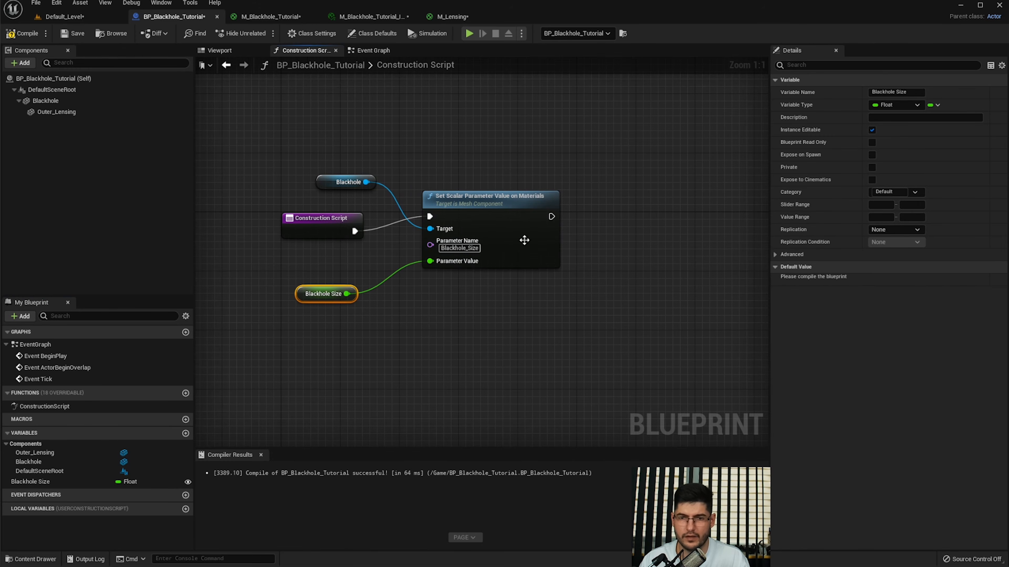
click(22, 33)
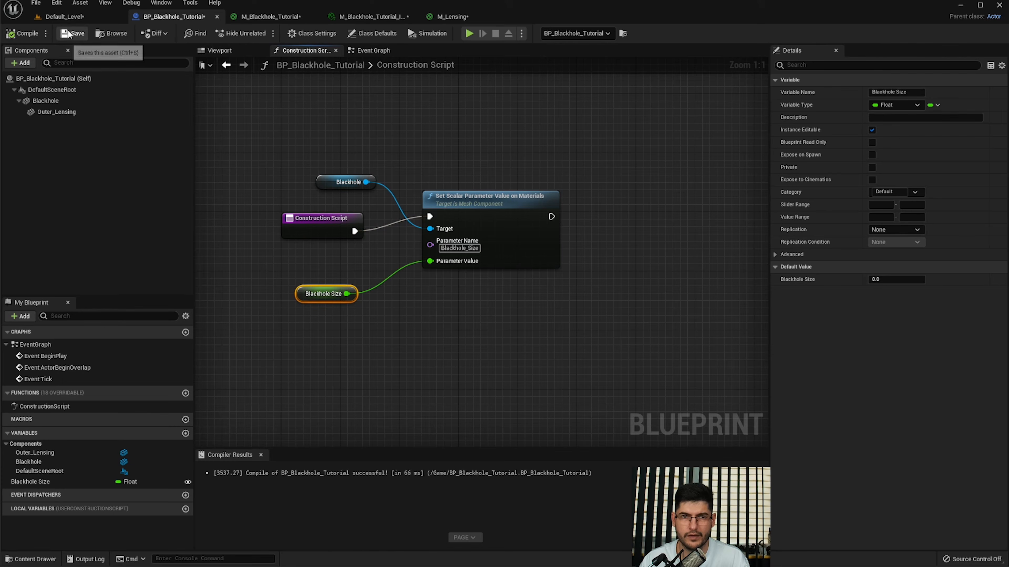
- Set Blackhole Size to 75 on the BP_Blackhole_Tutorial actor in Default_Level and inspect the black hole
click(92, 16)
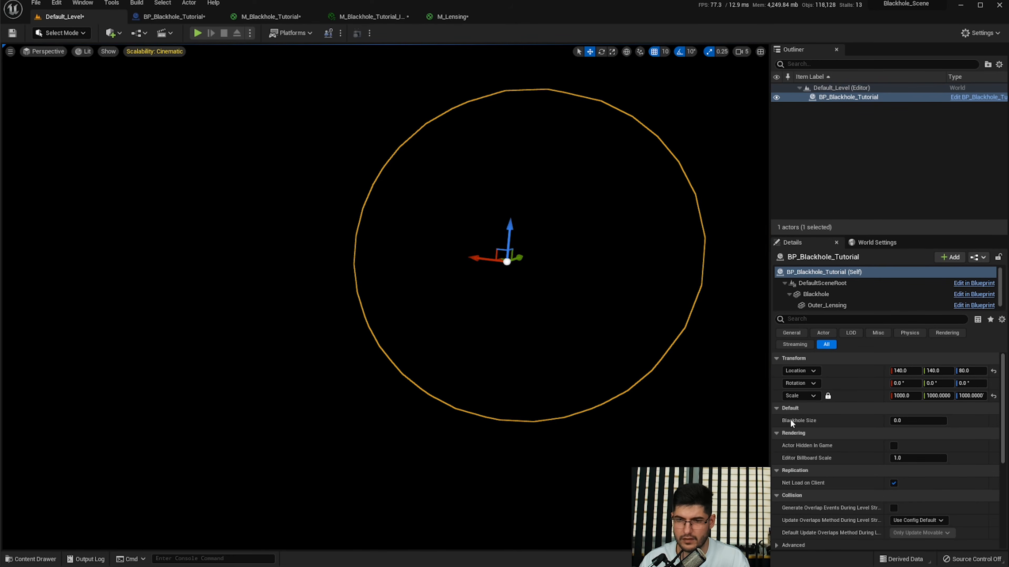
right_drag(516, 278, 527, 278)
drag(918, 421, 976, 421)
click(921, 421)
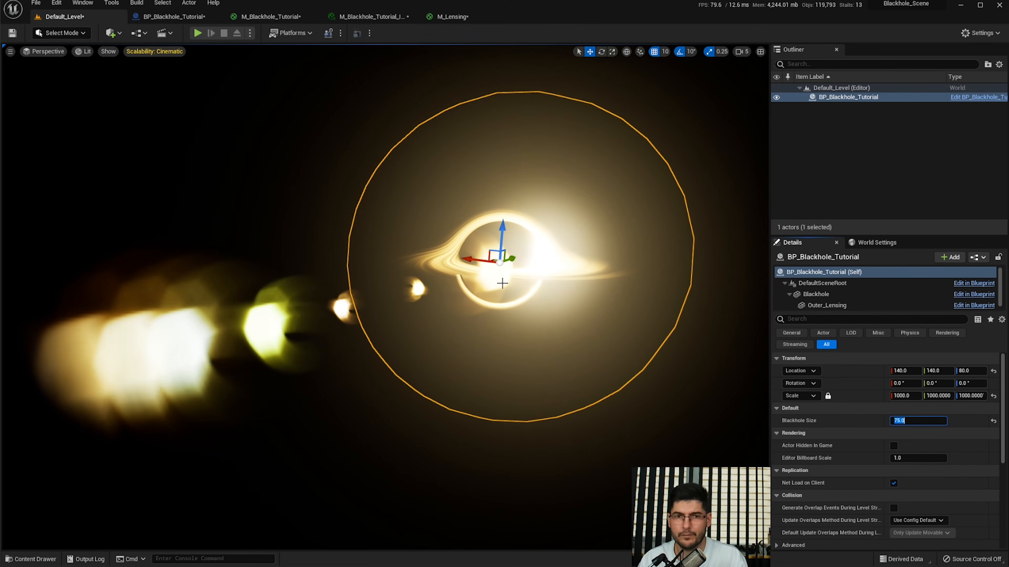
right_drag(526, 178, 572, 180)
right_drag(390, 223, 402, 228)
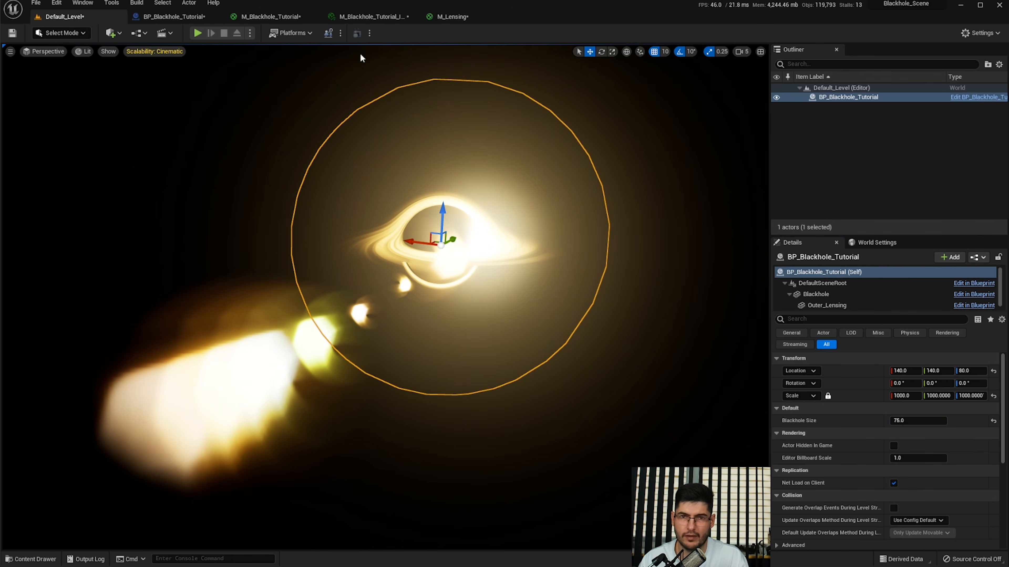
- Duplicate the Set Scalar Parameter Value on Materials node with its Blackhole reference in the Construction Script and chain the copy after the original
click(168, 17)
right_drag(548, 289, 463, 280)
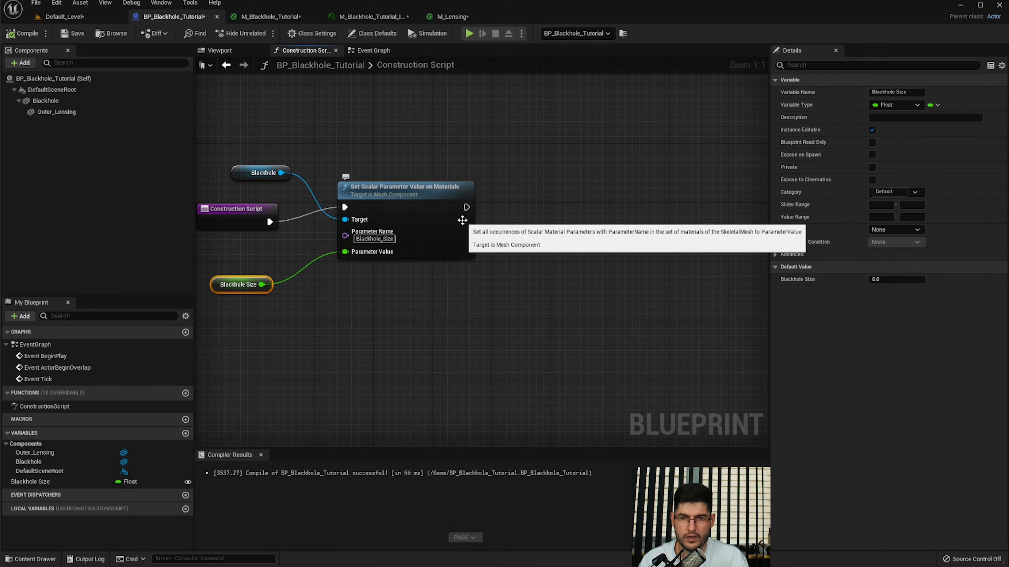
drag(461, 123, 280, 221)
key(ctrl+c)
key(ctrl+v)
drag(619, 274, 597, 179)
click(480, 217)
drag(467, 208, 560, 185)
click(550, 170)
drag(466, 207, 551, 185)
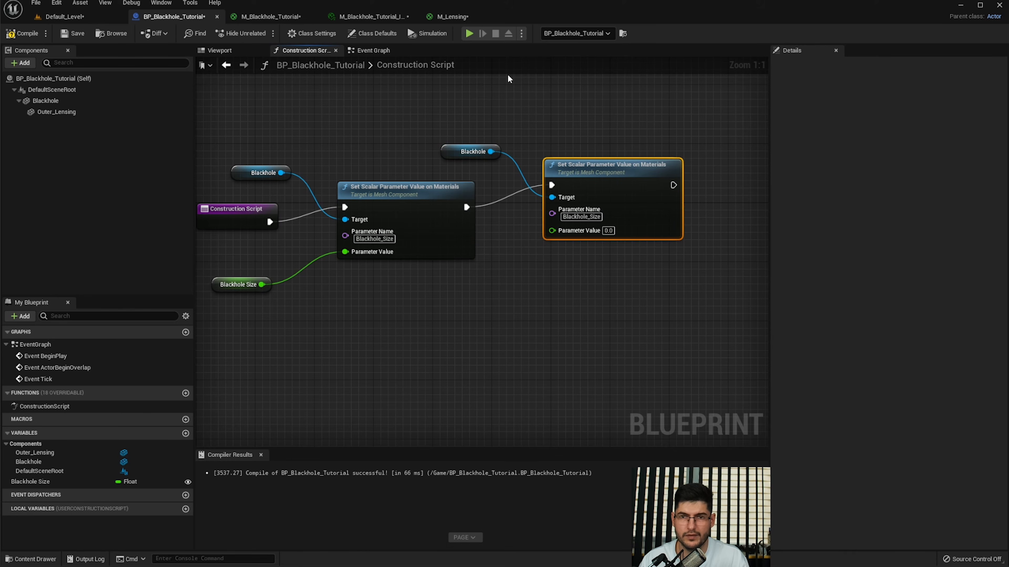
- Find the Accreation_Disk_Color parameter in the M_Blackhole_Tutorial material graph and copy its name
click(388, 19)
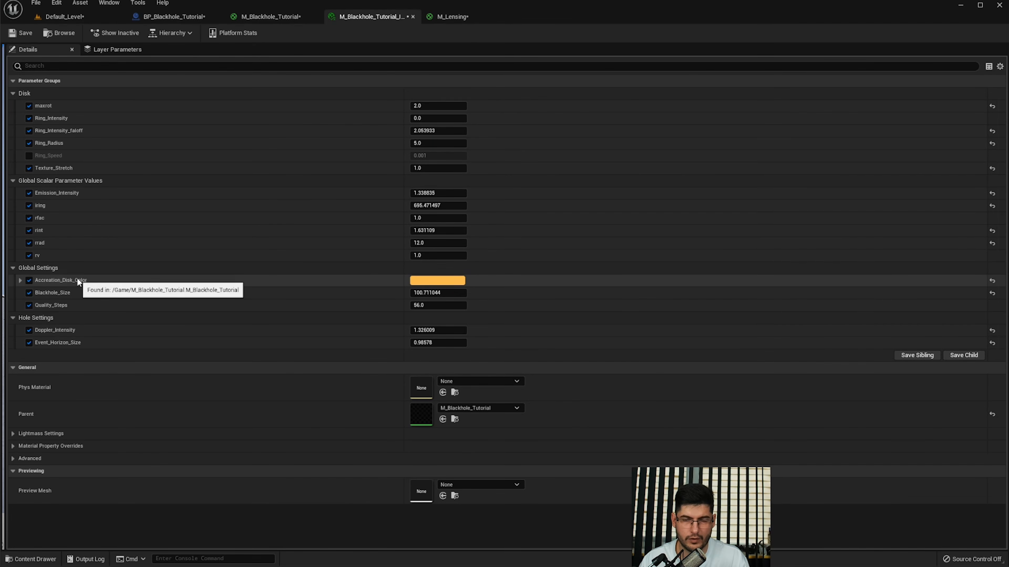
click(285, 17)
right_drag(516, 367, 530, 124)
right_drag(555, 195, 599, 384)
right_drag(557, 201, 223, 324)
right_drag(953, 149, 578, 304)
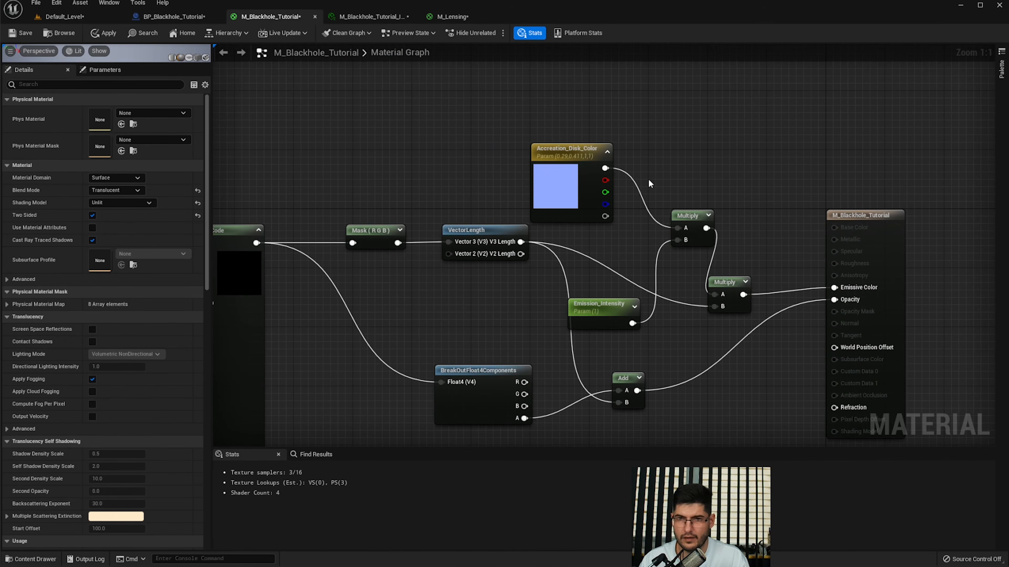
click(581, 187)
key(F2)
click(467, 141)
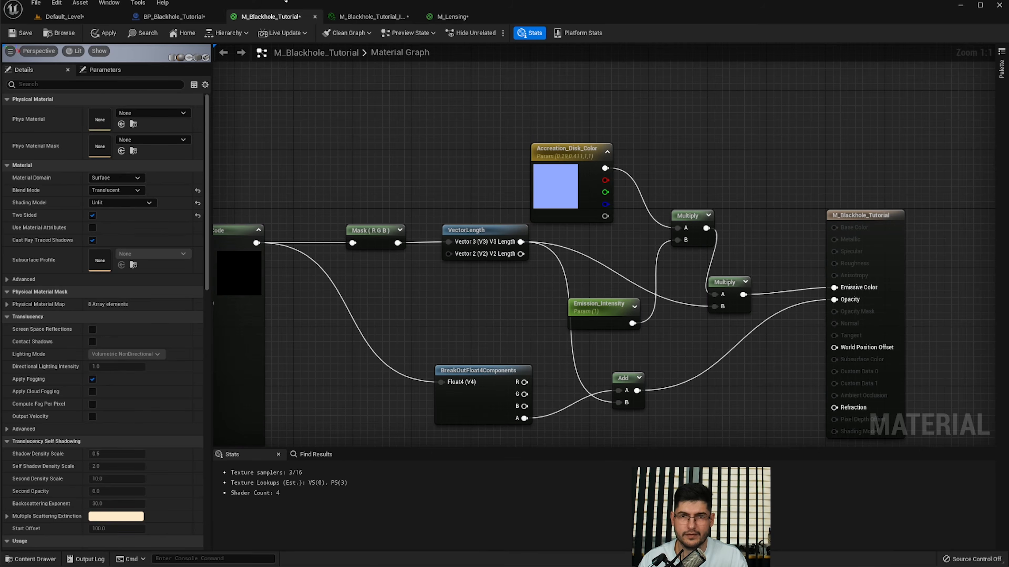
- Set the Parameter Name of the duplicated Set Scalar Parameter Value on Materials node to Accreation_Disk_Color
click(452, 16)
click(174, 17)
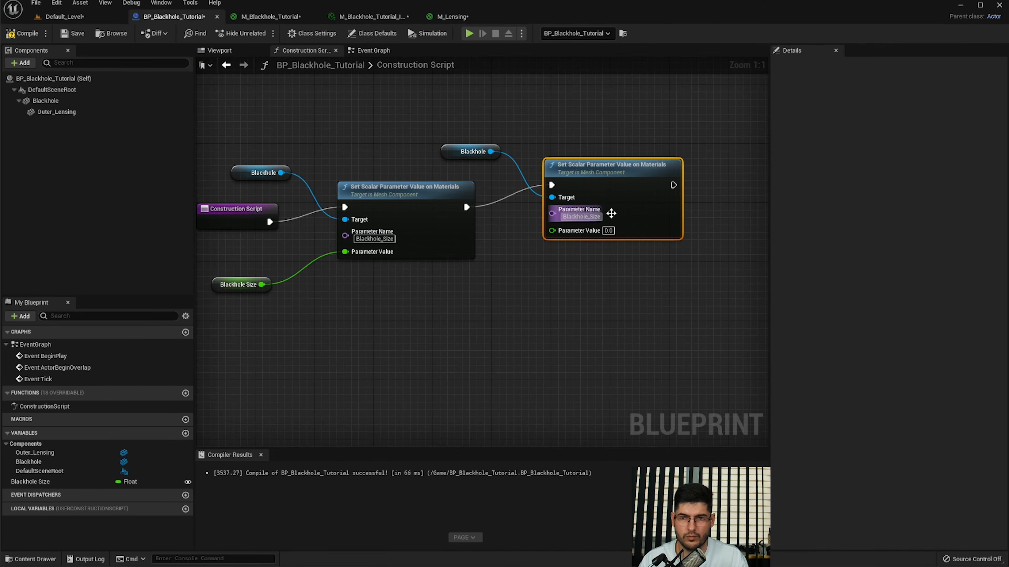
click(589, 219)
key(ctrl+a)
key(BackSpace)
key(ctrl+v)
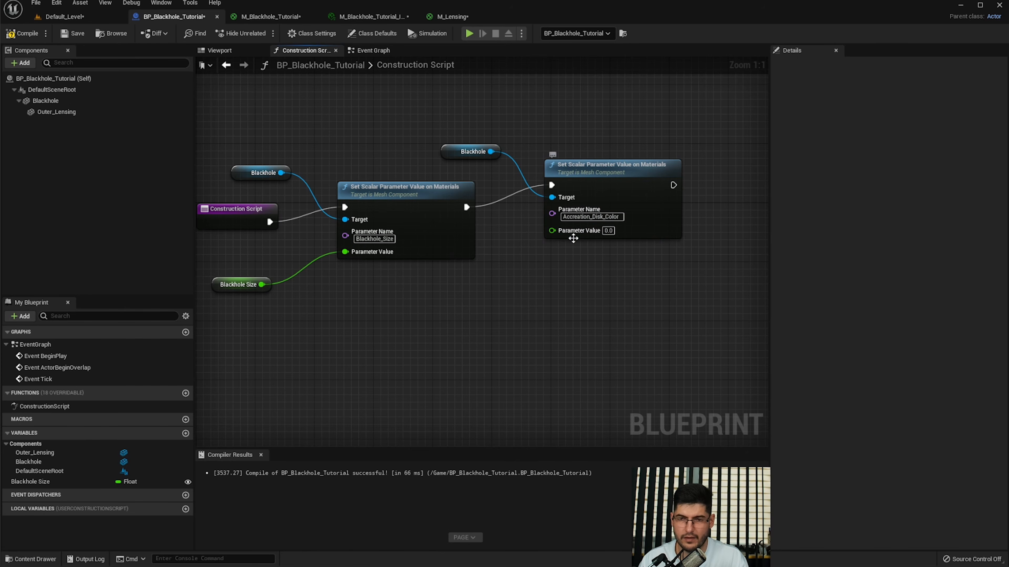
- Promote the duplicated scalar node's Parameter Value input to a variable named Color and place its node below
right_click(552, 231)
click(580, 248)
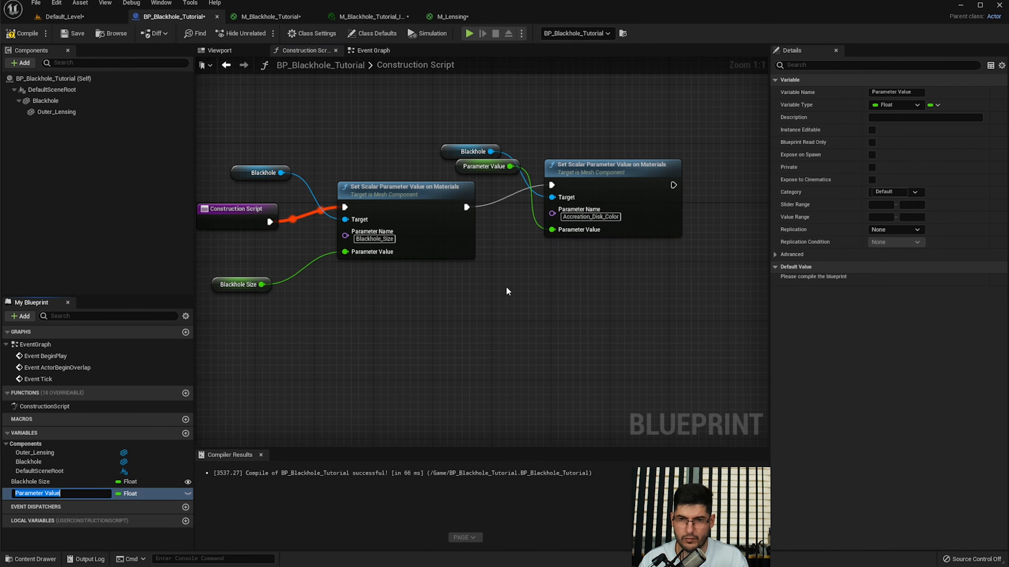
text(Color)
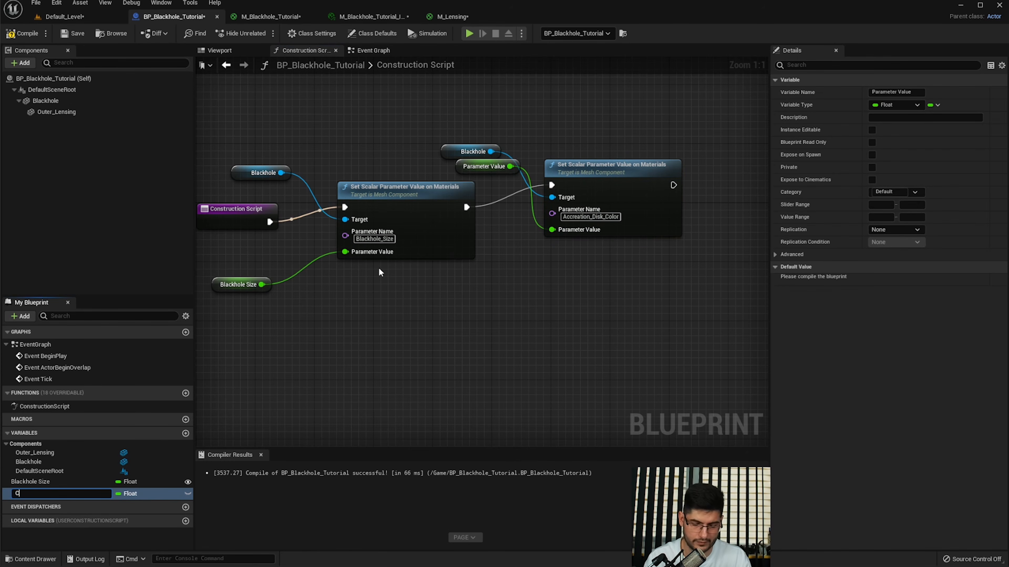
key(Return)
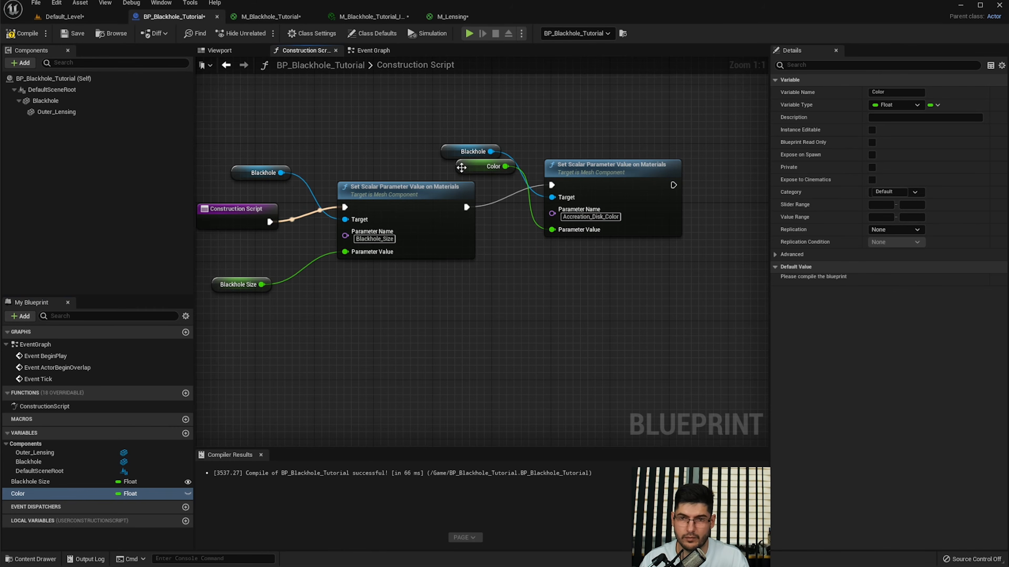
drag(487, 166, 472, 336)
- Make the float Color variable instance editable and compile the blueprint
click(22, 34)
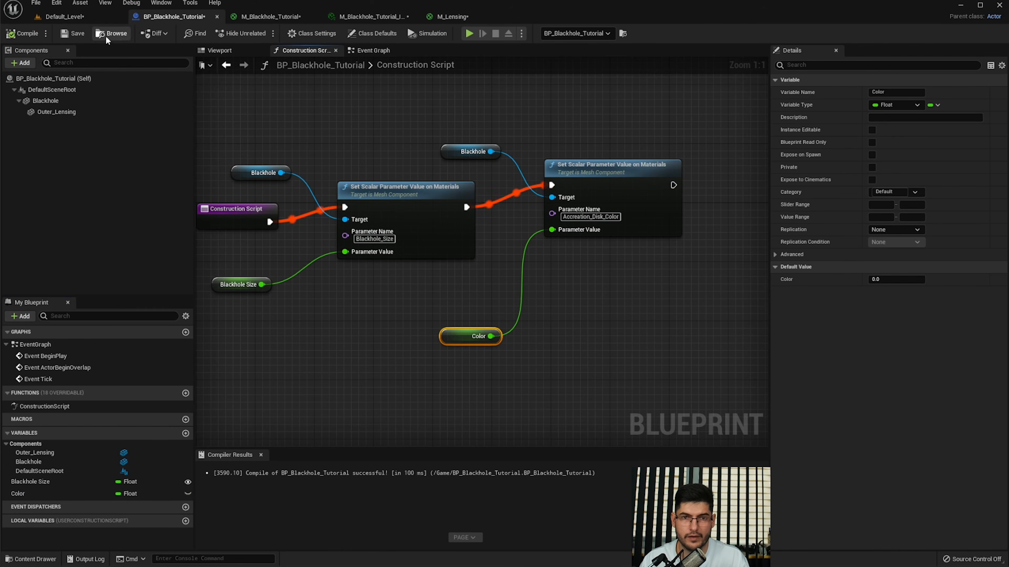
click(187, 494)
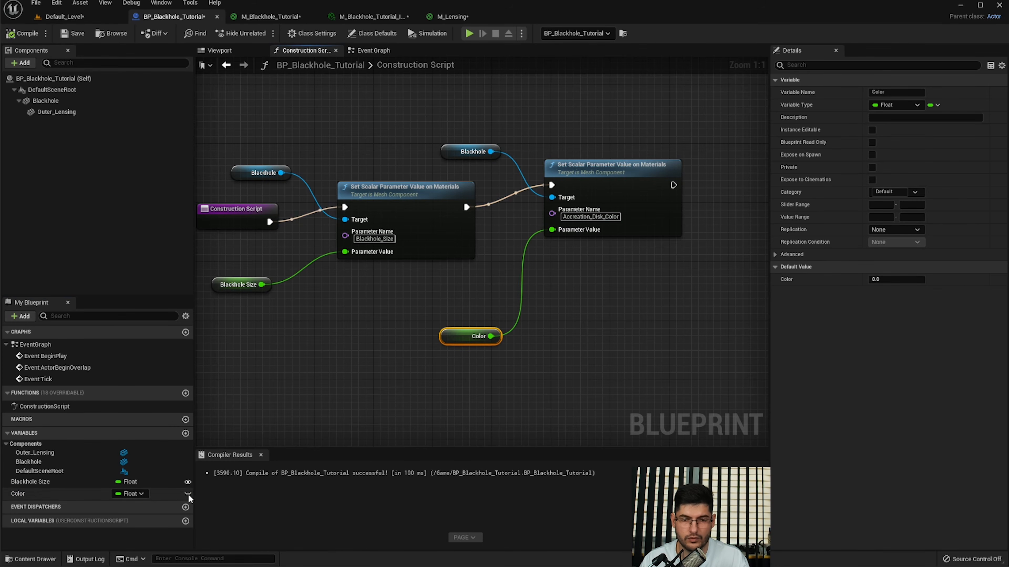
click(23, 34)
- Try adjusting the black hole actor's Color value in Default_Level and set it to 0
click(64, 16)
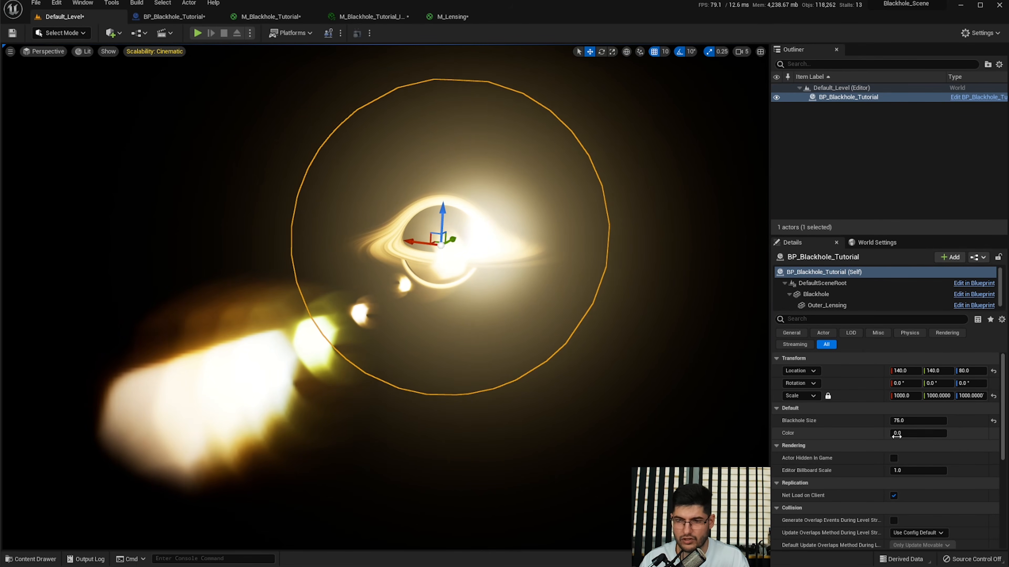
mouse_move(916, 435)
mouse_down()
mouse_move(945, 436)
mouse_move(916, 435)
mouse_up()
click(918, 435)
text(0)
key(Return)
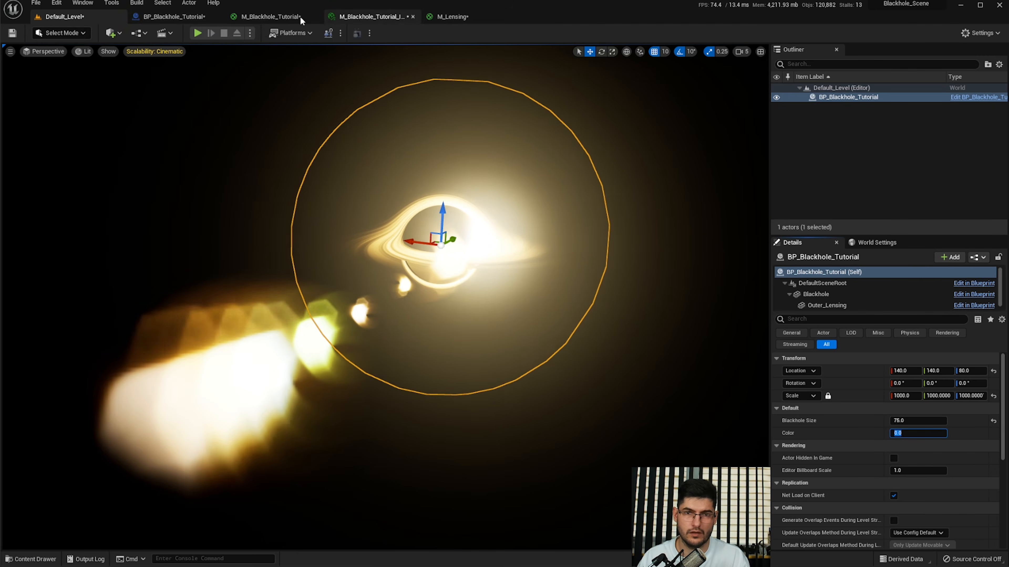
- Delete the duplicated scalar node with its inputs from the Construction Script and remove the float Color variable
click(174, 17)
right_drag(675, 98, 629, 95)
drag(628, 95, 447, 382)
key(Delete)
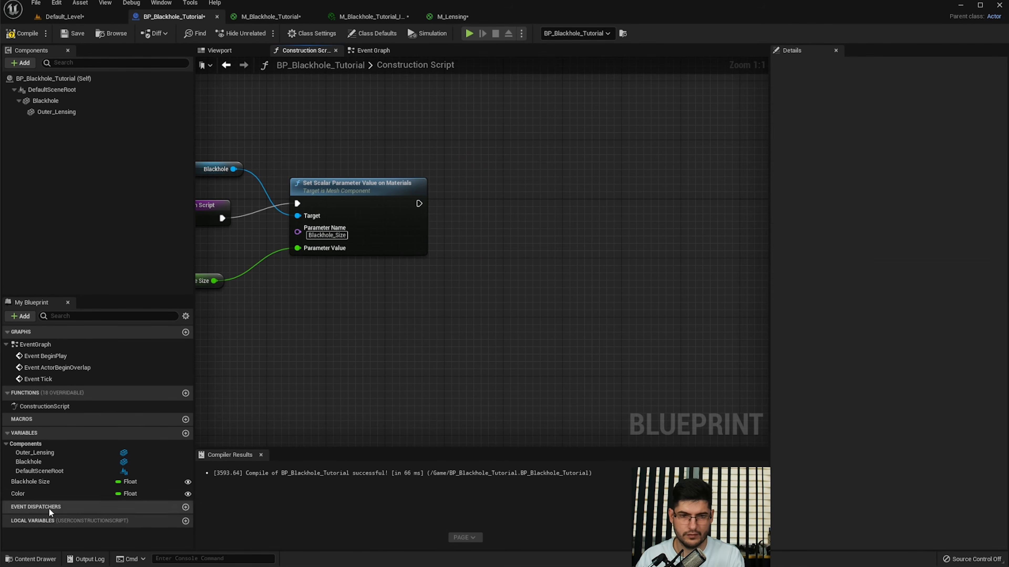
click(131, 494)
key(Delete)
- Add a Set Vector Parameter Value on Materials node for Blackhole beside the Set Scalar Parameter Value on Materials node
right_click(459, 211)
text(set vector param)
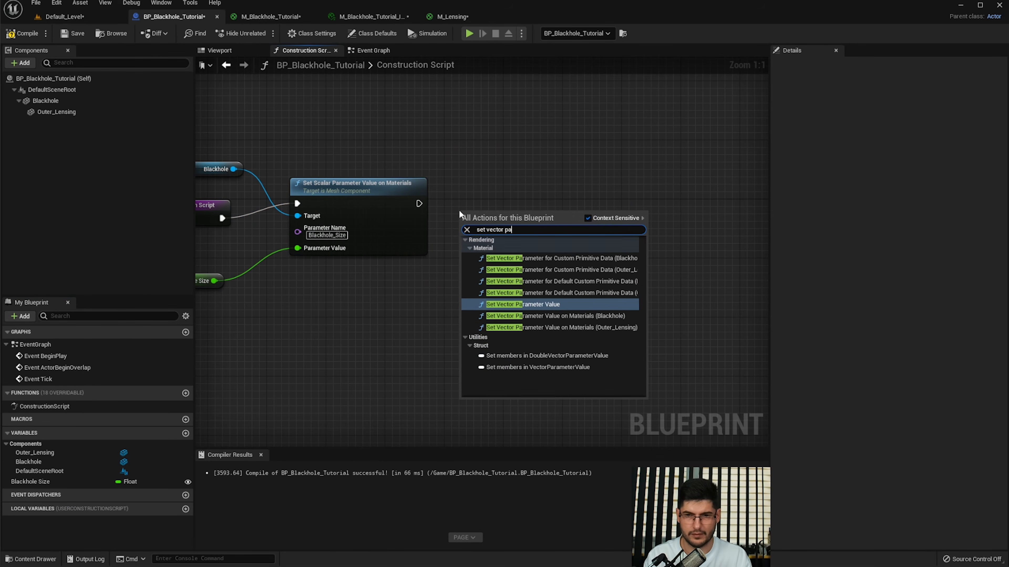
key(Down)
key(Return)
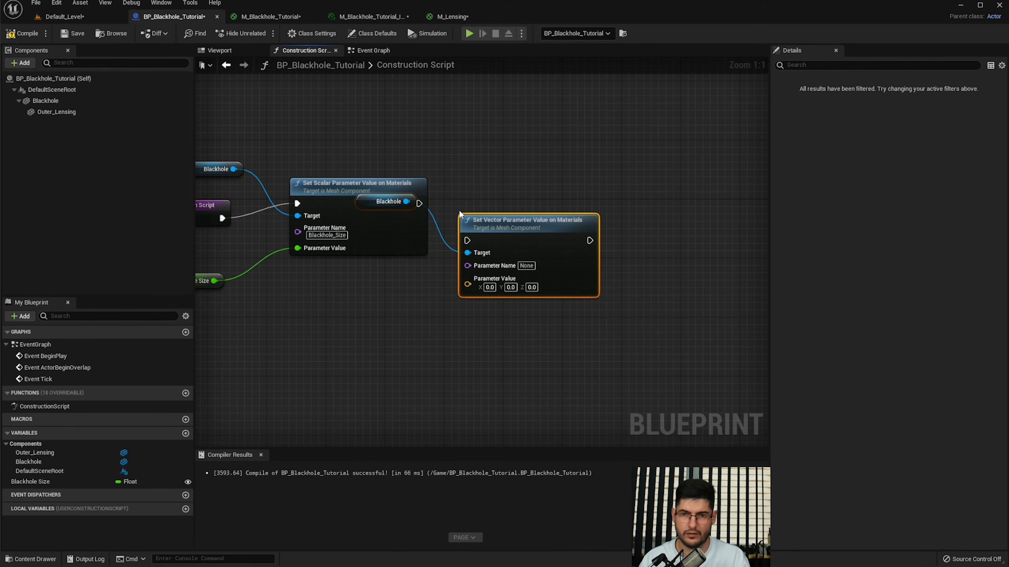
drag(492, 230, 499, 186)
click(495, 304)
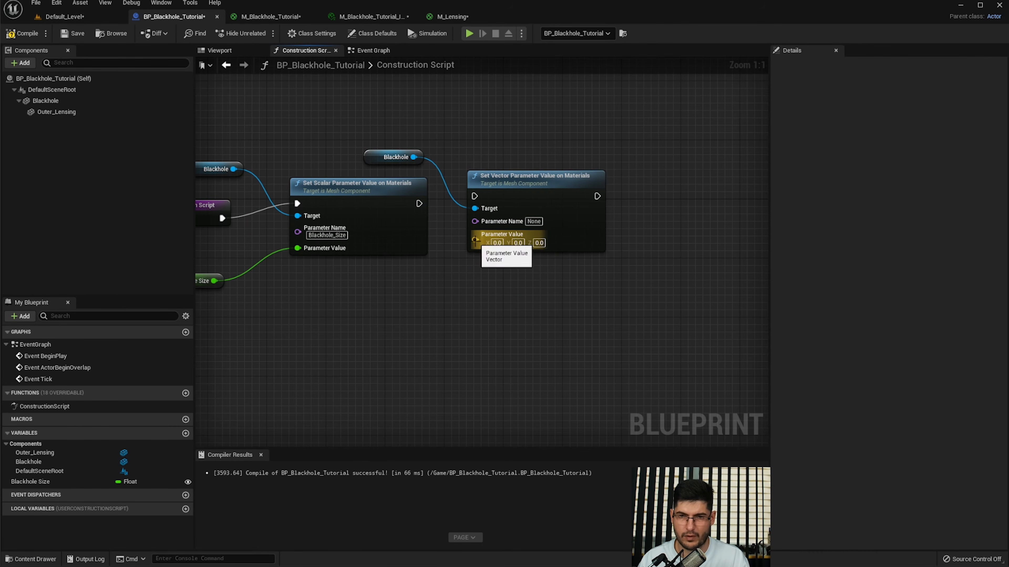
- Promote the vector node's Parameter Value input to a variable named Color and place its node below
right_click(475, 239)
click(502, 252)
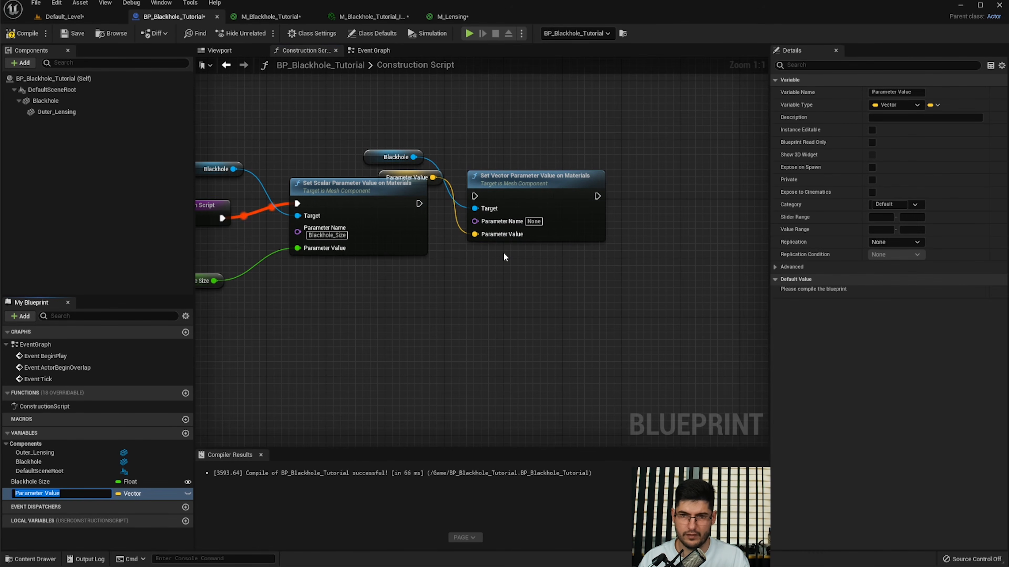
text(Color)
key(Return)
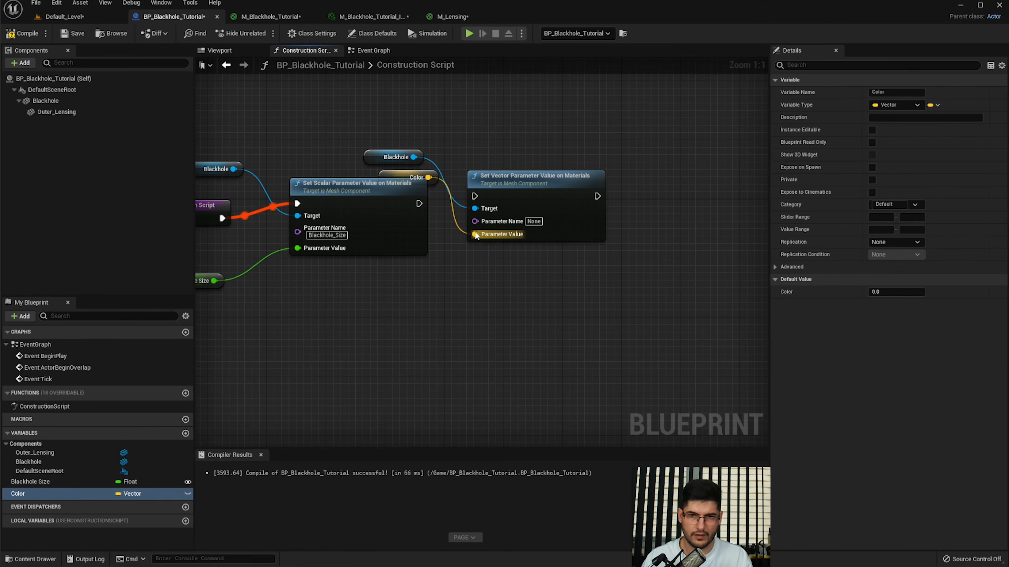
drag(405, 178, 426, 311)
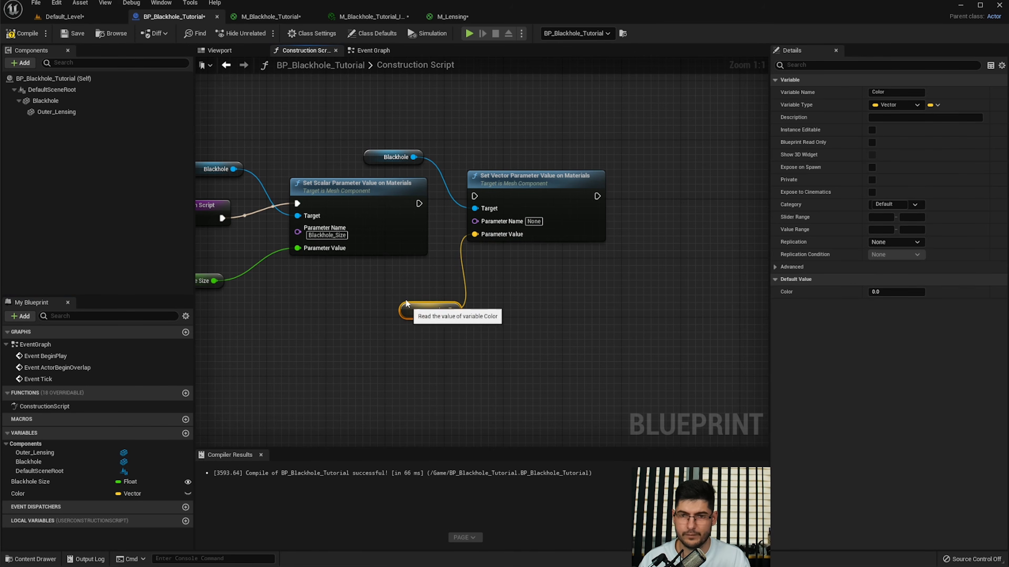
- Set the vector node's Parameter Name to Accreation_Disk_Color and compile the blueprint
click(534, 222)
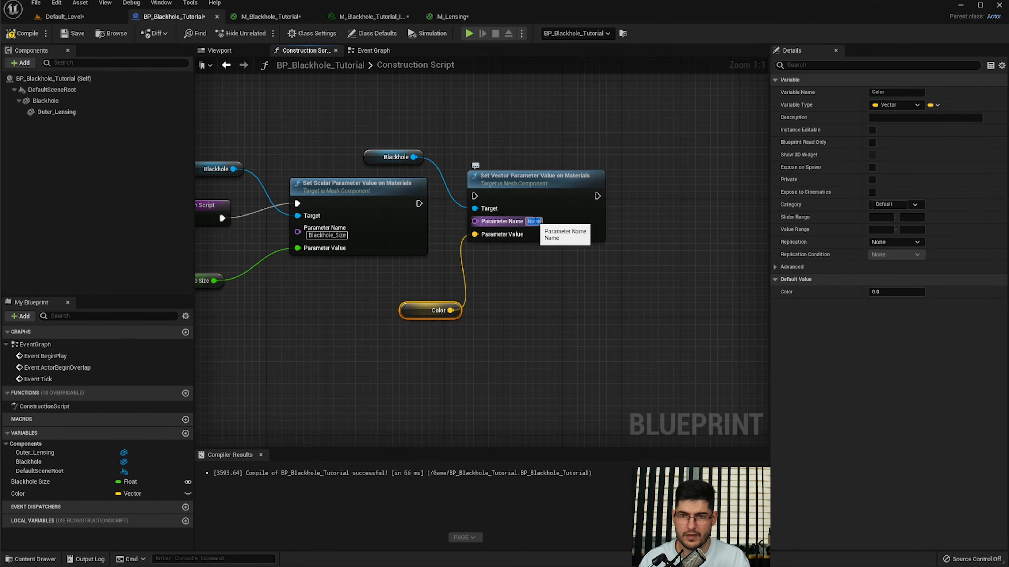
text(Accreation_Disk_Color)
click(552, 256)
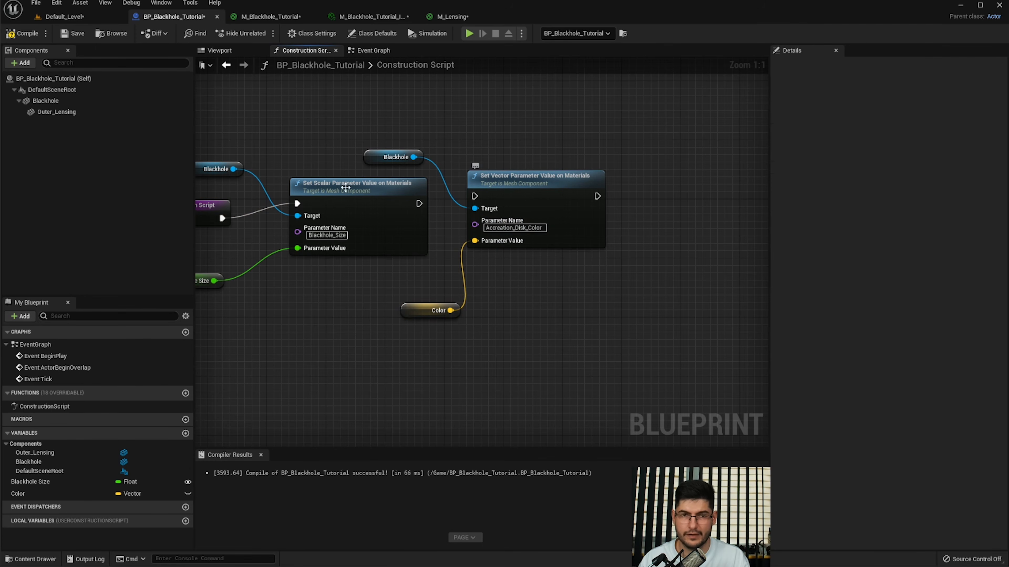
click(25, 33)
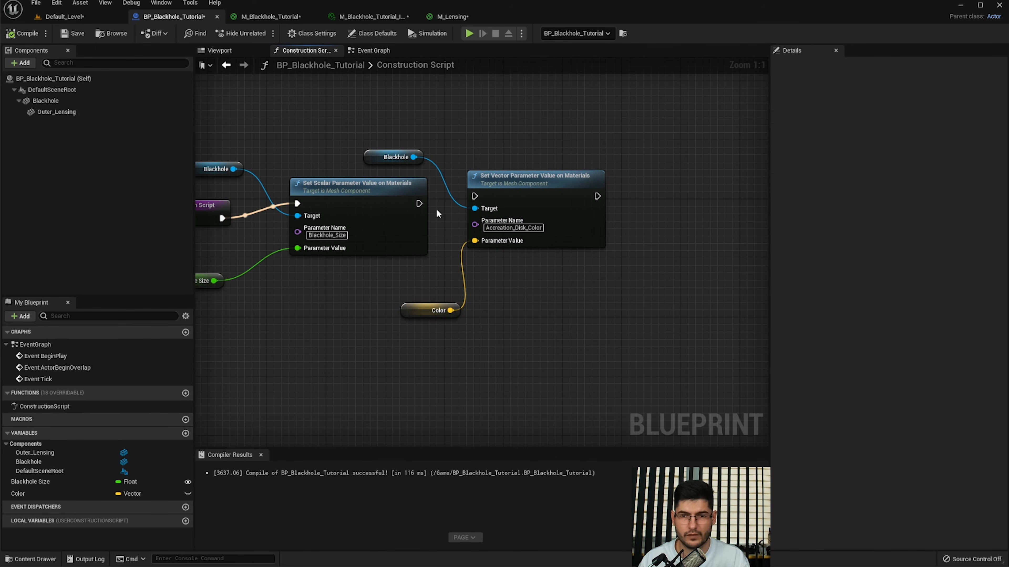
- Connect the Set Scalar node's execution output to the Set Vector node, compile, and check the black hole in Default_Level
drag(421, 206, 479, 196)
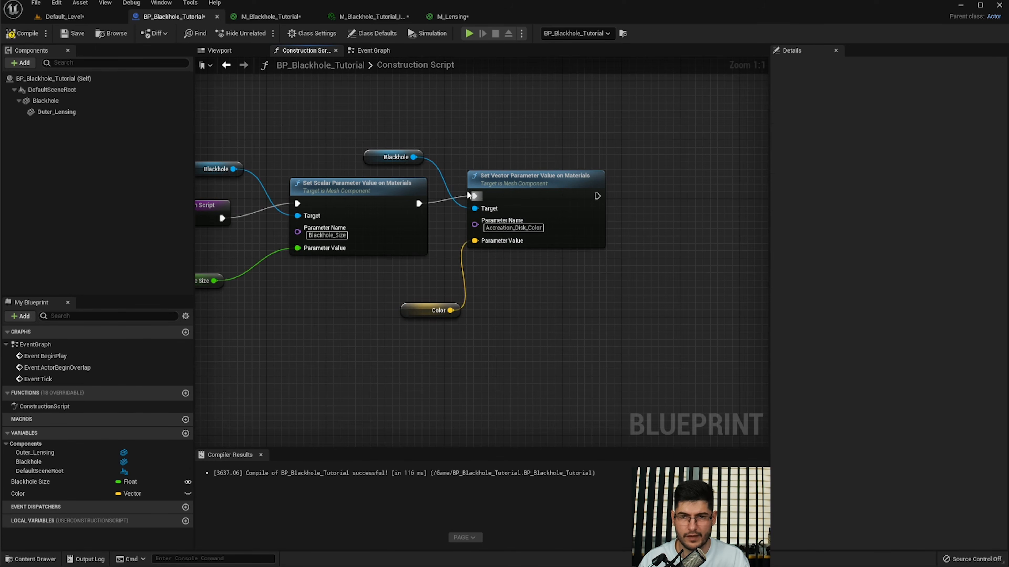
click(28, 37)
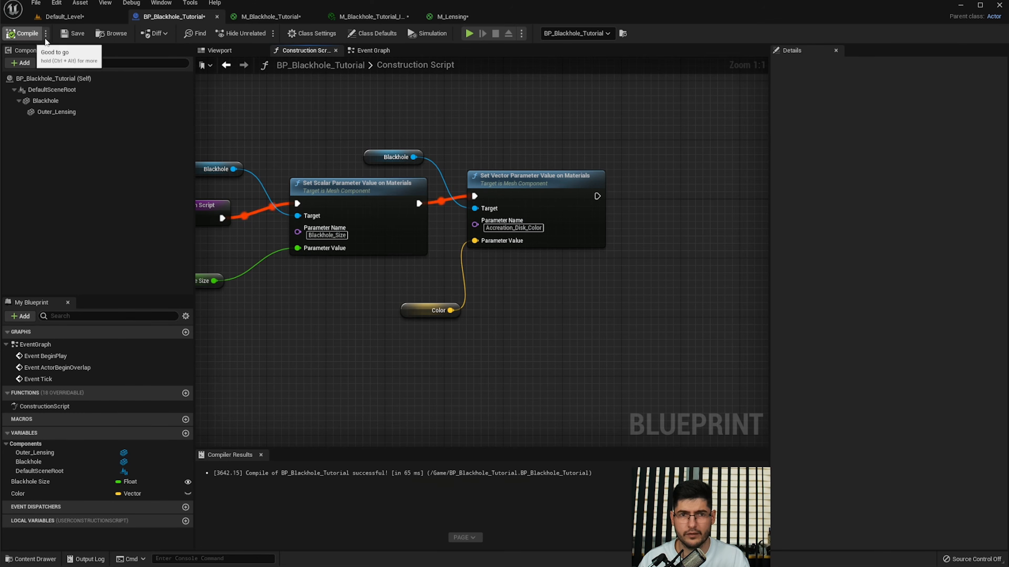
click(78, 20)
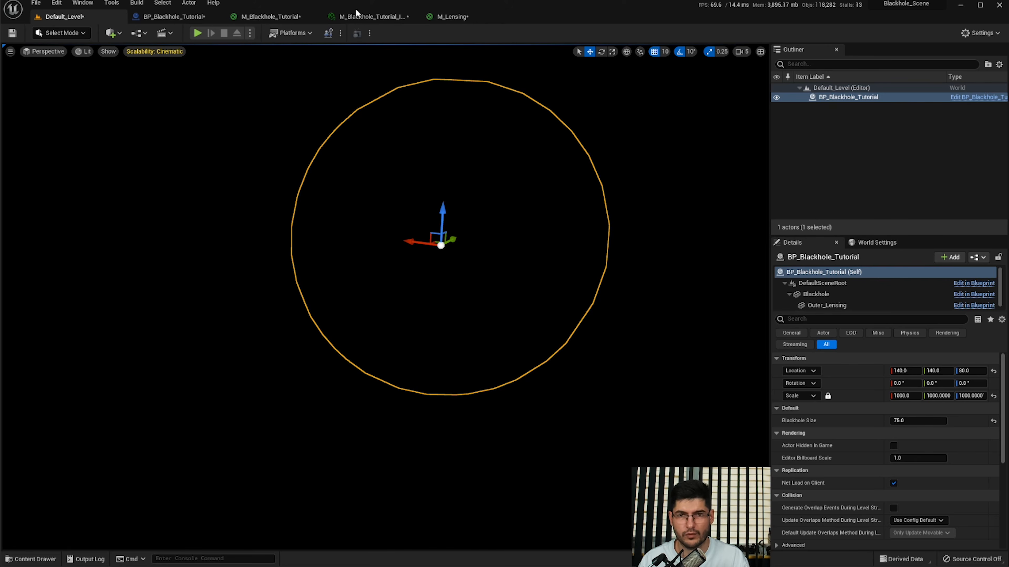
- Make the Color variable in BP_Blackhole_Tutorial instance editable, compile the blueprint, and return to Default_Level
click(174, 16)
click(187, 493)
click(27, 33)
click(63, 16)
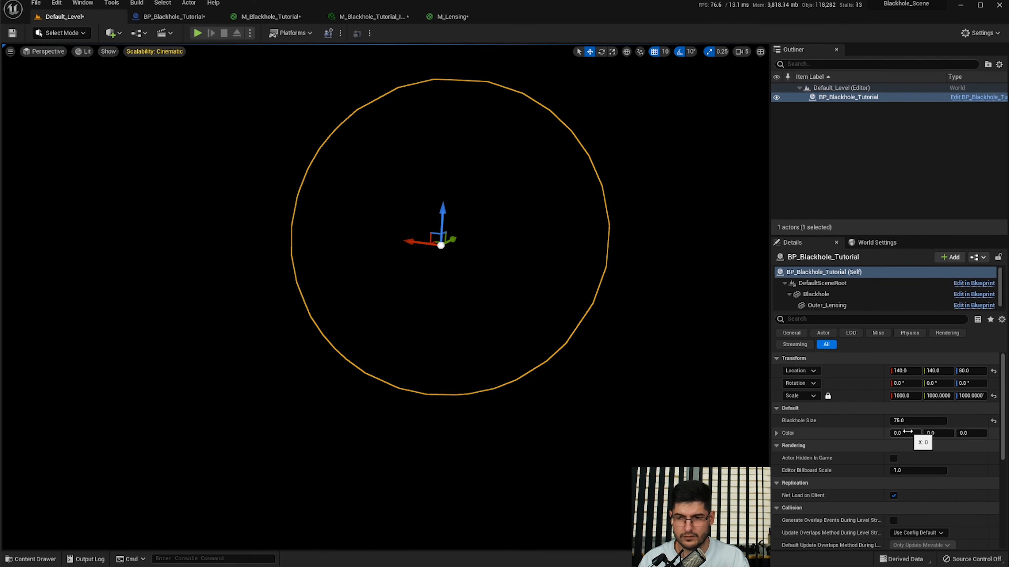
- Set the black hole actor's Color to about 9.63, 1.39, 0.94 and view the recolored disk from another angle
drag(913, 435, 985, 434)
drag(908, 434, 940, 434)
right_drag(651, 211, 589, 210)
key(d)
key(d)
key(a)
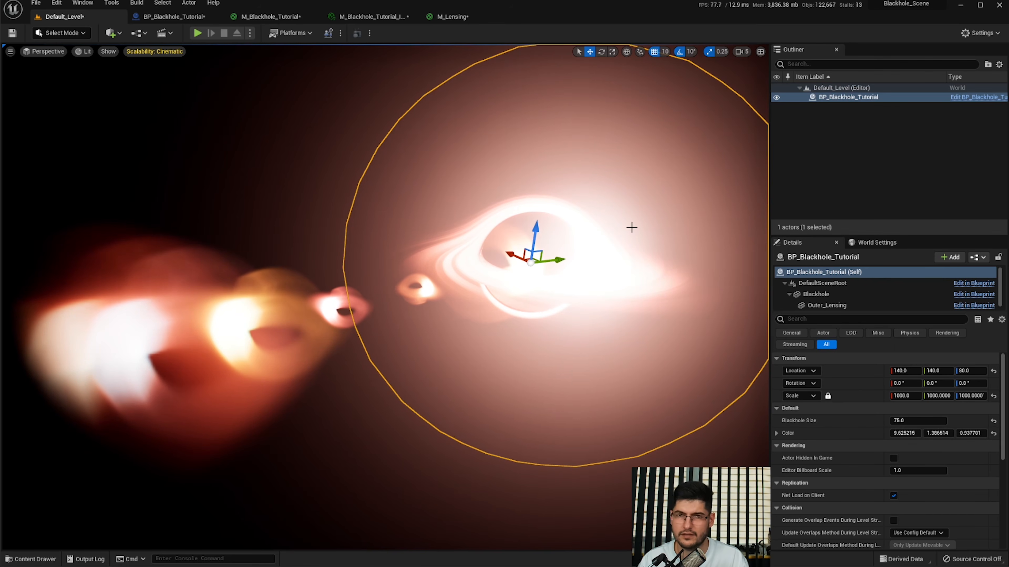
- Check the parameter groups in the black hole material instance and assign the blueprint's Blackhole Size variable to the category Global
click(369, 16)
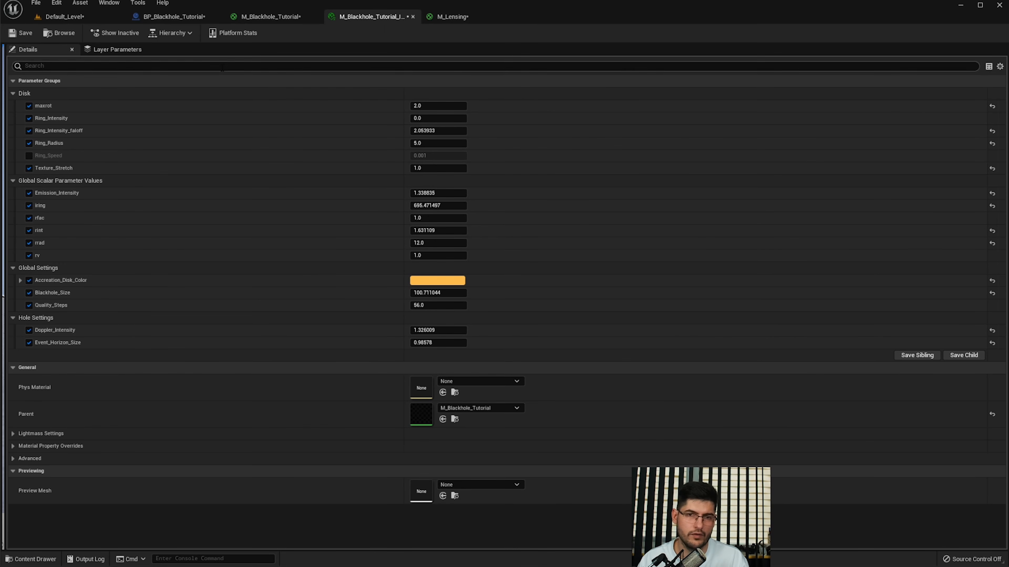
click(193, 22)
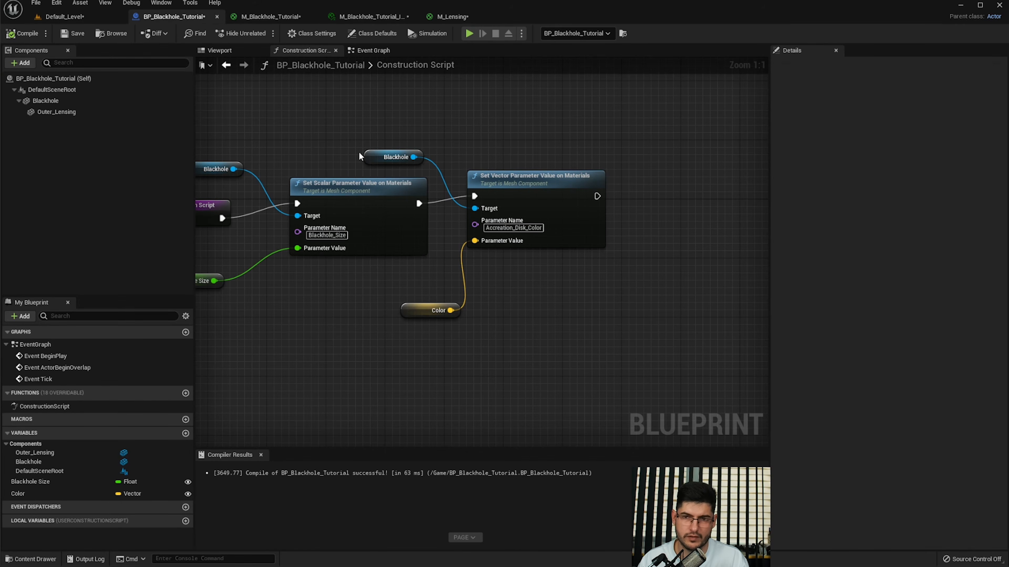
click(583, 240)
right_drag(558, 359, 605, 339)
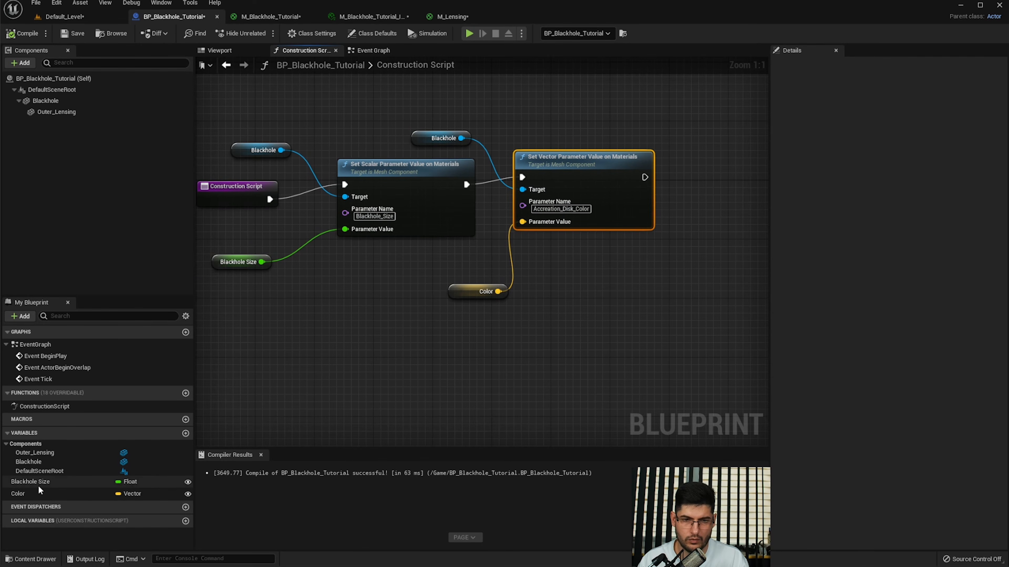
click(35, 492)
click(49, 482)
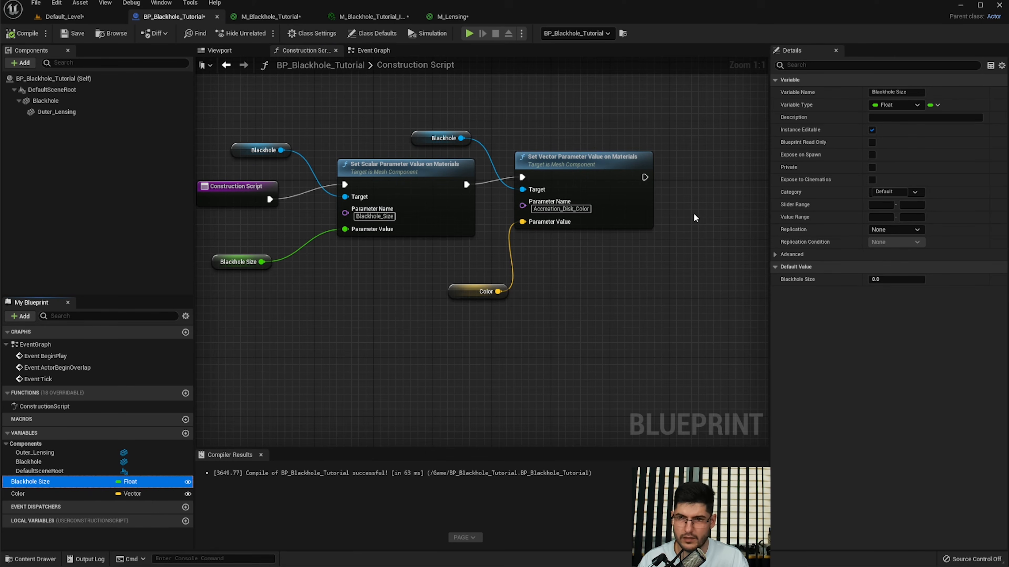
click(877, 192)
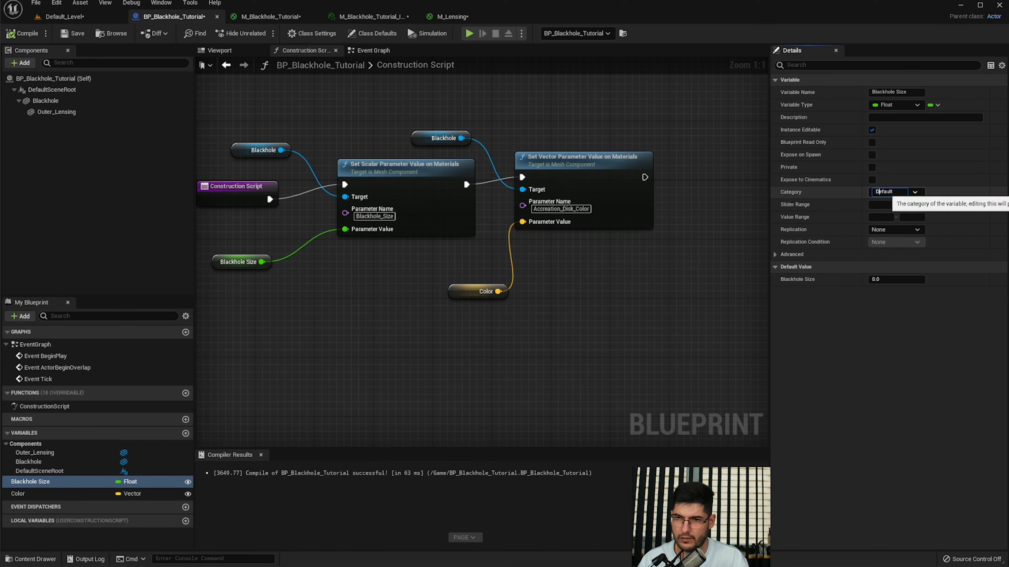
text(Glob)
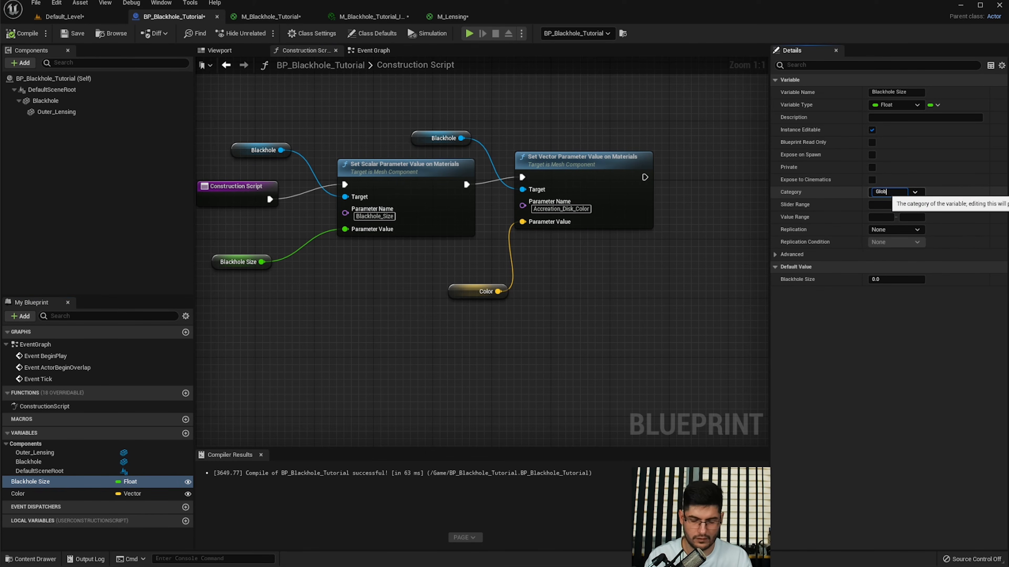
text(al)
key(Return)
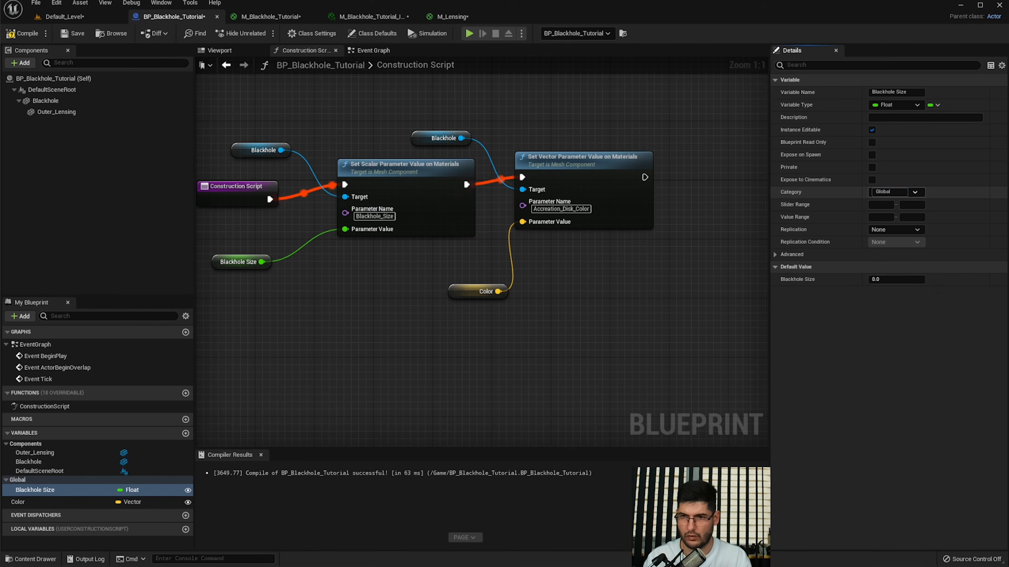
- Assign the Color variable to the category Details, compile, and check the actor's grouped parameters in Default_Level
click(72, 501)
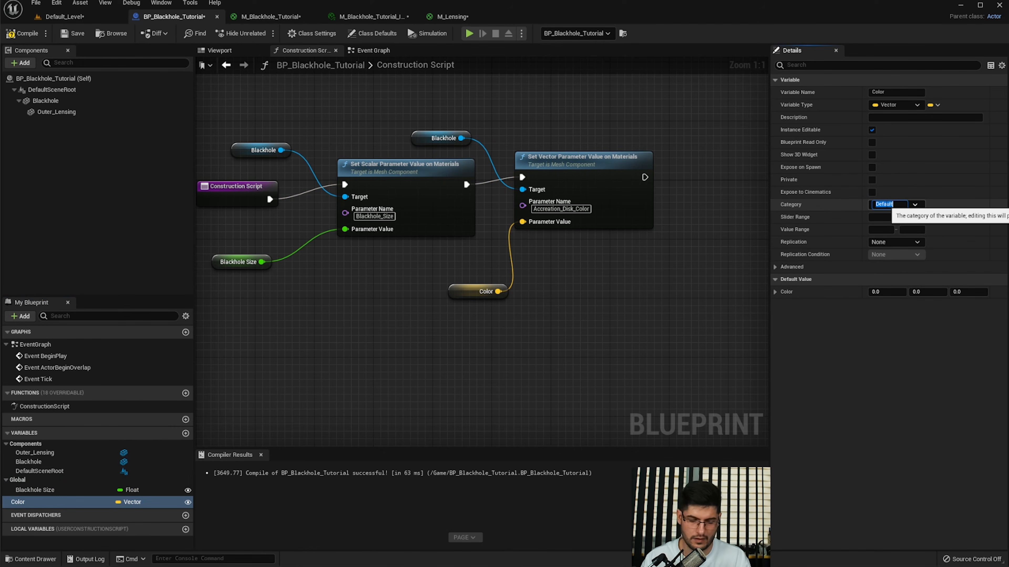
text(Details)
key(Return)
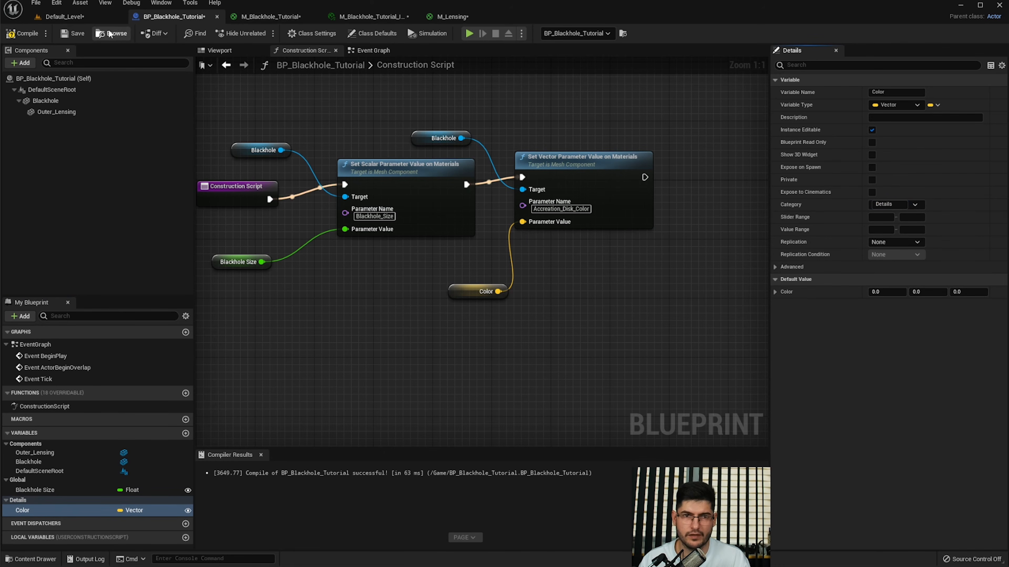
click(64, 17)
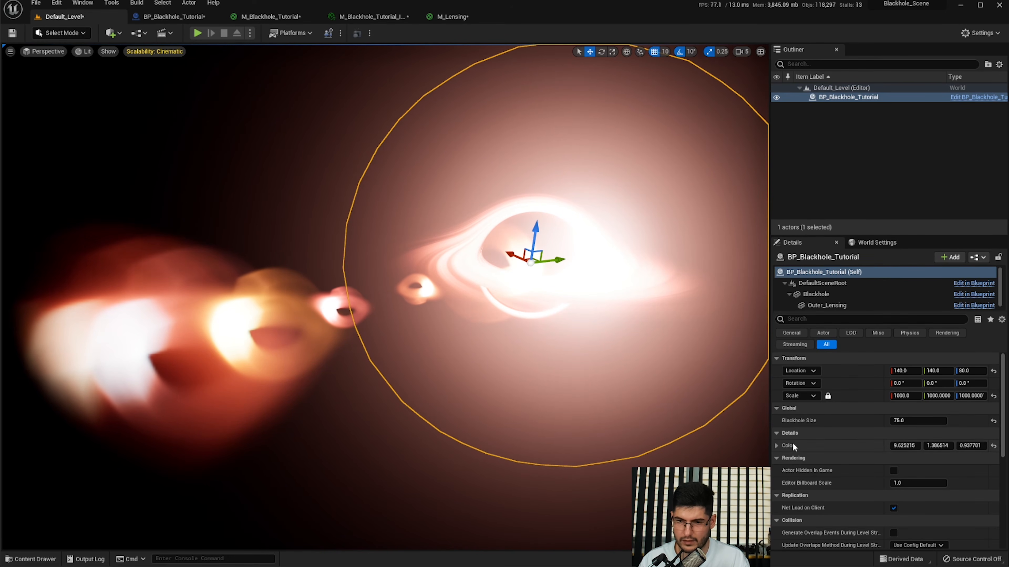
right_drag(599, 356, 625, 355)
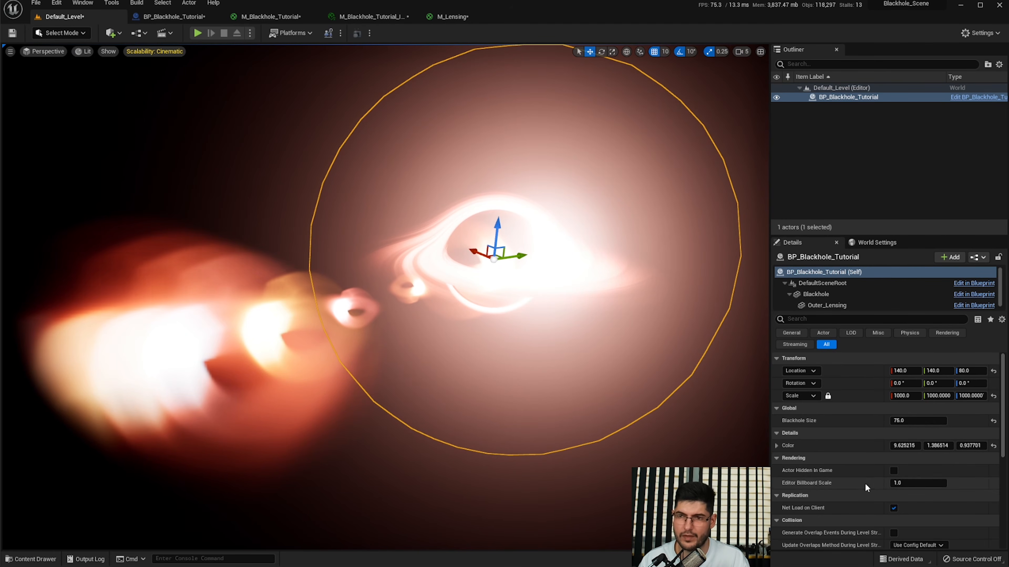
- Review the Construction Script's vector parameter node with its Blackhole target and the Outer_Lensing component, and look at the level again
click(131, 11)
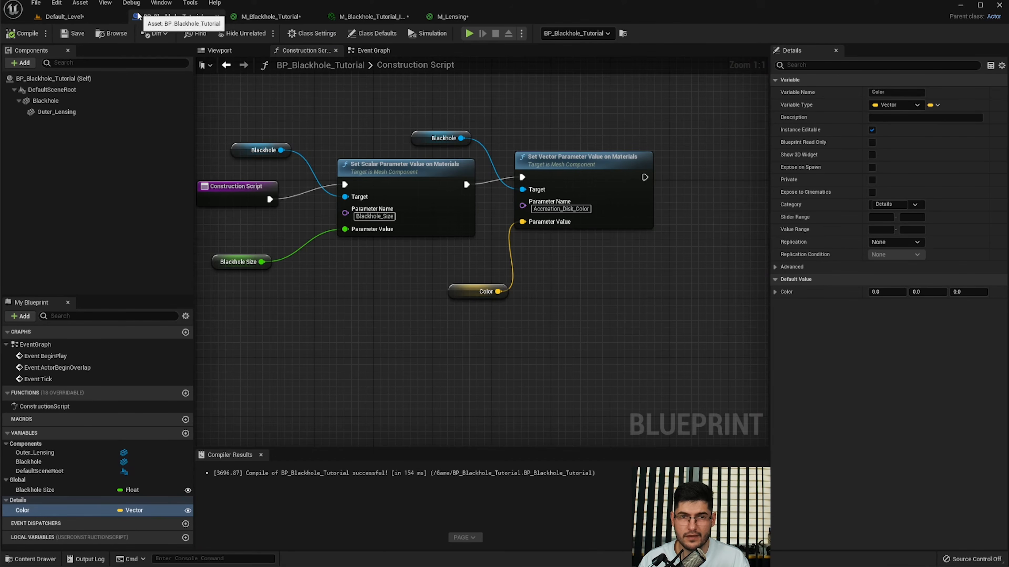
right_drag(512, 105, 501, 152)
right_drag(636, 316, 517, 325)
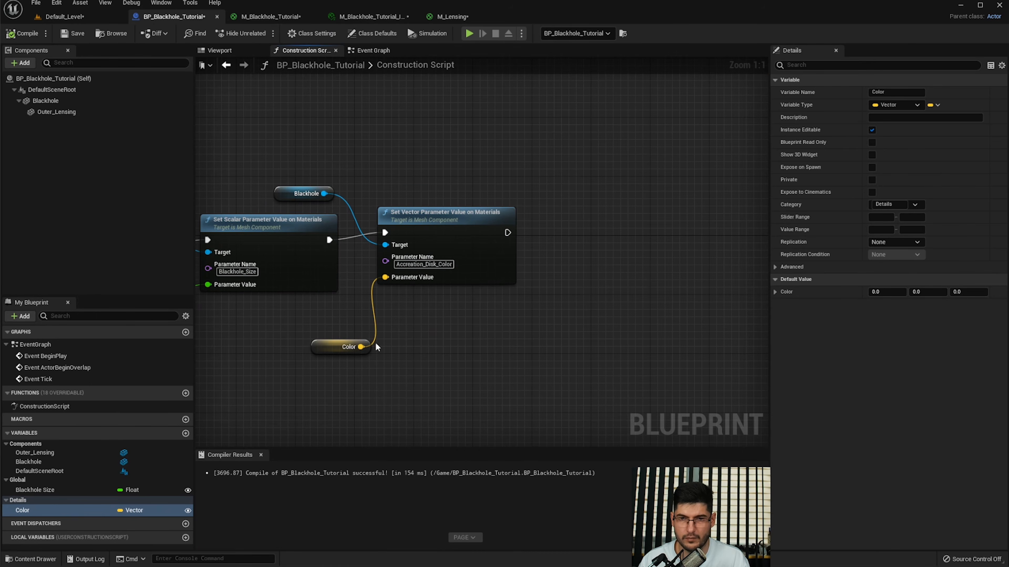
click(59, 113)
click(511, 226)
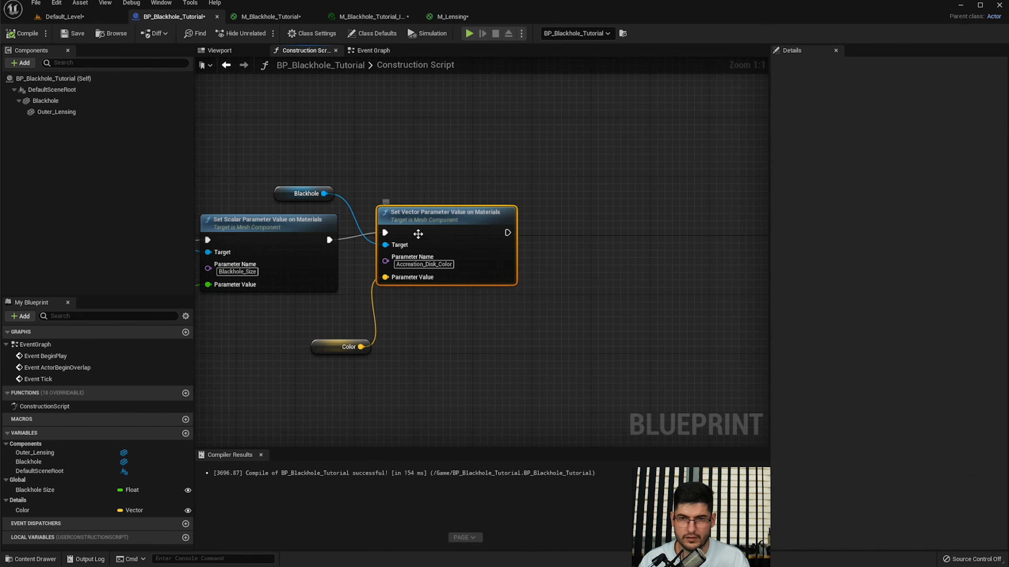
drag(290, 194, 305, 170)
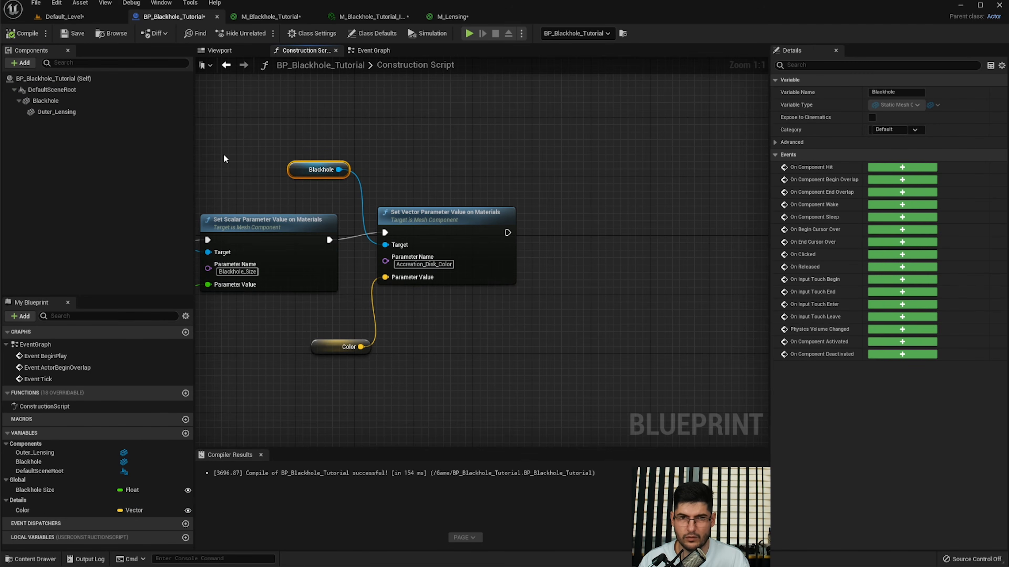
click(75, 112)
click(502, 361)
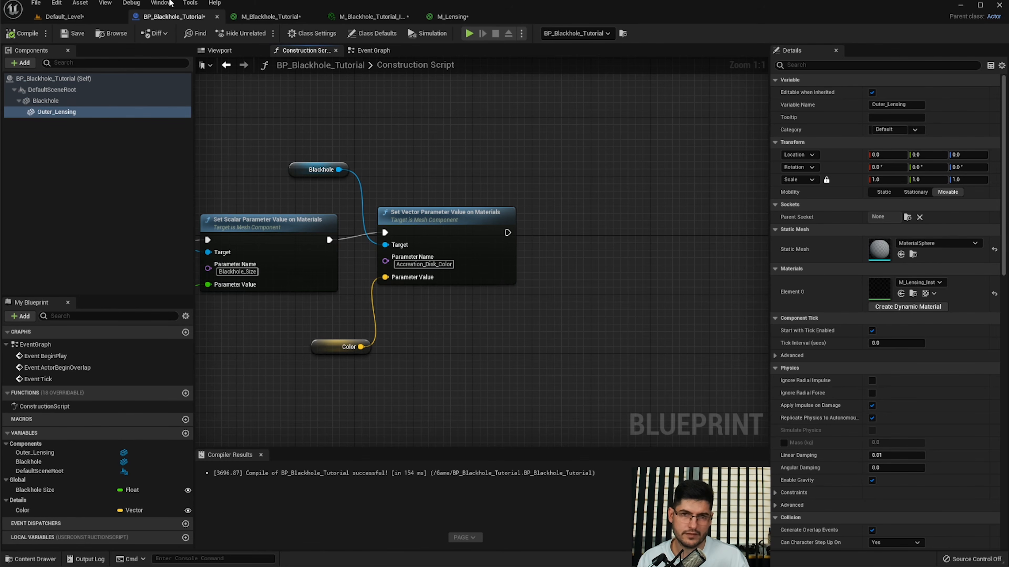
right_drag(396, 121, 420, 118)
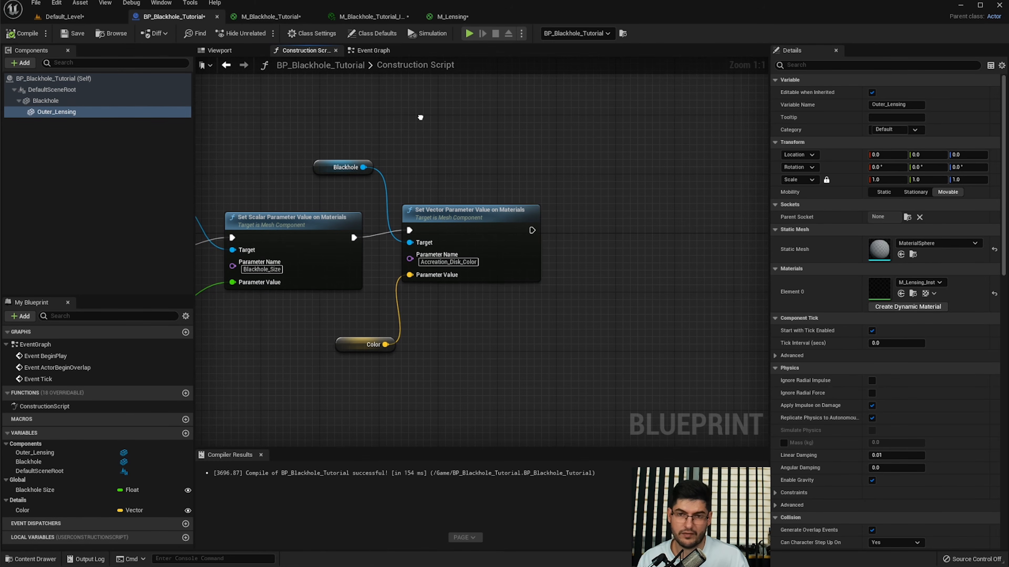
click(106, 25)
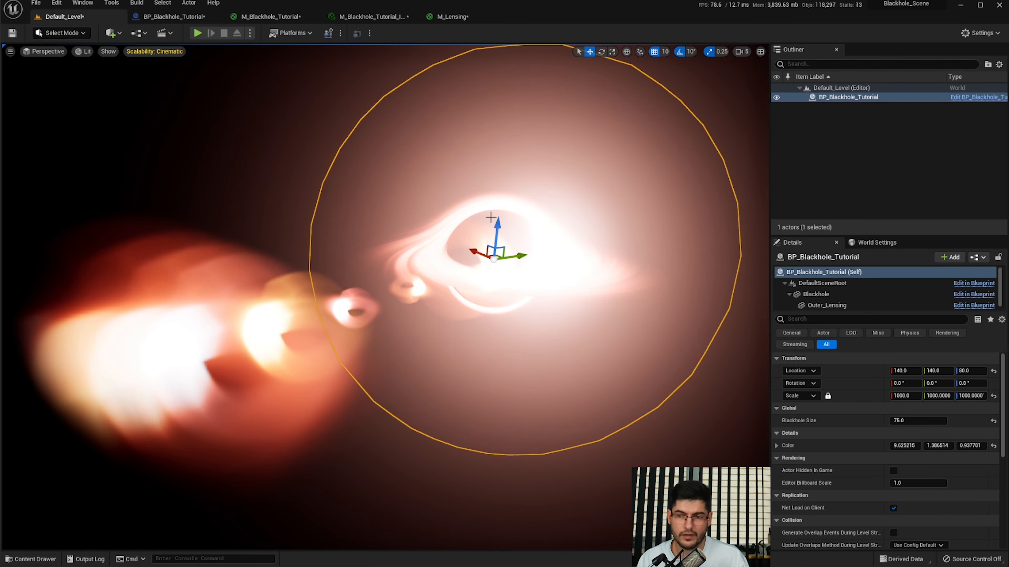
- Delete the Set Vector Parameter Value on Materials node with its Color and Blackhole nodes from the Construction Script
click(172, 16)
drag(531, 212, 365, 360)
click(642, 141)
drag(643, 141, 391, 342)
key(Delete)
drag(443, 153, 306, 172)
key(Delete)
- Compile the blueprint and inspect the black hole in Default_Level with the viewport's editor overlays hidden
click(22, 33)
click(64, 16)
mouse_move(500, 261)
right_down()
mouse_move(514, 249)
mouse_move(512, 279)
mouse_move(496, 247)
right_up()
key(g)
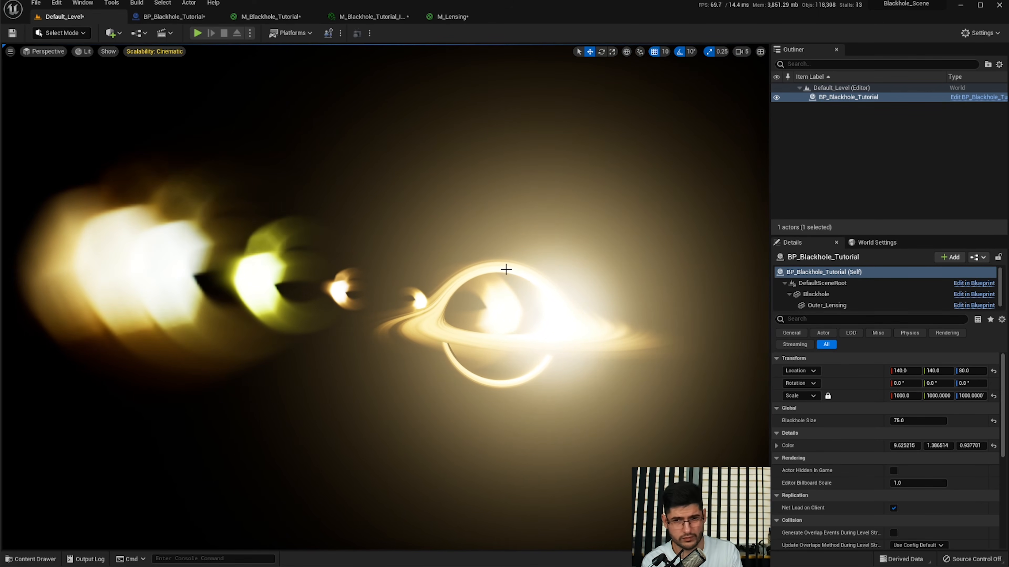